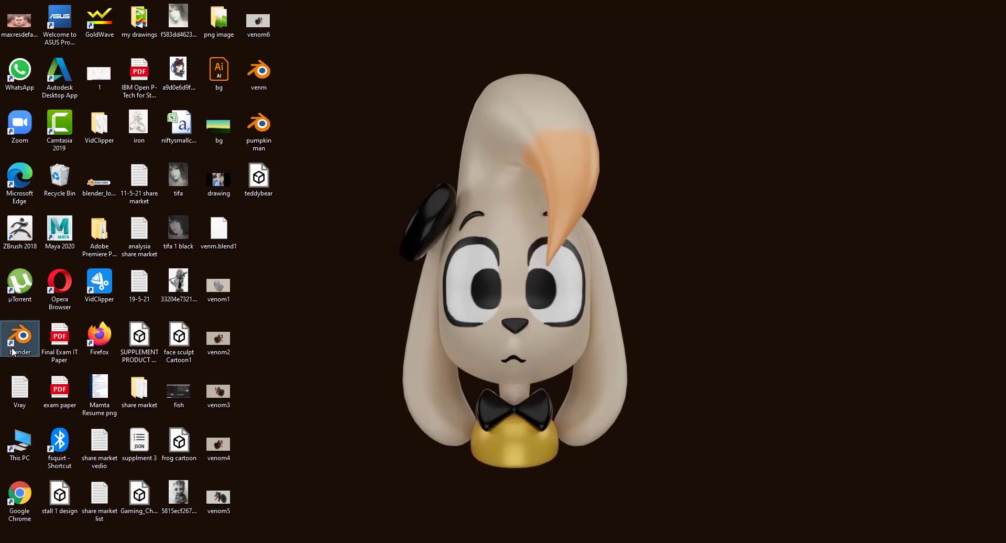
Open Blender with a new General scene and delete the default cube, camera and light
double_click(19, 341)
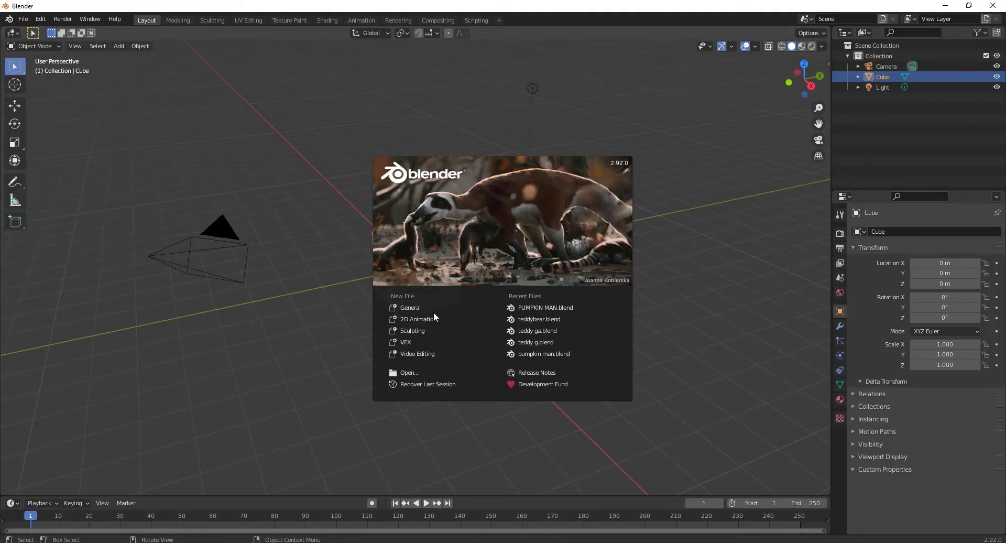
click(415, 307)
drag(174, 151, 478, 340)
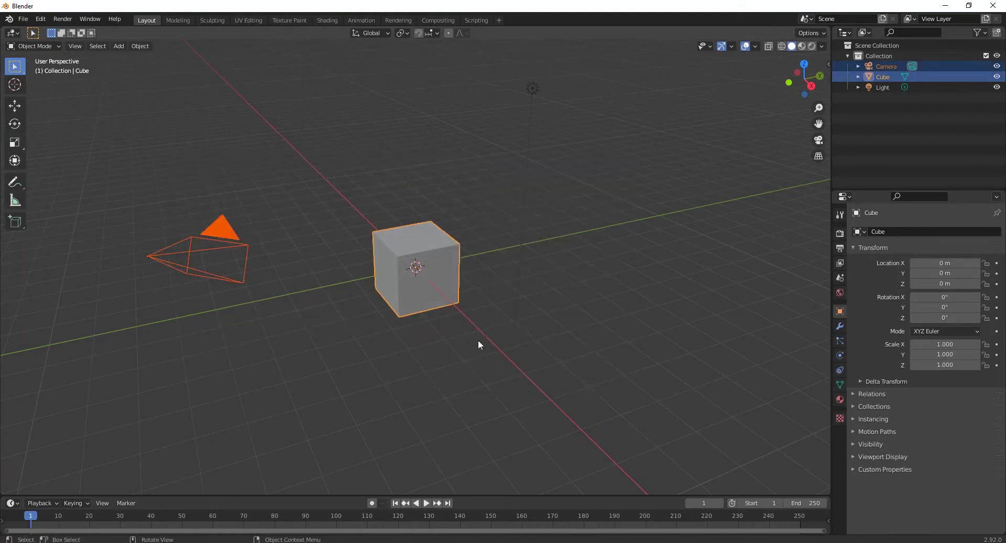
key(Delete)
drag(494, 78, 553, 108)
key(Delete)
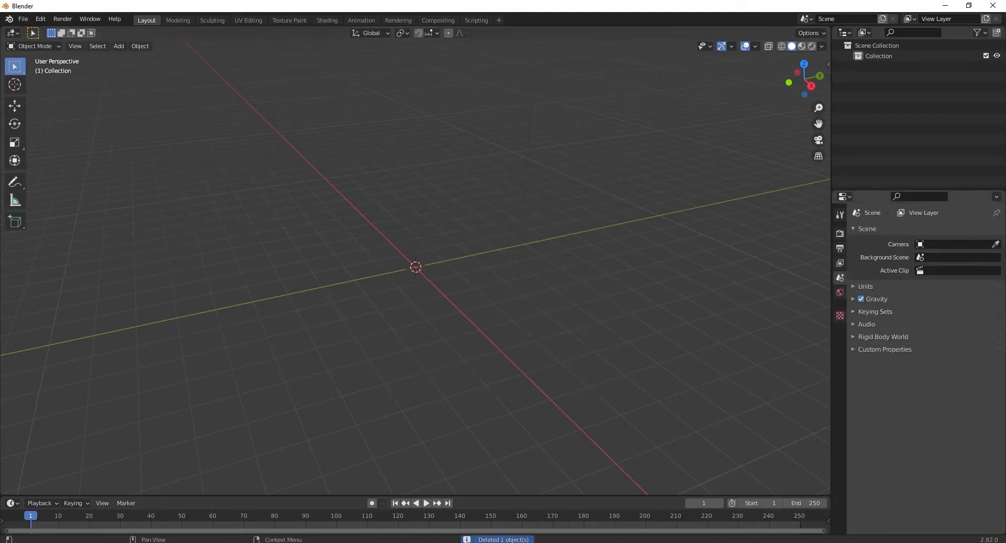
Add a UV sphere at the origin and scale it up uniformly to about 4.33
click(119, 46)
mouse_move(129, 57)
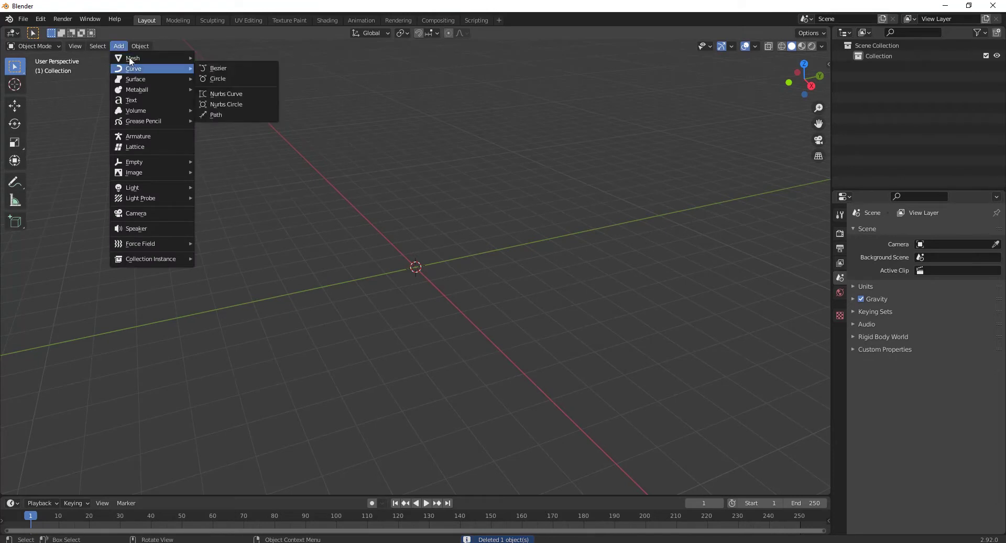
click(243, 90)
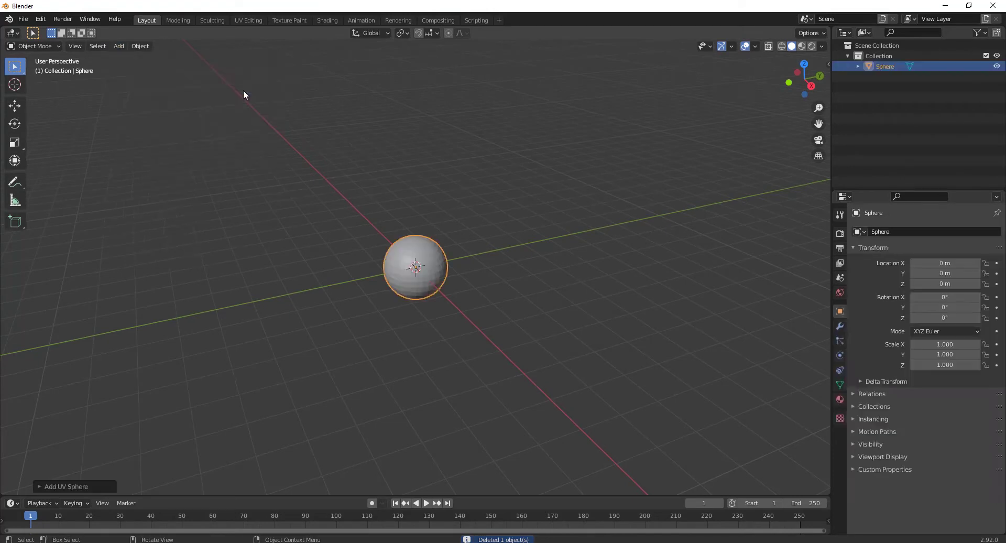
key(s)
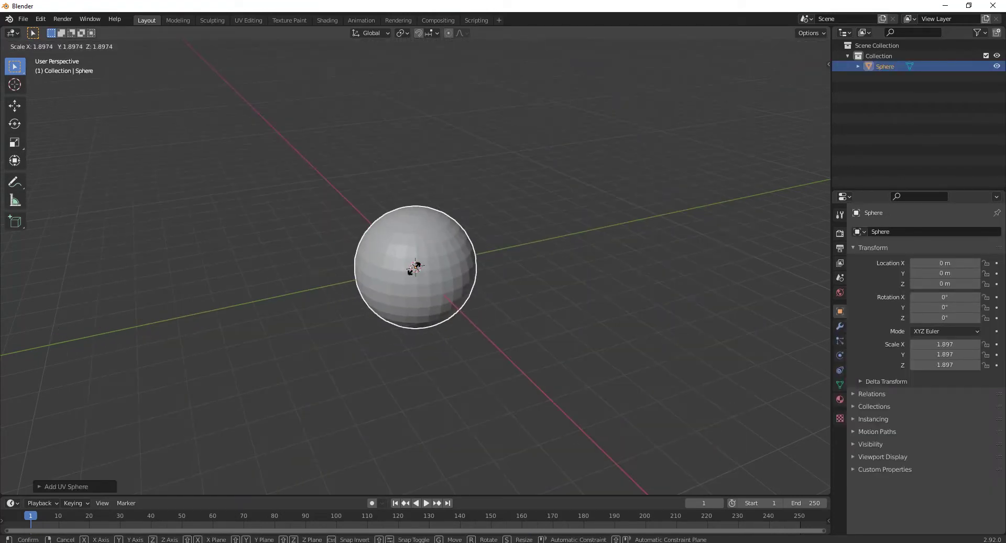
click(416, 270)
key(s)
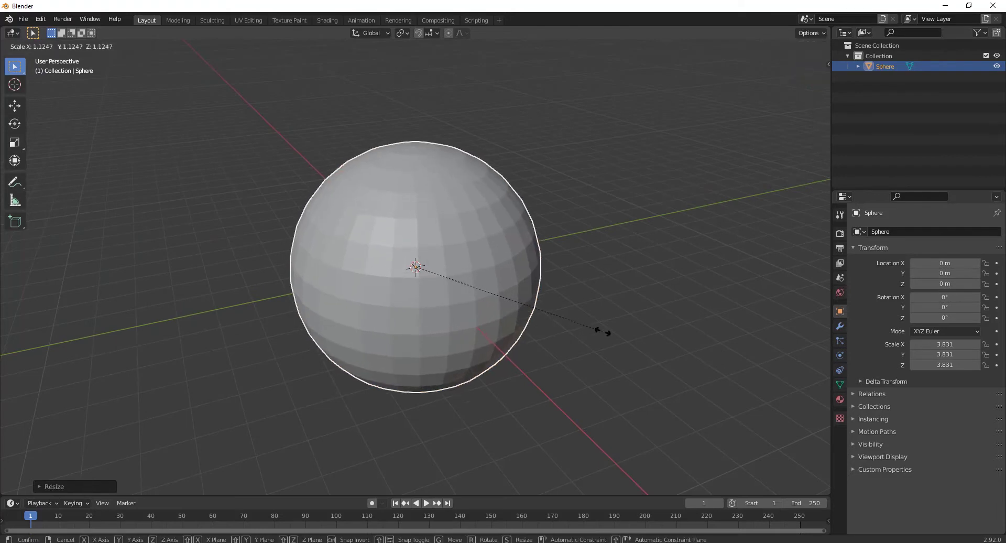
click(624, 340)
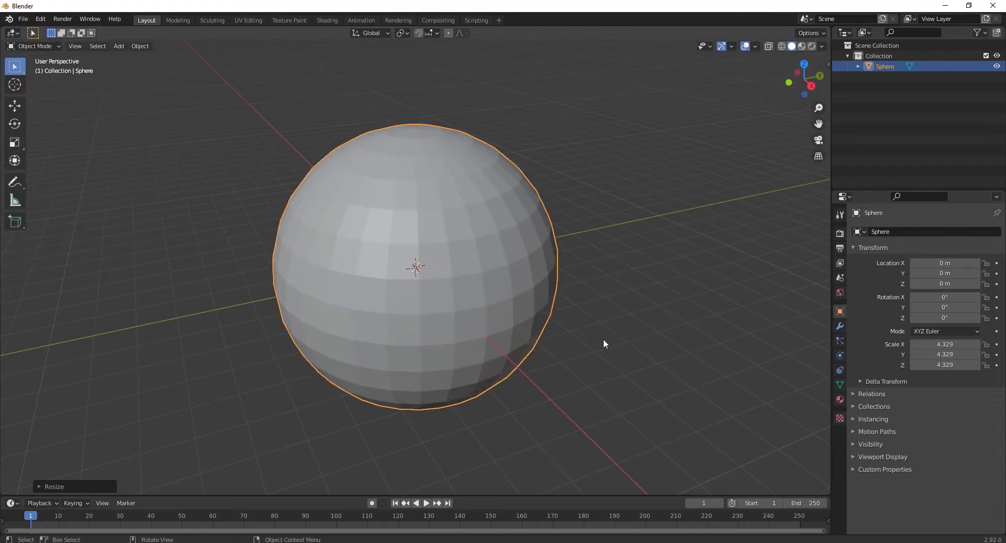
In wireframe top view, circle-select the sphere's vertices along the X and Y axes to form a cross
key(Tab)
key(KP_7)
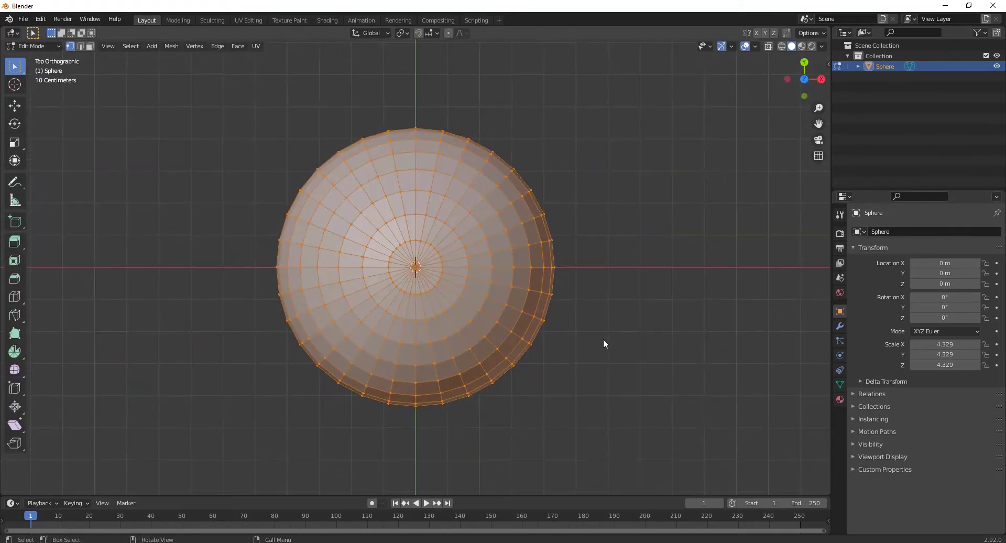
key(shift+z)
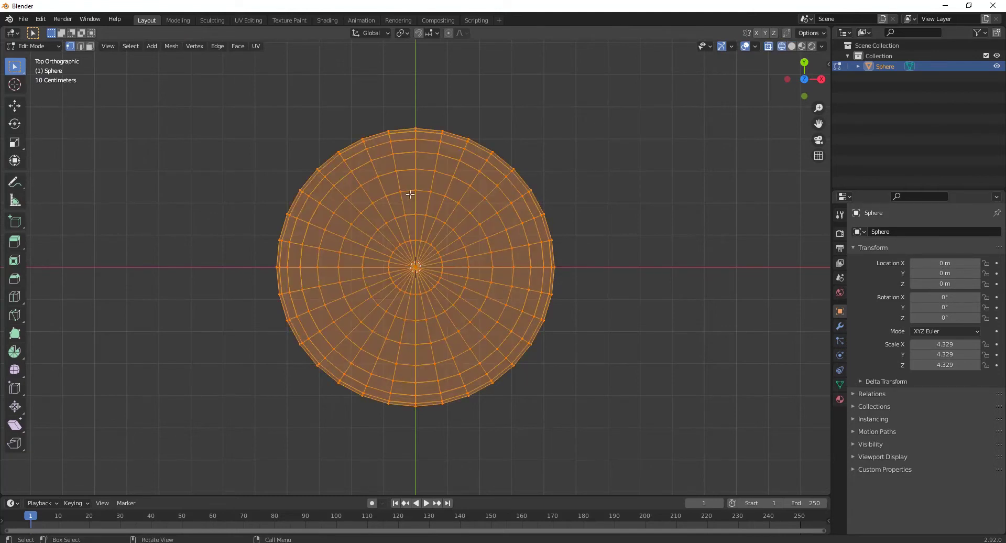
click(407, 119)
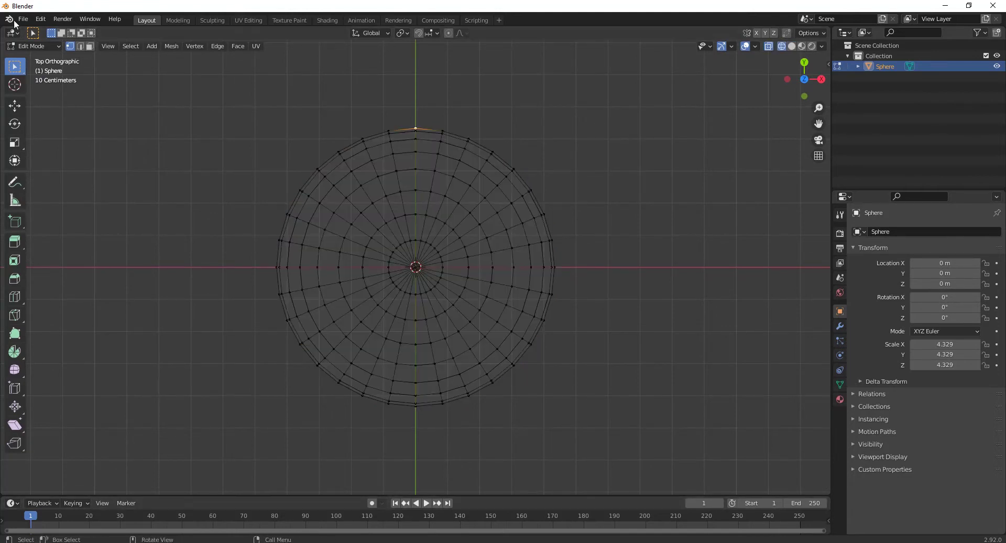
click(139, 46)
click(153, 104)
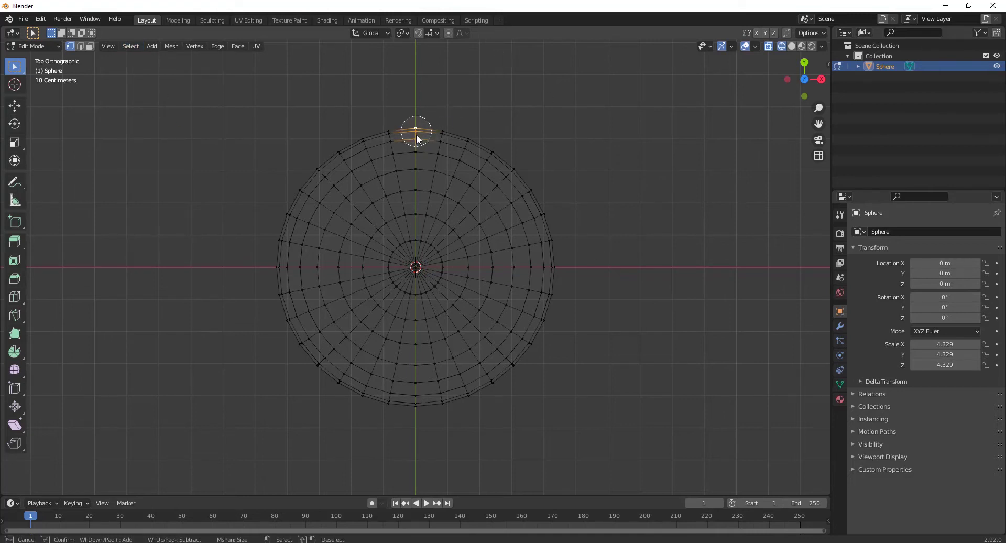
drag(416, 128, 416, 188)
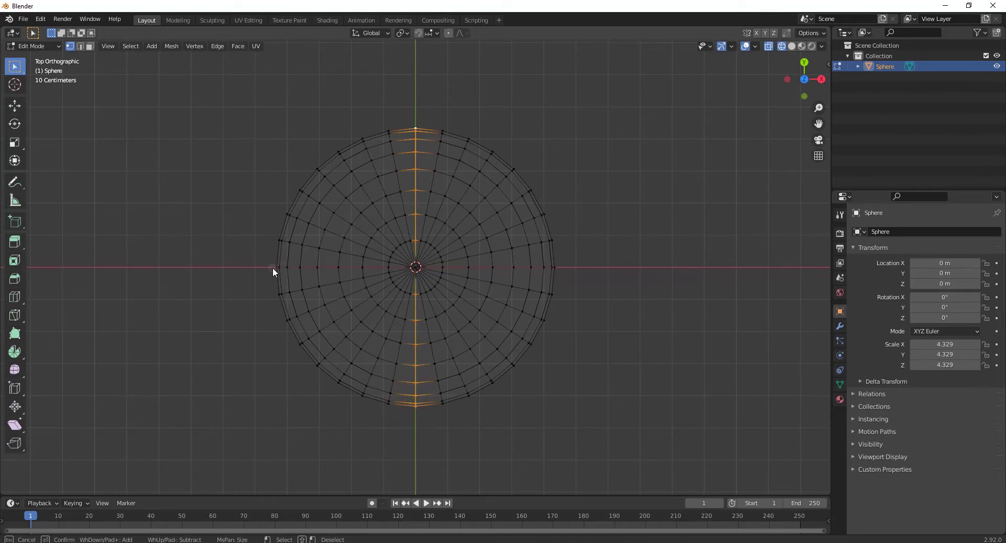
drag(391, 267, 386, 266)
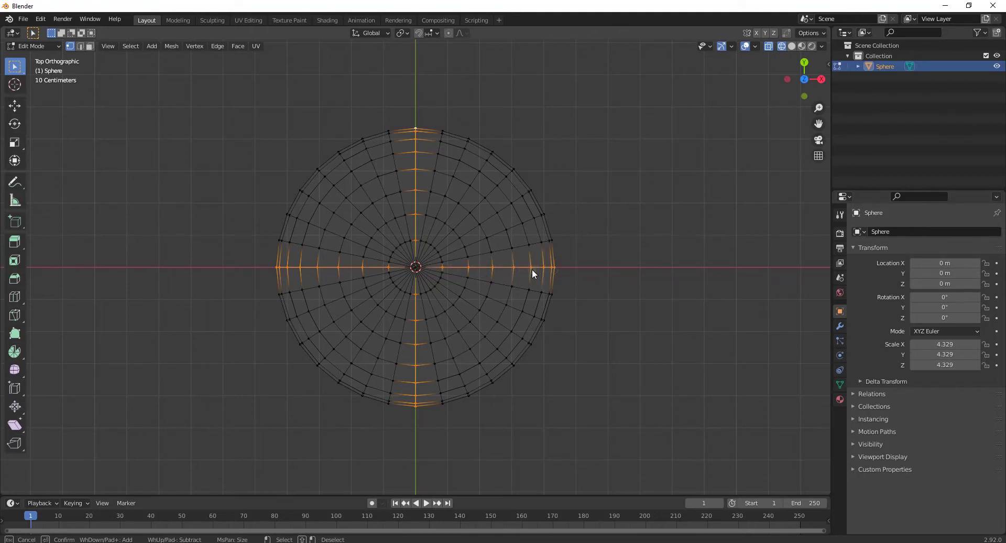
Add the vertices along both diagonals to the selection so that eight evenly spaced spokes are selected
drag(514, 166, 481, 209)
drag(436, 244, 430, 252)
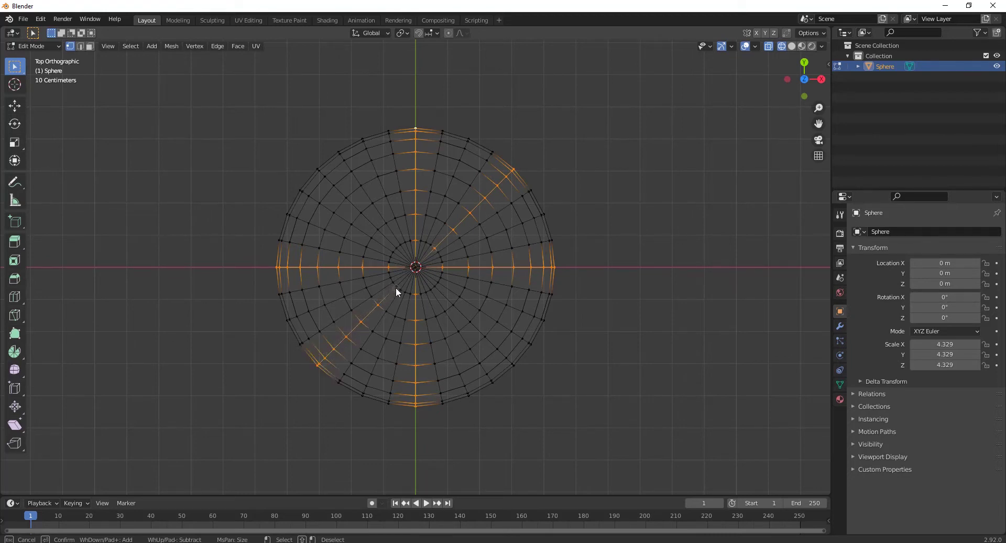
drag(331, 197, 420, 273)
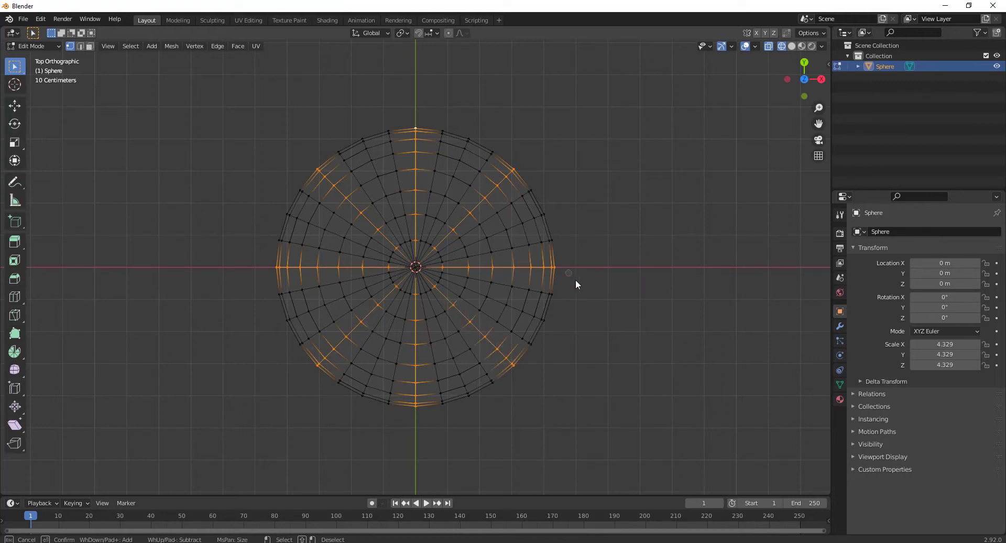
right_click(446, 285)
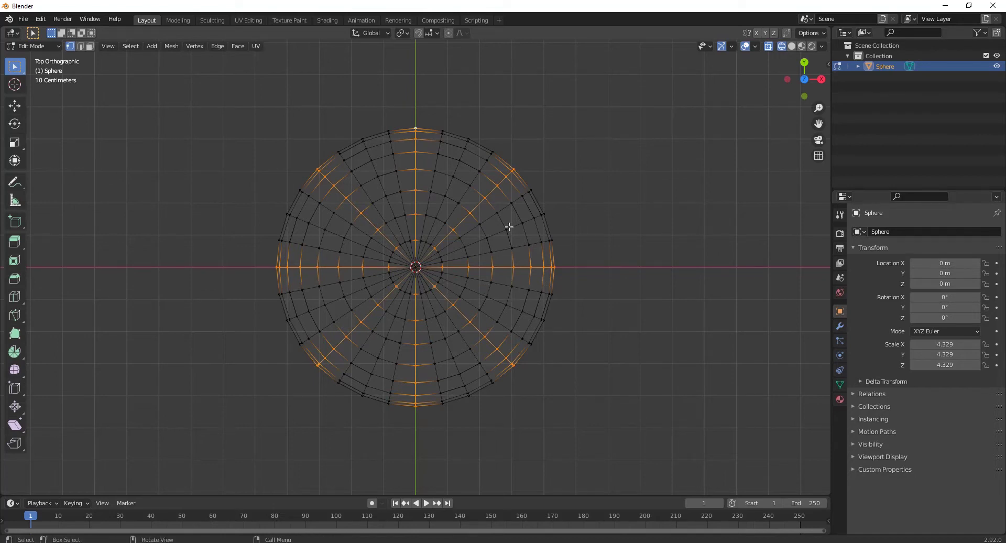
Scale the eight selected vertex spokes slightly outward to form pumpkin ribs, then return to Object Mode
key(s)
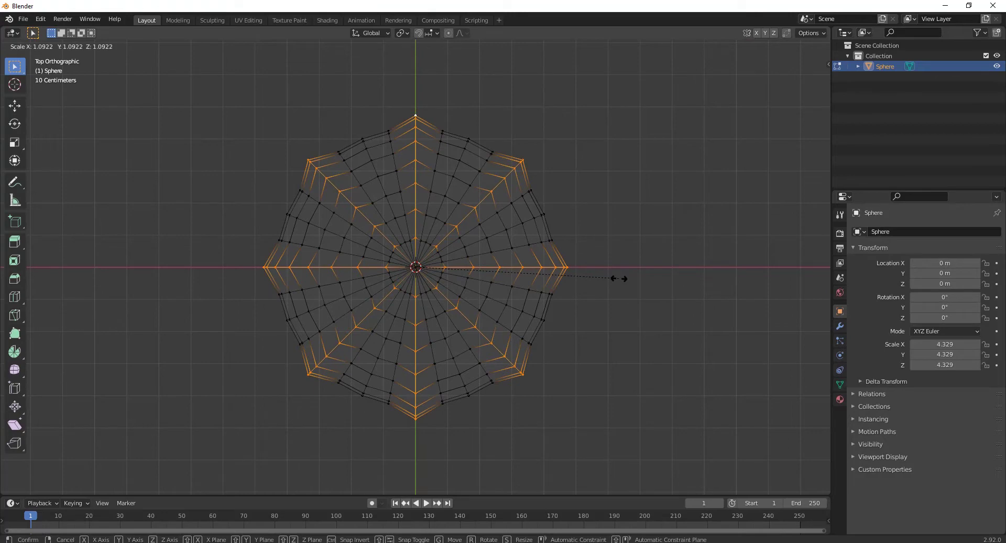
click(615, 278)
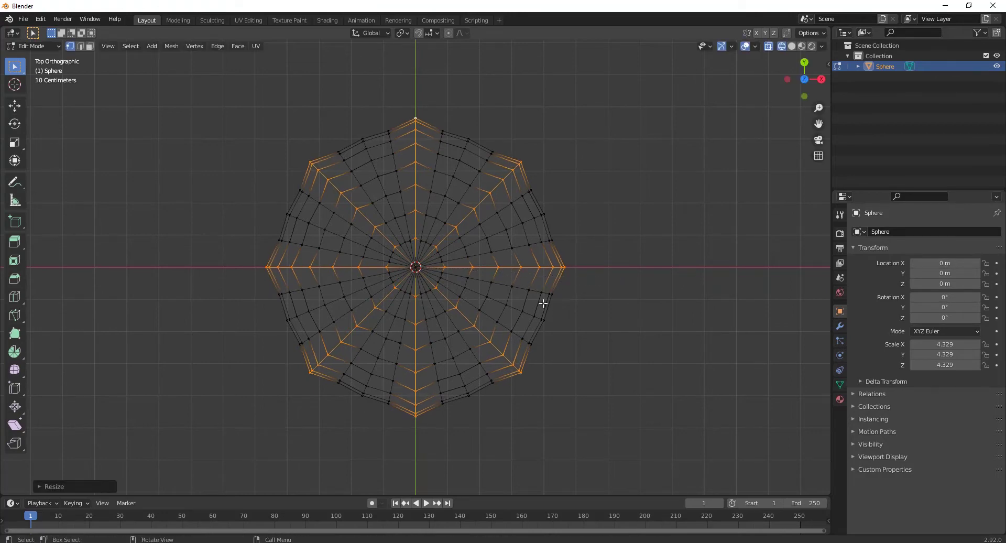
key(a)
middle_drag(524, 193, 507, 145)
key(Tab)
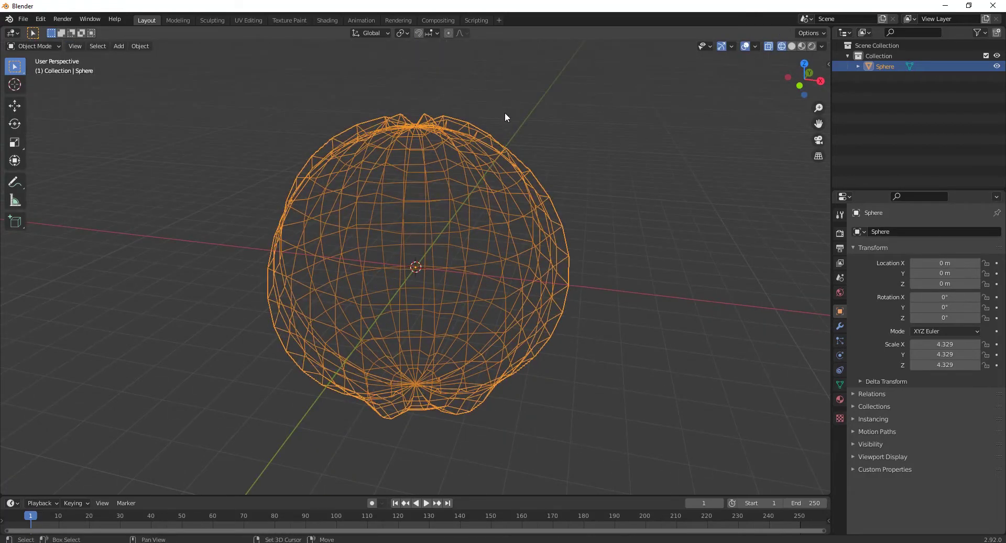
Return to solid shading, shade the ribbed sphere smooth and add a level 1 Subdivision modifier
key(shift+z)
middle_drag(310, 58, 385, 206)
right_click(385, 210)
click(386, 207)
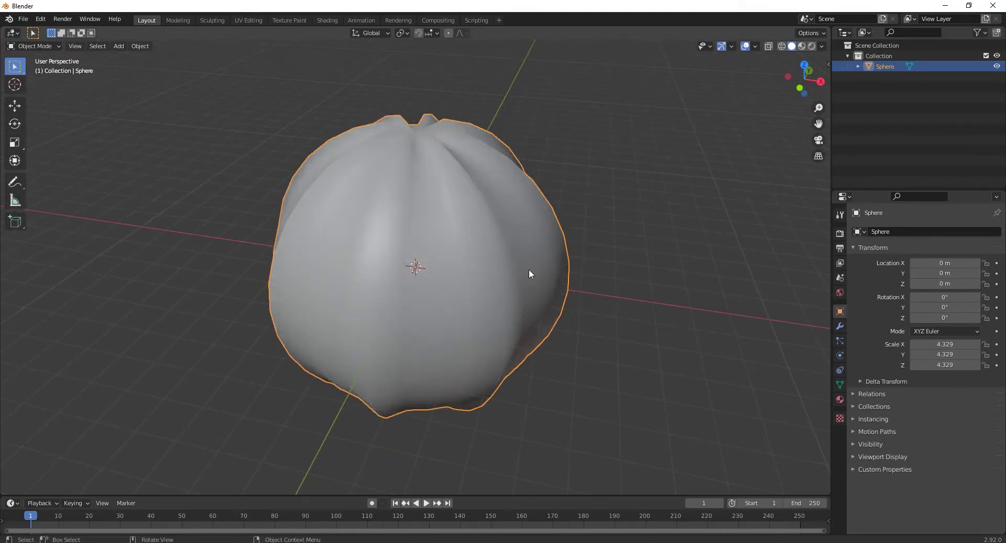
key(ctrl+1)
mouse_move(398, 339)
middle_down()
mouse_move(498, 285)
mouse_move(448, 211)
mouse_move(420, 321)
mouse_move(2, 154)
middle_up()
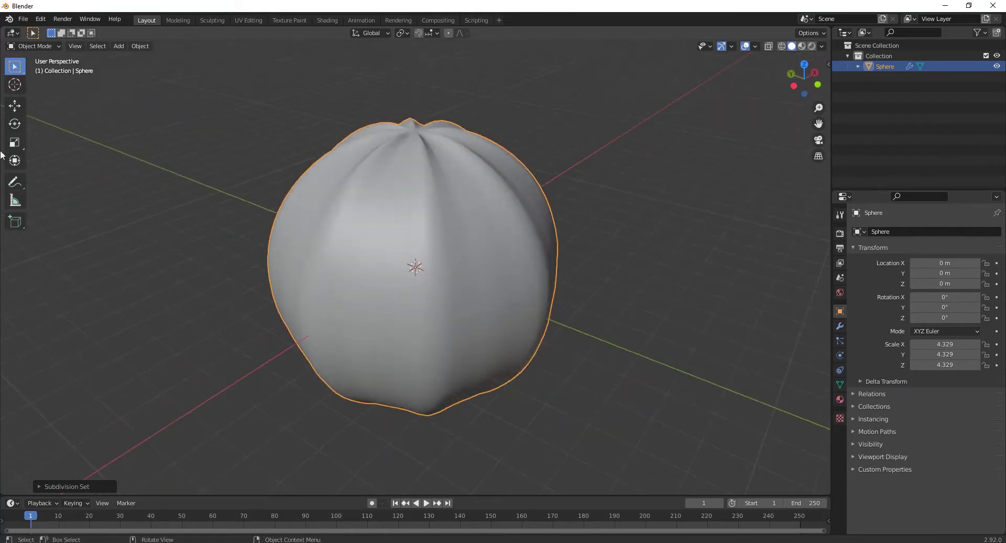
Move the ribbed sphere straight up along Z to about 7.15 m
click(15, 106)
scroll(435, 219, down, 4)
middle_drag(435, 219, 439, 207)
drag(416, 225, 421, 113)
middle_drag(452, 183, 533, 182)
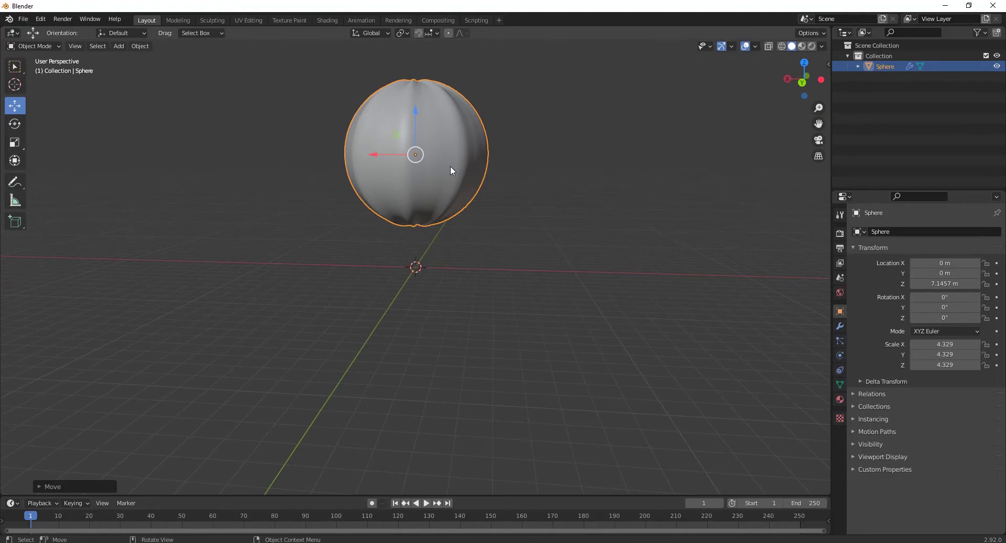
In wireframe top view, select the innermost ring of triangular faces around the sphere's poles and delete them
key(Tab)
middle_drag(450, 165, 420, 210)
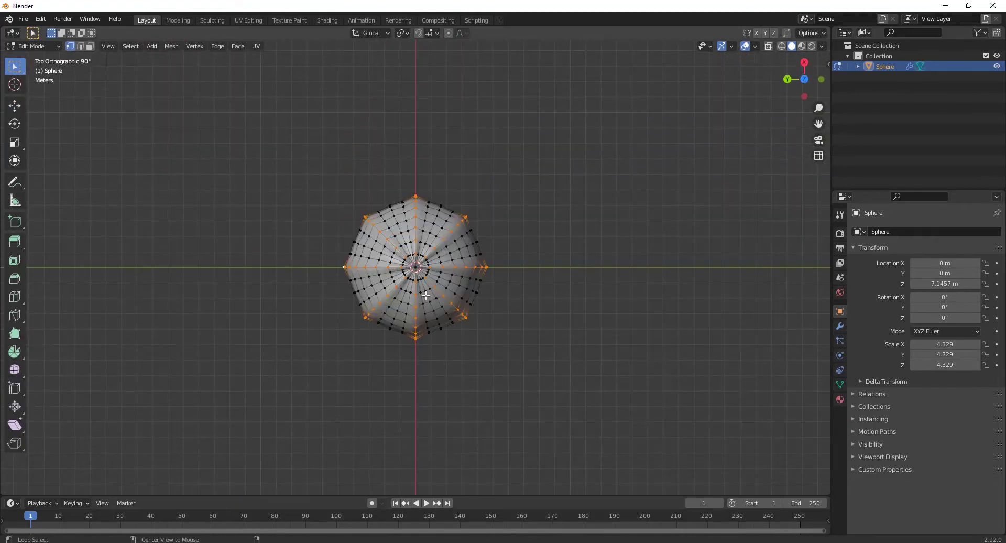
scroll(423, 290, up, 15)
key(3)
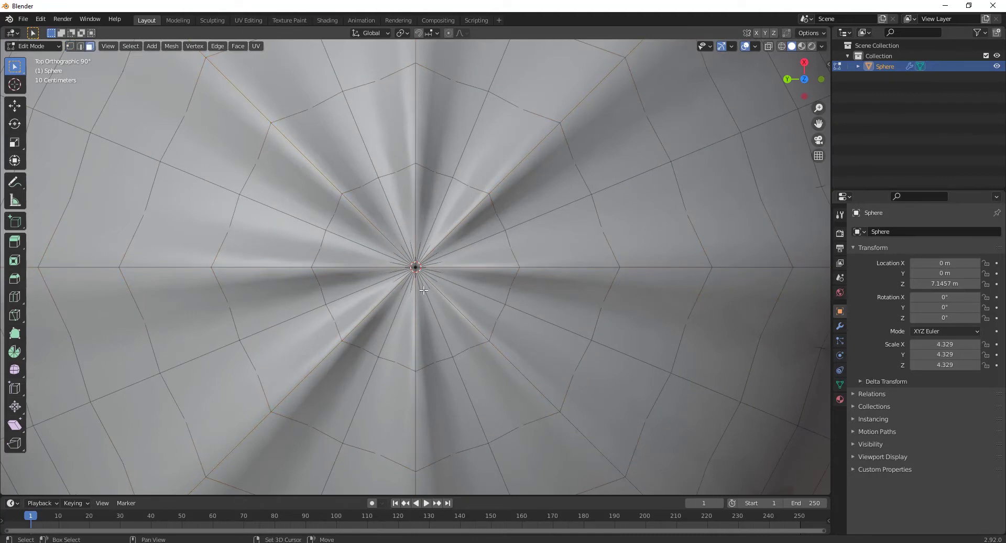
key(shift+z)
drag(359, 218, 464, 327)
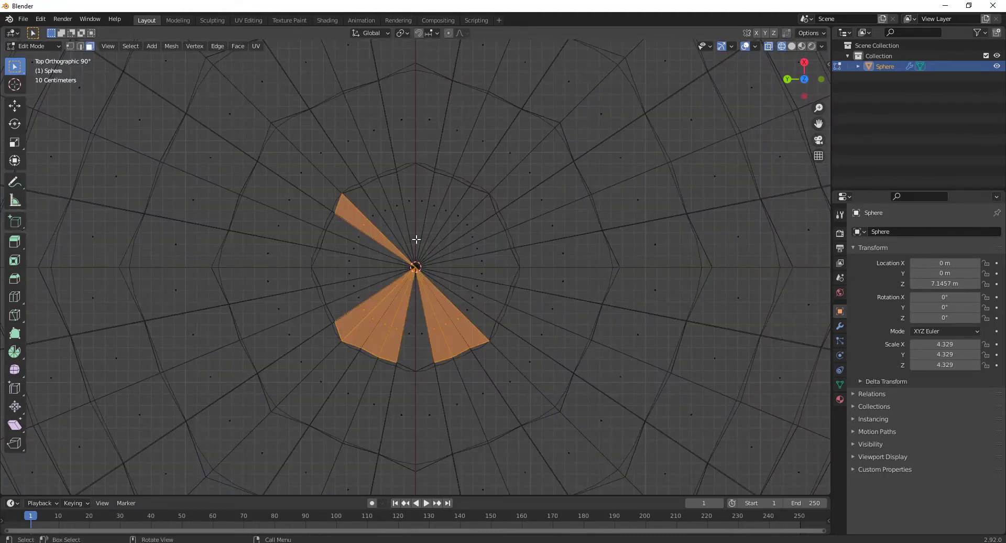
shift+drag(416, 240, 373, 276)
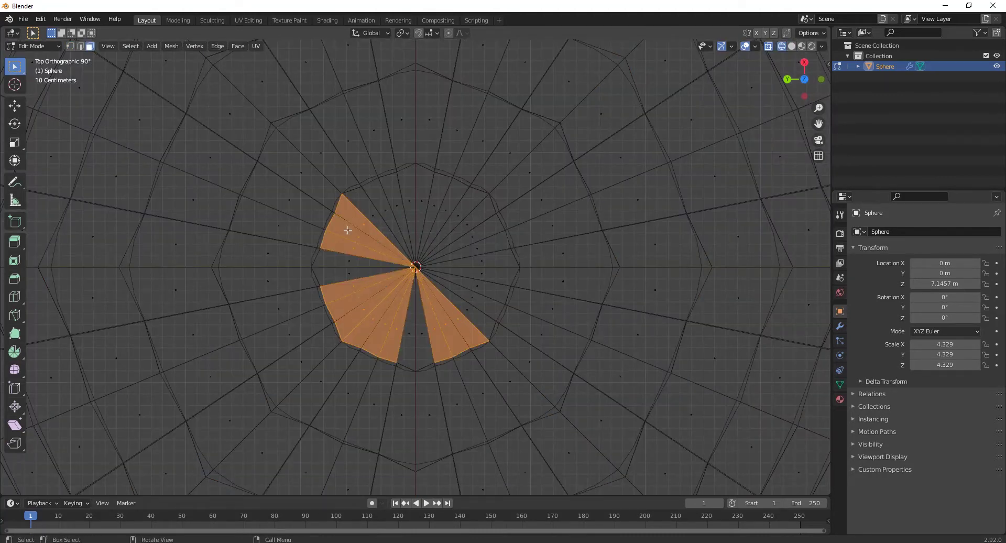
click(137, 49)
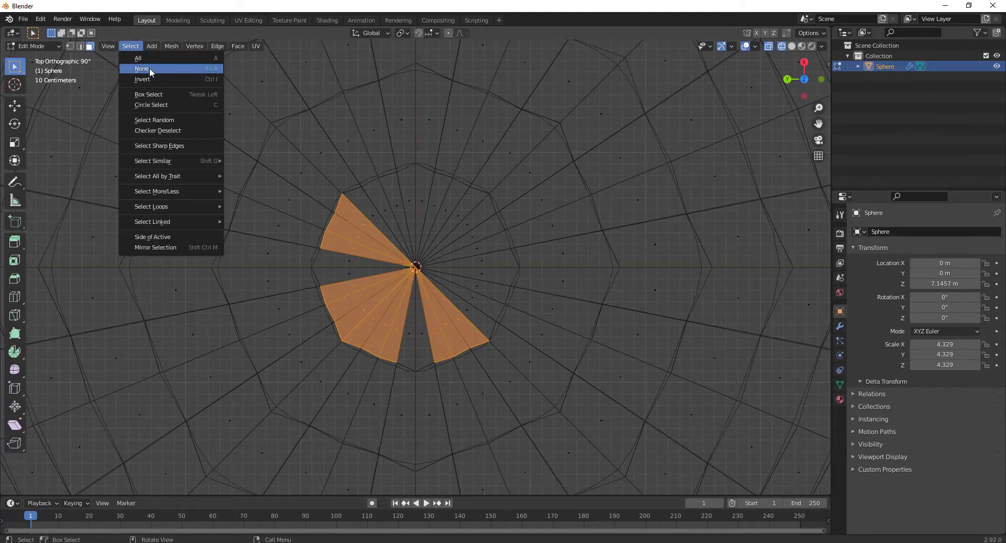
click(161, 103)
click(339, 266)
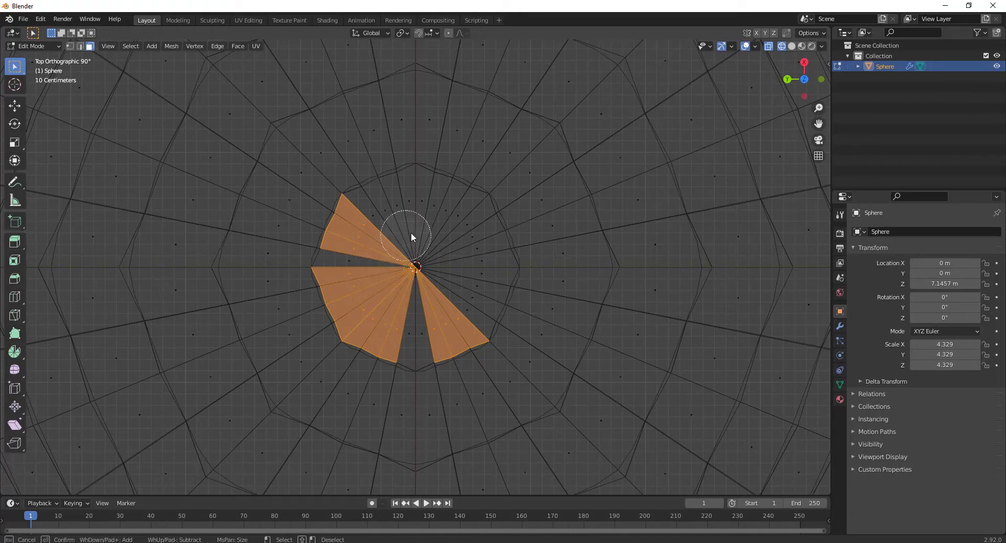
mouse_move(411, 231)
mouse_down()
mouse_move(443, 316)
mouse_move(447, 241)
mouse_move(413, 297)
mouse_up()
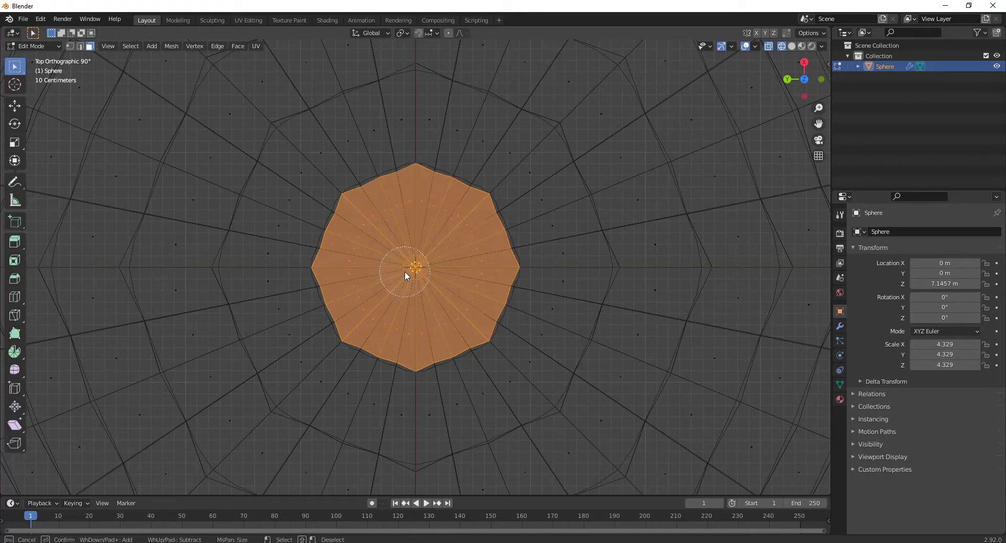
right_click(412, 271)
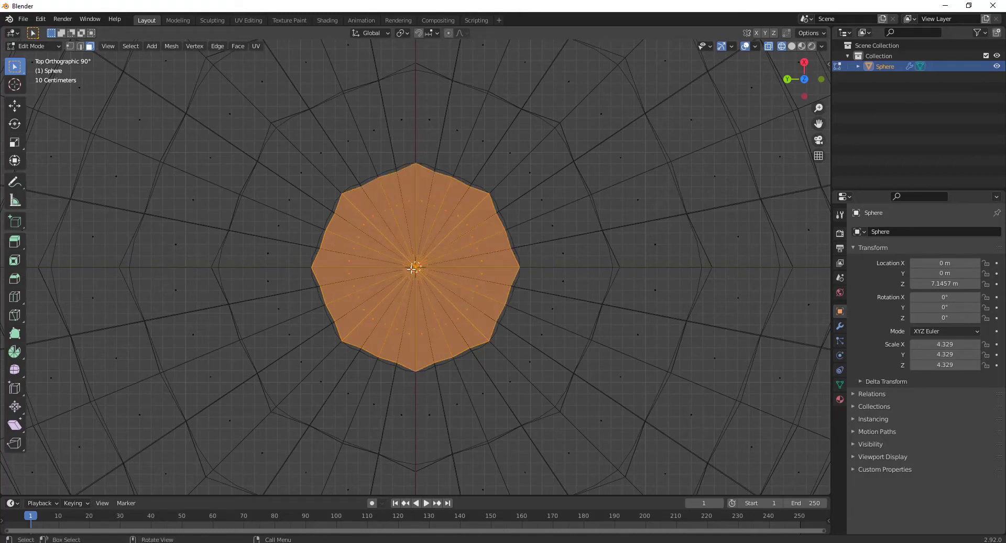
key(x)
click(409, 296)
scroll(407, 296, down, 4)
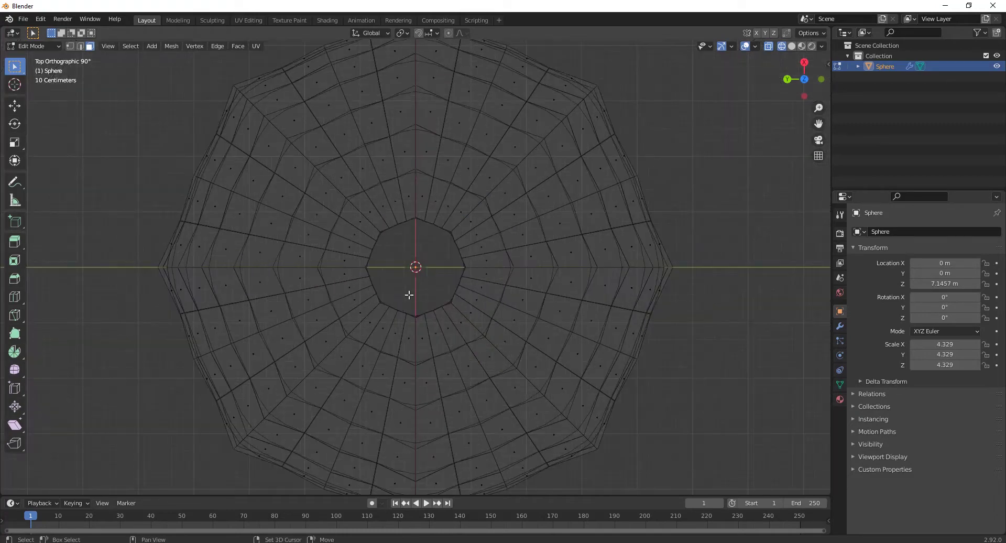
Return to solid shading and turn off the Subdivision modifier's display in Edit Mode
key(shift+z)
middle_drag(410, 340, 401, 267)
scroll(401, 267, down, 2)
scroll(401, 267, down, 2)
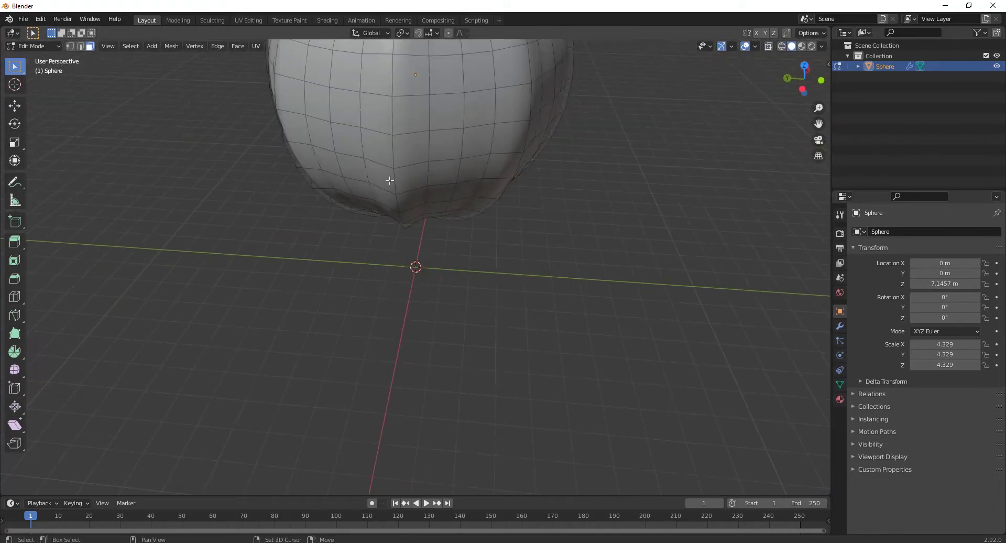
shift+middle_drag(388, 180, 396, 351)
click(838, 327)
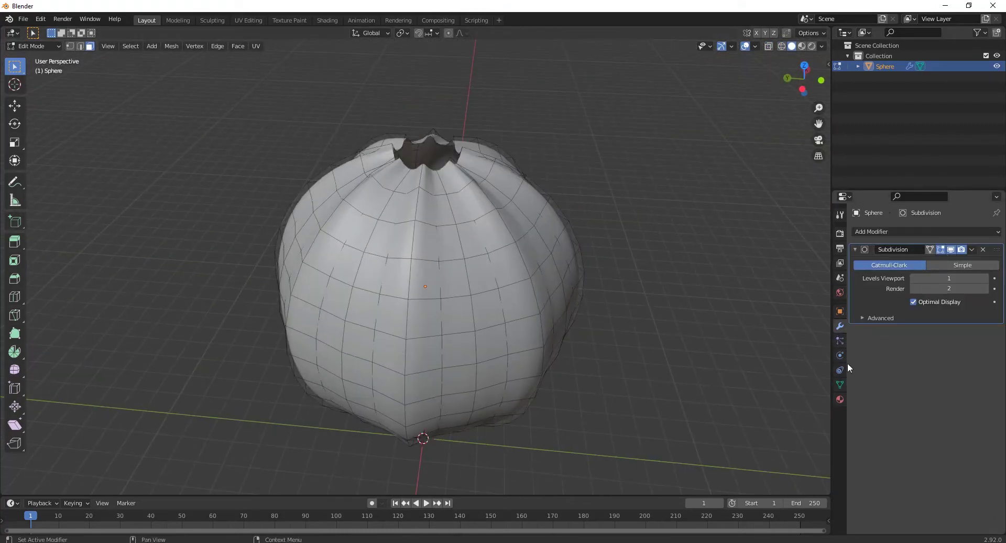
click(943, 250)
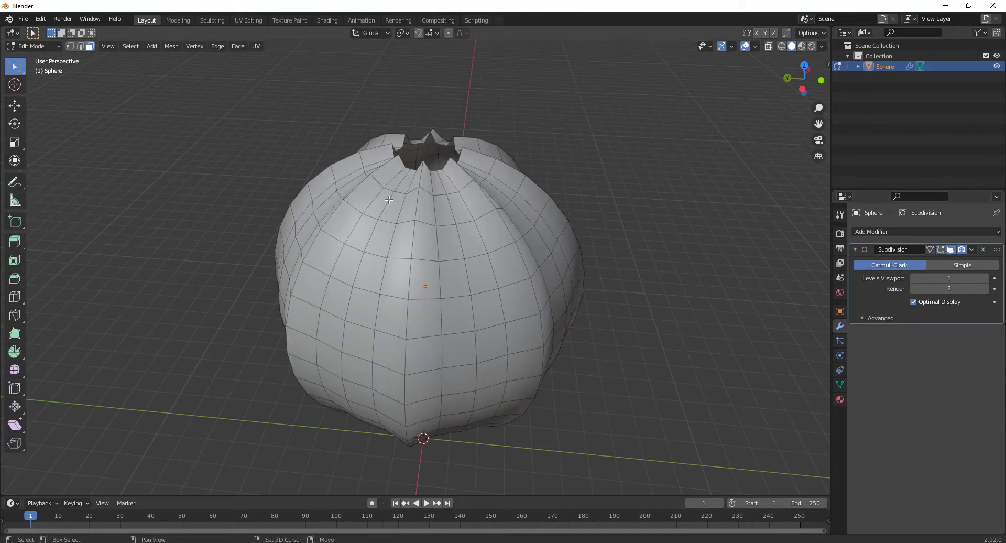
Select the vertex loop around the sphere's top opening and shape it into a circle with LoopTools Circle
shift+middle_drag(455, 215, 475, 314)
scroll(461, 348, up, 5)
key(1)
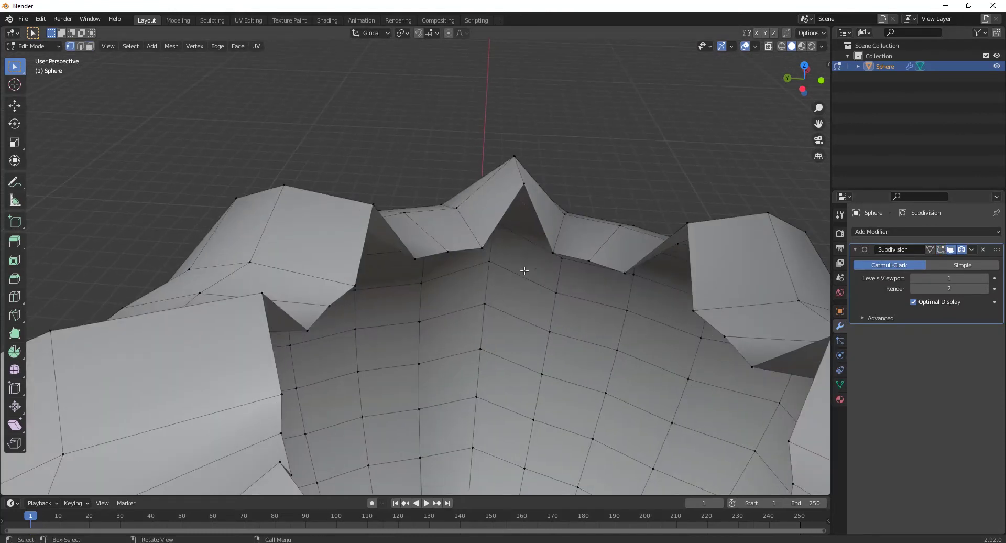
alt+click(557, 254)
click(554, 245)
alt+click(526, 187)
scroll(531, 200, down, 5)
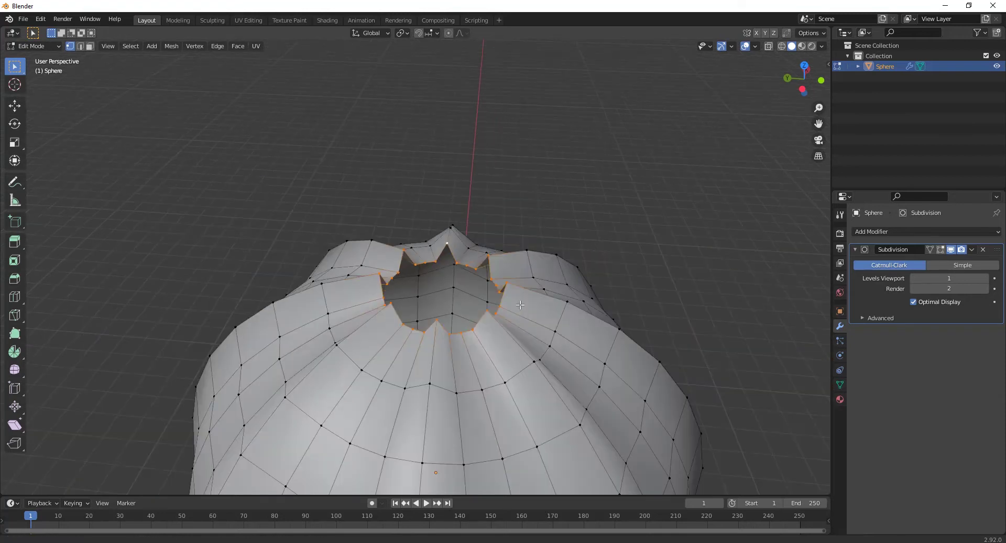
shift+middle_drag(532, 200, 533, 170)
click(14, 142)
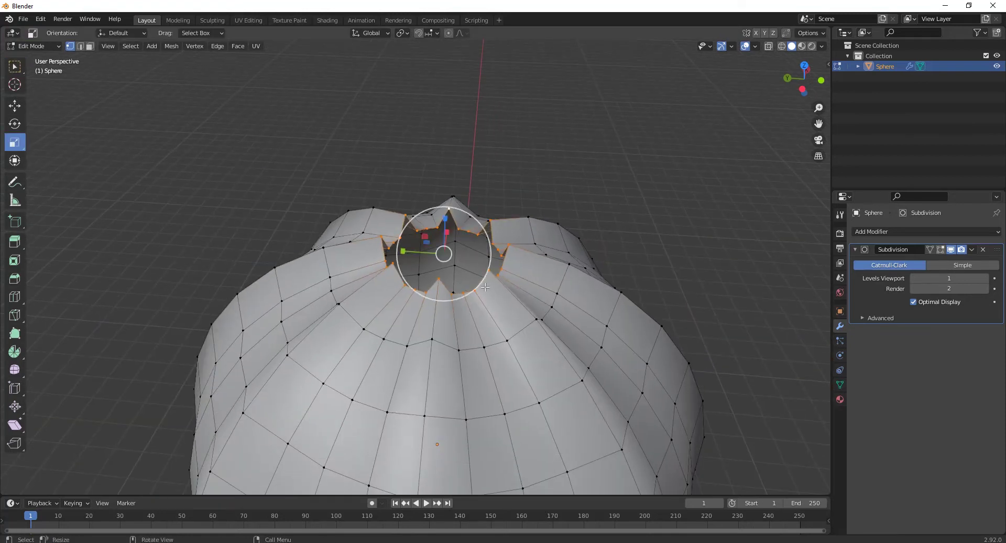
right_click(467, 234)
mouse_move(421, 218)
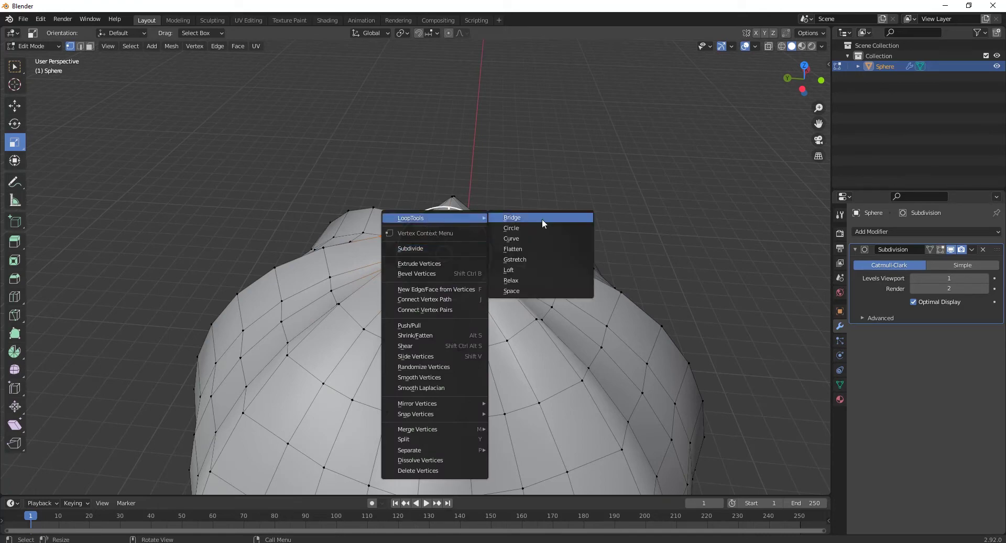
click(521, 227)
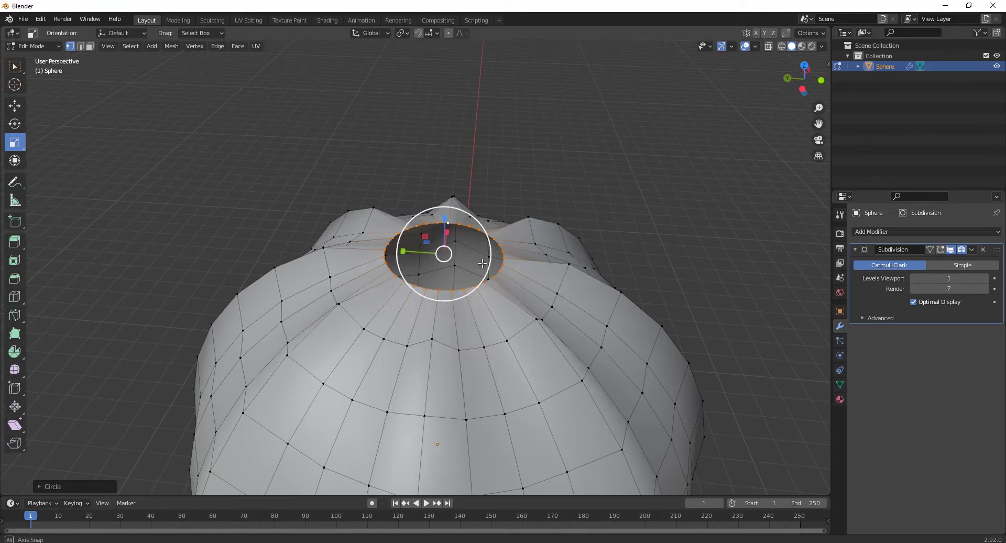
Lower the rounded top opening's loop slightly along Z so it sinks below the surrounding ribs
middle_drag(467, 270, 489, 229)
click(15, 105)
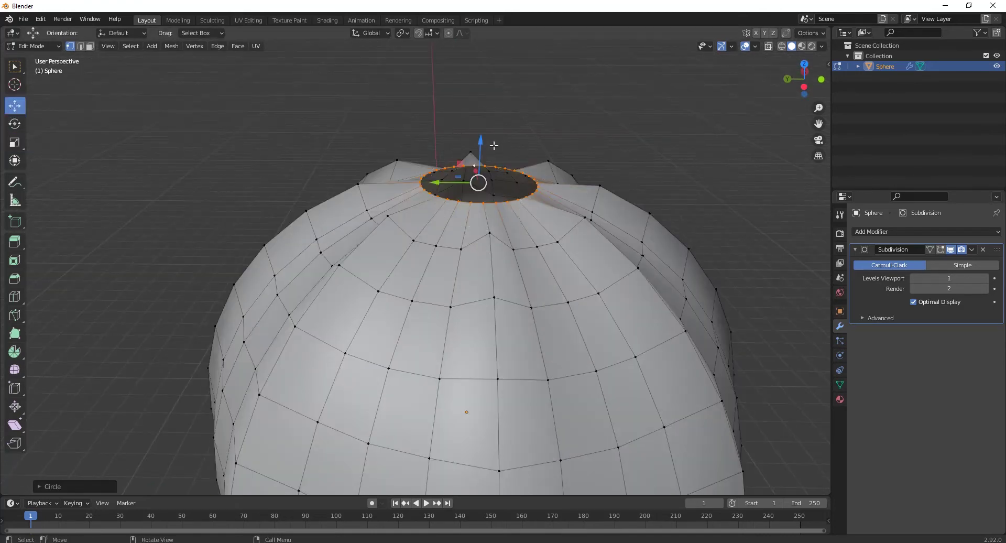
drag(481, 147, 481, 176)
Select the vertex loop around the sphere's bottom opening and flatten it by scaling along Z in front view
scroll(488, 202, down, 4)
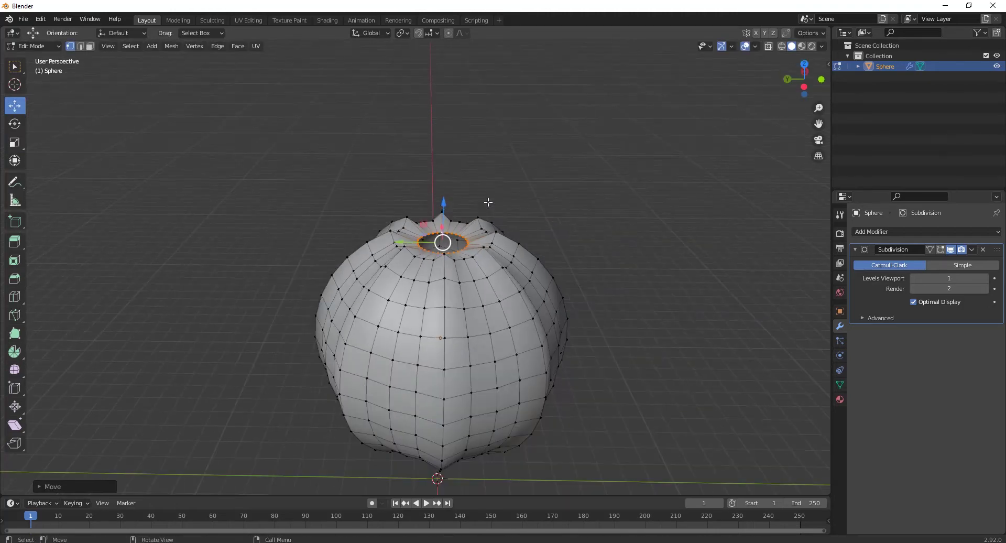
middle_drag(487, 202, 484, 171)
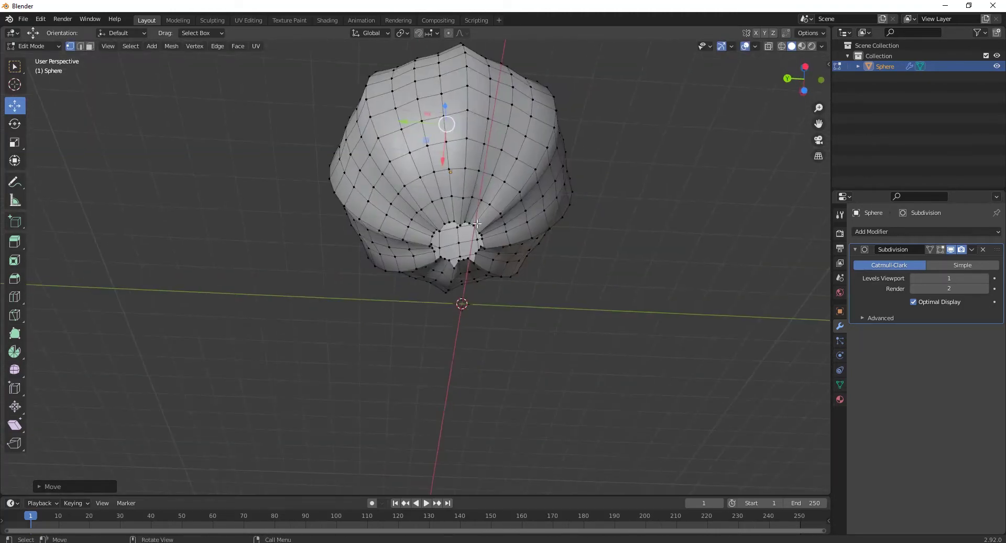
scroll(484, 172, up, 5)
click(496, 141)
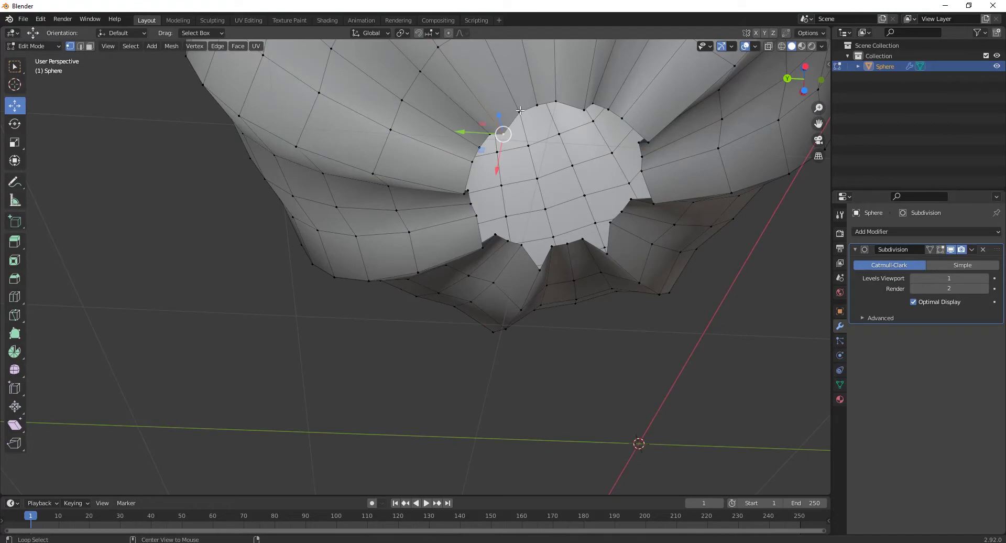
alt+click(496, 140)
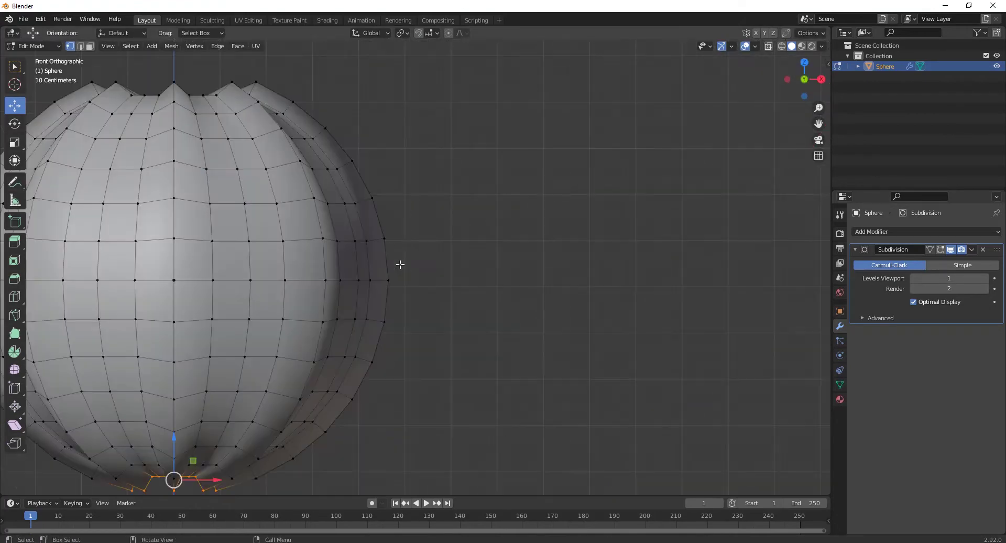
key(KP_1)
key(KP_Decimal)
click(15, 142)
scroll(267, 289, up, 3)
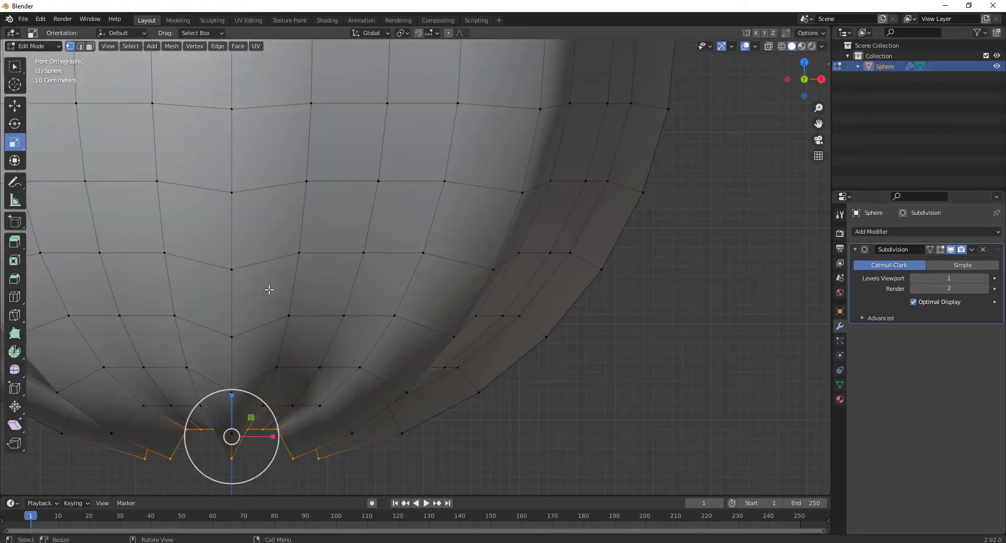
shift+middle_drag(267, 289, 498, 232)
drag(407, 300, 402, 336)
Shape the bottom opening's loop into a circle with LoopTools Circle
key(ctrl+KP_7)
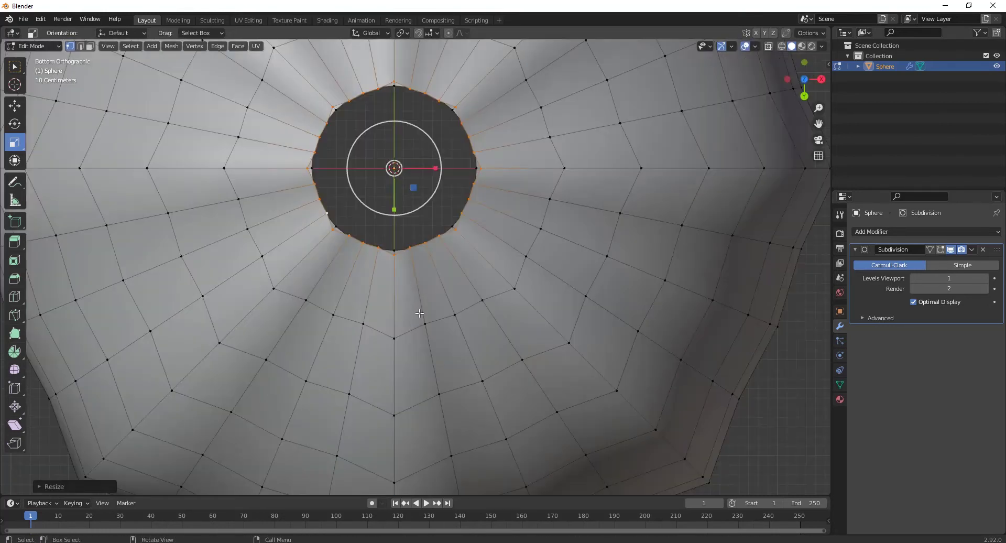
scroll(423, 262, up, 2)
shift+middle_drag(434, 175, 448, 316)
right_click(385, 148)
mouse_move(439, 149)
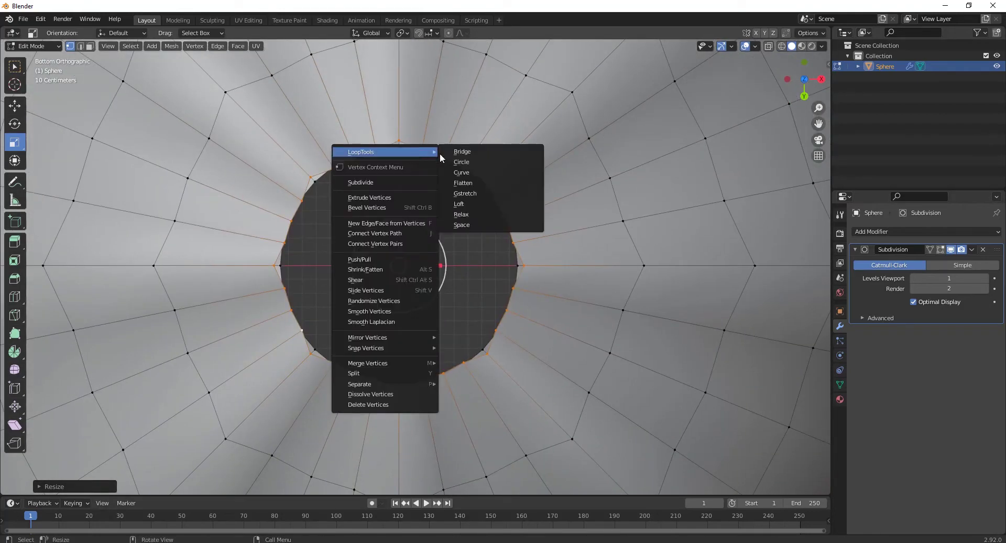
click(485, 162)
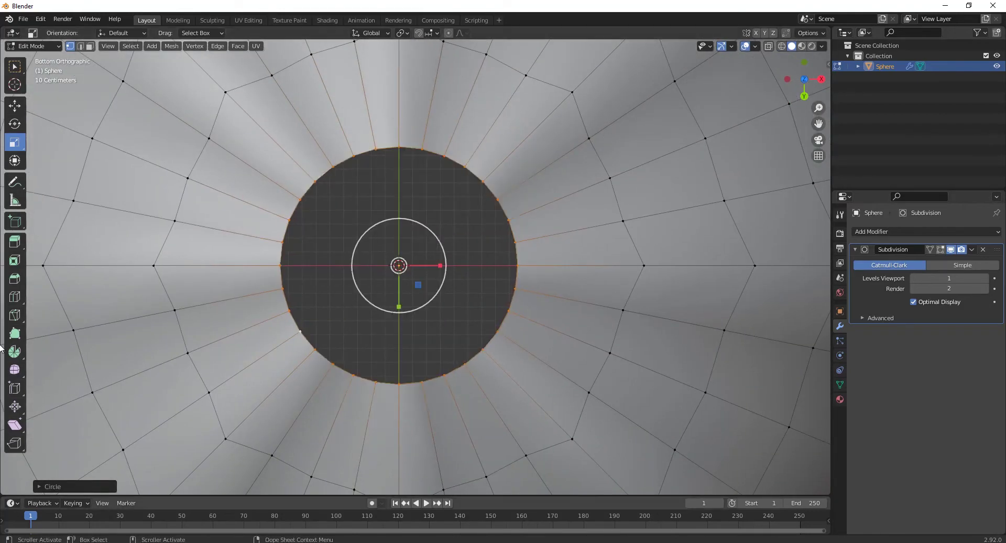
Raise the bottom opening's loop slightly along Z, scale it down to narrow the hole, and deselect it
click(14, 105)
key(KP_1)
drag(399, 343, 399, 324)
key(s)
click(521, 366)
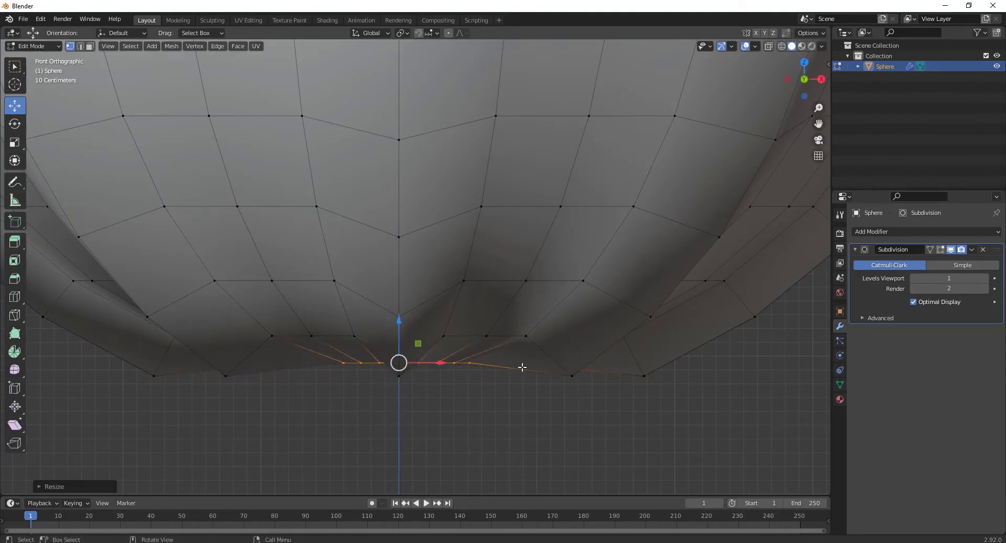
scroll(519, 369, down, 6)
drag(519, 370, 511, 329)
mouse_move(512, 325)
middle_down()
mouse_move(488, 221)
mouse_move(505, 337)
middle_up()
scroll(458, 236, down, 3)
middle_drag(460, 236, 429, 274)
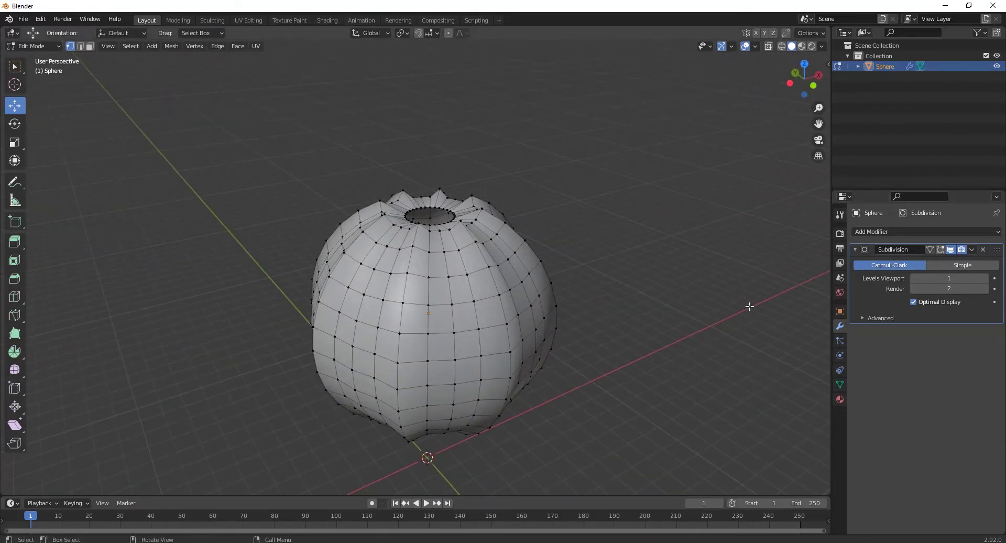
In wireframe front view, select all faces on the negative X half of the sphere and delete them
key(KP_1)
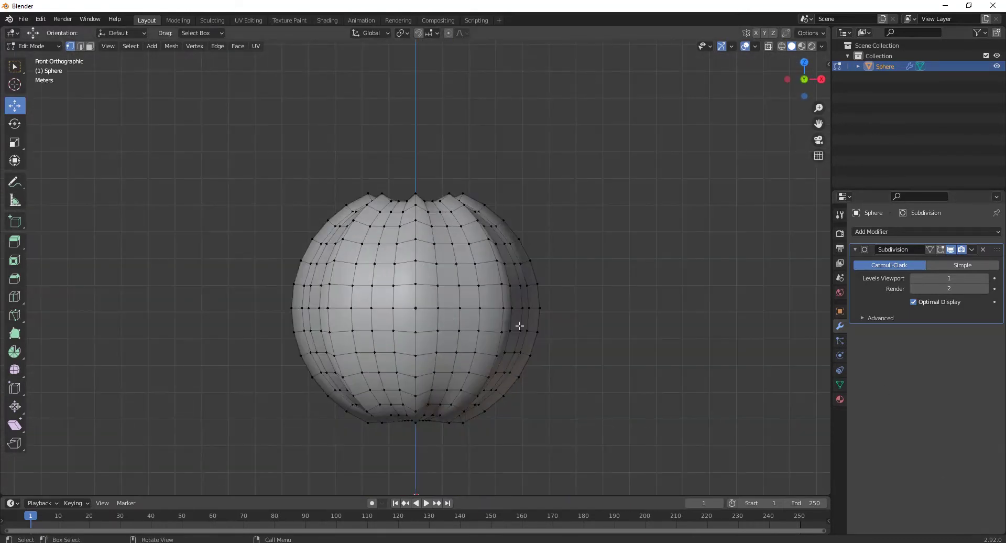
scroll(493, 309, up, 2)
shift+scroll(471, 262, down, 4)
key(3)
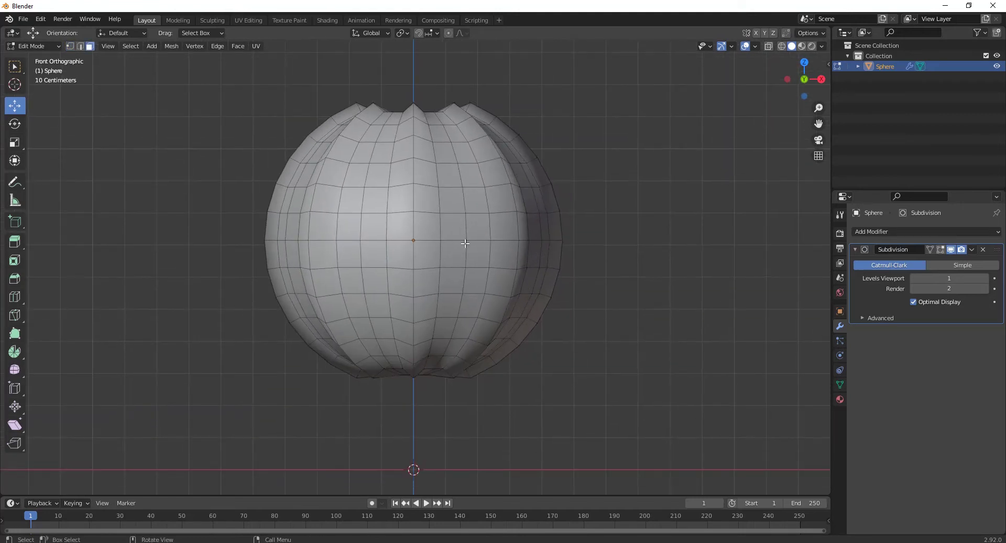
key(shift+z)
click(194, 46)
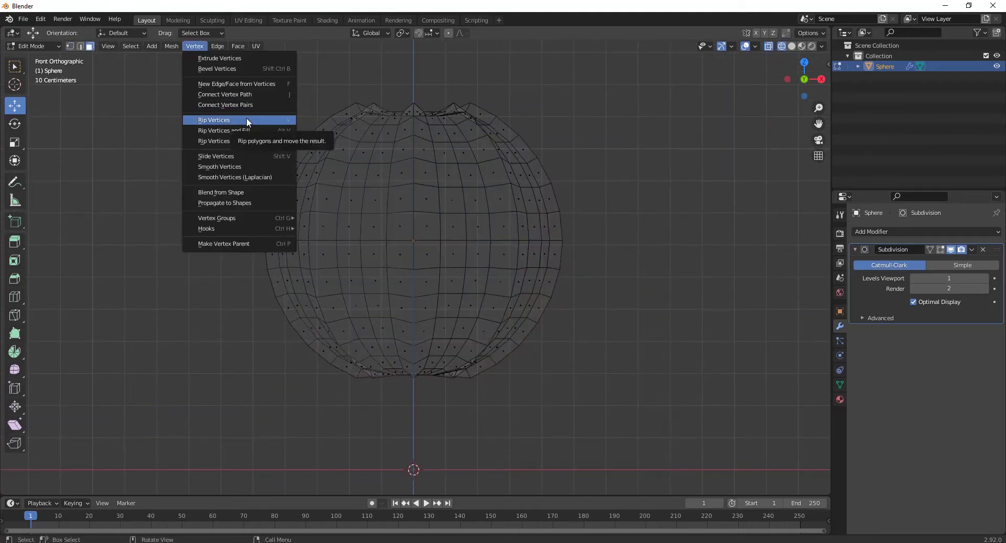
click(248, 122)
drag(293, 70, 343, 272)
drag(219, 67, 412, 494)
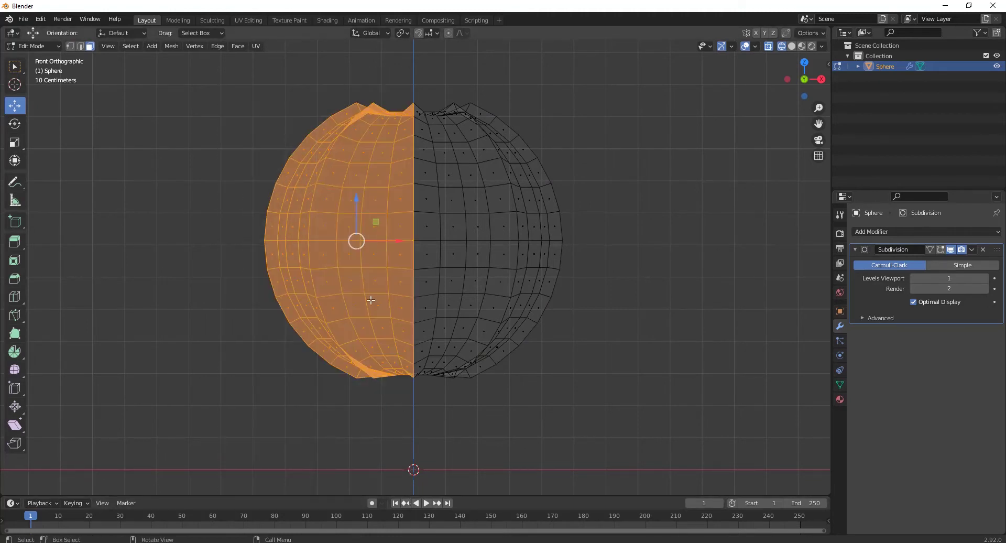
key(x)
click(337, 199)
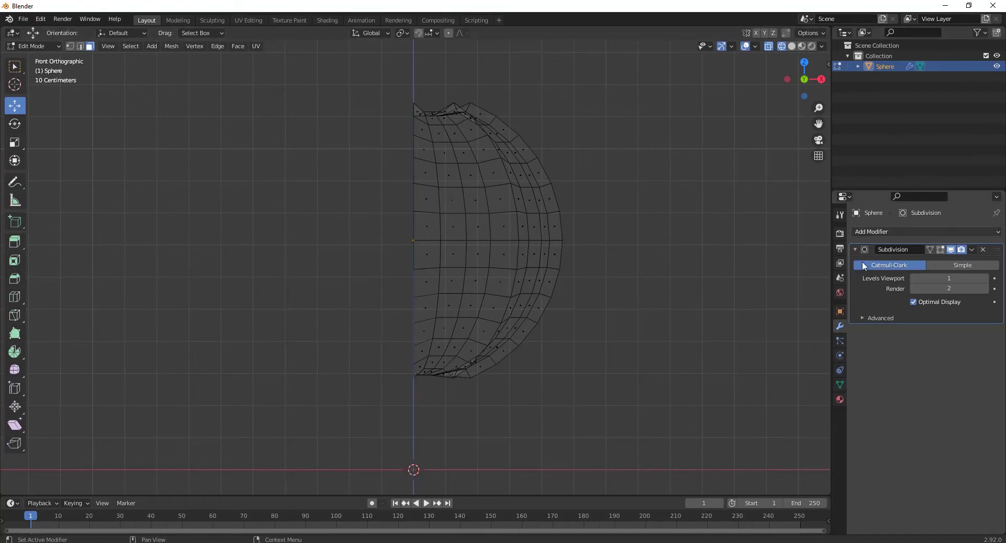
Add a Mirror modifier on the X axis with Clipping enabled and return to solid shading
click(899, 232)
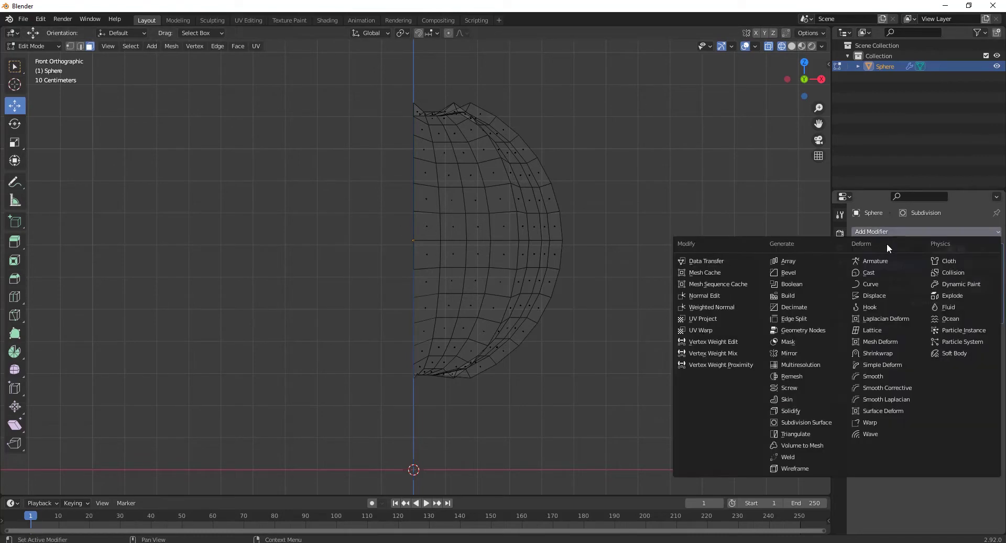
click(789, 354)
click(914, 398)
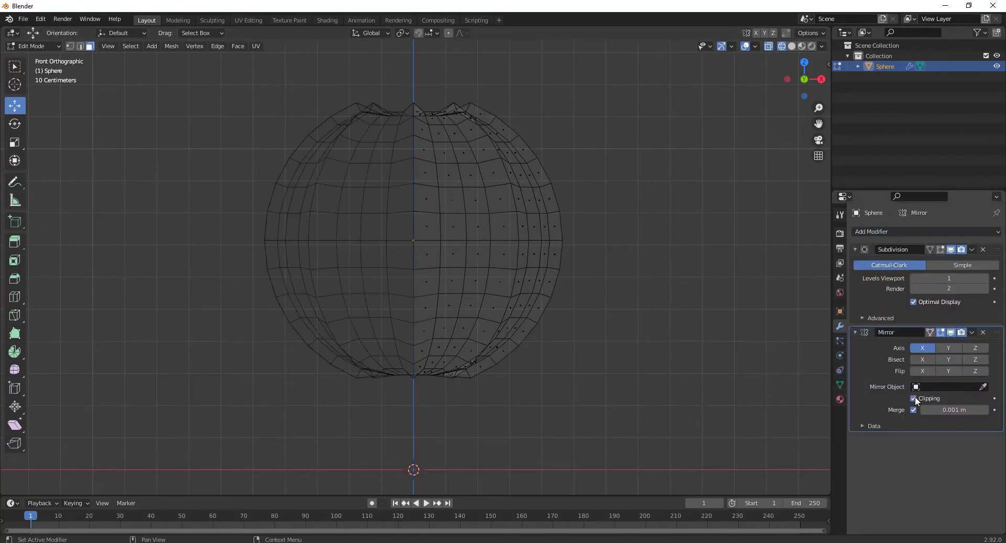
key(shift+z)
Select the eight vertices around a two-by-two face block on the upper front and round them with LoopTools Circle
shift+middle_drag(472, 180, 472, 194)
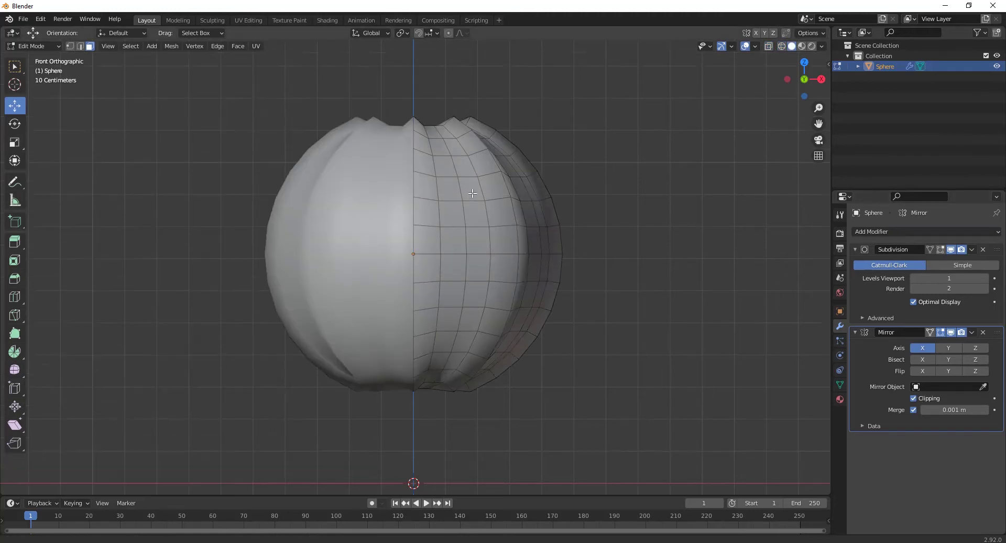
scroll(532, 280, up, 1)
shift+scroll(539, 251, up, 1)
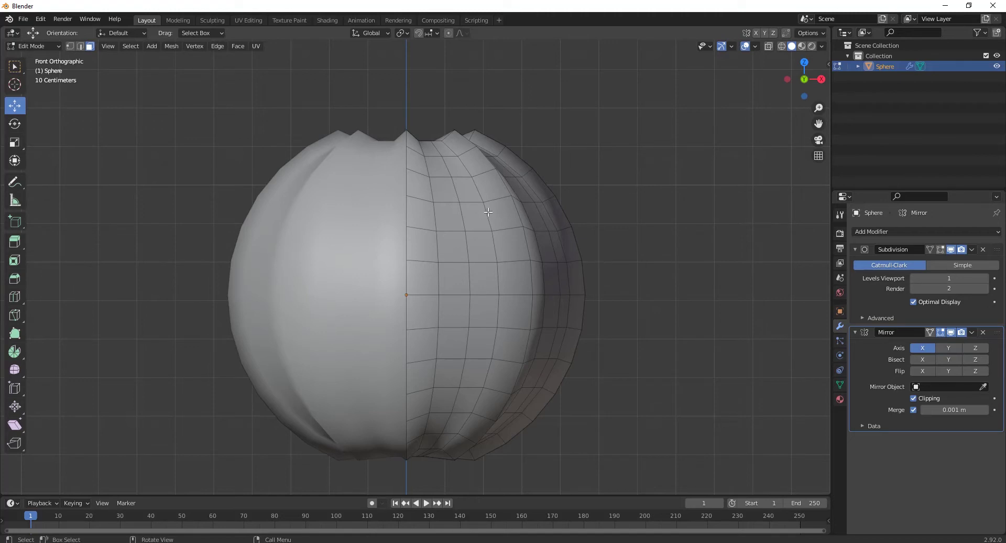
key(1)
scroll(456, 194, up, 2)
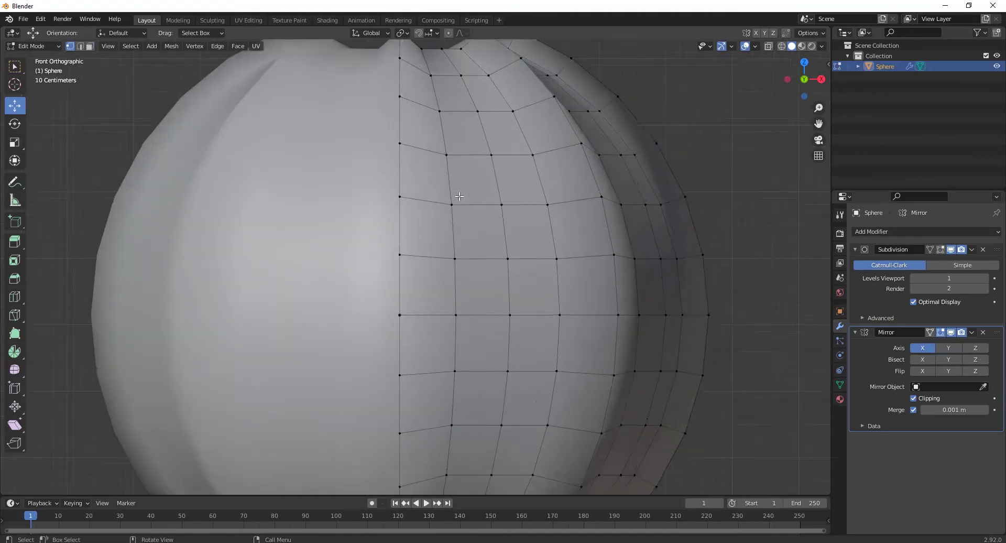
click(498, 138)
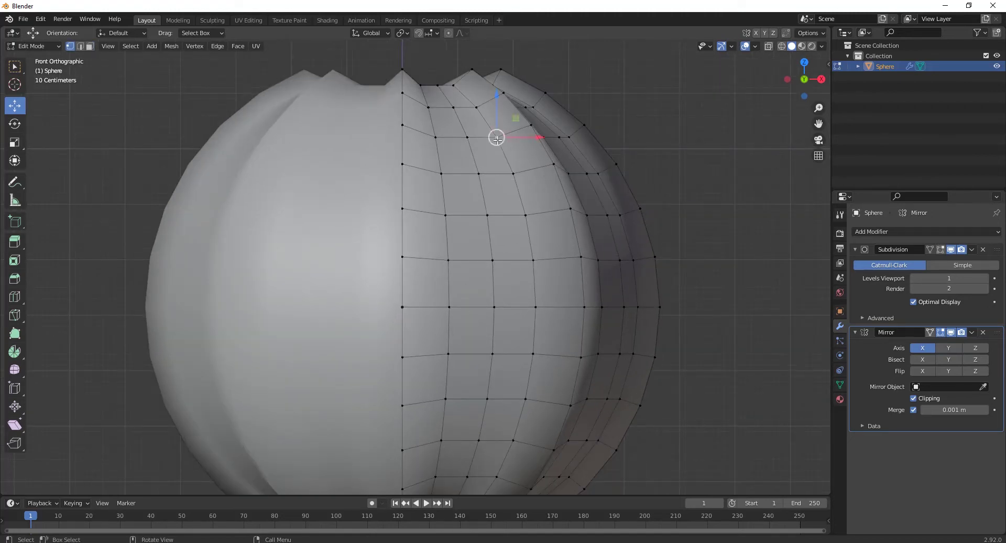
shift+click(435, 137)
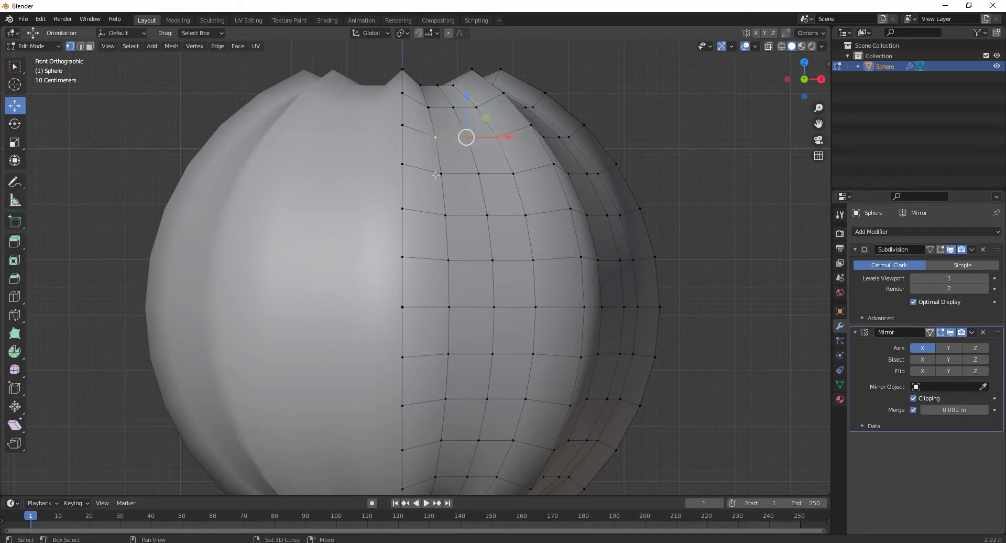
shift+click(440, 174)
shift+click(445, 215)
right_click(513, 162)
mouse_move(513, 165)
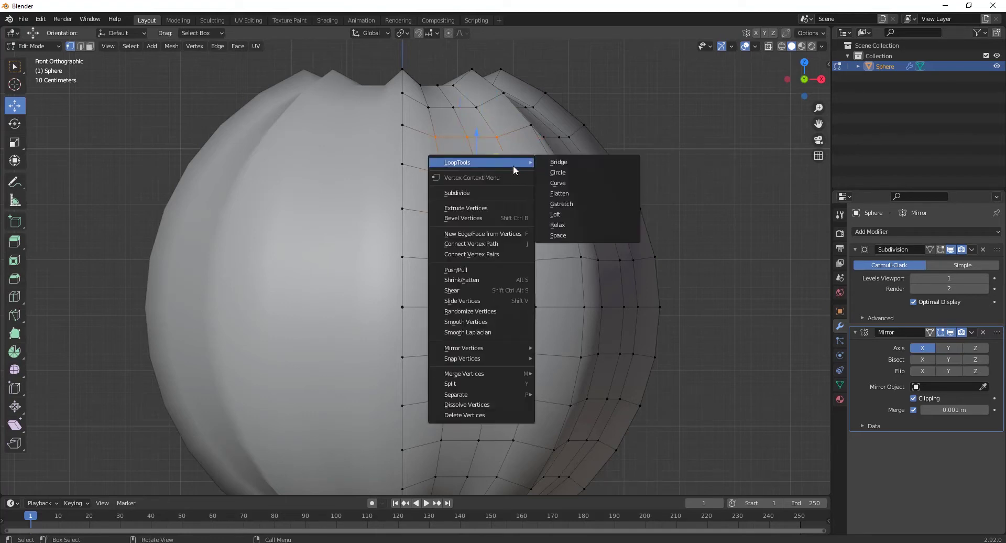
click(556, 172)
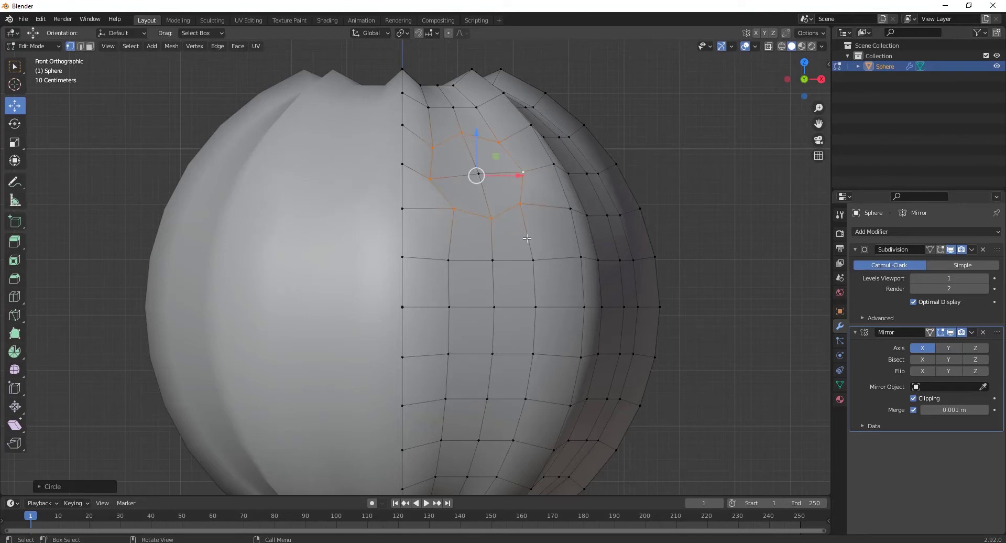
Select the four faces inside the rounded ring and extrude them inward to form the eye socket
middle_drag(527, 239, 490, 301)
key(g)
click(385, 323)
click(490, 278)
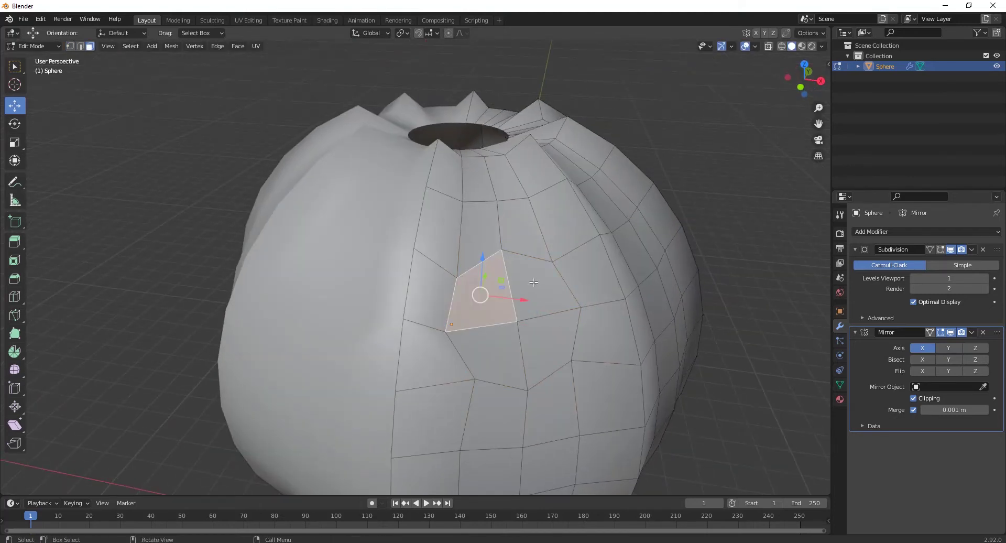
shift+click(536, 283)
shift+click(545, 340)
shift+click(496, 350)
middle_drag(708, 396, 756, 400)
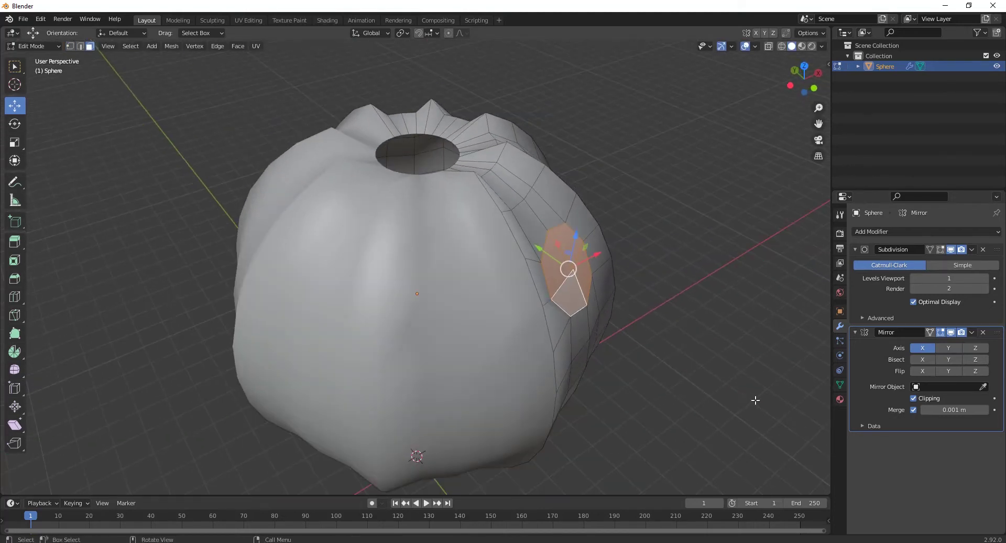
key(e)
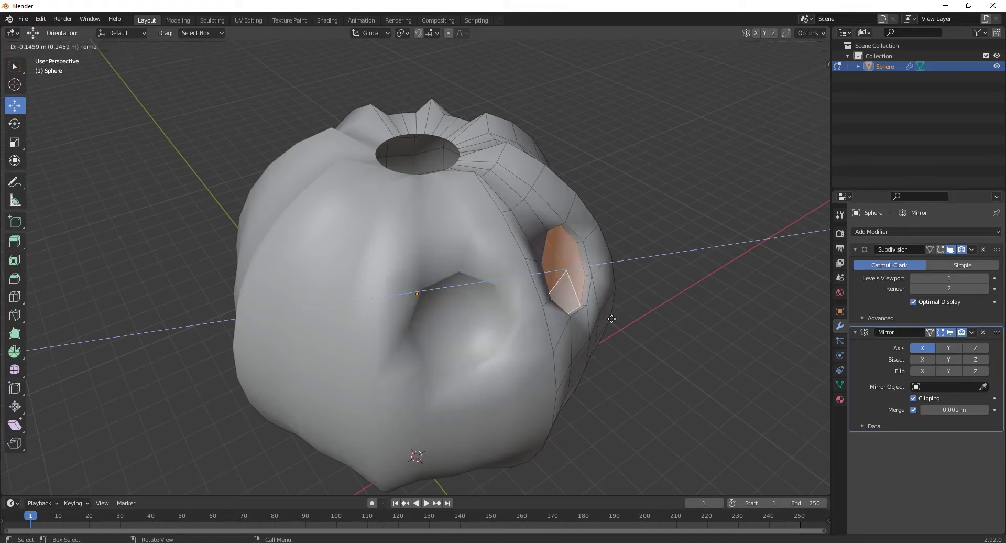
click(576, 300)
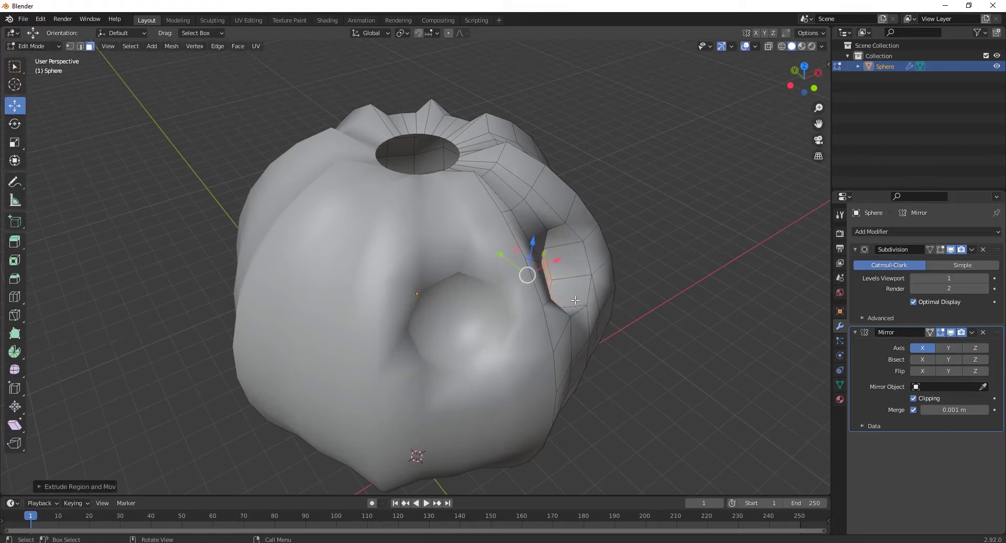
middle_drag(571, 318, 197, 277)
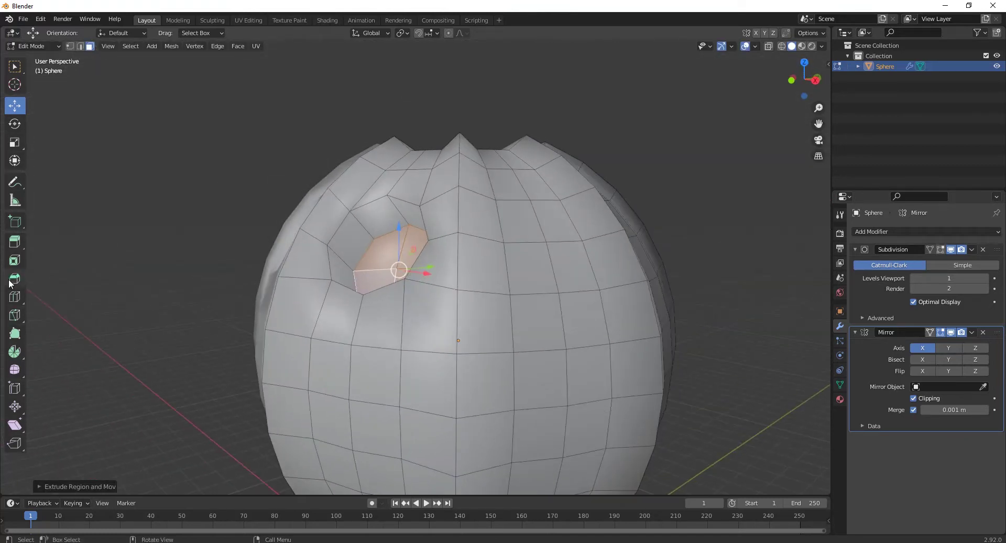
Add loop cuts around the inside wall of the eye socket, one near the rim and one near the back
click(15, 297)
drag(345, 247, 354, 226)
scroll(340, 222, up, 1)
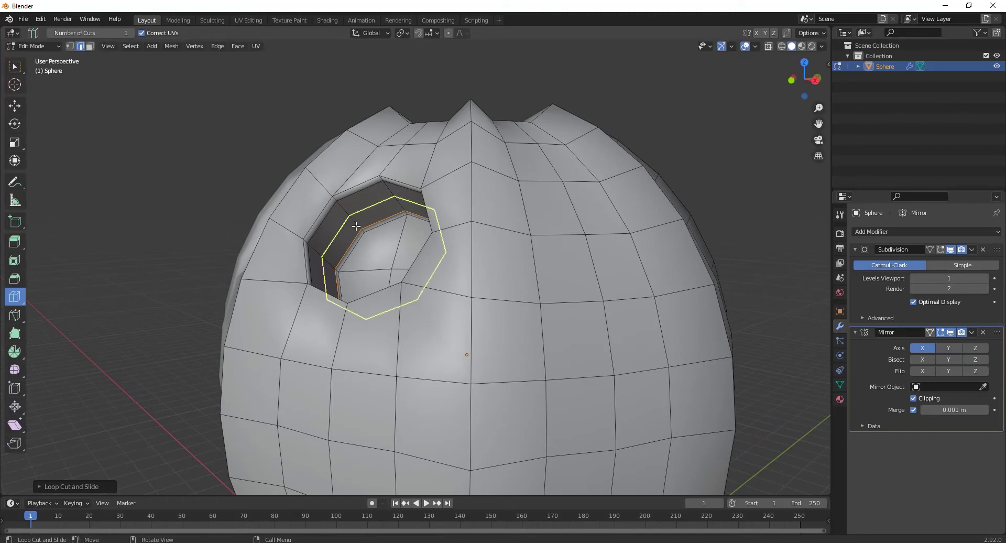
In front view, move the vertices on and beside the centre line below the eyes to outline half of a triangular nose
scroll(355, 227, down, 3)
middle_drag(367, 285, 489, 279)
key(KP_1)
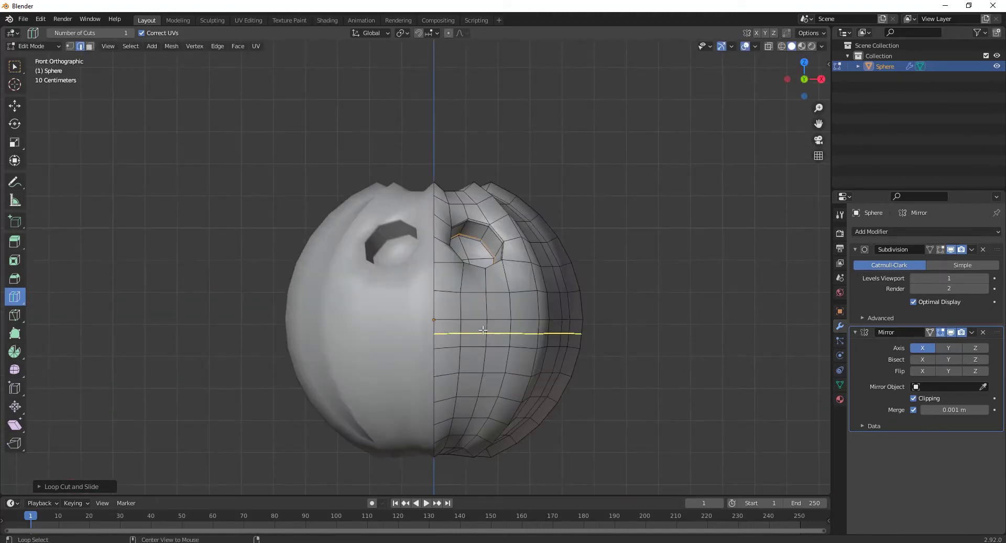
click(16, 120)
click(15, 106)
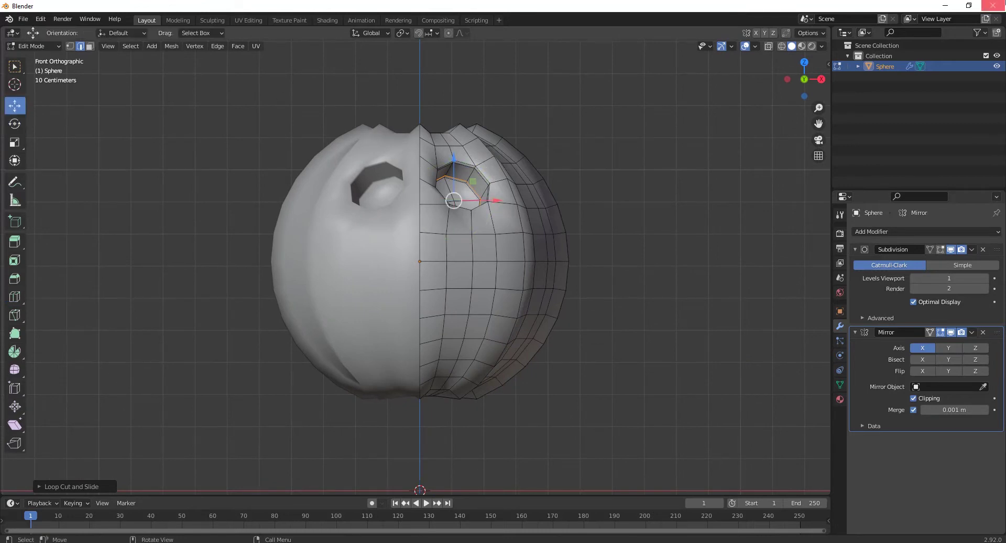
key(1)
scroll(424, 246, up, 5)
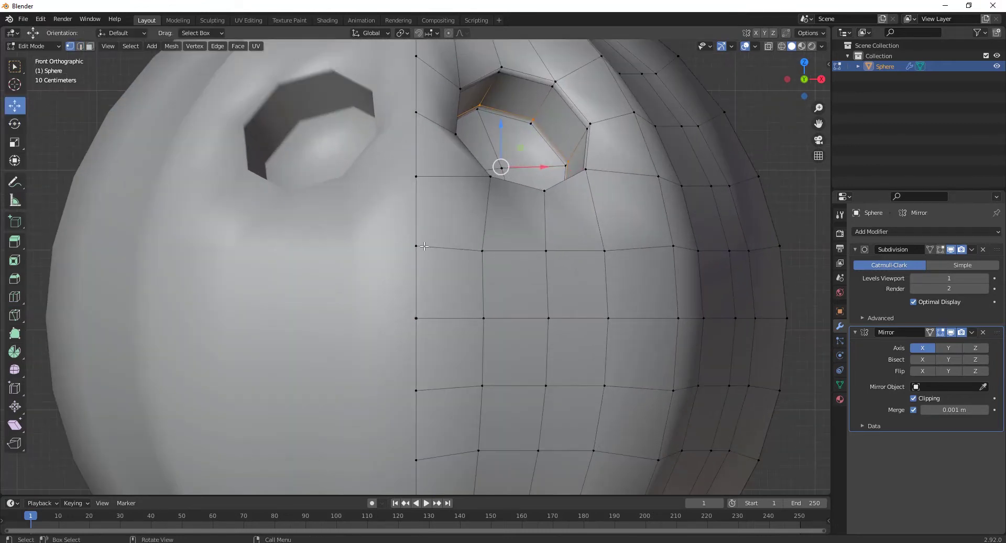
drag(490, 255, 414, 322)
click(416, 318)
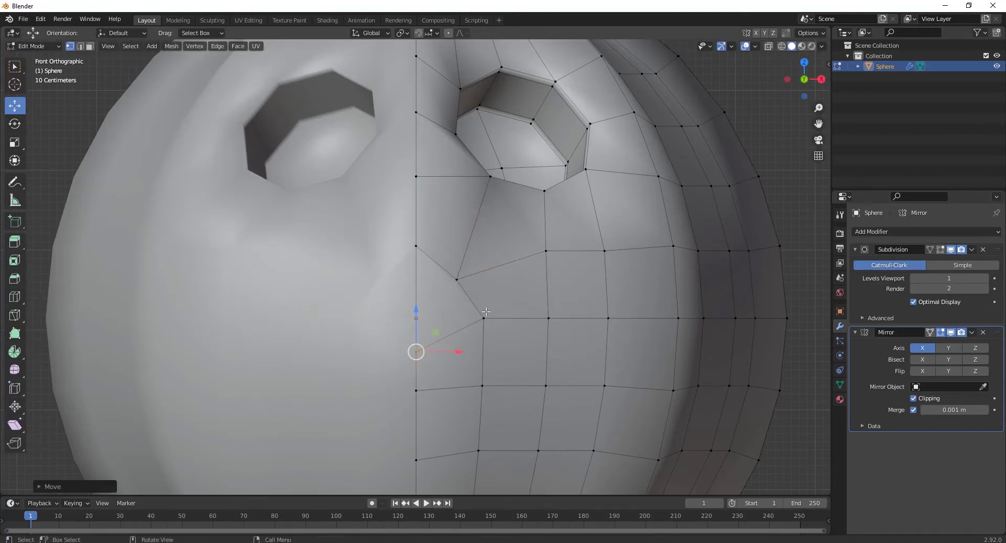
click(484, 316)
drag(482, 281, 452, 305)
drag(459, 254, 460, 271)
scroll(472, 297, down, 2)
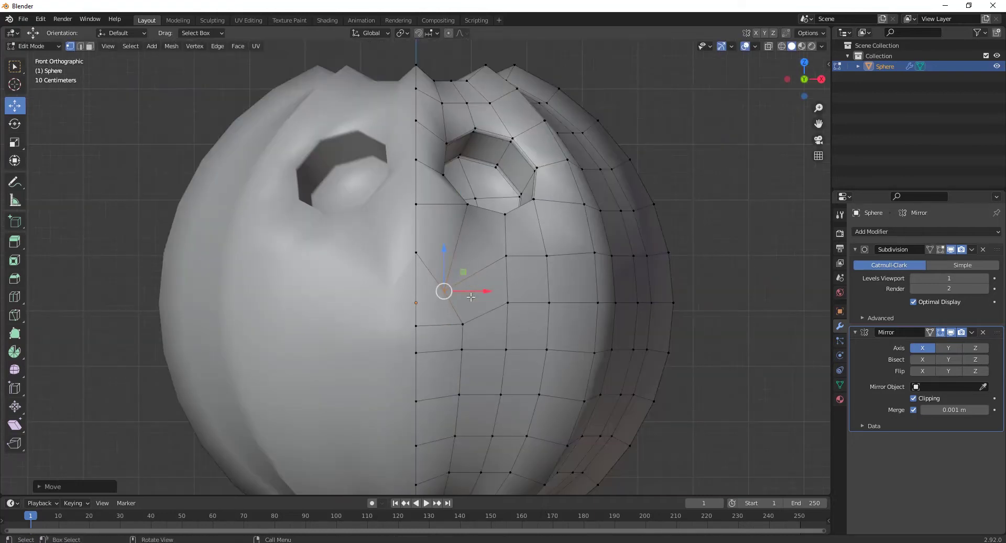
Select the face inside the triangular nose outline and extrude it inward to form the nose hole
key(3)
click(440, 312)
middle_drag(439, 312, 338, 374)
key(e)
click(354, 374)
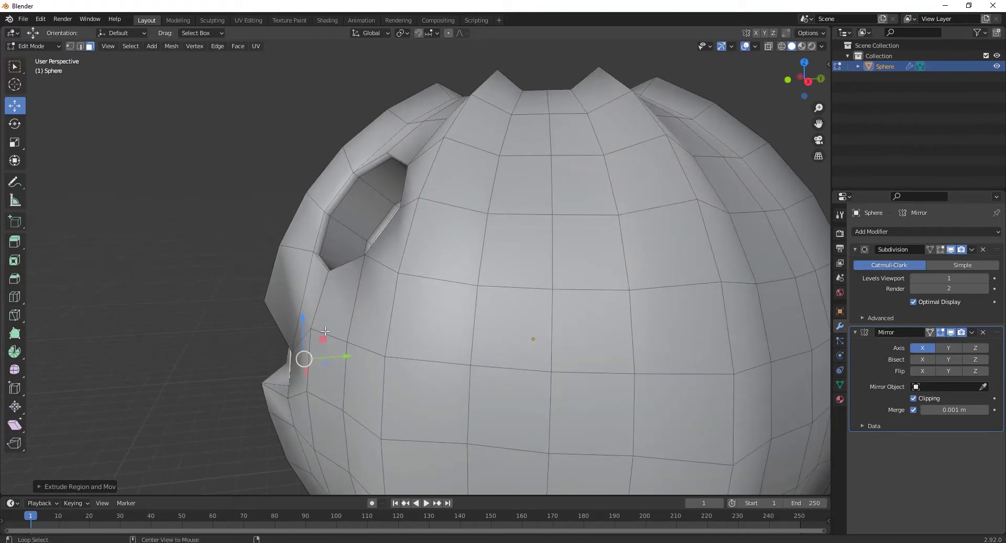
middle_drag(376, 343, 488, 362)
scroll(556, 365, down, 4)
click(648, 377)
middle_drag(629, 376, 444, 405)
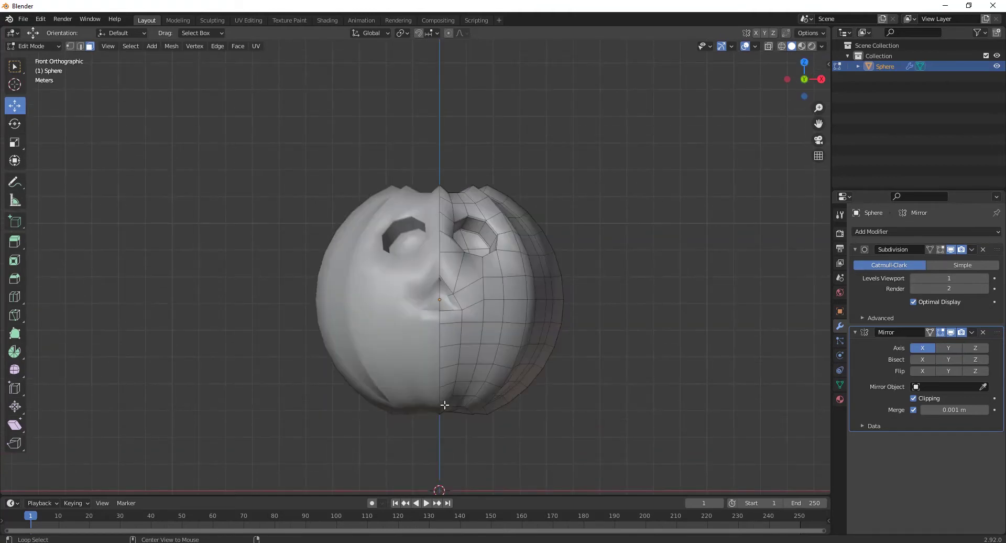
Merge the selected vertices at the mouth corner at their center and move the merged vertex up along Z and outward along X
scroll(445, 405, up, 5)
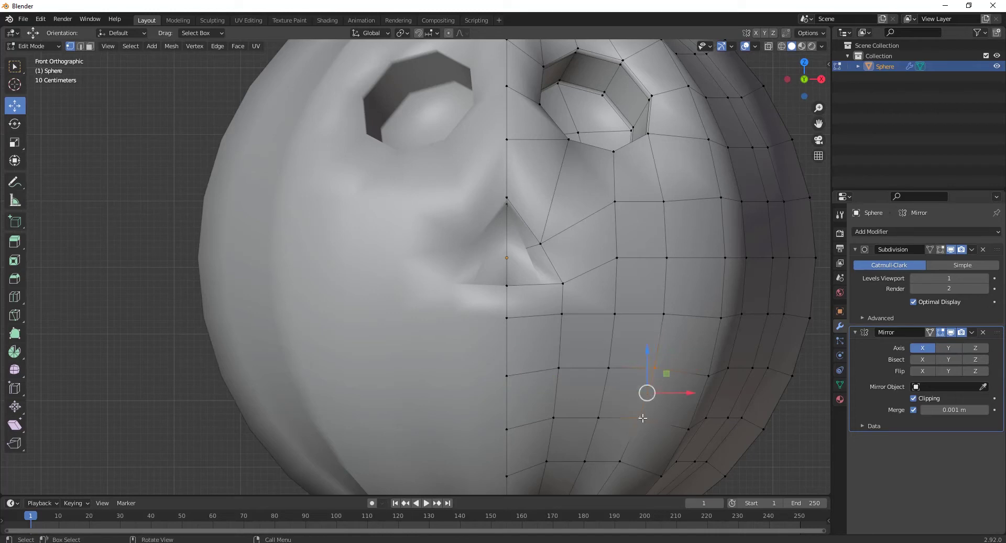
key(m)
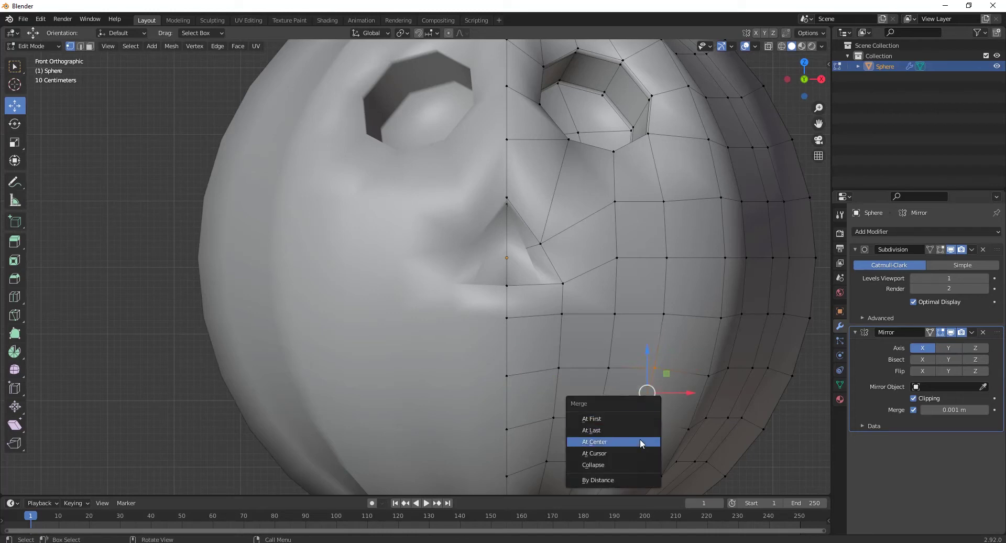
click(640, 439)
key(g)
key(z)
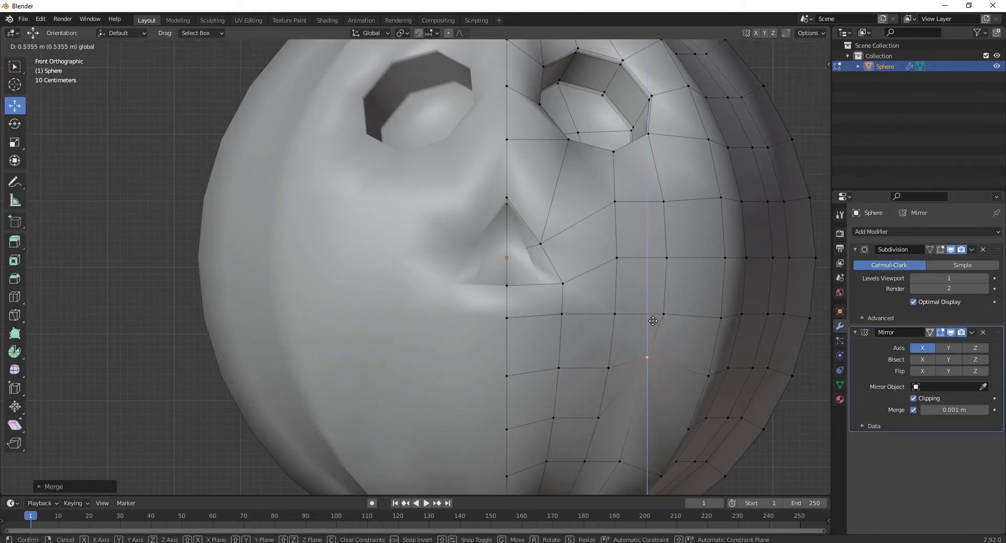
click(653, 316)
key(g)
key(x)
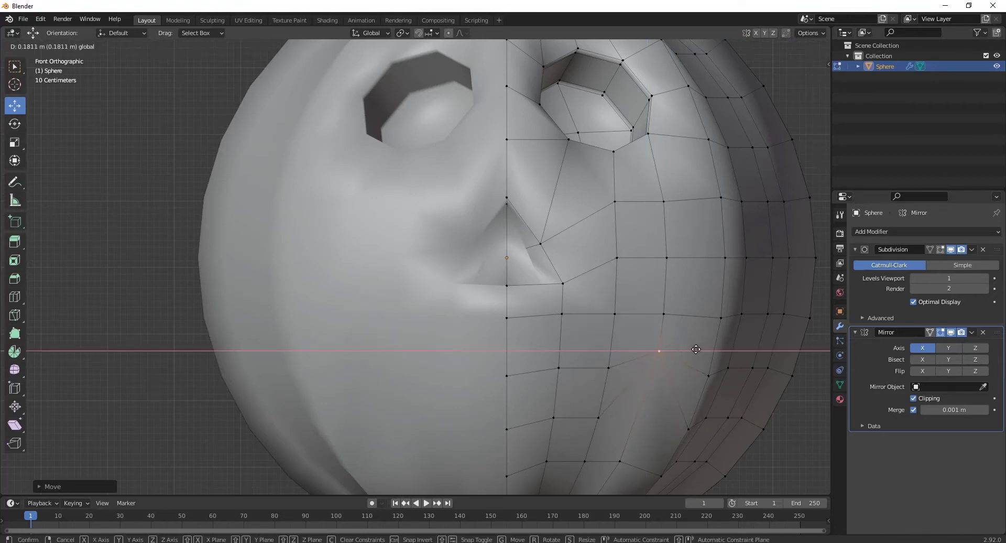
click(694, 349)
Reposition the vertices of the two rows between the mouth corner and the centre line to outline a curved, smiling mouth
drag(616, 386, 602, 349)
click(587, 418)
drag(639, 399, 648, 395)
click(555, 433)
drag(555, 371, 555, 383)
drag(485, 396, 484, 397)
drag(504, 347, 503, 365)
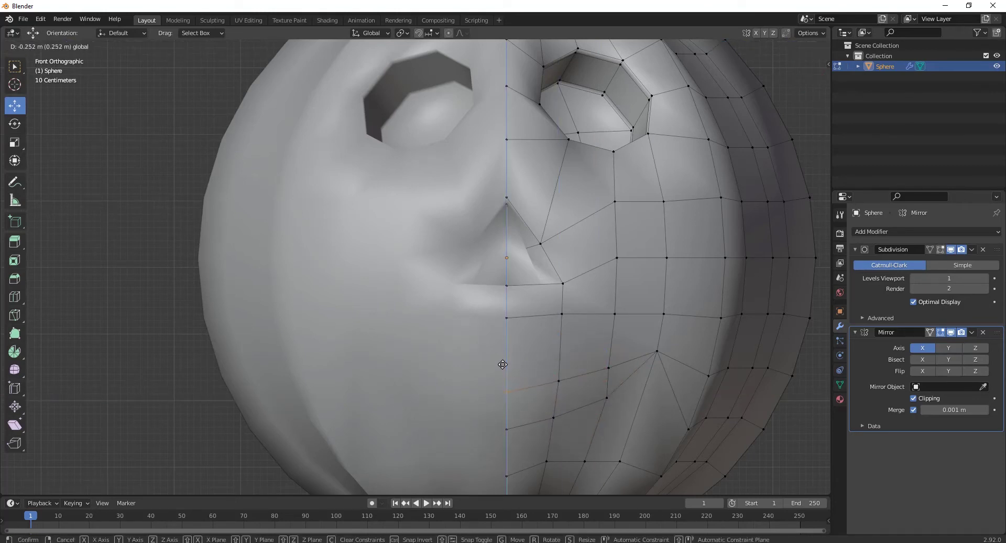
click(502, 364)
click(605, 398)
key(g)
key(z)
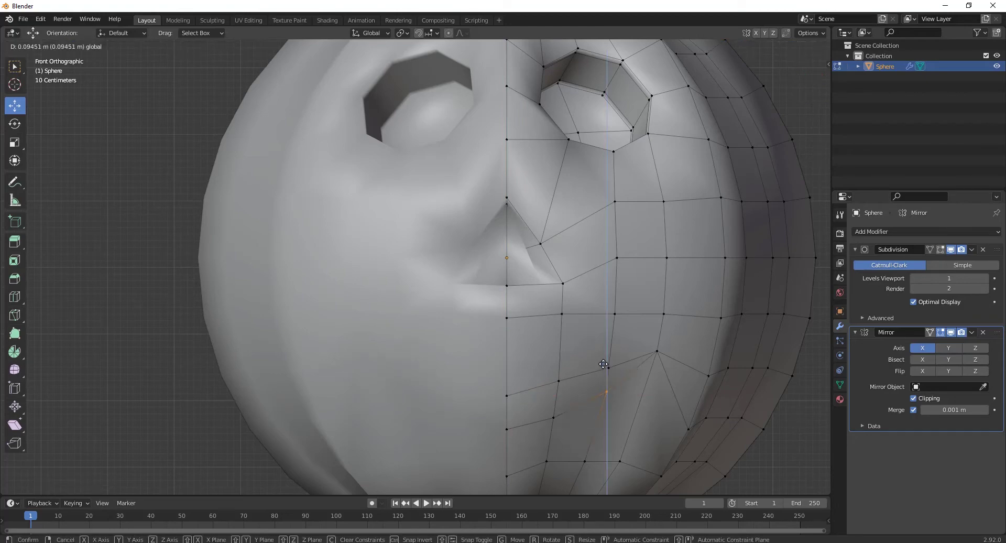
click(604, 364)
In right side view, move the merged mouth corner vertex along Y to fit the head's profile
scroll(608, 372, down, 4)
key(KP_3)
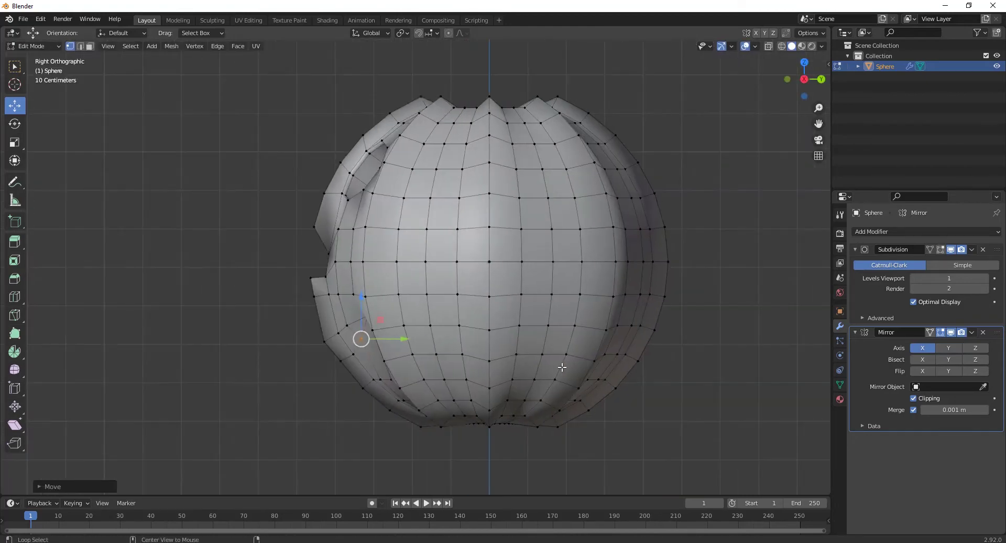
middle_drag(430, 376, 511, 376)
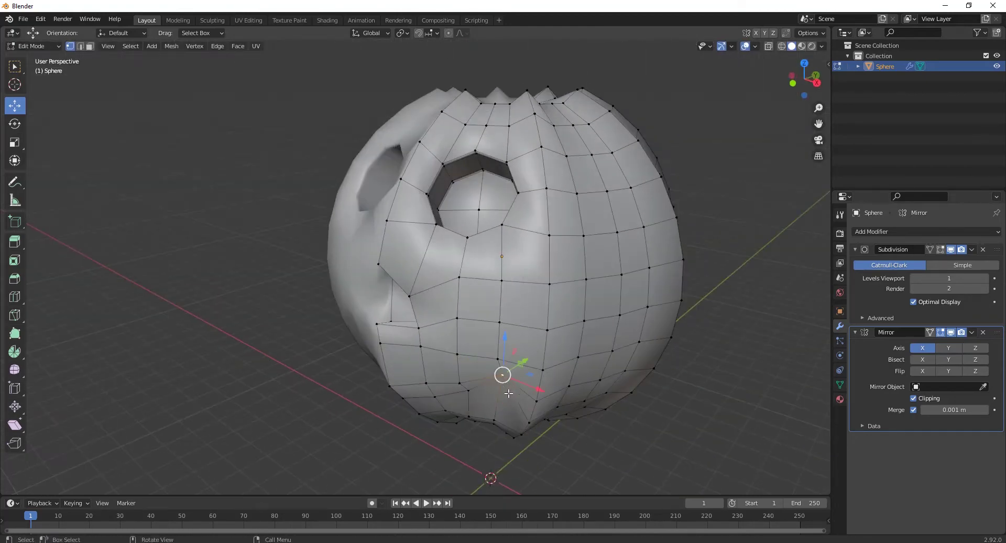
middle_drag(456, 403, 525, 345)
key(g)
key(y)
click(439, 415)
scroll(538, 367, up, 3)
alt+middle_drag(613, 376, 494, 370)
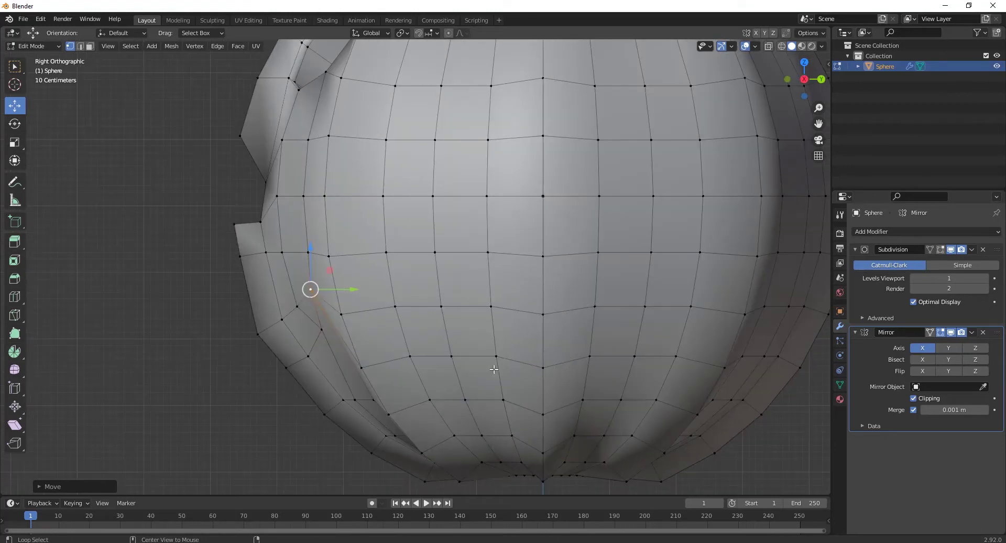
Examine the side profile of the nose, mouth and eye socket vertices with X-ray display
scroll(493, 370, down, 1)
shift+middle_drag(431, 323, 550, 461)
scroll(379, 326, up, 2)
drag(361, 346, 441, 312)
key(alt+z)
drag(373, 431, 424, 419)
scroll(370, 344, down, 3)
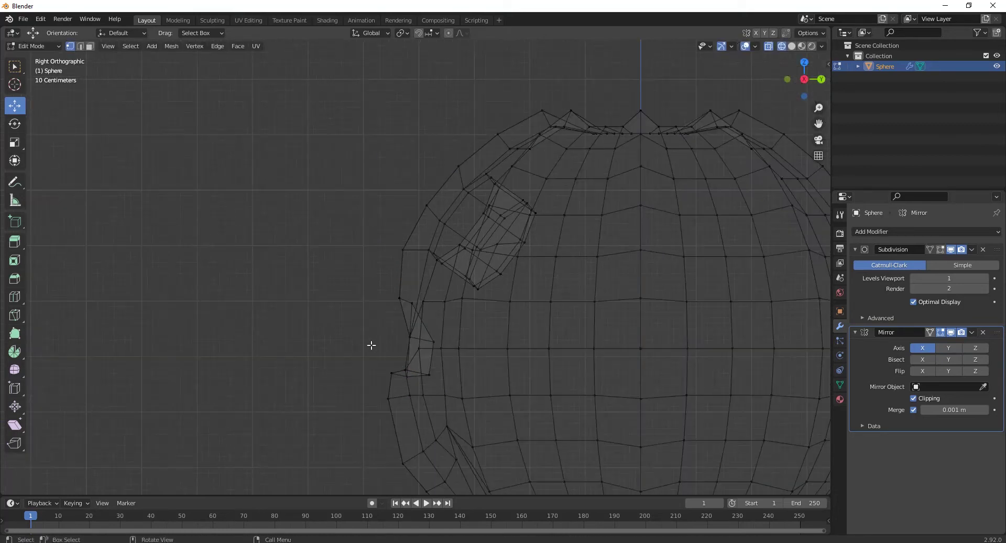
key(alt+z)
Select the three faces inside the mouth outline and extrude them inward to form the mouth opening
mouse_move(371, 344)
middle_down()
mouse_move(514, 393)
mouse_move(568, 335)
mouse_move(513, 347)
middle_up()
scroll(489, 368, up, 4)
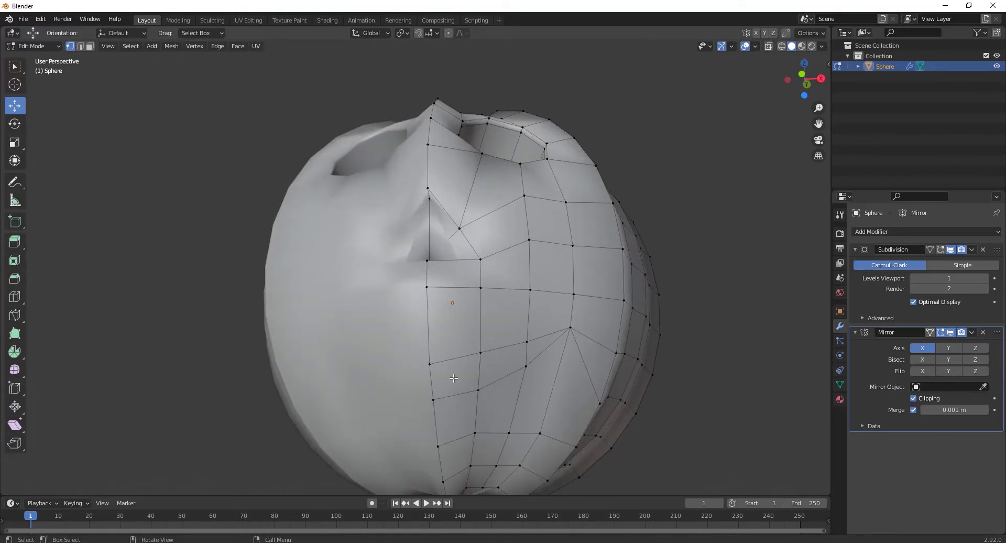
click(453, 378)
shift+click(500, 372)
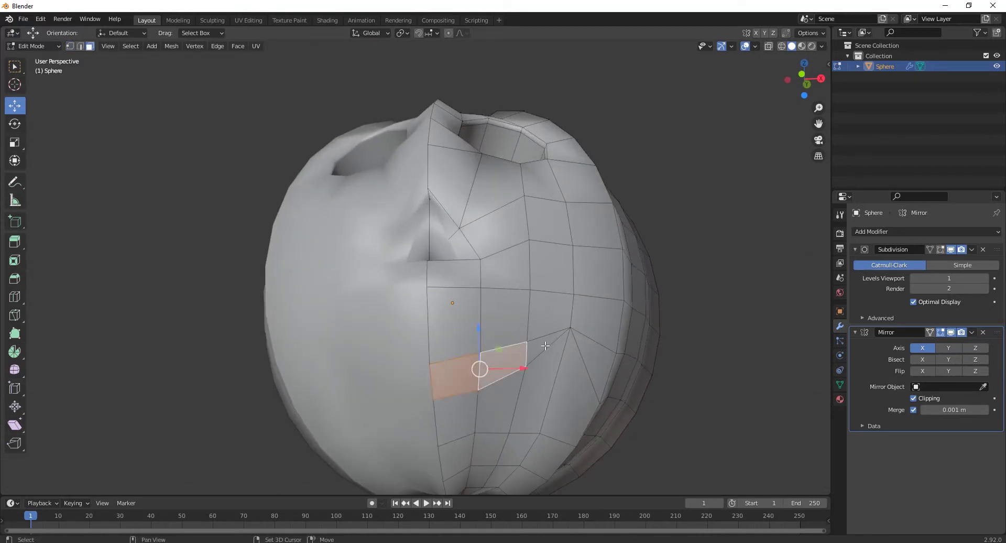
shift+click(544, 347)
middle_drag(544, 346, 591, 402)
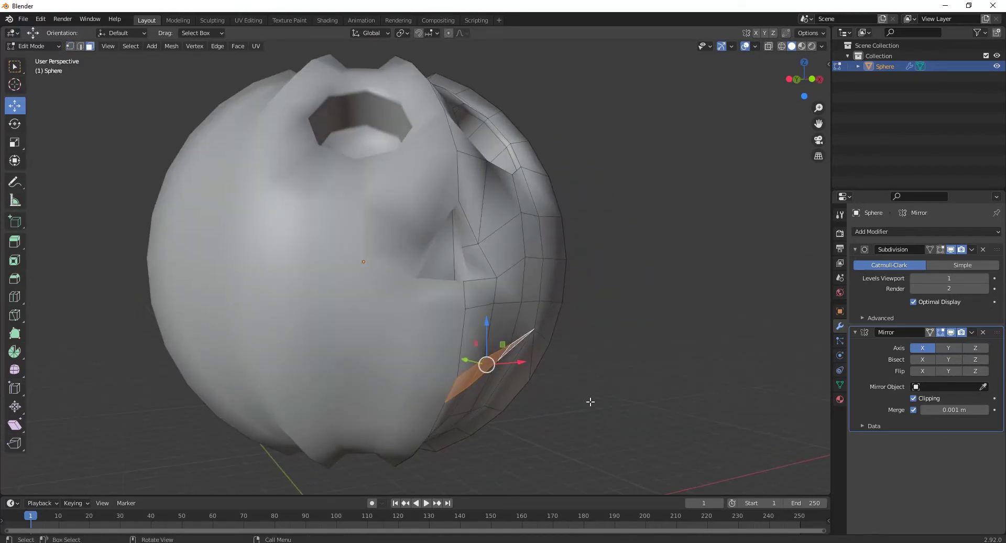
key(e)
click(525, 403)
Select the lower lip's vertices on the centre line and move them down along Z to open the mouth
middle_drag(523, 407, 483, 419)
scroll(461, 391, up, 2)
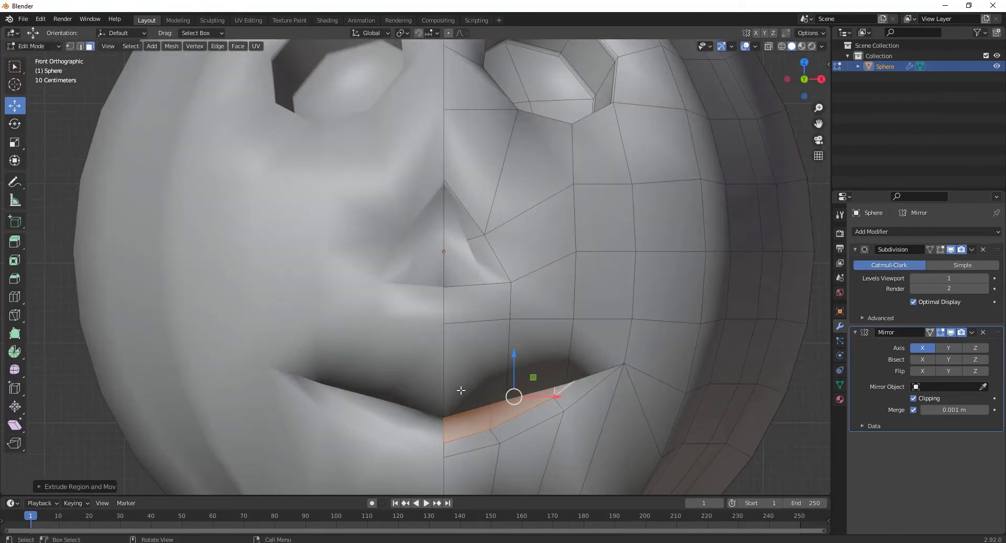
shift+middle_drag(424, 395, 379, 317)
key(1)
key(shift+z)
key(shift+z)
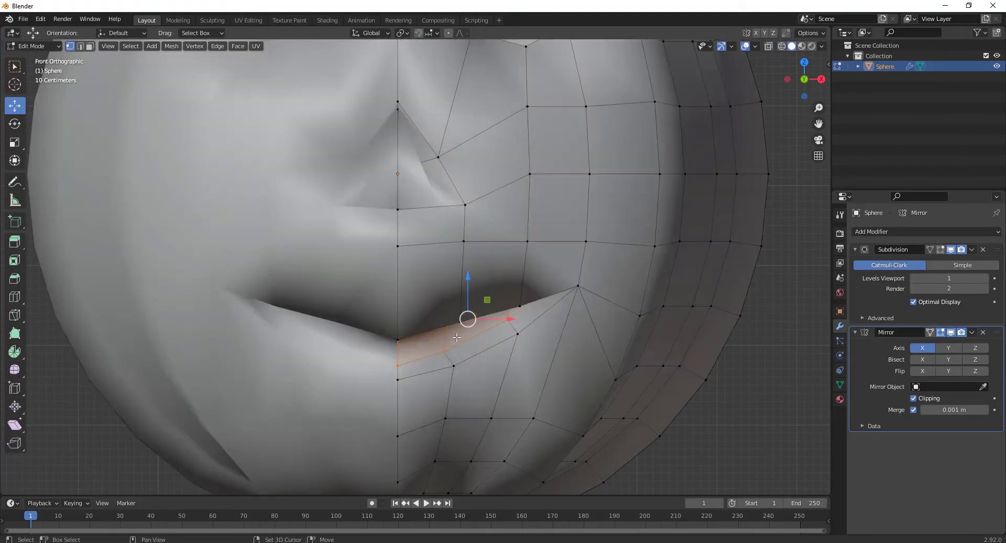
middle_drag(473, 319, 460, 287)
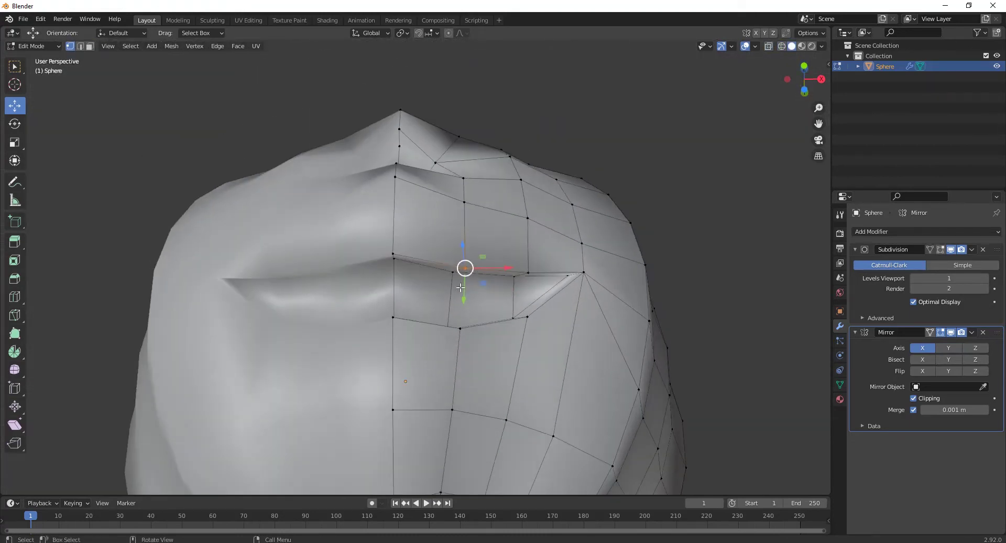
click(369, 306)
middle_drag(369, 306, 376, 331)
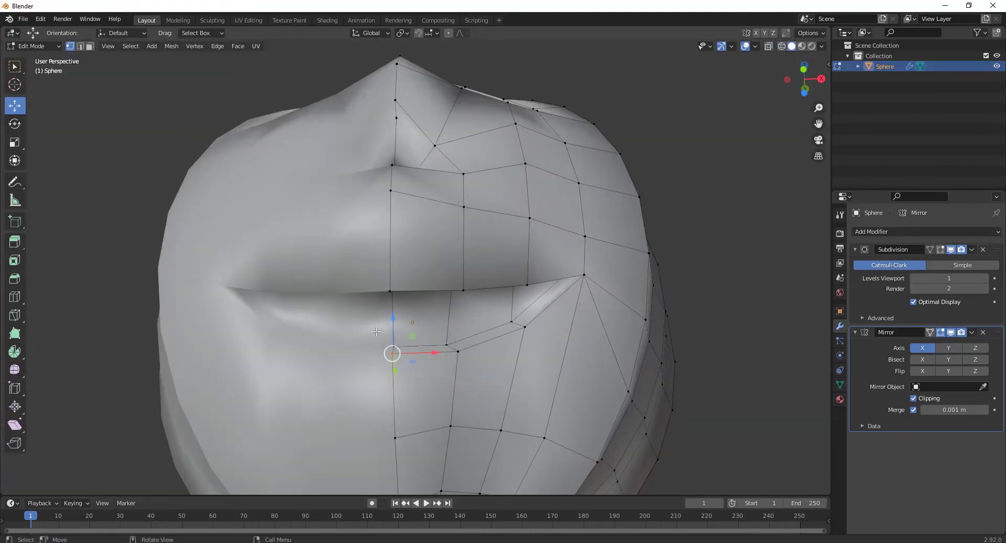
drag(391, 314, 394, 331)
Move the pair of lower lip vertices beside the centre line down along Z
scroll(394, 332, down, 3)
alt+middle_drag(394, 332, 463, 305)
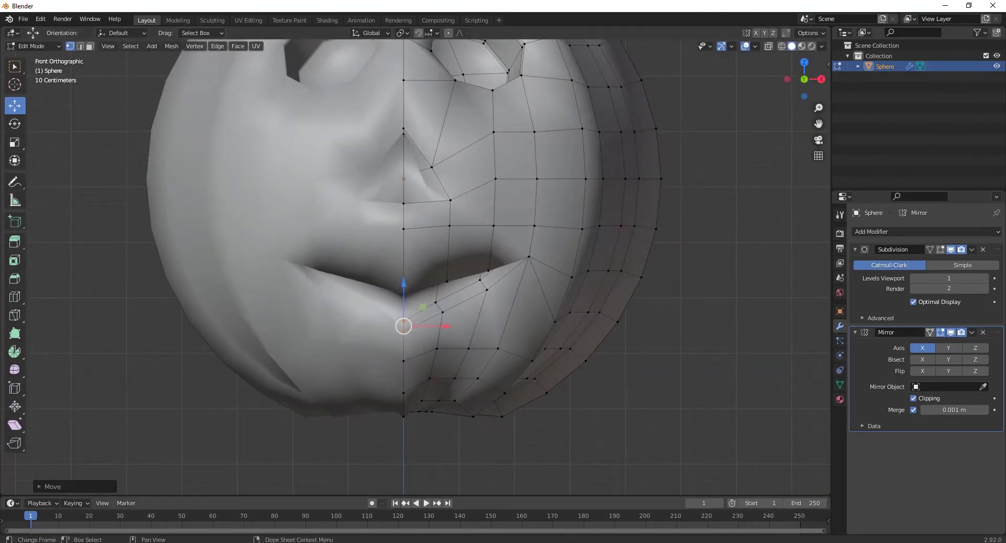
scroll(459, 335, up, 5)
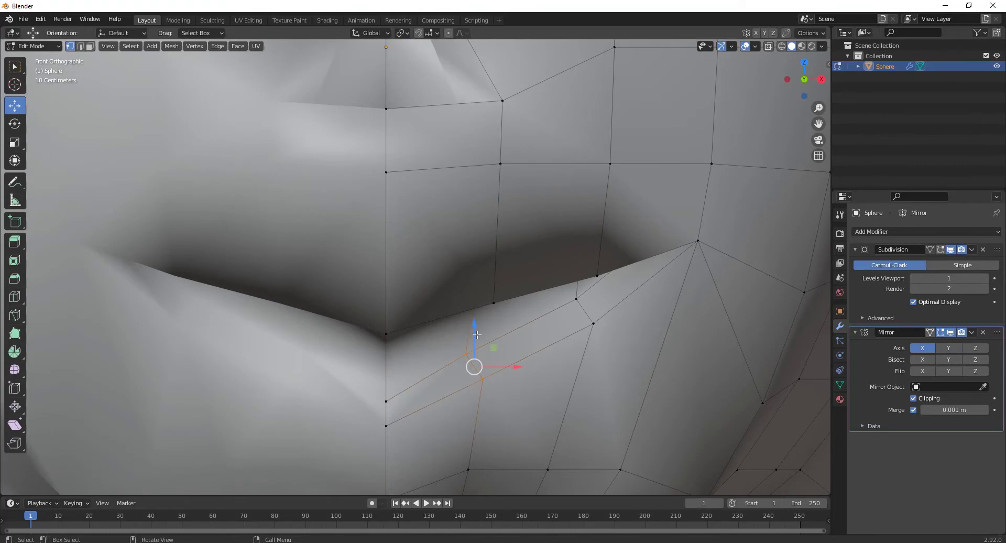
drag(477, 334, 485, 354)
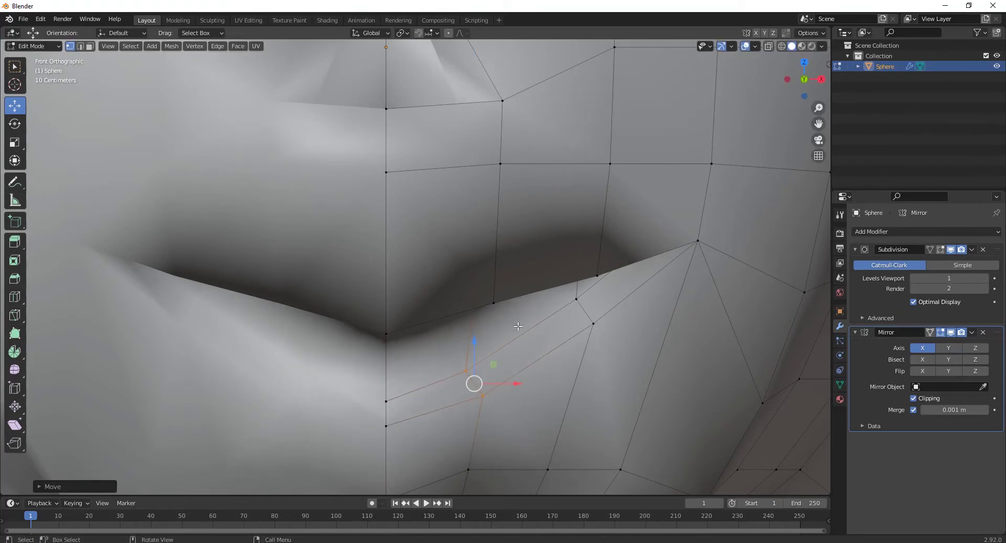
Select the upper lip's vertices on the centre line and raise them slightly along Z in front view
click(494, 303)
middle_drag(494, 301, 523, 248)
drag(479, 210, 479, 210)
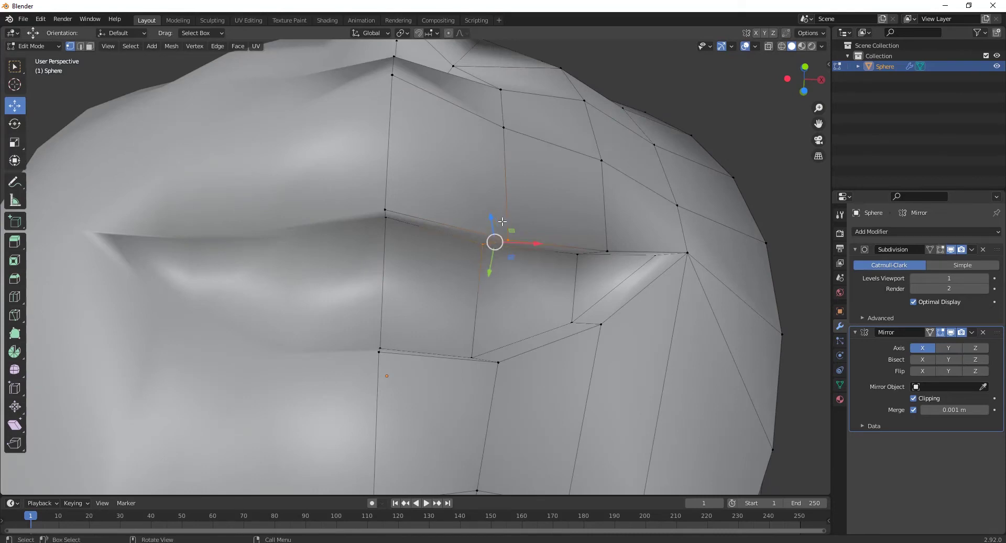
scroll(502, 222, down, 3)
middle_drag(432, 259, 423, 269)
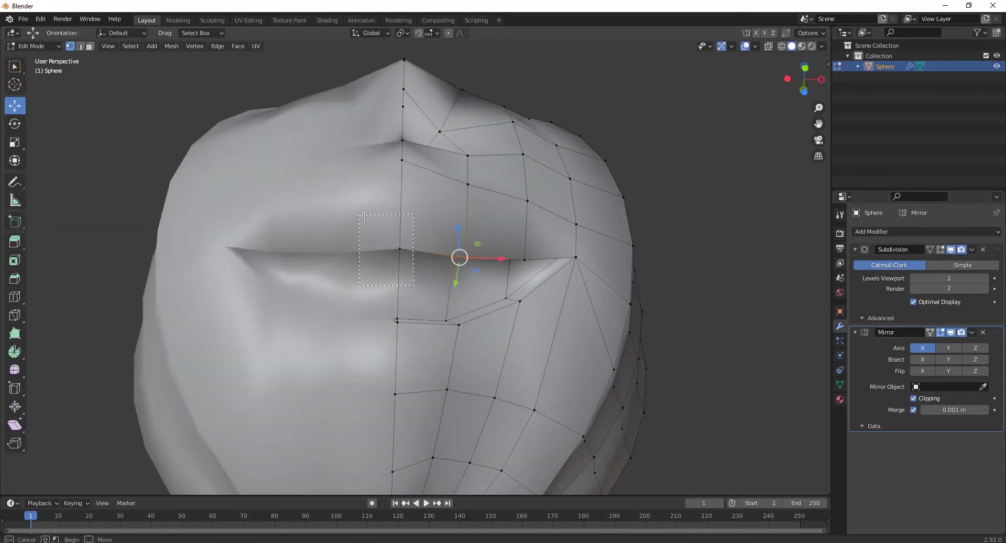
drag(364, 216, 365, 215)
middle_drag(398, 209, 577, 236)
scroll(665, 99, down, 7)
ctrl+drag(664, 99, 450, 305)
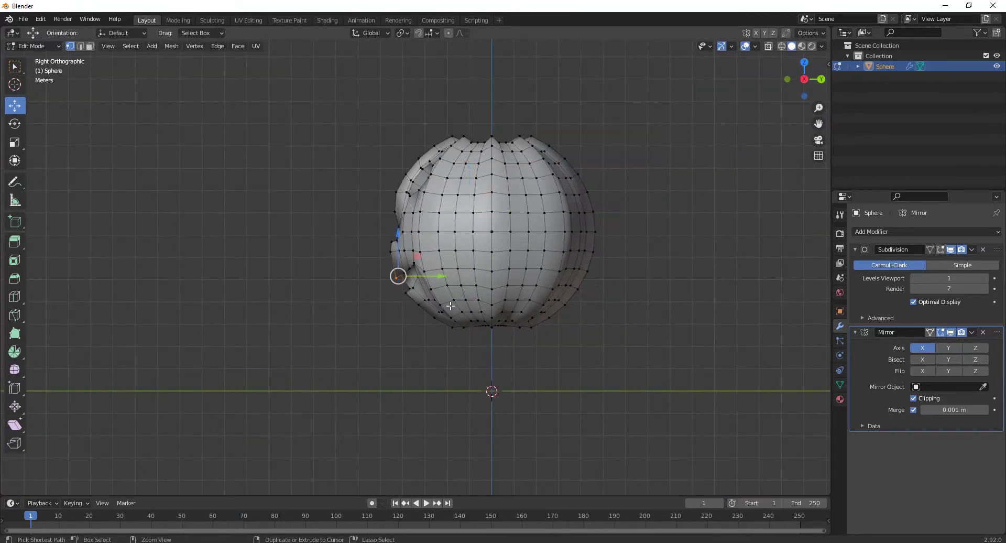
mouse_move(450, 305)
middle_down()
mouse_move(566, 301)
mouse_move(465, 318)
middle_up()
scroll(456, 305, up, 7)
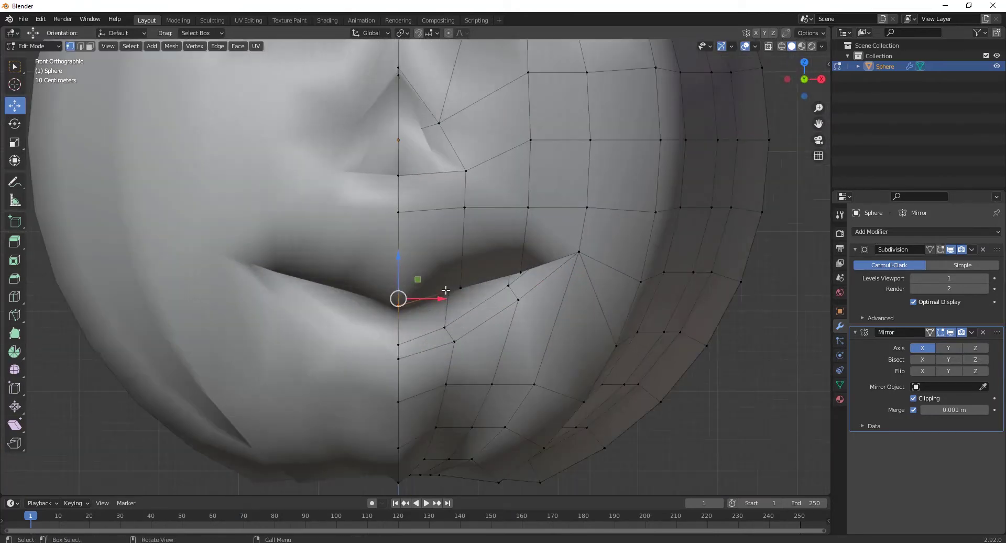
drag(400, 264, 400, 251)
scroll(400, 250, down, 6)
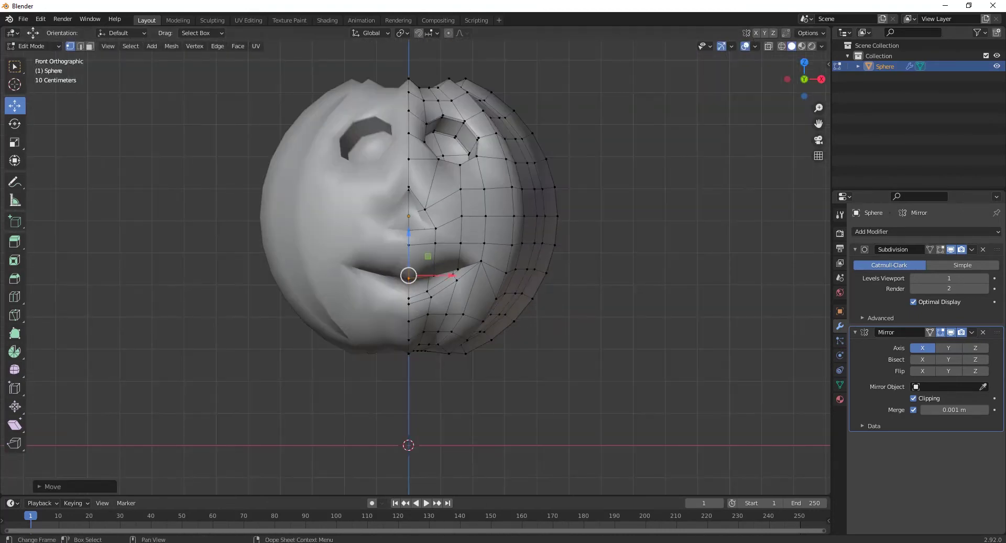
Move the mouth-corner vertices outward along X in front view to widen the smile
scroll(510, 292, up, 5)
middle_drag(597, 227, 581, 191)
alt+middle_drag(554, 281, 472, 292)
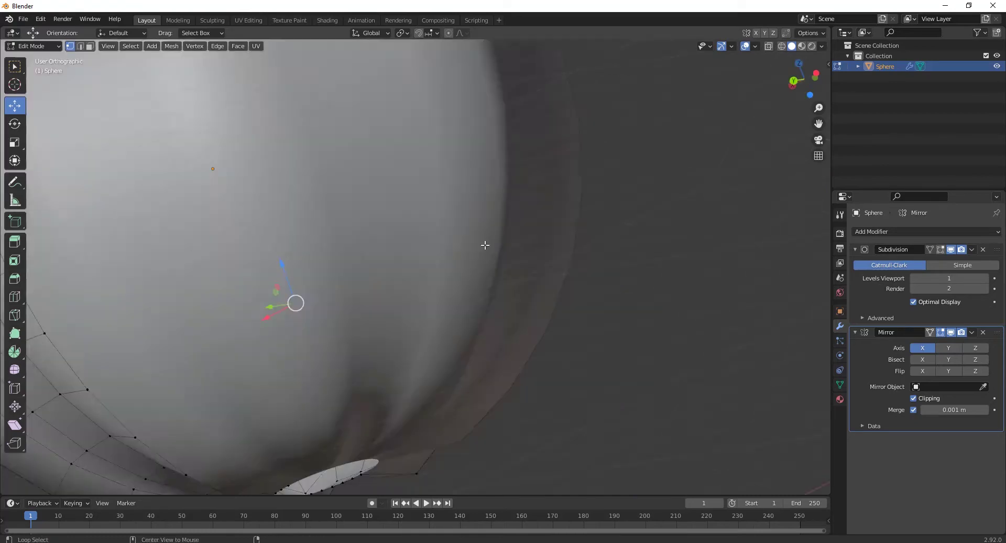
key(KP_1)
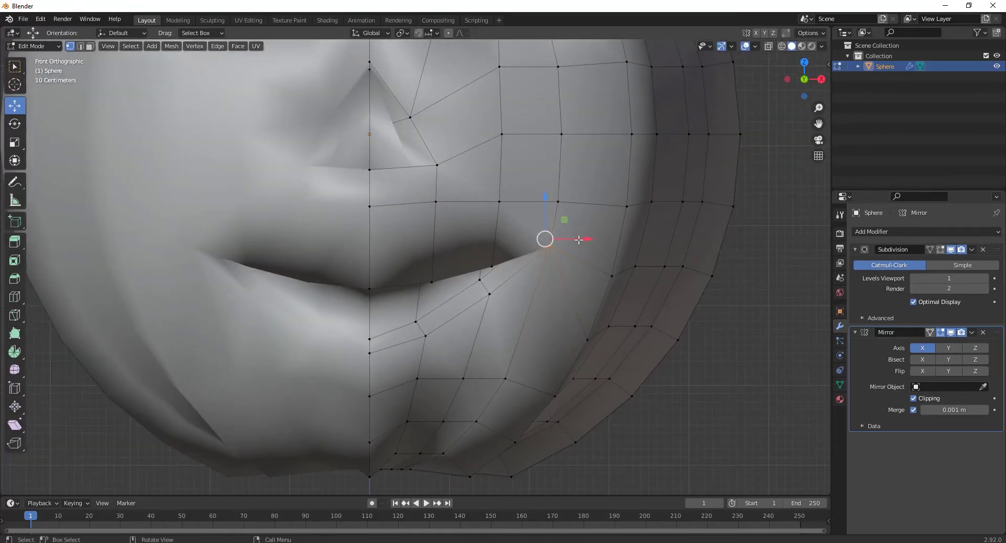
drag(579, 240, 592, 242)
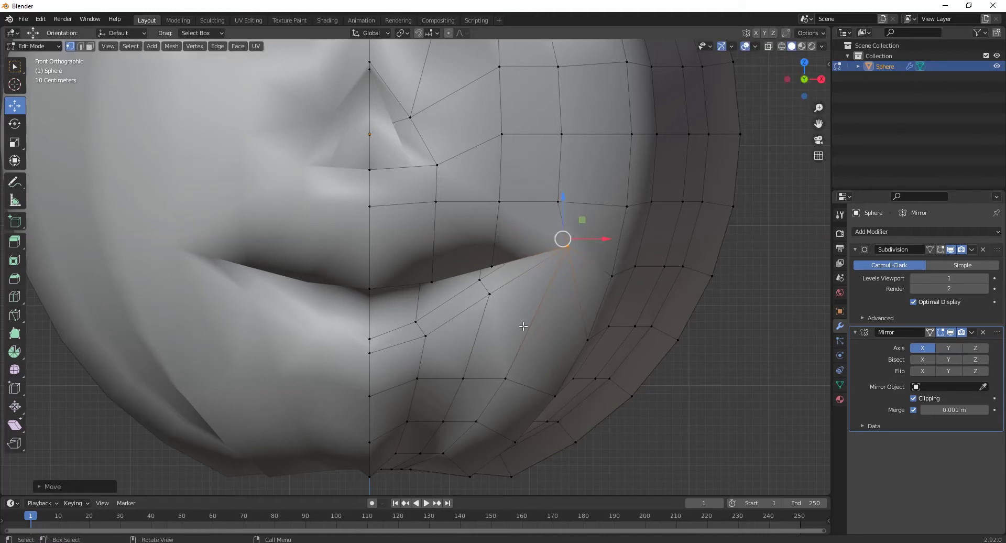
scroll(478, 379, up, 2)
drag(508, 296, 520, 313)
scroll(531, 322, down, 3)
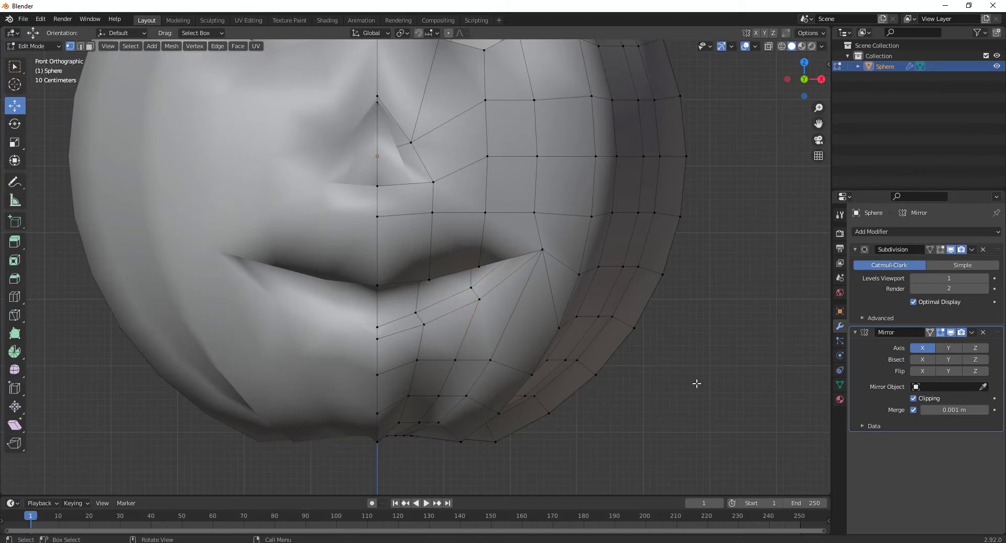
Add a loop cut along the narrow strip of faces on the lower lip, sliding it toward the mouth opening
scroll(534, 328, down, 3)
middle_drag(535, 329, 528, 376)
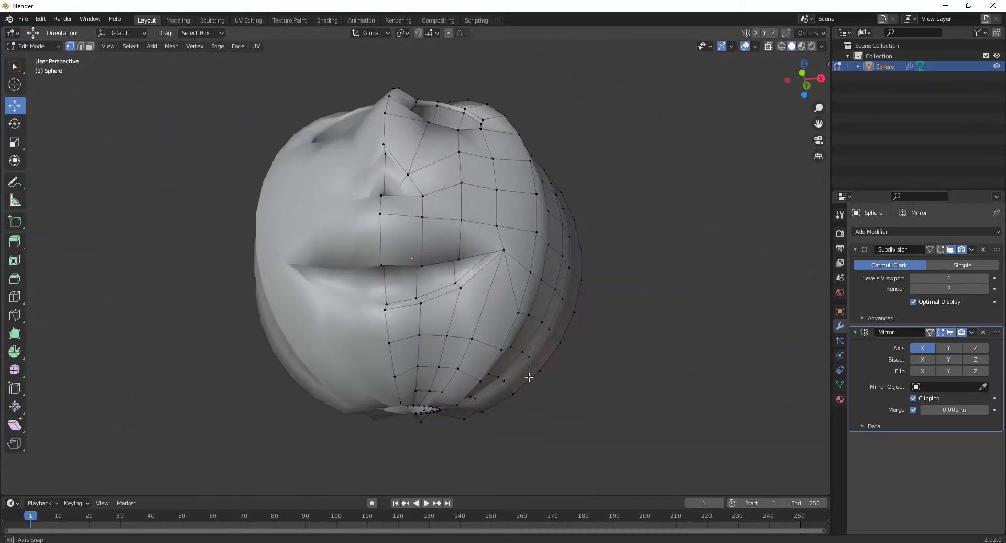
scroll(276, 317, up, 4)
click(15, 297)
scroll(534, 328, up, 4)
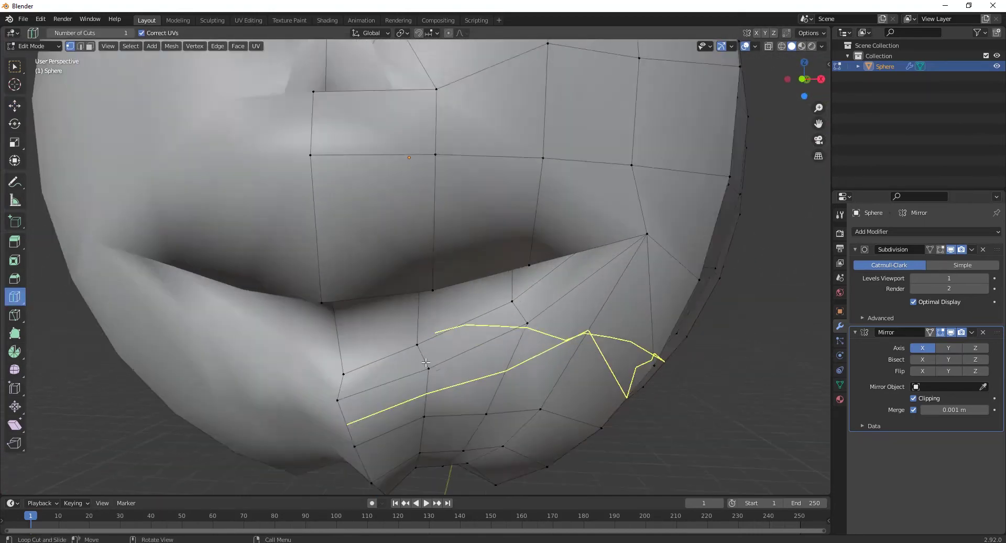
click(532, 325)
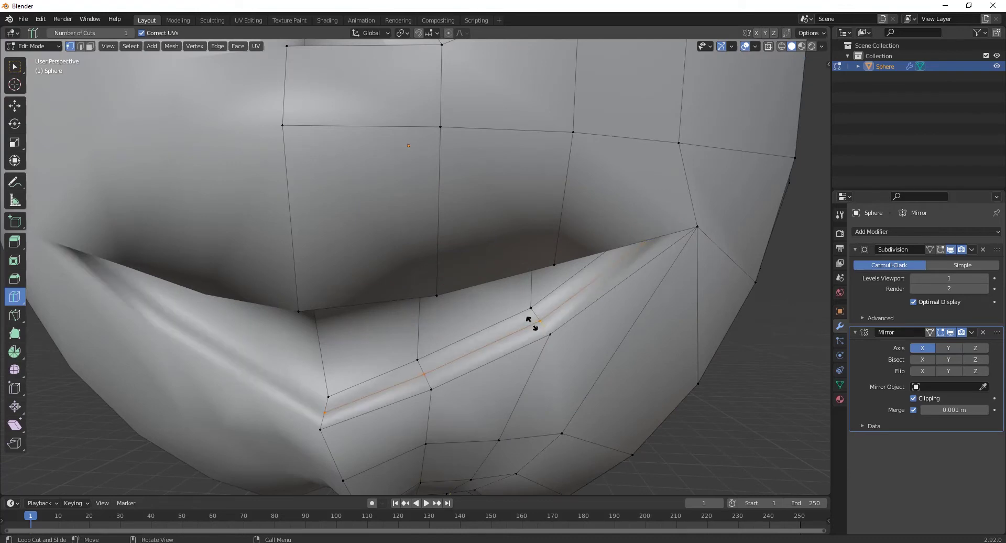
click(524, 321)
scroll(524, 321, down, 5)
scroll(509, 282, down, 2)
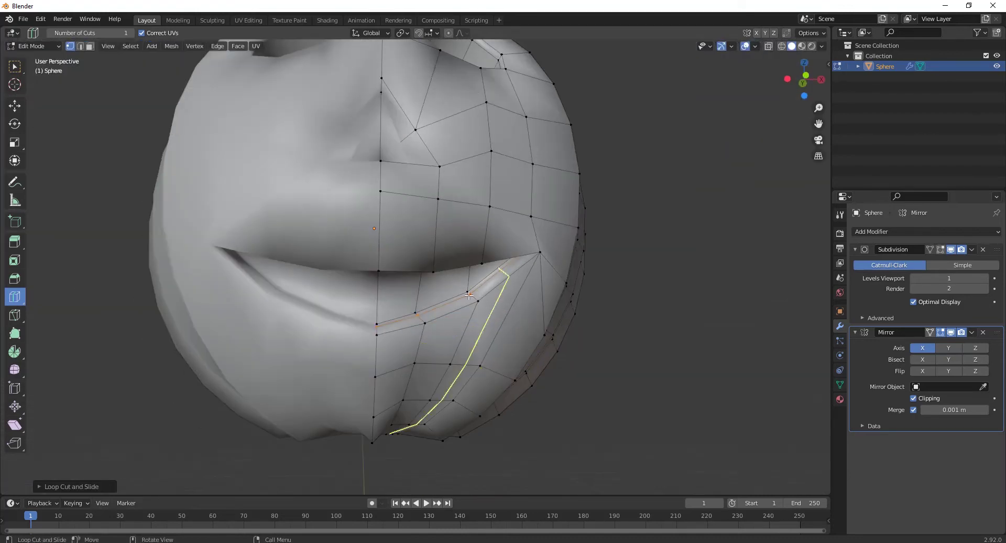
Return to Object Mode and set the pumpkin's viewport subdivision level to 2
key(Tab)
scroll(330, 281, down, 6)
scroll(472, 315, up, 1)
middle_drag(468, 315, 443, 247)
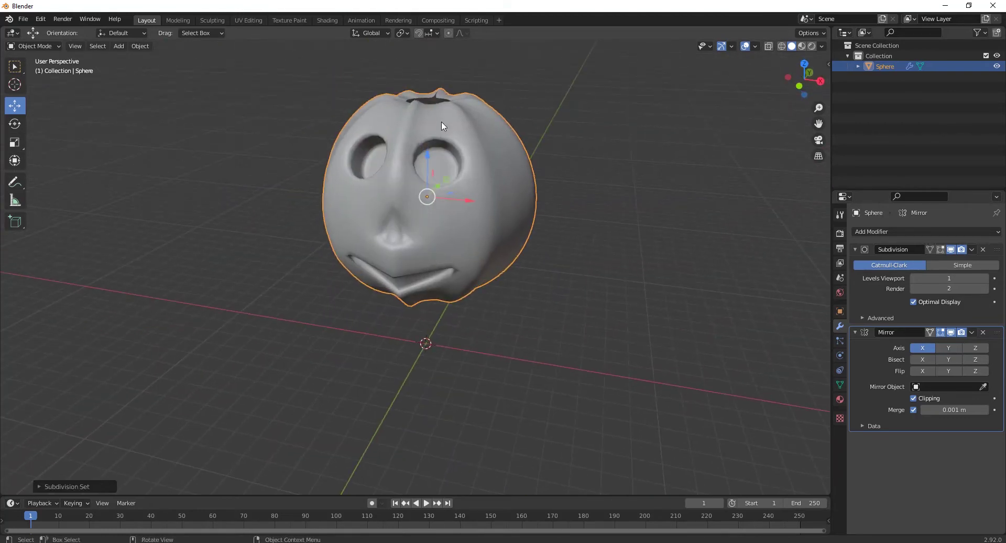
key(ctrl+2)
middle_drag(439, 148, 416, 272)
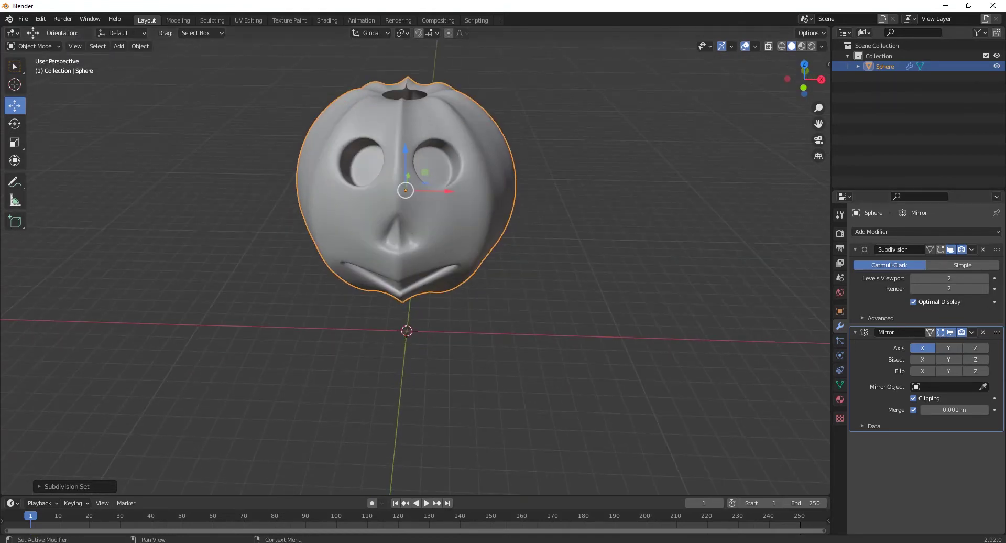
Apply the Mirror modifier to the pumpkin head
click(972, 333)
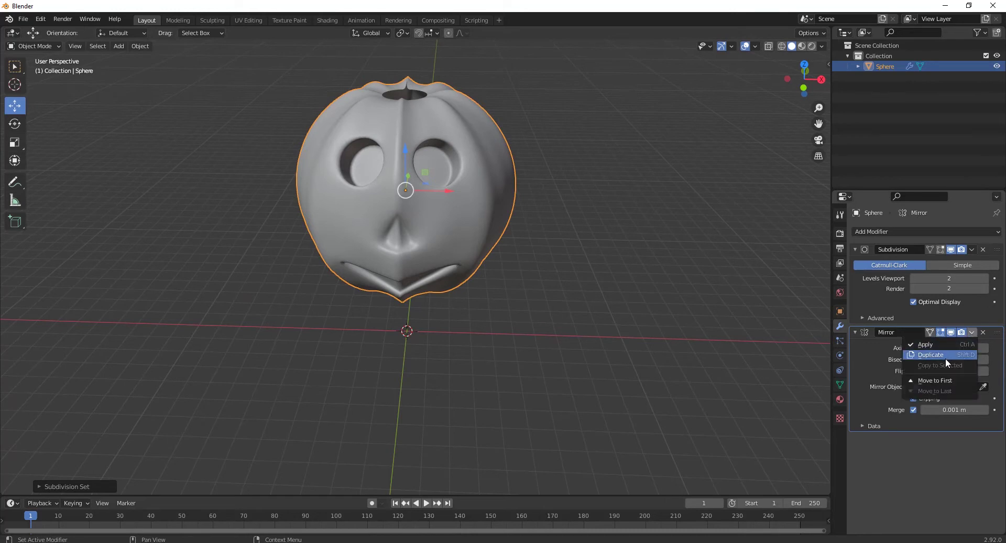
click(935, 347)
middle_drag(503, 258, 469, 193)
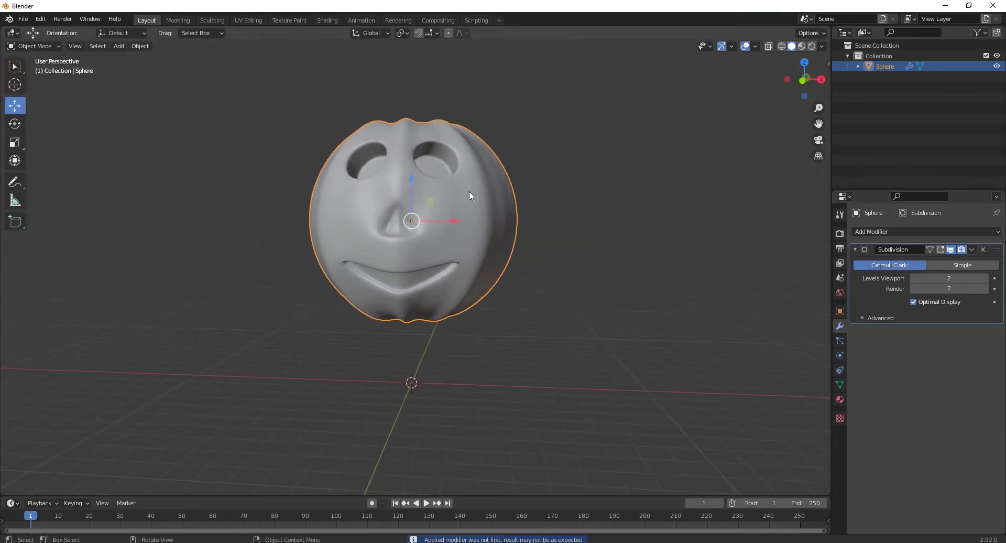
Switch to the Sculpting workspace in front view and set up the Elastic Deform brush with X symmetry and a 100 px radius
click(215, 19)
key(KP_1)
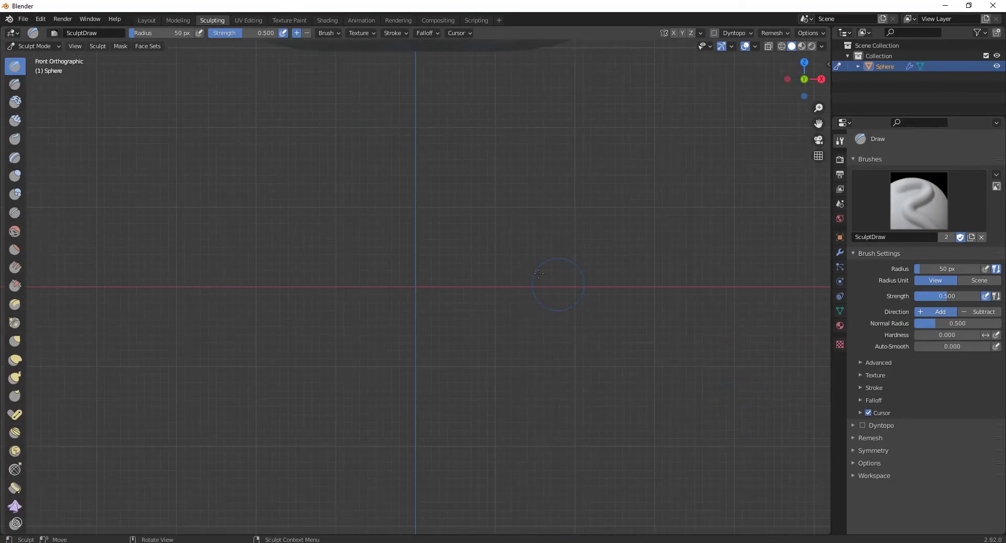
scroll(276, 150, down, 4)
shift+middle_drag(395, 105, 398, 315)
scroll(414, 336, up, 2)
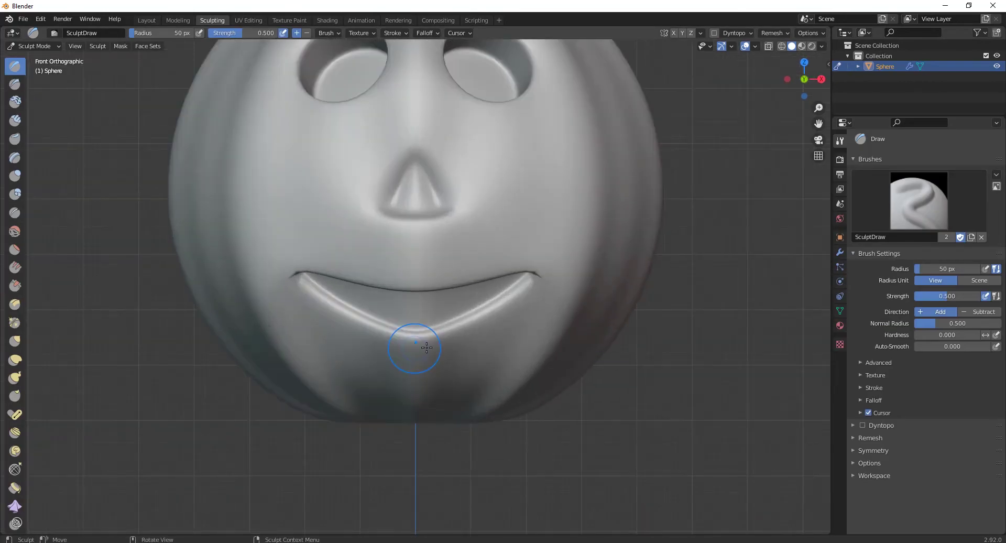
click(15, 360)
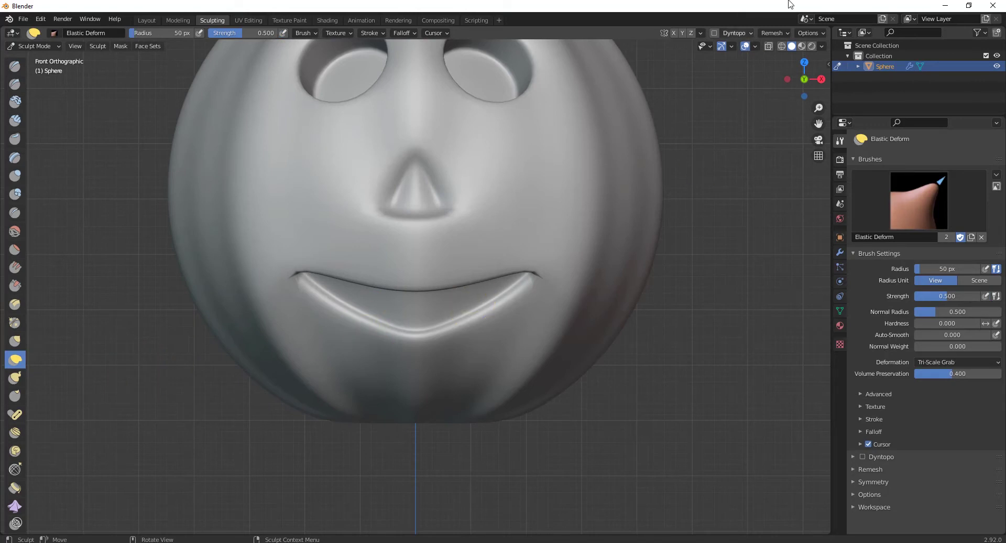
key(f)
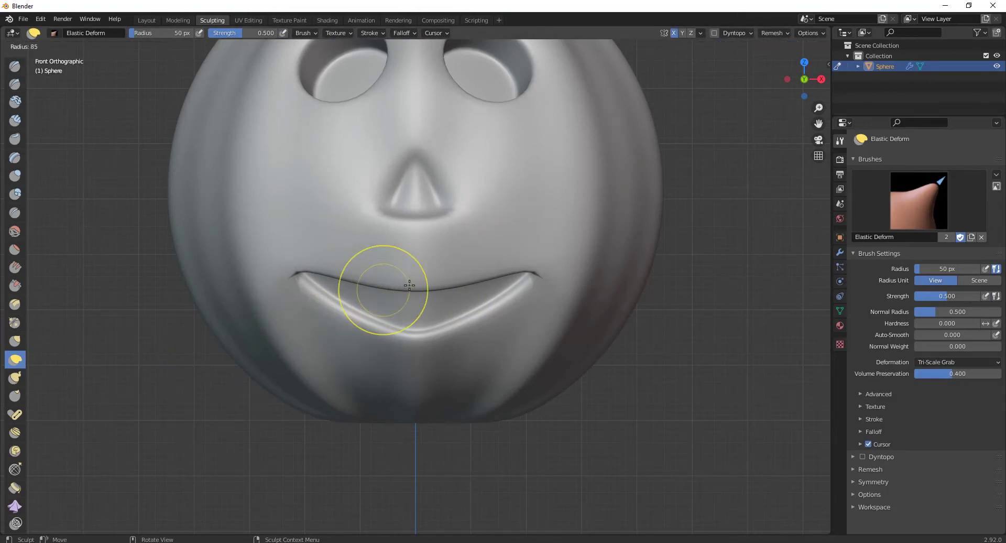
click(434, 290)
Reshape the mouth into a smooth curved smile and adjust the side of the nose with Elastic Deform
mouse_move(463, 324)
mouse_down()
mouse_move(453, 282)
mouse_move(444, 318)
mouse_up()
mouse_move(451, 281)
mouse_down()
mouse_move(451, 323)
mouse_move(487, 325)
mouse_move(561, 293)
mouse_up()
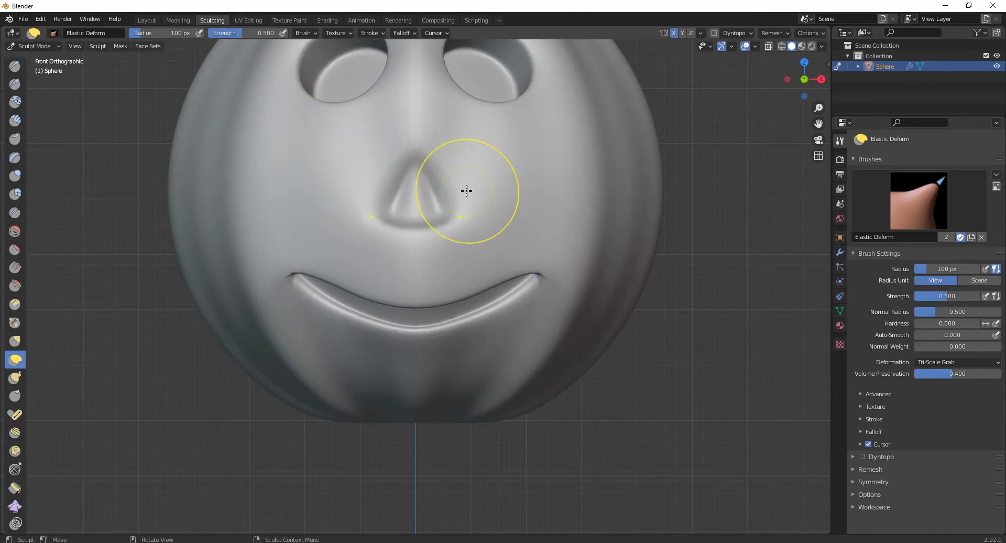
mouse_move(465, 191)
mouse_down()
mouse_move(423, 189)
mouse_move(443, 191)
mouse_up()
Enlarge and round both eye sockets by pulling their rims downward and outward with Elastic Deform
shift+middle_drag(473, 112, 467, 290)
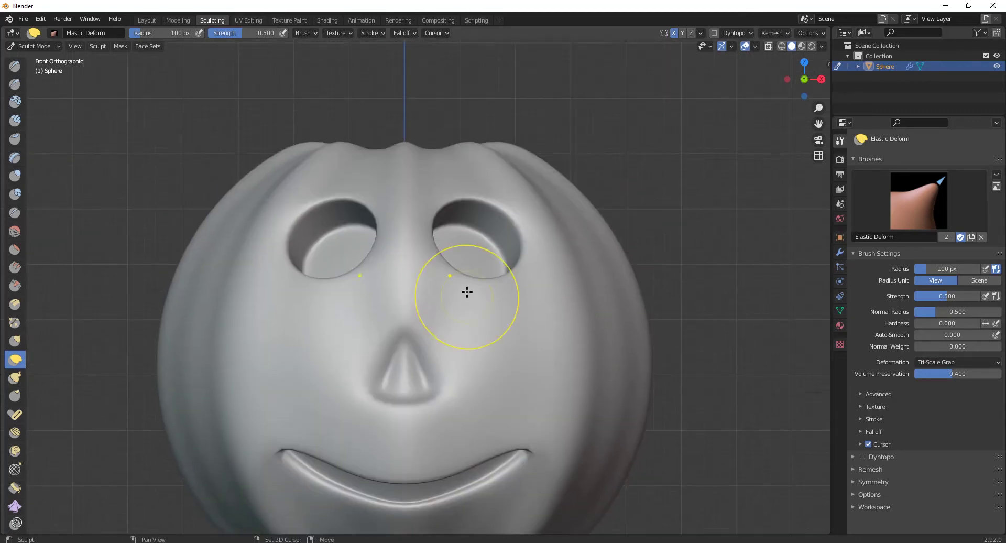
drag(471, 227, 477, 209)
drag(511, 272, 546, 332)
drag(475, 289, 457, 317)
drag(435, 285, 429, 286)
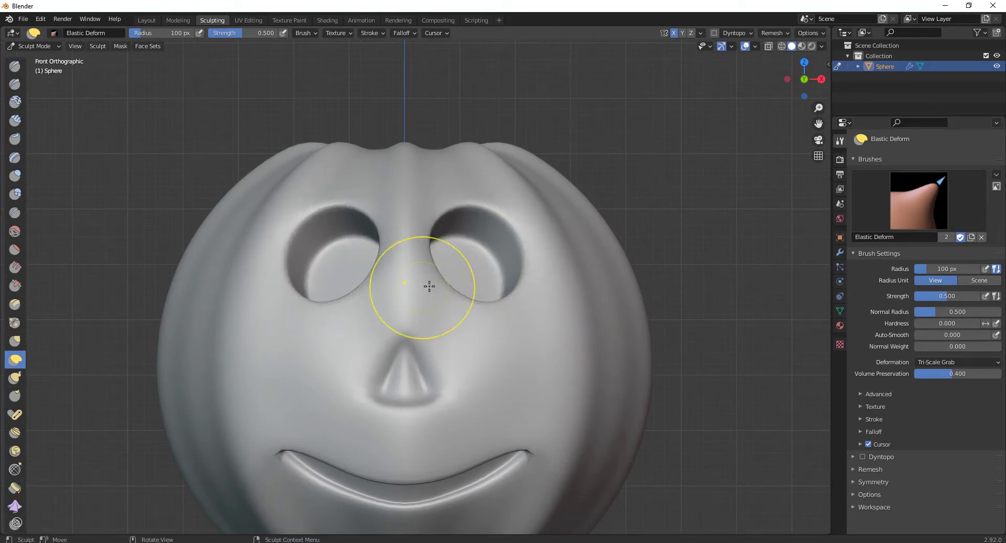
drag(533, 261, 549, 266)
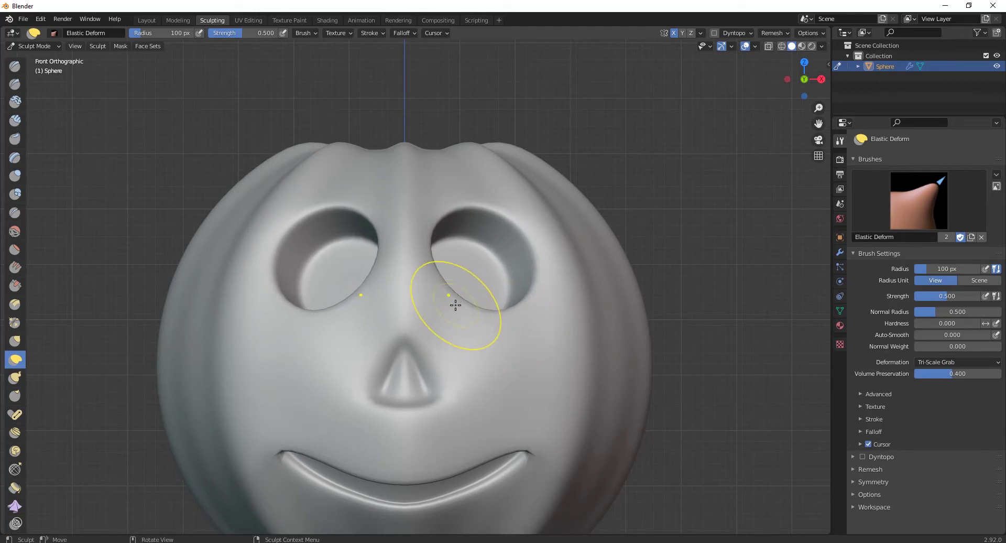
mouse_move(456, 305)
mouse_down()
mouse_move(404, 325)
mouse_move(387, 347)
mouse_up()
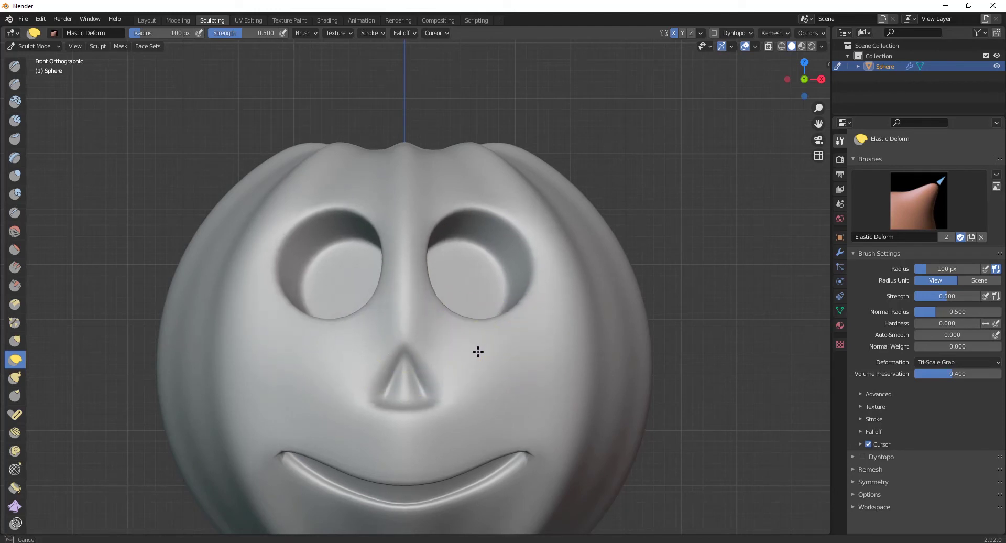
drag(481, 212, 500, 209)
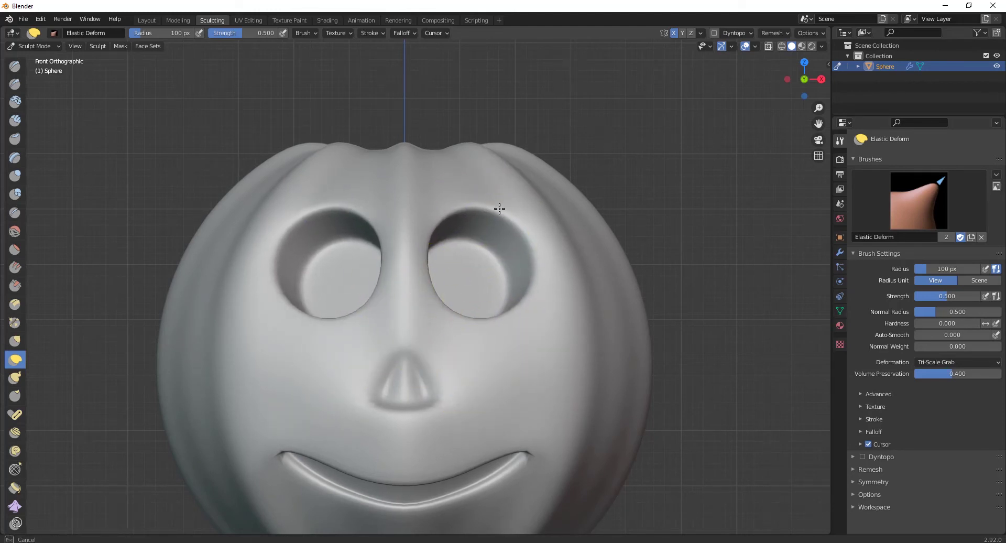
Pull the mouth corners back into the head with Elastic Deform, working from the side and from below
scroll(554, 340, down, 2)
alt+middle_drag(487, 310, 463, 301)
alt+middle_drag(500, 343, 468, 346)
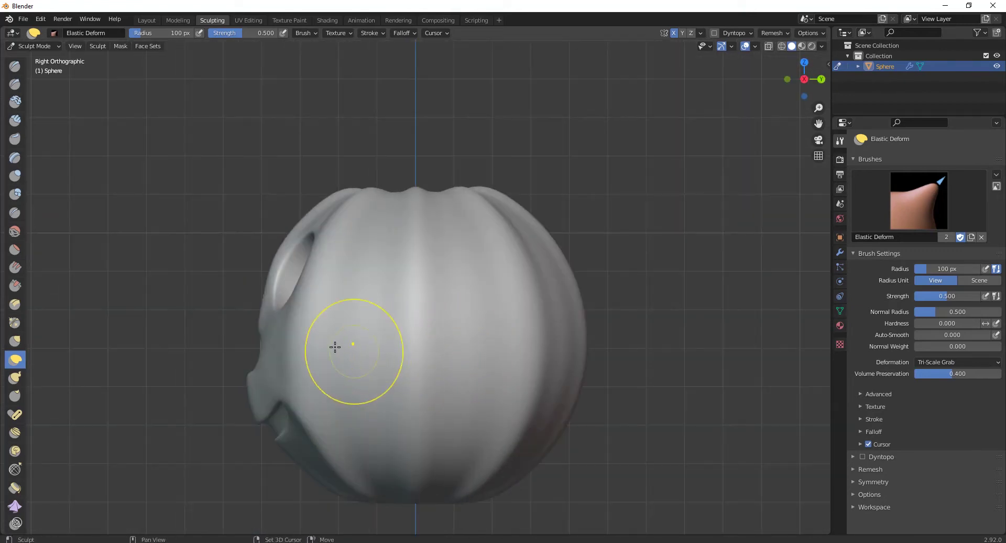
scroll(368, 330, up, 4)
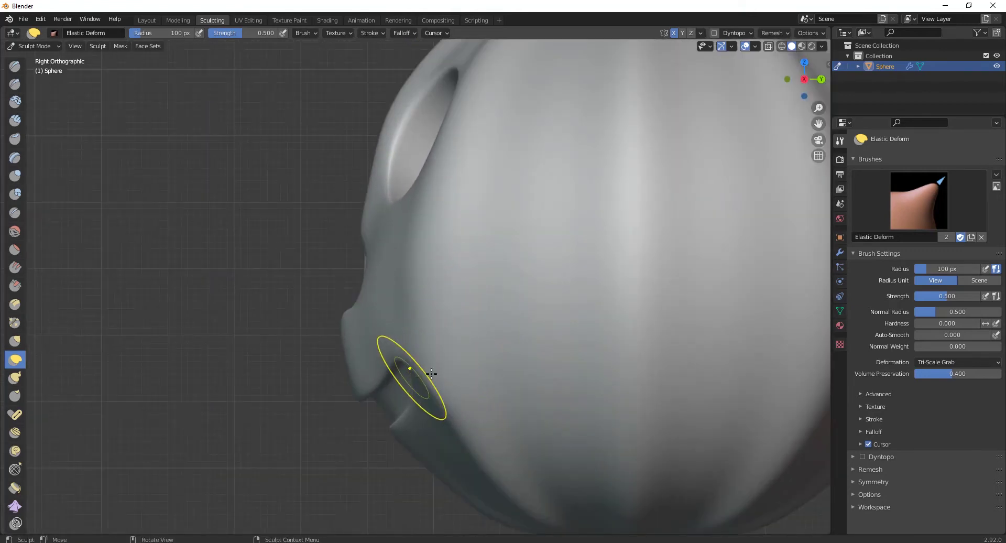
drag(432, 374, 443, 369)
alt+middle_drag(472, 380, 515, 378)
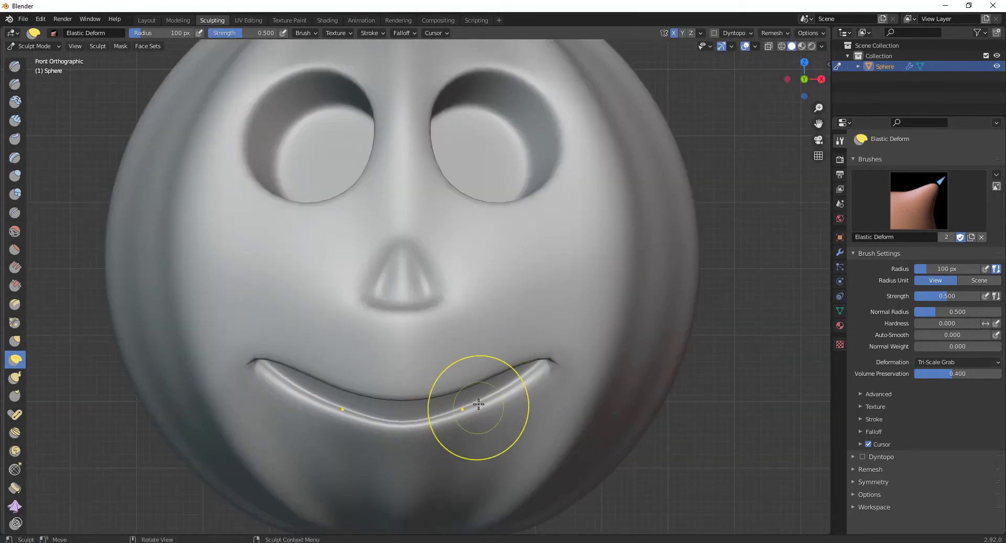
middle_drag(479, 404, 481, 293)
drag(505, 270, 522, 259)
mouse_move(522, 260)
middle_down()
mouse_move(518, 409)
mouse_move(90, 197)
middle_up()
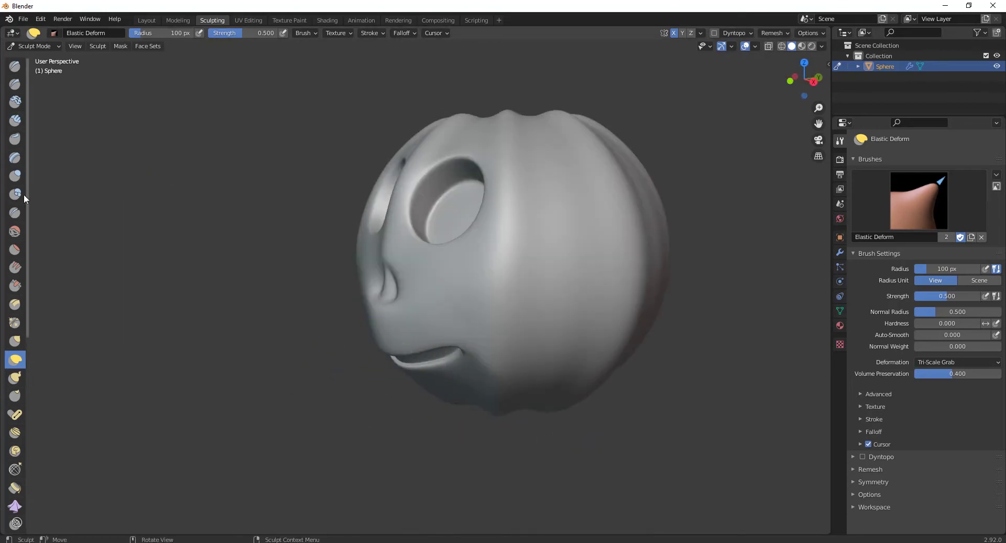
Sculpt the recessed nose with the Inflate/Deflate brush and raise the brush strength to 0.981
click(15, 176)
scroll(359, 314, up, 5)
middle_drag(359, 314, 478, 321)
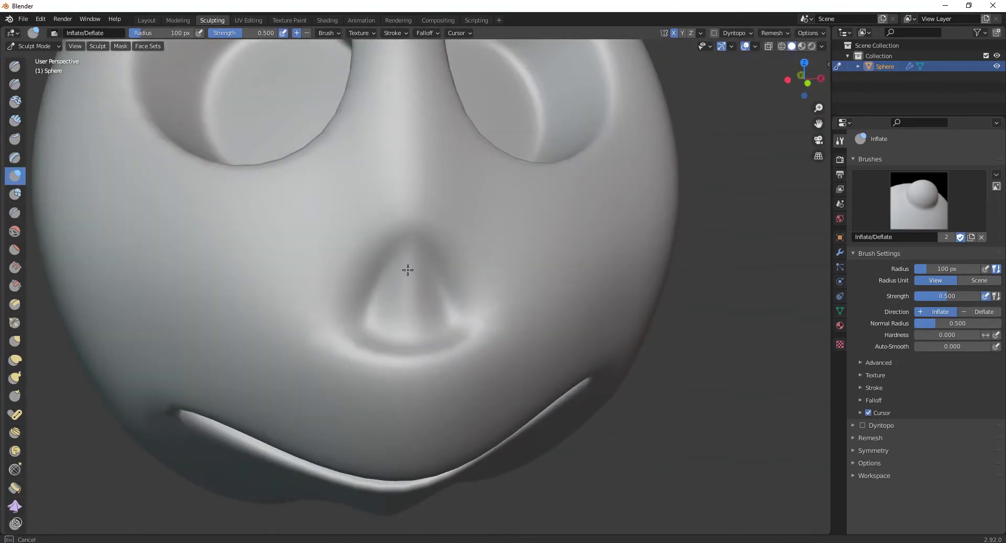
drag(390, 297, 394, 307)
middle_drag(373, 301, 310, 302)
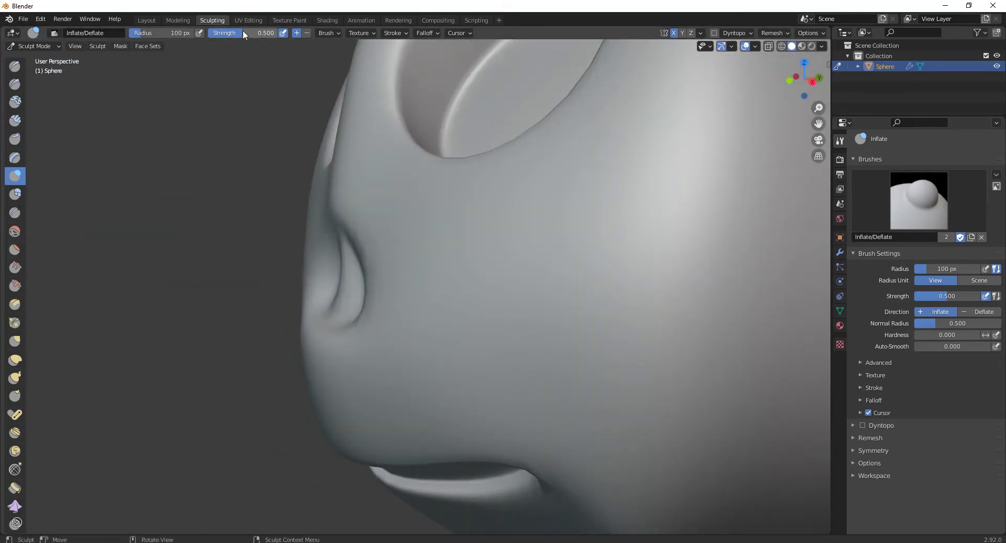
scroll(364, 252, down, 2)
middle_drag(247, 116, 481, 216)
key(KP_1)
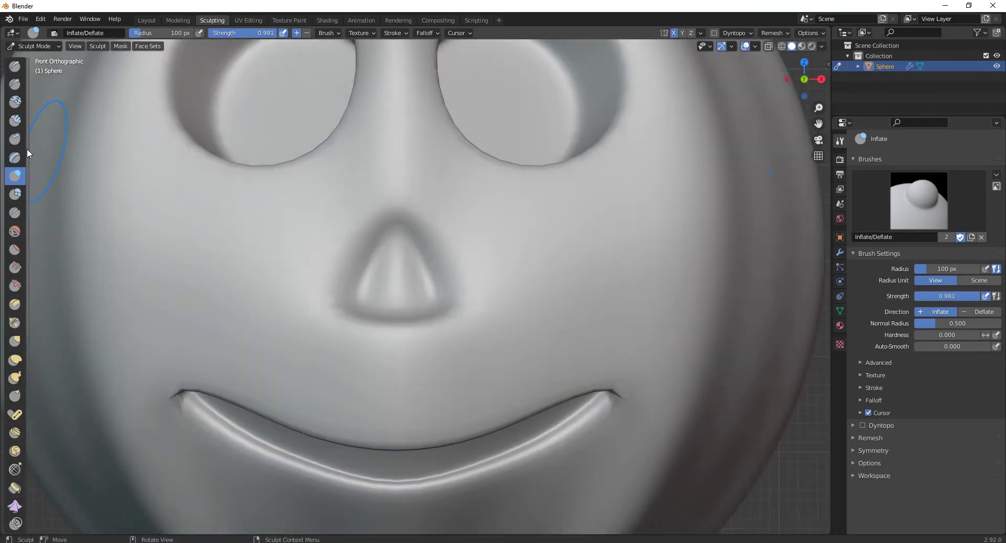
Sharpen the nose's edges with the Crease brush at strength 0.569
click(21, 215)
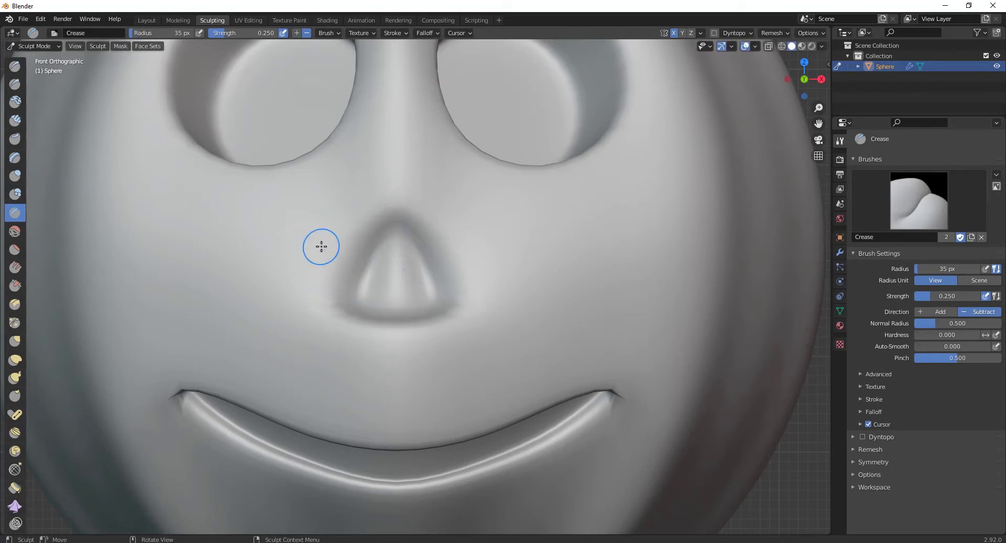
drag(235, 33, 257, 34)
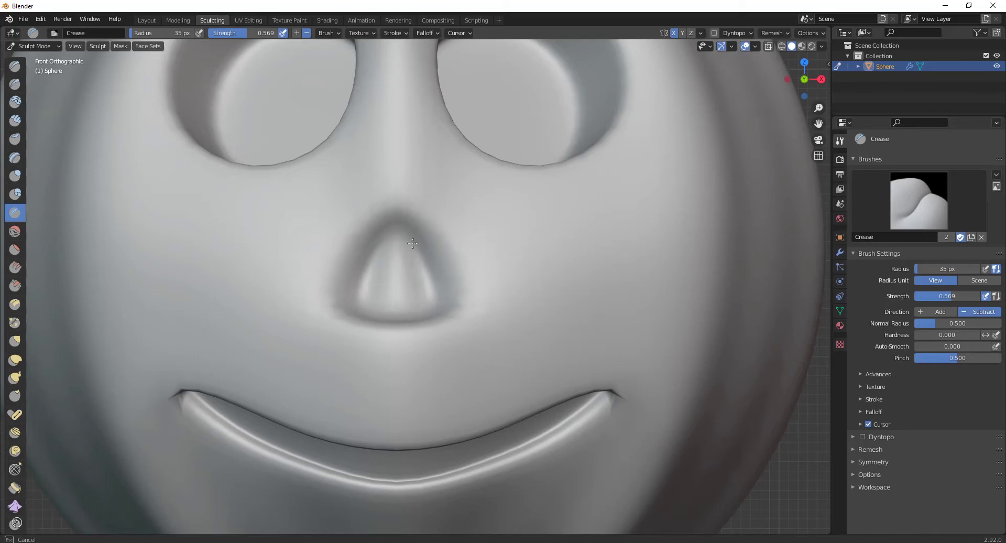
middle_drag(468, 315, 405, 337)
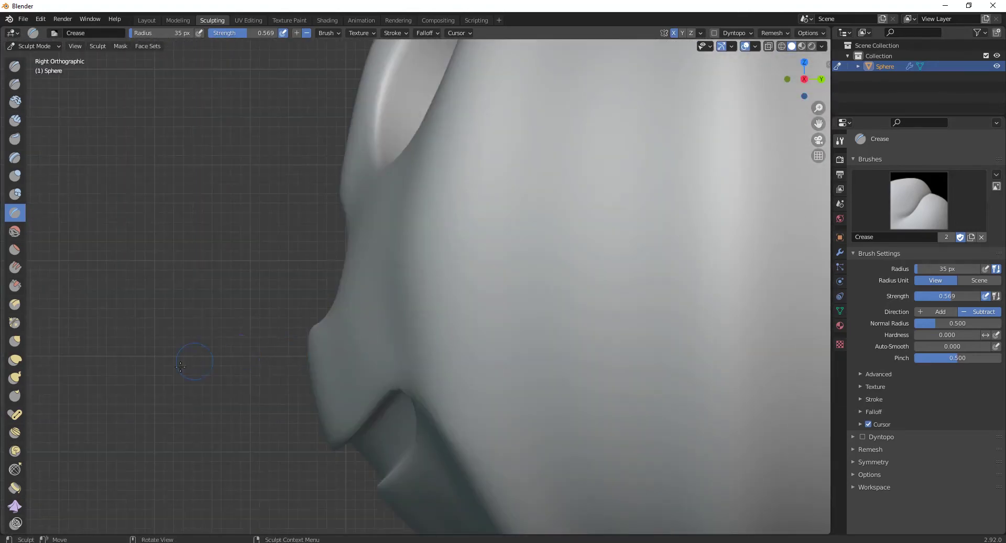
Push the protruding area between nose and mouth inward in right view using Elastic Deform with a 92 px radius
scroll(373, 285, down, 5)
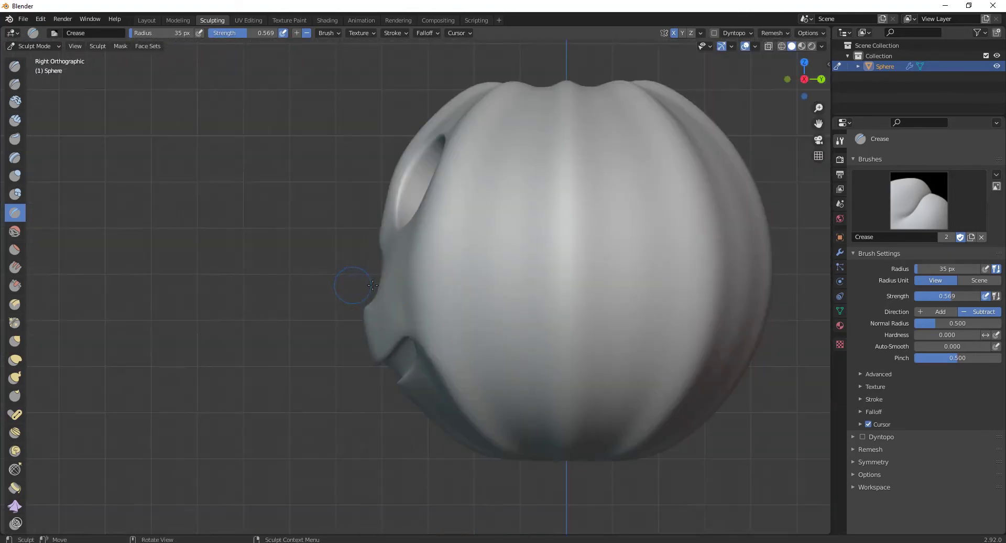
click(14, 359)
key(f)
click(352, 348)
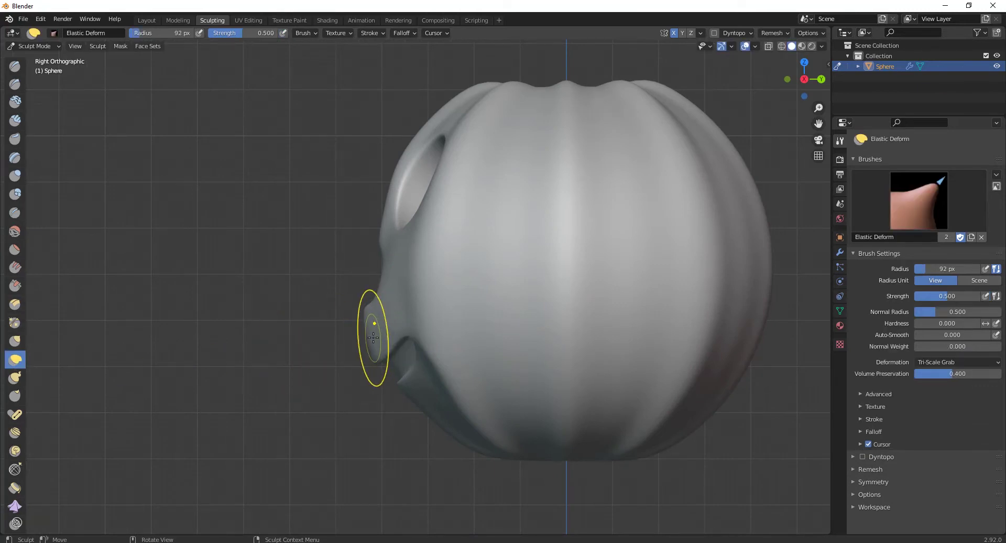
drag(374, 338, 390, 339)
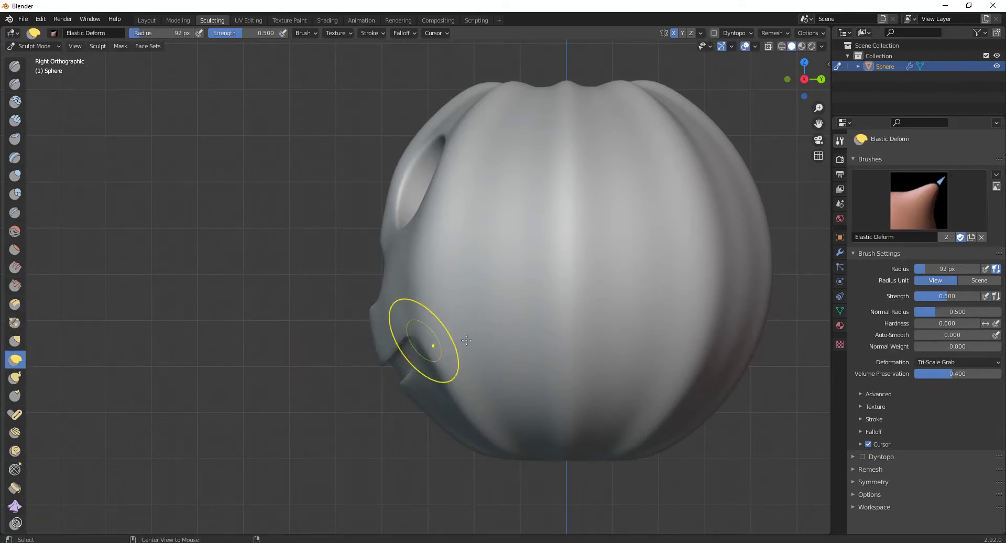
Try to sharpen the mouth corners and lower lip in front view with the Crease brush, and undo the stroke
key(KP_1)
scroll(512, 301, up, 4)
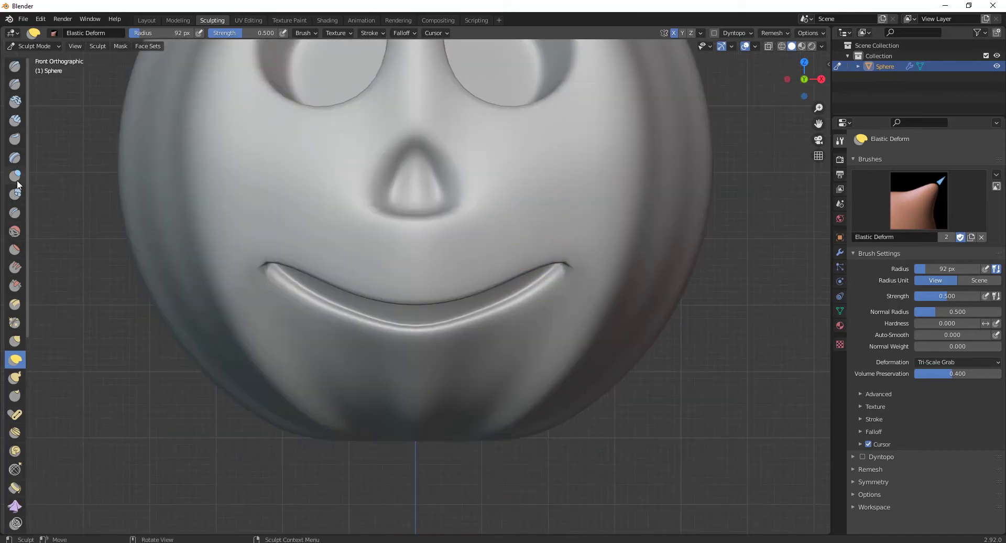
click(14, 214)
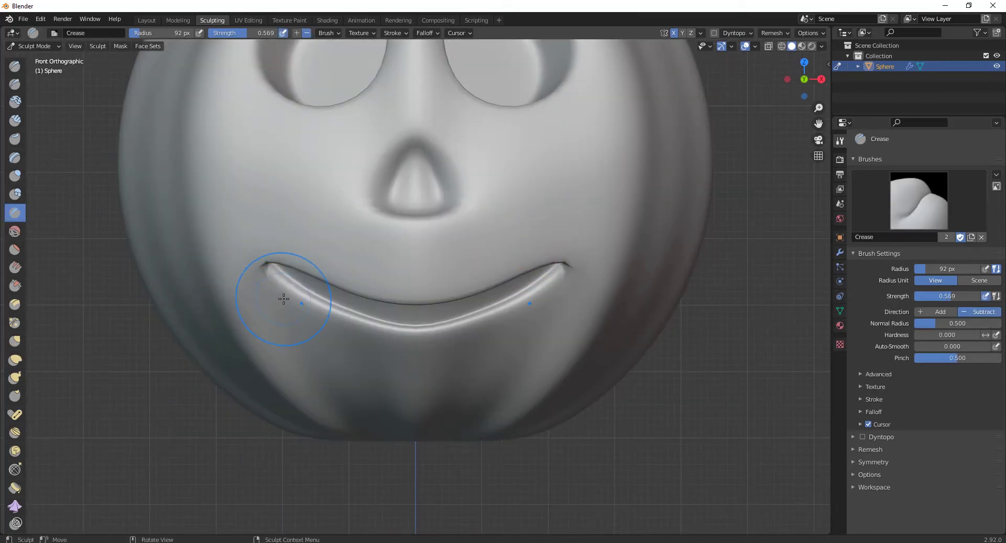
drag(259, 262, 308, 291)
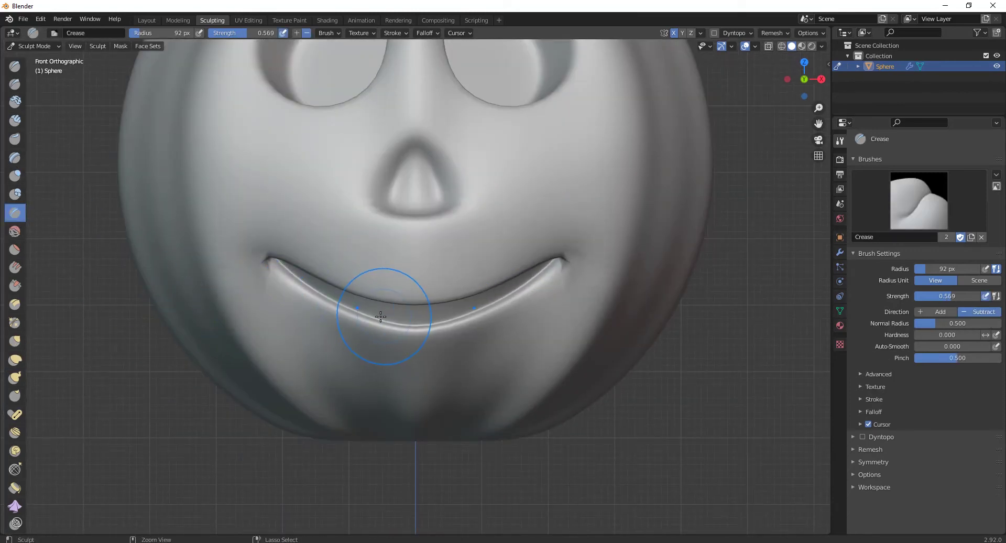
scroll(380, 316, down, 2)
alt+middle_drag(440, 338, 478, 307)
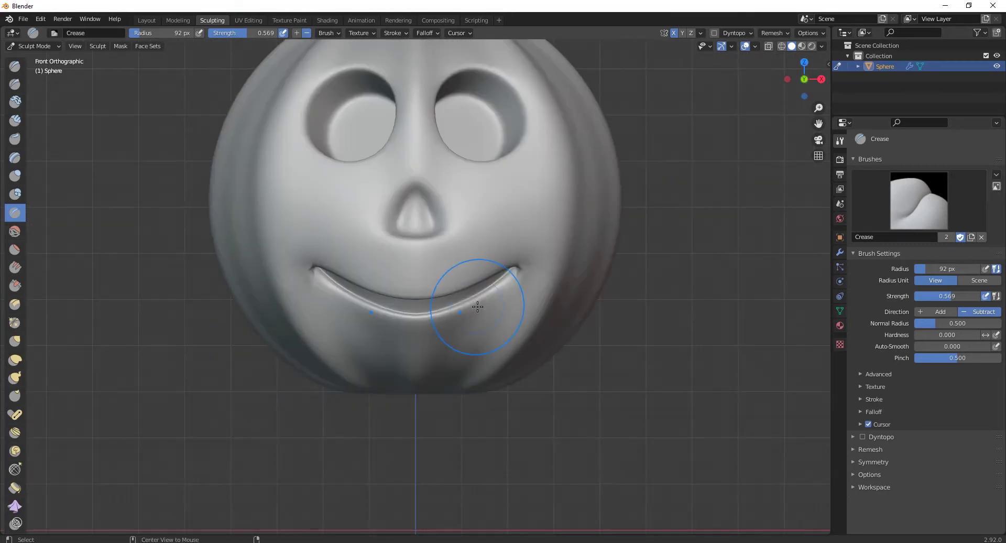
key(ctrl+z)
Tighten the lower lip and corners of the mouth with the Pinch/Magnify brush at strength 0.500
scroll(54, 356, up, 2)
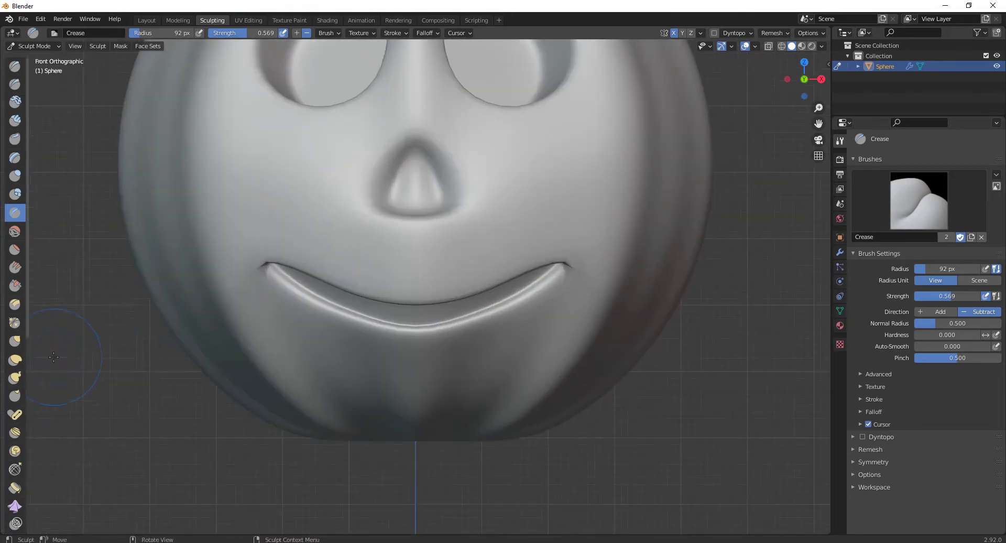
click(15, 322)
drag(292, 280, 405, 324)
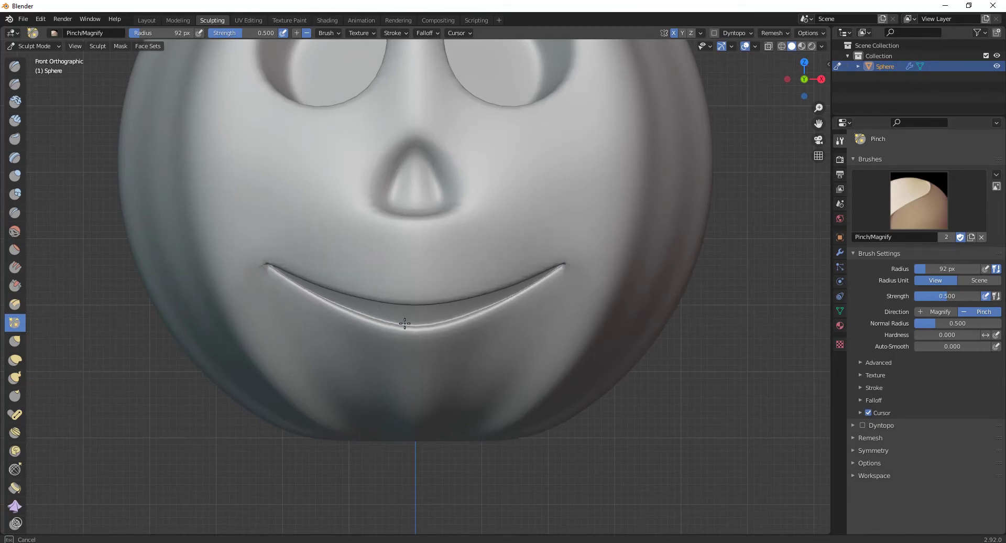
drag(484, 323, 544, 284)
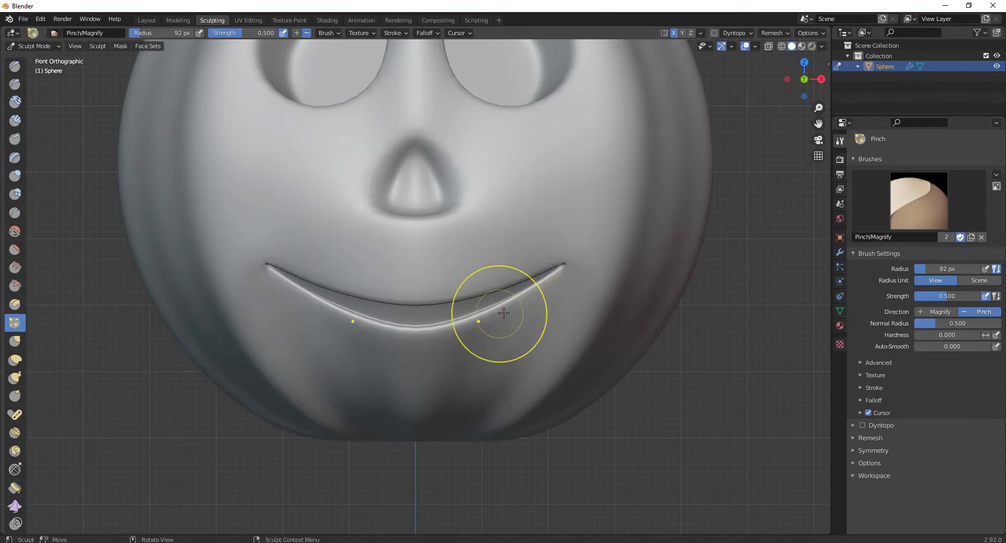
mouse_move(569, 292)
middle_down()
mouse_move(644, 245)
mouse_move(528, 251)
mouse_move(505, 292)
mouse_move(536, 313)
mouse_move(442, 243)
mouse_move(414, 206)
mouse_move(442, 237)
middle_up()
Stretch the eye sockets outward, downward and slightly upward with the Snake Hook brush at a 198 px radius
shift+middle_drag(423, 157, 430, 311)
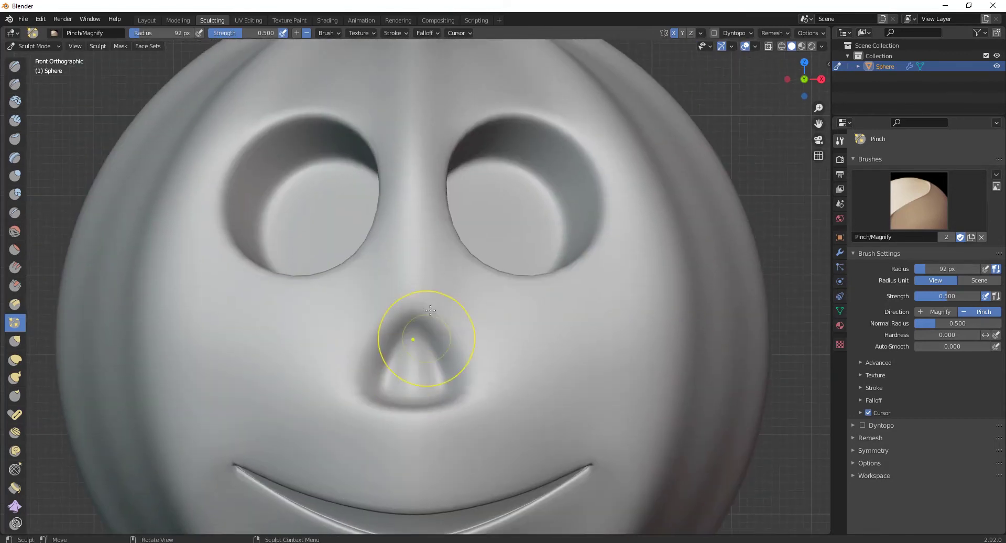
click(15, 377)
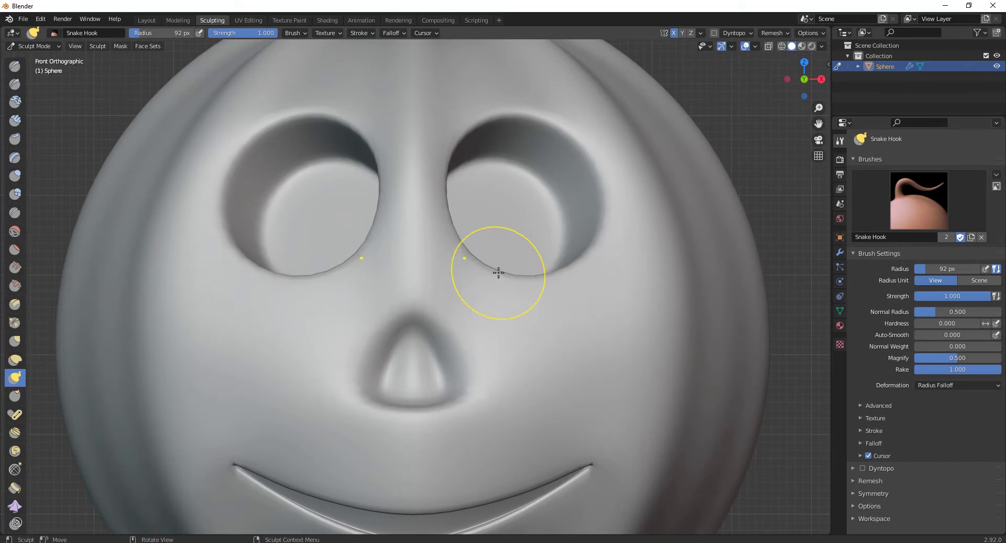
key(f)
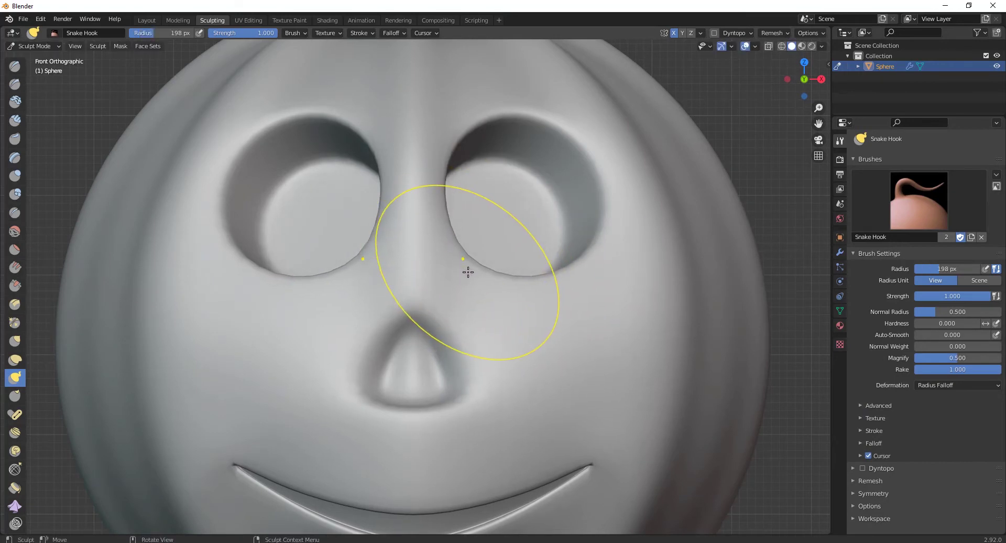
drag(468, 272, 464, 293)
drag(556, 261, 607, 278)
drag(619, 233, 630, 238)
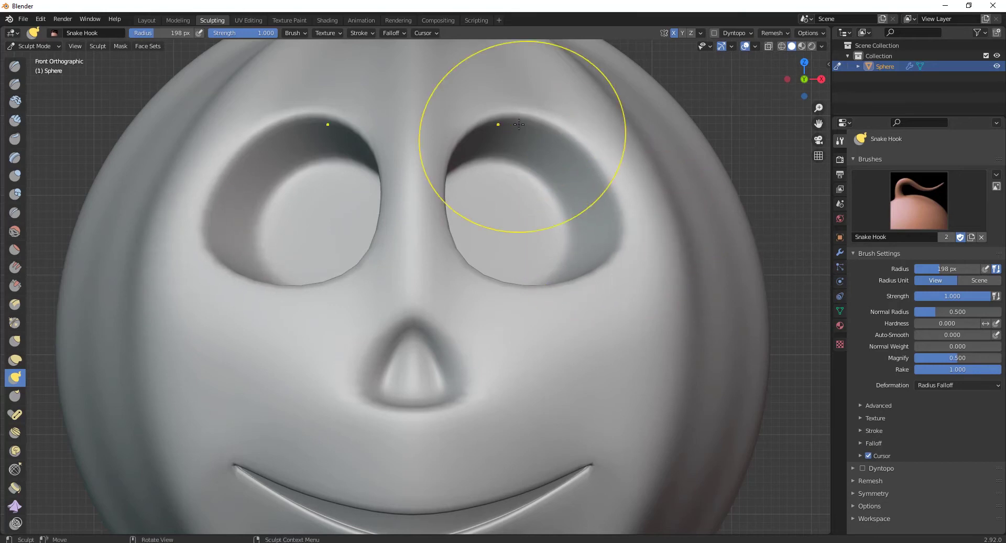
drag(510, 123, 501, 104)
scroll(550, 182, down, 4)
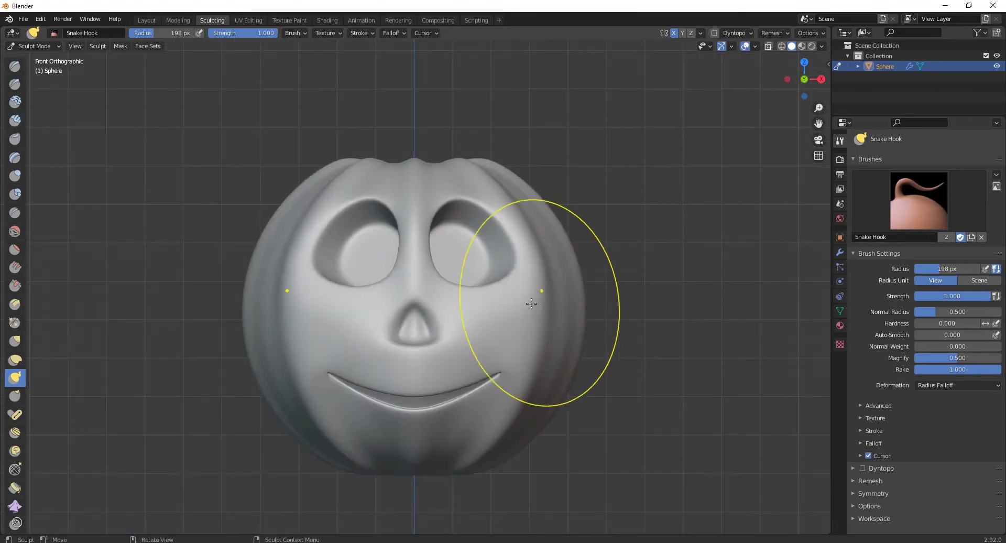
Adjust the face profile between the eyes and nose in right view using Elastic Deform with a 93 px radius
mouse_move(533, 299)
middle_down()
mouse_move(449, 341)
mouse_move(478, 379)
mouse_move(472, 349)
mouse_move(496, 330)
mouse_move(449, 330)
mouse_move(497, 309)
mouse_move(516, 332)
mouse_move(462, 353)
mouse_move(442, 334)
mouse_move(461, 320)
mouse_move(435, 325)
mouse_move(412, 291)
mouse_move(441, 337)
middle_up()
scroll(555, 316, down, 4)
scroll(418, 337, up, 6)
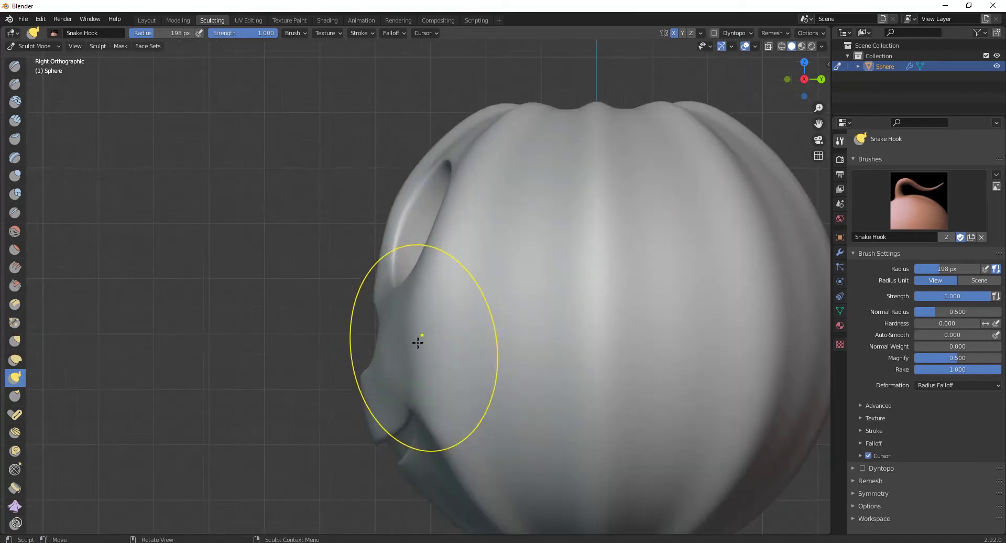
click(15, 358)
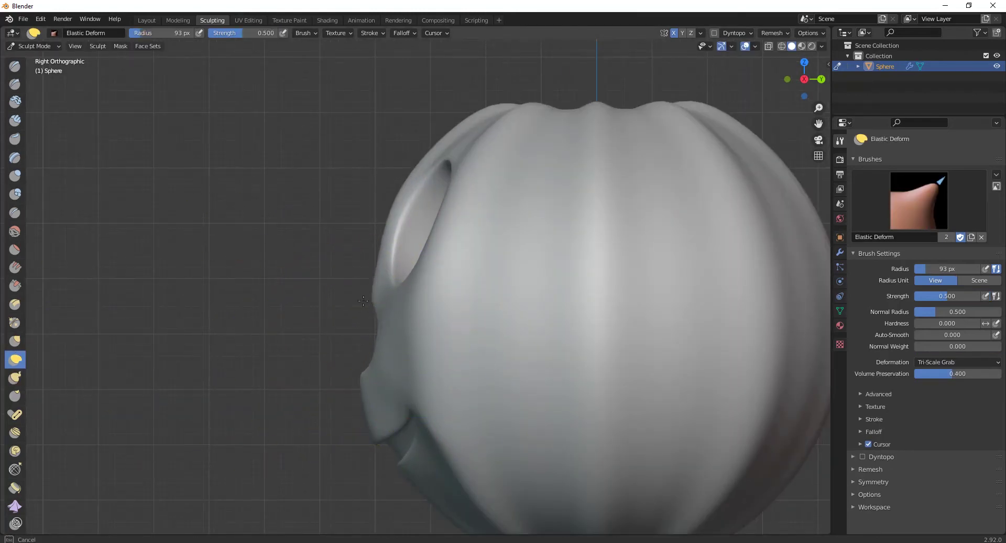
scroll(376, 295, down, 5)
alt+middle_drag(404, 292, 534, 307)
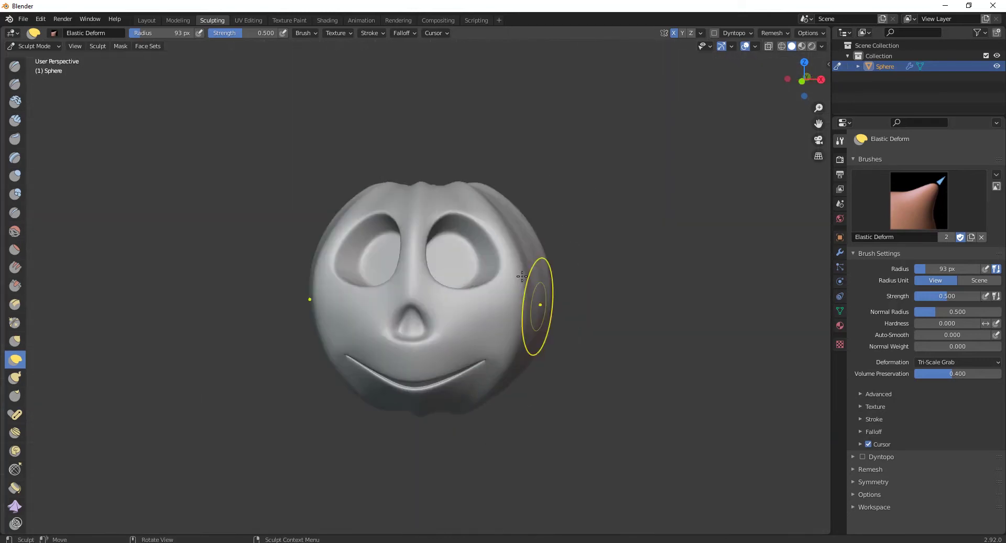
Open the head mesh in Edit Mode in the Layout workspace and add a loop cut around the nose opening
click(145, 20)
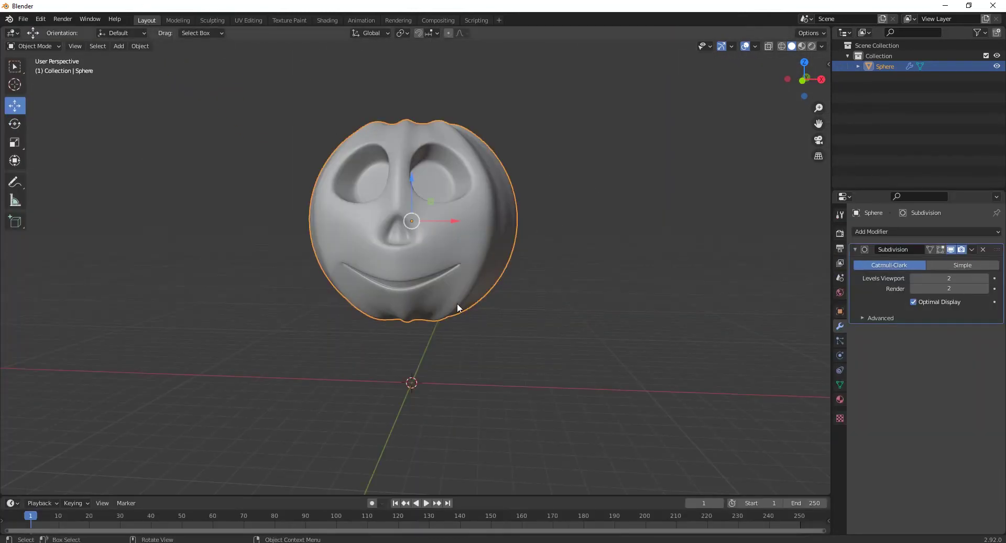
key(Tab)
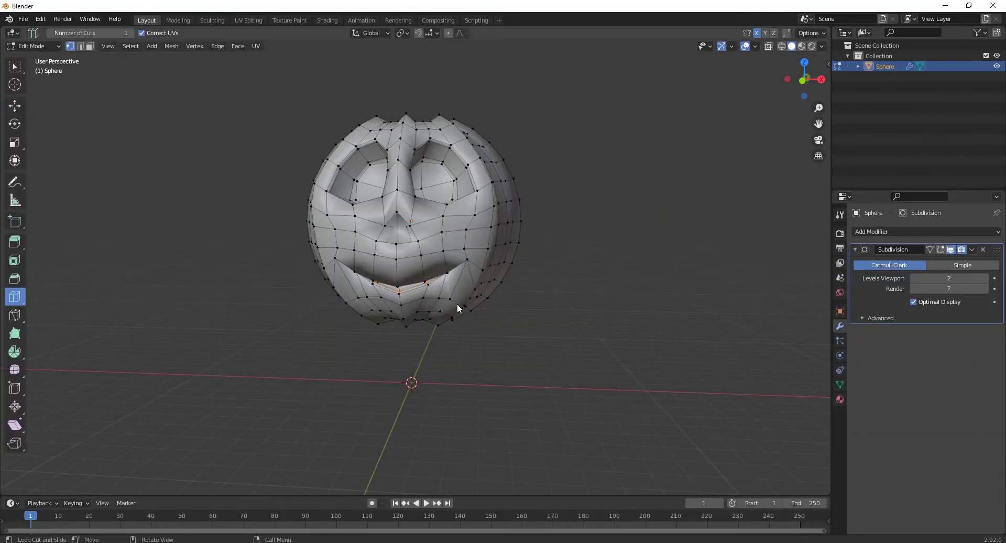
middle_drag(457, 305, 603, 306)
middle_drag(707, 294, 477, 329)
scroll(367, 314, up, 3)
drag(321, 271, 314, 270)
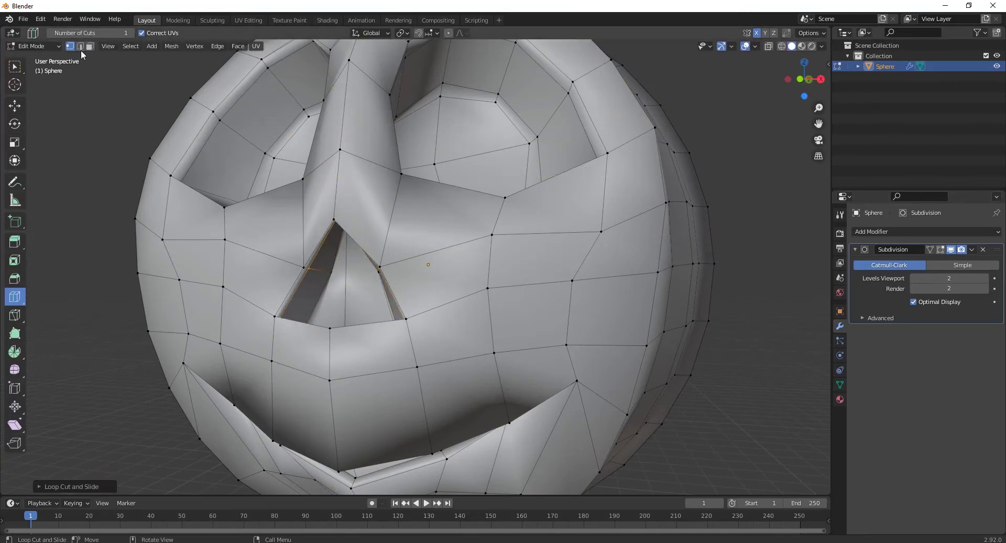
Enable the Subdivision modifier's Edit Mode and On Cage display, and return to Object Mode with the head deselected
click(17, 108)
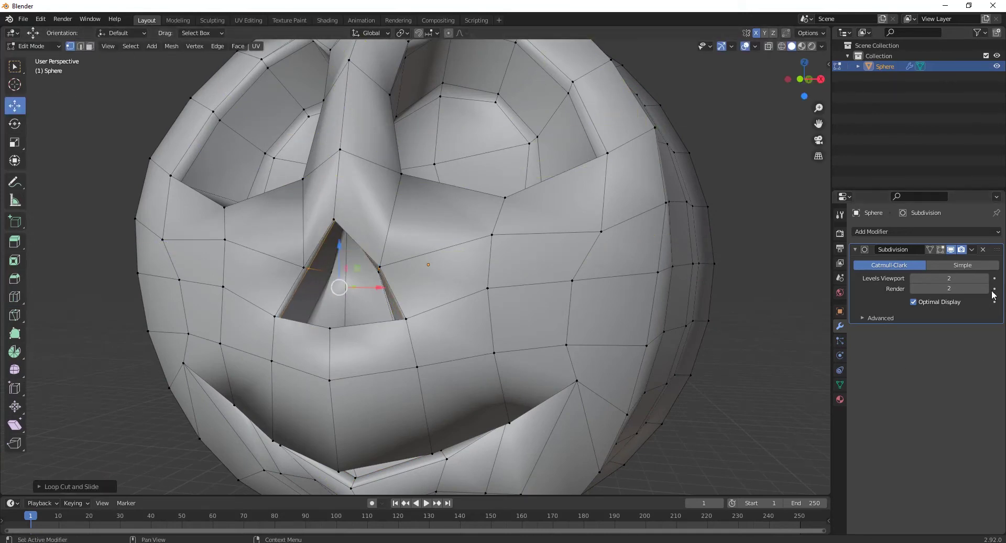
click(942, 253)
scroll(734, 257, down, 3)
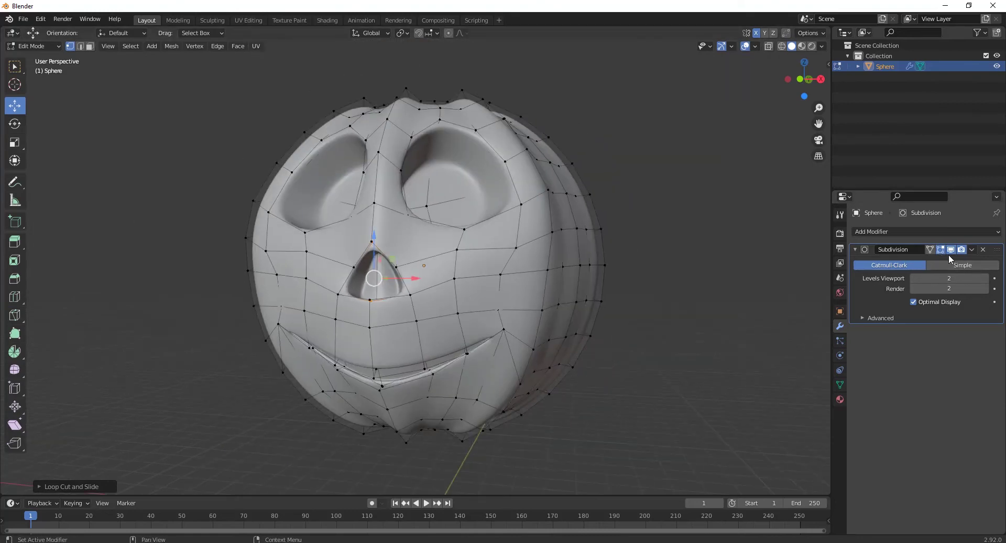
click(932, 249)
middle_drag(603, 304, 516, 429)
key(Tab)
click(545, 294)
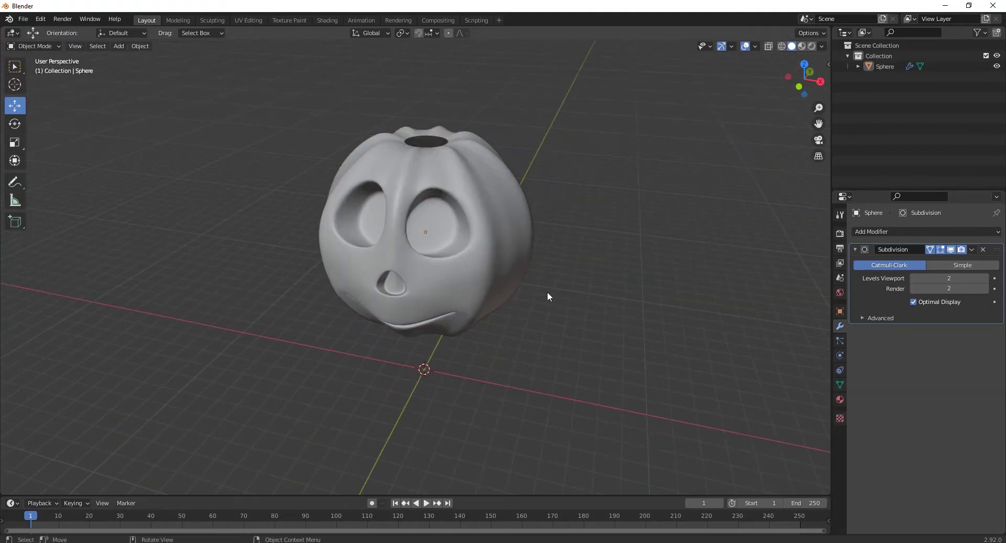
Rename the sphere object as Pumpkin Head
middle_drag(547, 291, 397, 230)
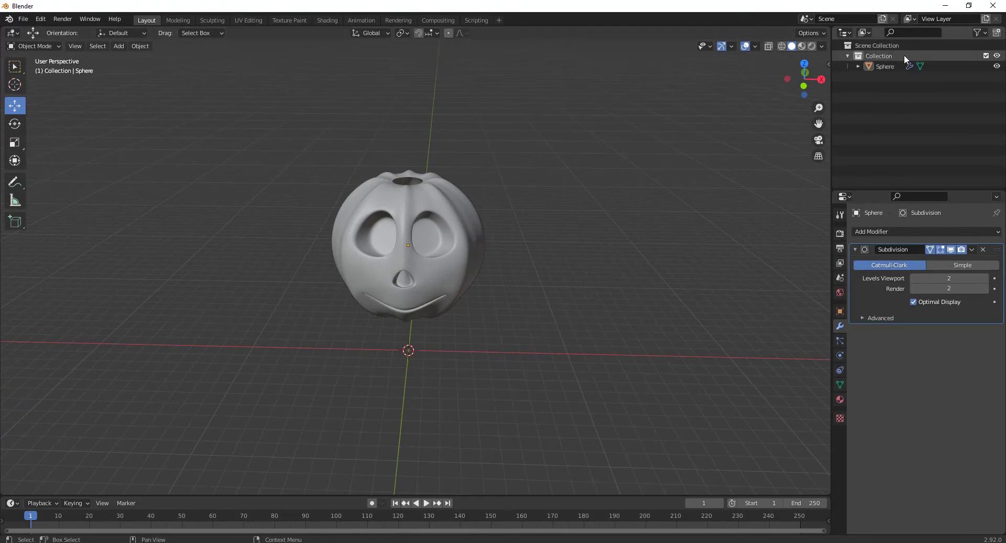
click(896, 65)
double_click(895, 65)
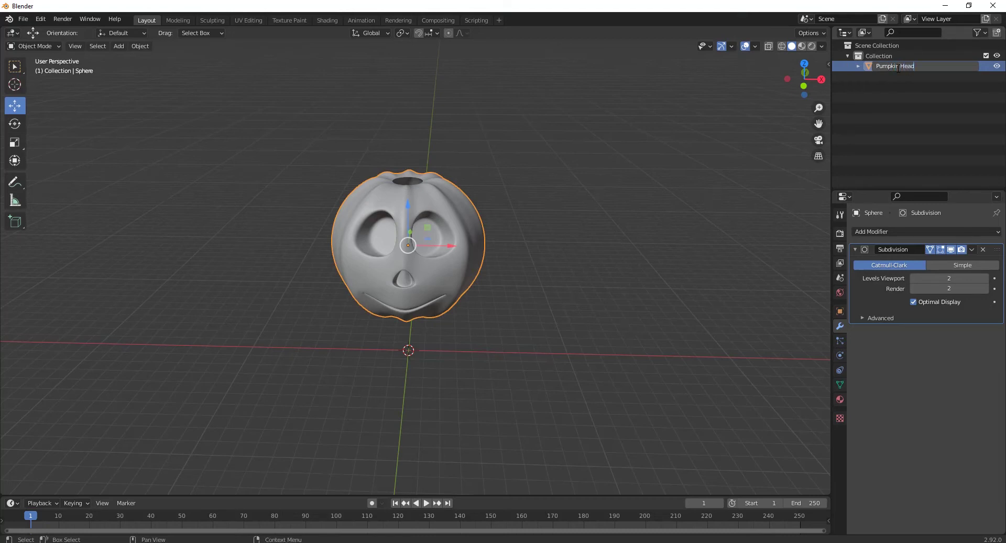
text(Pumpkin Head)
key(Return)
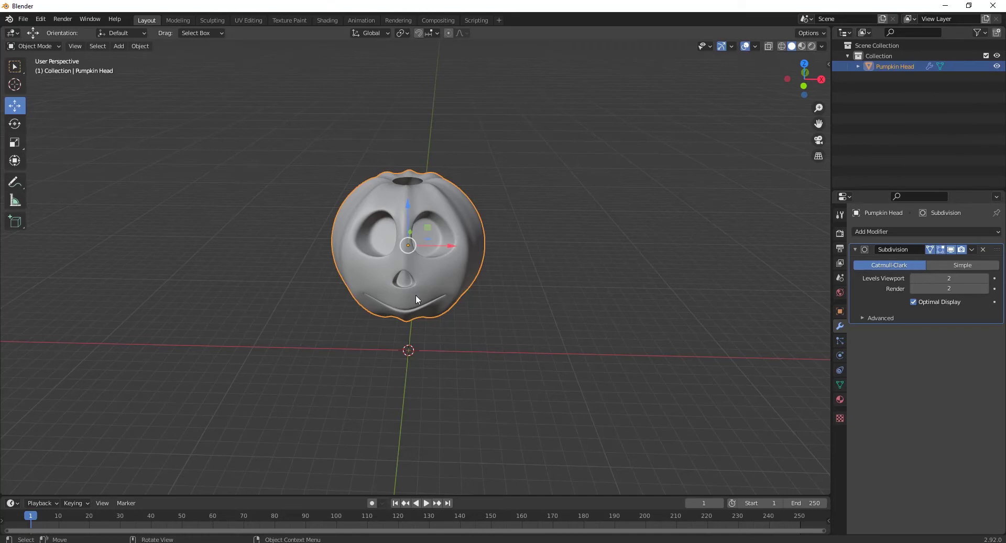
Raise the pumpkin head straight up along the Z axis, well above the world origin
middle_drag(416, 294, 435, 264)
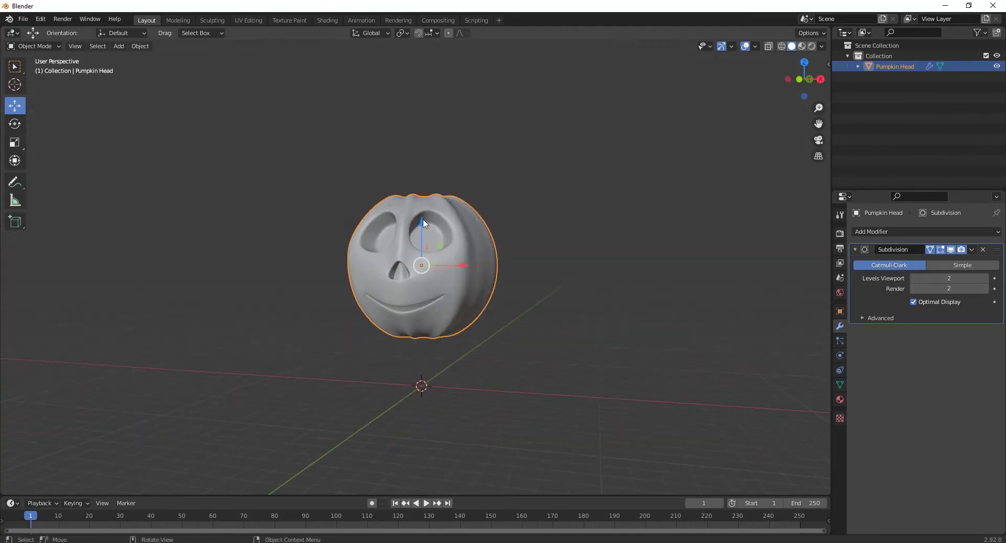
drag(423, 218, 423, 150)
middle_drag(489, 253, 491, 264)
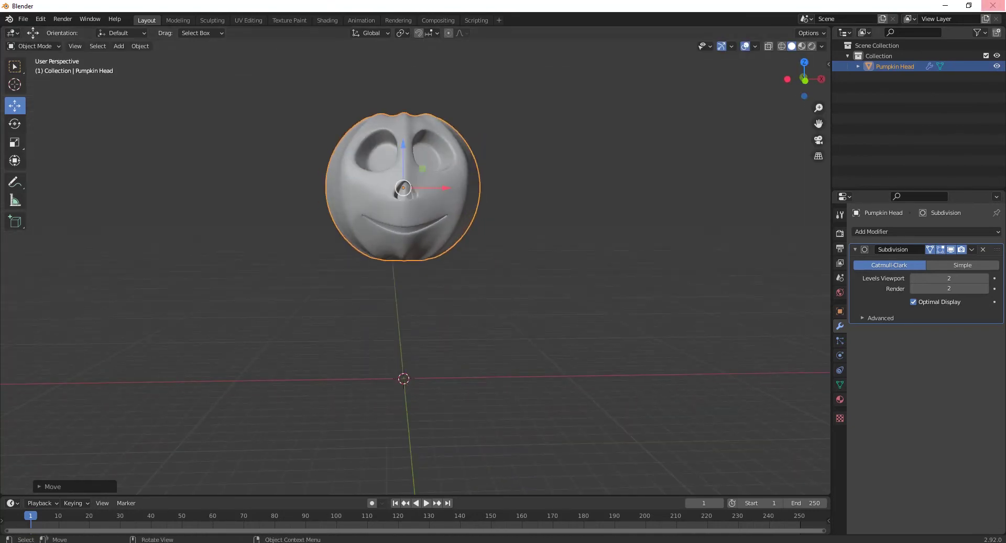
Add a cylinder mesh at the world origin in top view with 12 vertices, 1 m radius and 2 m depth
alt+middle_drag(435, 162, 429, 253)
alt+scroll(429, 254, down, 1)
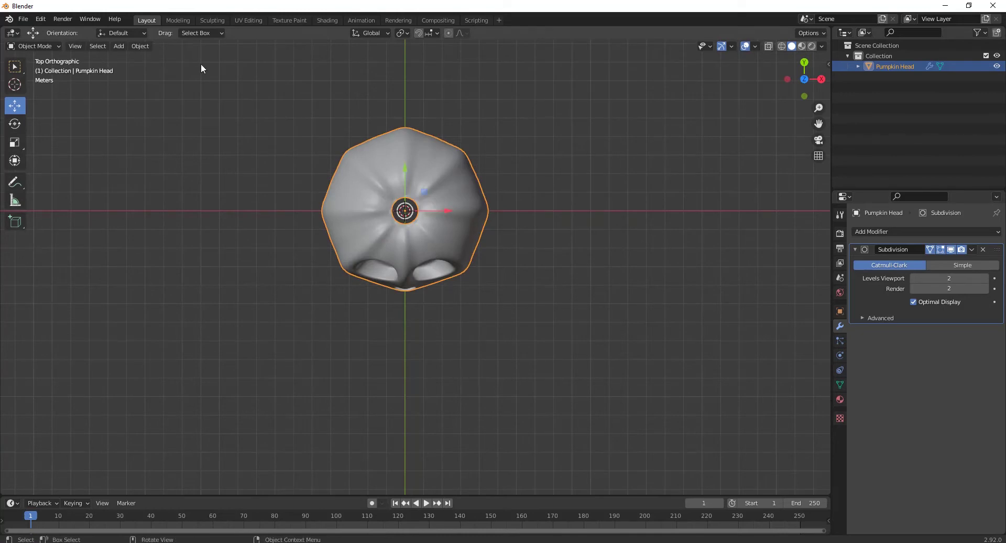
click(119, 46)
mouse_move(144, 58)
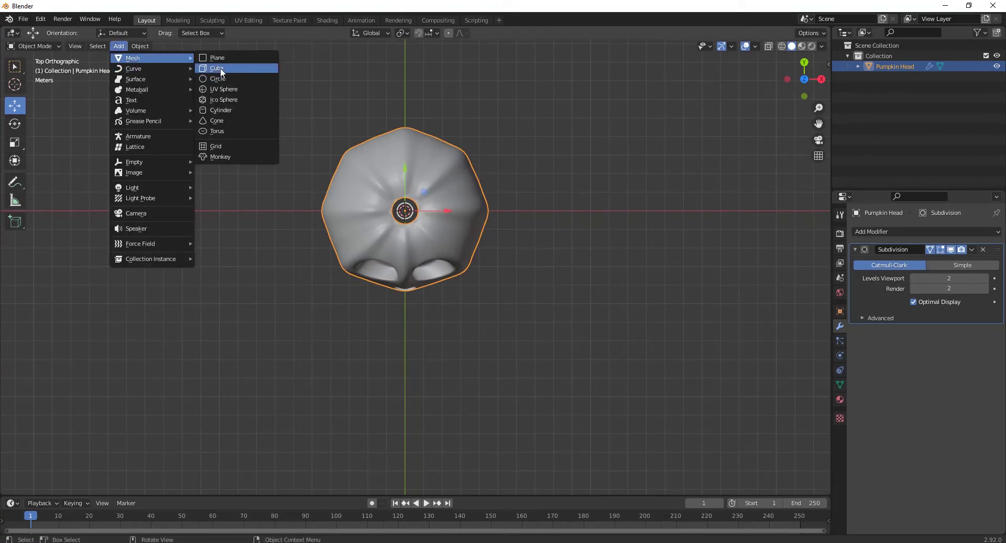
click(234, 112)
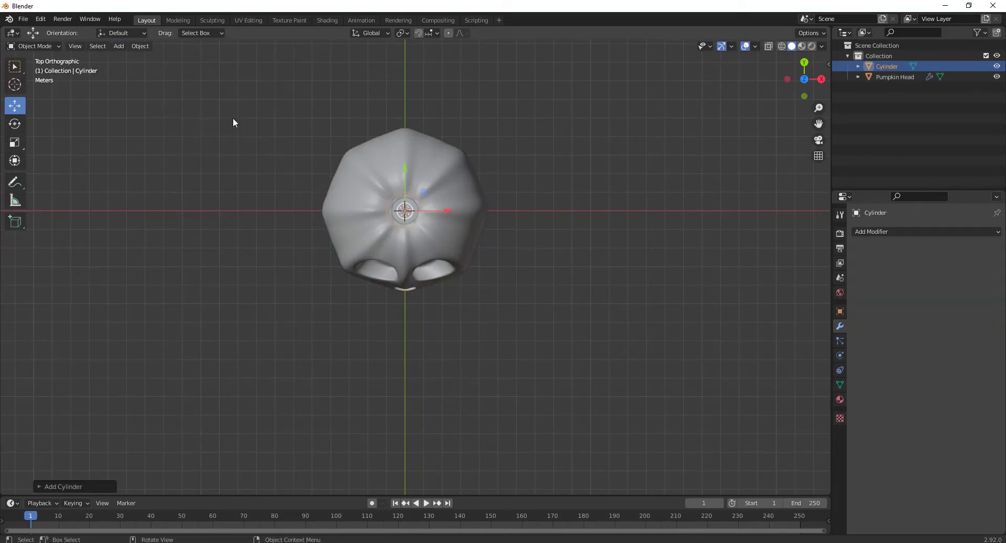
click(89, 485)
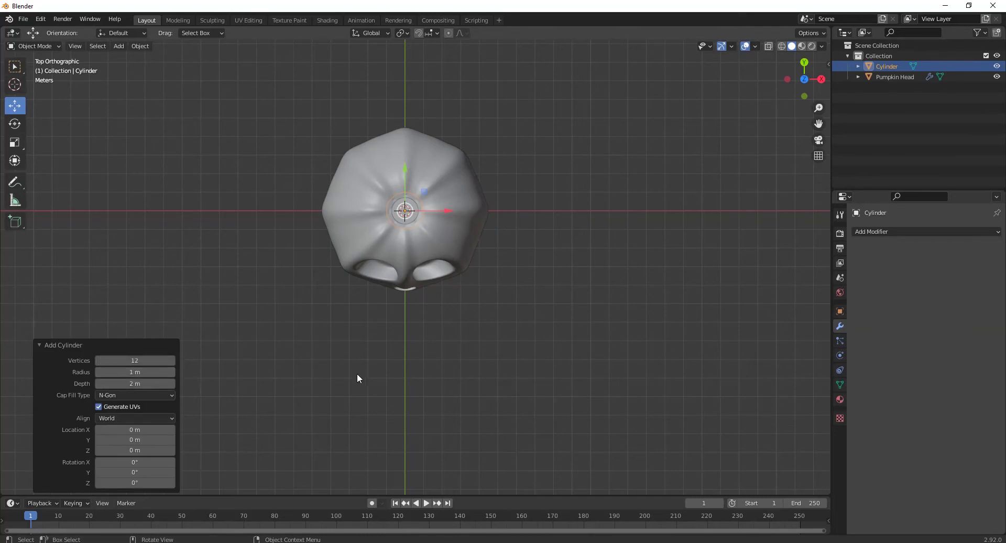
Move the cylinder up 16.452 m along Z in front view to sit on top of the pumpkin head
key(KP_1)
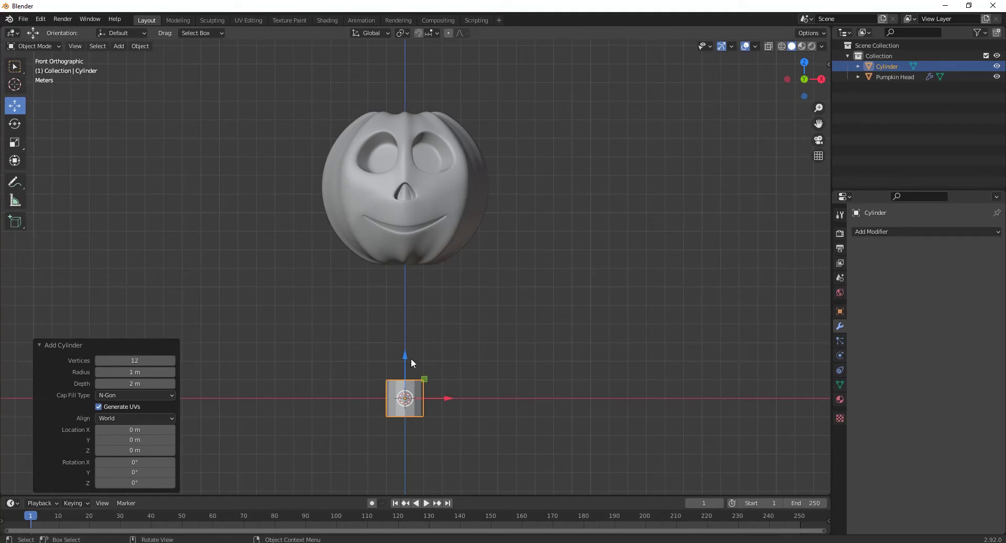
drag(404, 357, 407, 53)
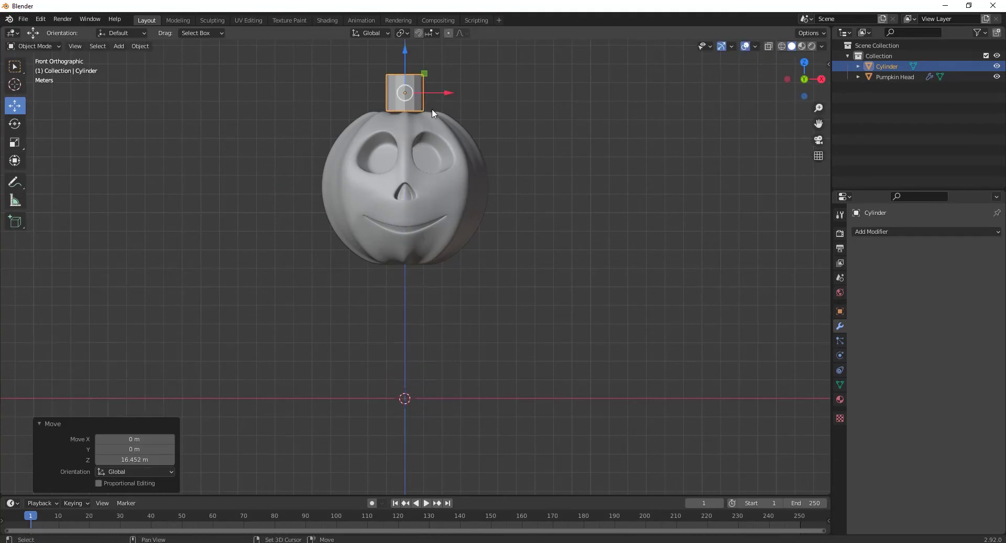
scroll(433, 231, up, 5)
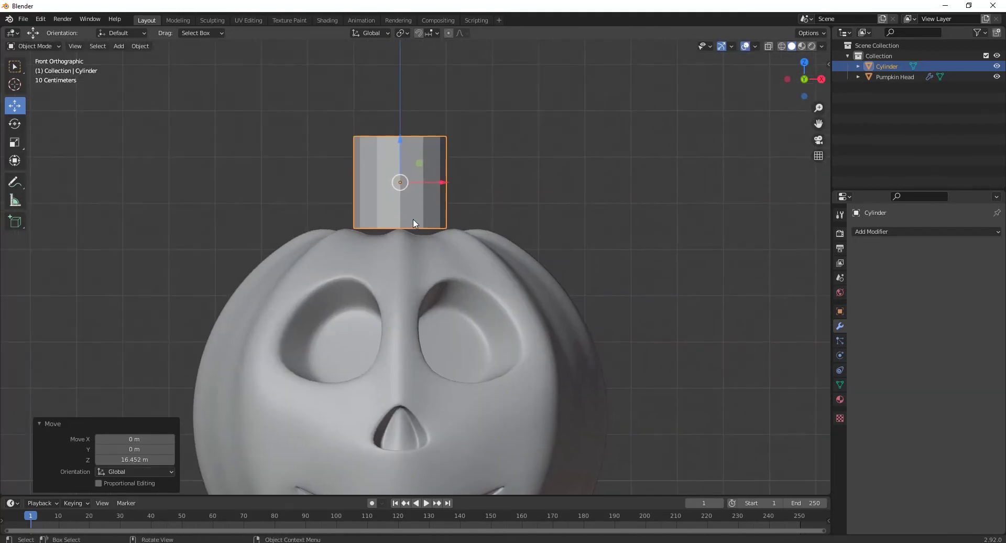
Enter edit mode on the cylinder and scale its whole mesh uniformly by 1.137
middle_drag(413, 219, 423, 254)
key(Tab)
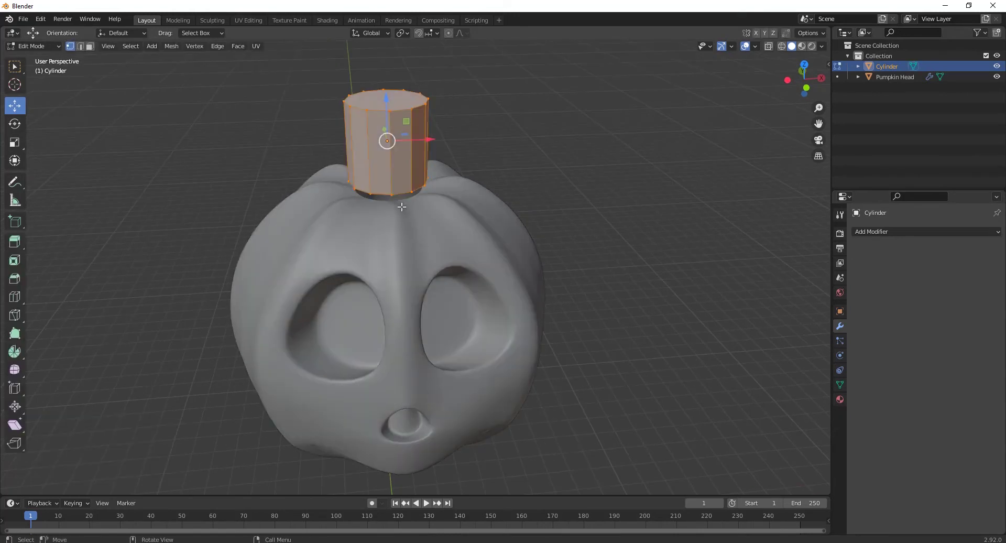
key(s)
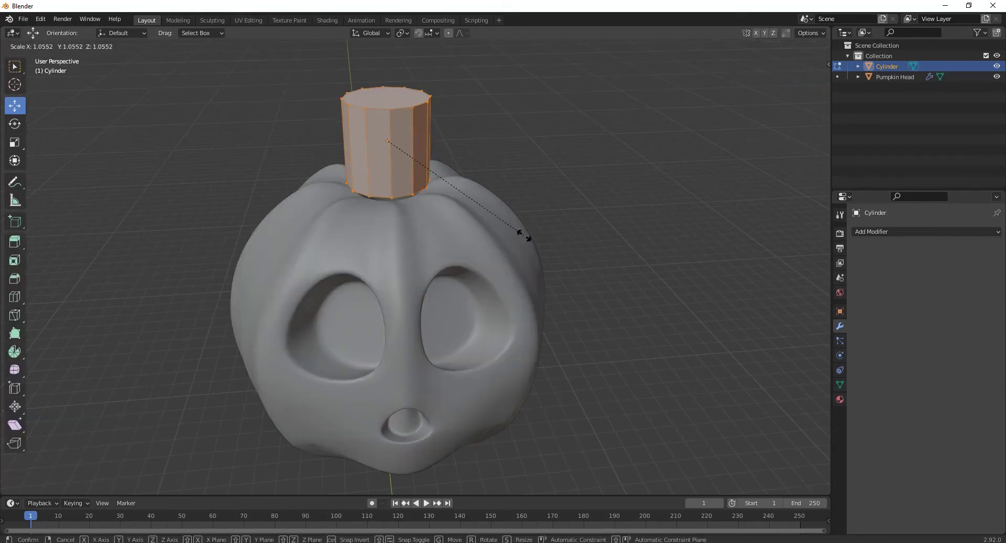
click(537, 233)
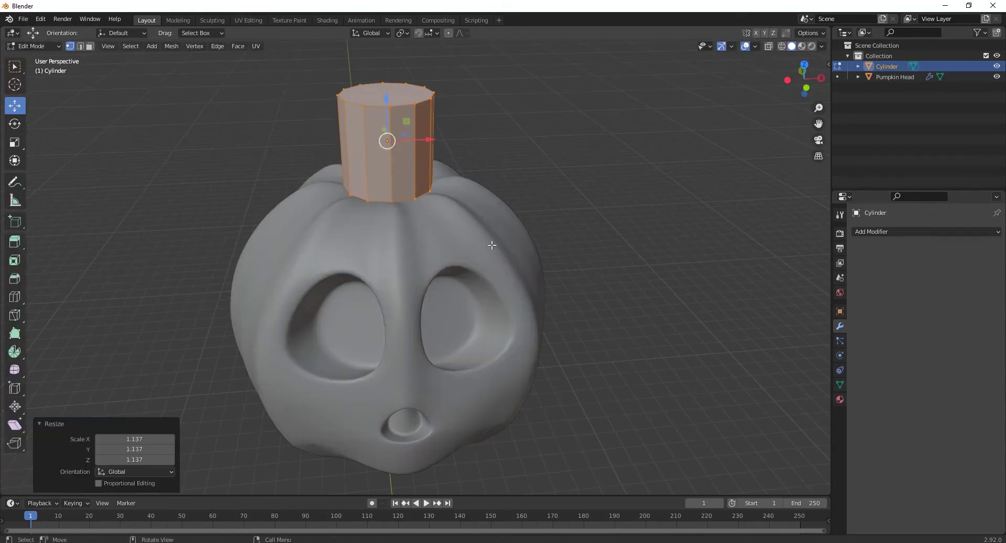
Lower the cylinder's top ring of vertices about 1.09 m along Z in front wireframe view
key(KP_1)
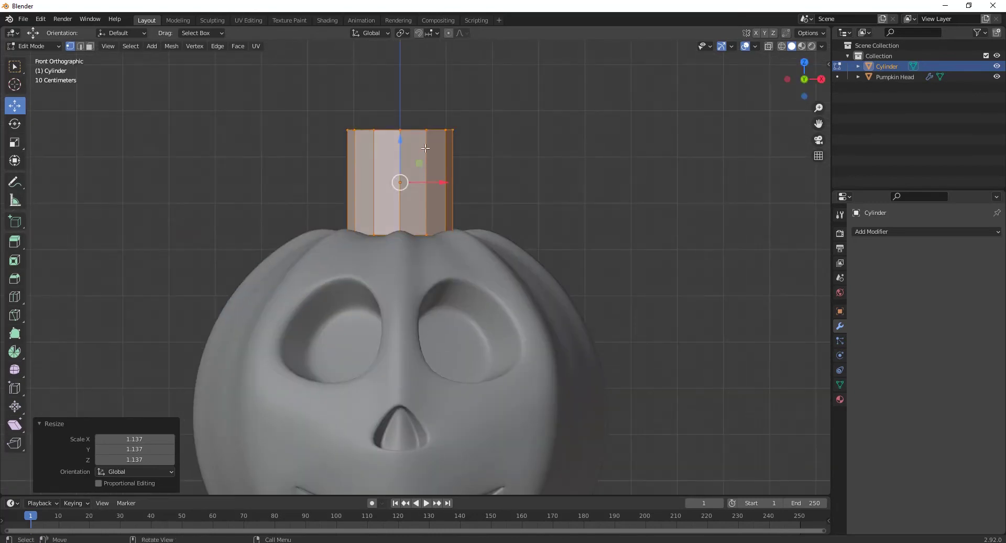
shift+middle_drag(425, 149, 416, 183)
scroll(411, 191, up, 3)
key(shift+z)
scroll(388, 199, down, 3)
mouse_move(280, 142)
mouse_down()
mouse_move(519, 203)
mouse_move(320, 152)
mouse_up()
key(g)
click(402, 189)
scroll(401, 188, down, 3)
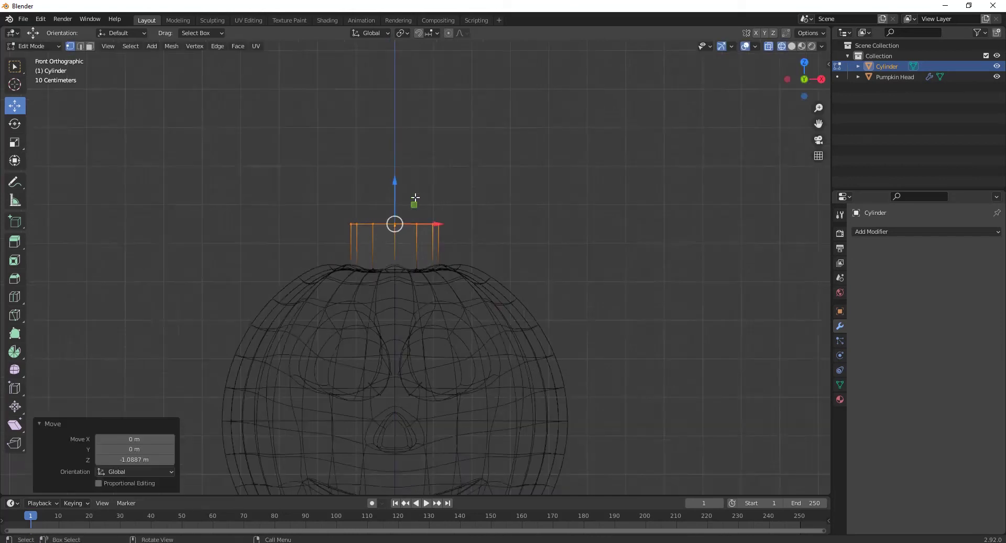
Extrude the cylinder's top ring about 1.16 m upward and tilt it toward positive X
scroll(444, 240, up, 4)
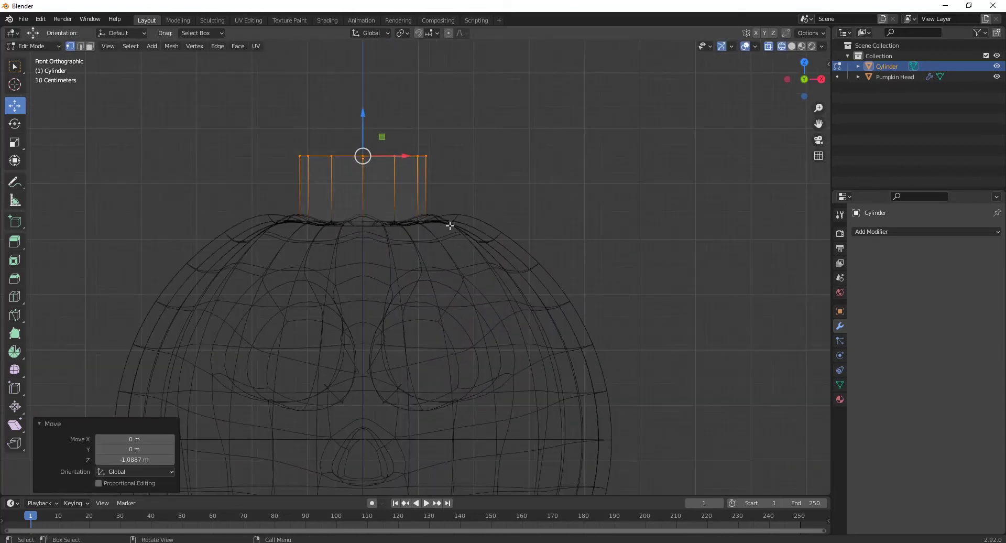
key(e)
click(460, 158)
key(r)
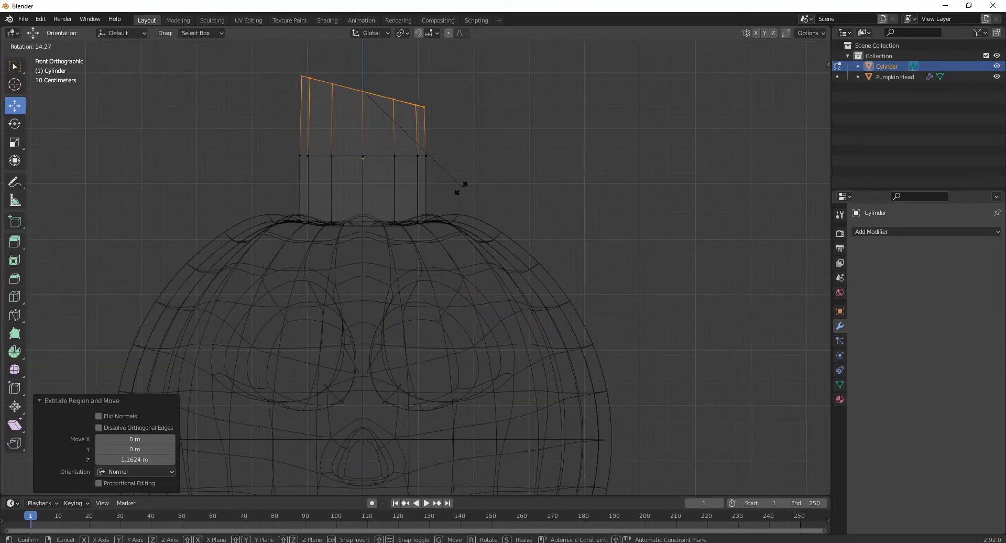
click(452, 203)
Extrude the tilted top ring further, scale it down and rotate it 34.2° to bend the stem
key(e)
click(492, 147)
shift+middle_drag(492, 136, 492, 268)
key(s)
click(453, 190)
click(470, 231)
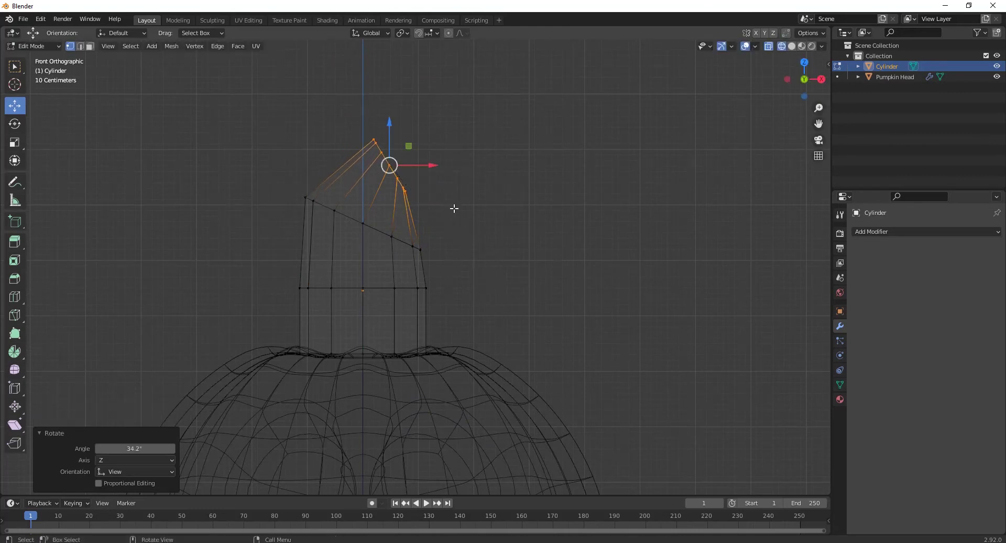
key(s)
click(476, 247)
Extrude another narrower stem segment, rotate its end ring 22.2° and nudge it into place
key(e)
click(536, 234)
key(s)
click(487, 174)
key(r)
click(493, 224)
key(g)
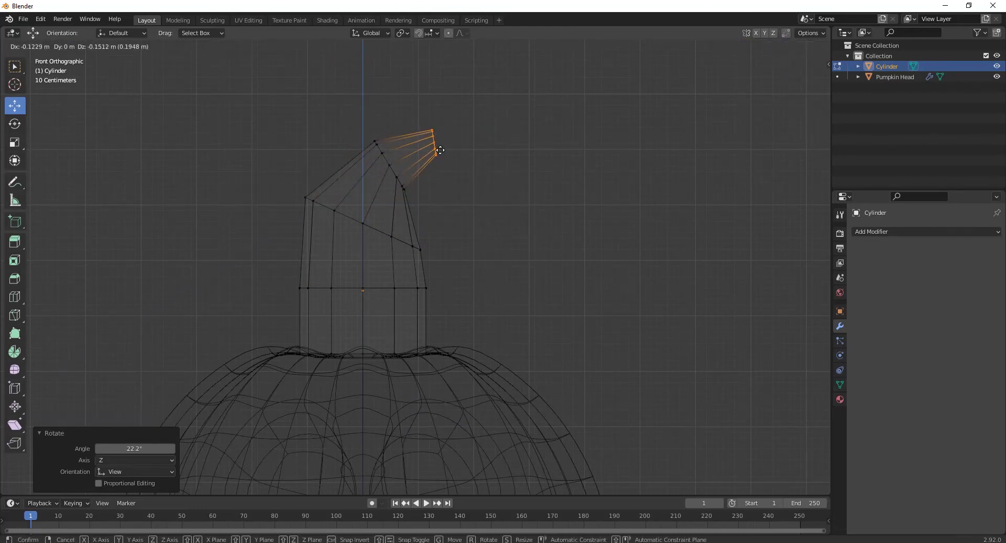
click(486, 233)
Shift the stem's tilted middle ring slightly toward negative X
scroll(457, 276, down, 4)
scroll(457, 276, up, 2)
drag(429, 262, 332, 208)
ctrl+drag(450, 229, 401, 200)
key(g)
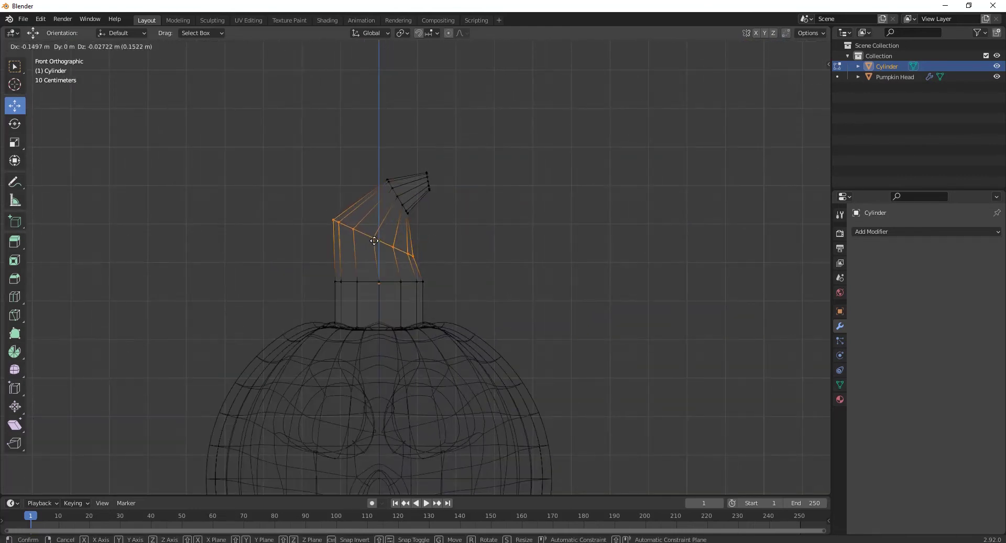
click(396, 203)
Move the stem's first ring above the base about -0.26 m along X
drag(456, 254, 293, 303)
key(g)
click(375, 299)
key(ctrl+z)
drag(434, 270, 313, 313)
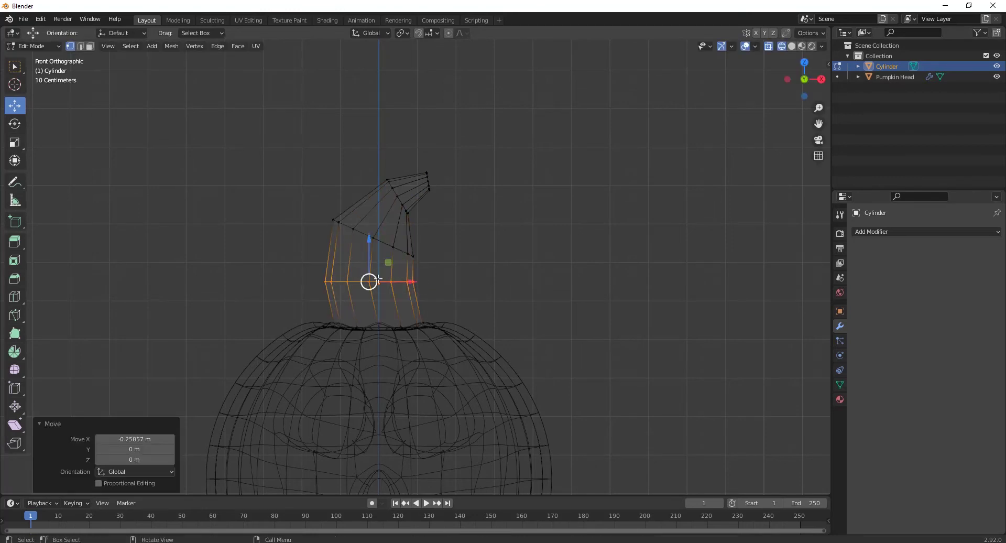
Move the tilted middle ring about -0.11 m along X and 0.04 m along Z
alt+click(355, 229)
drag(383, 244, 369, 236)
alt+click(355, 230)
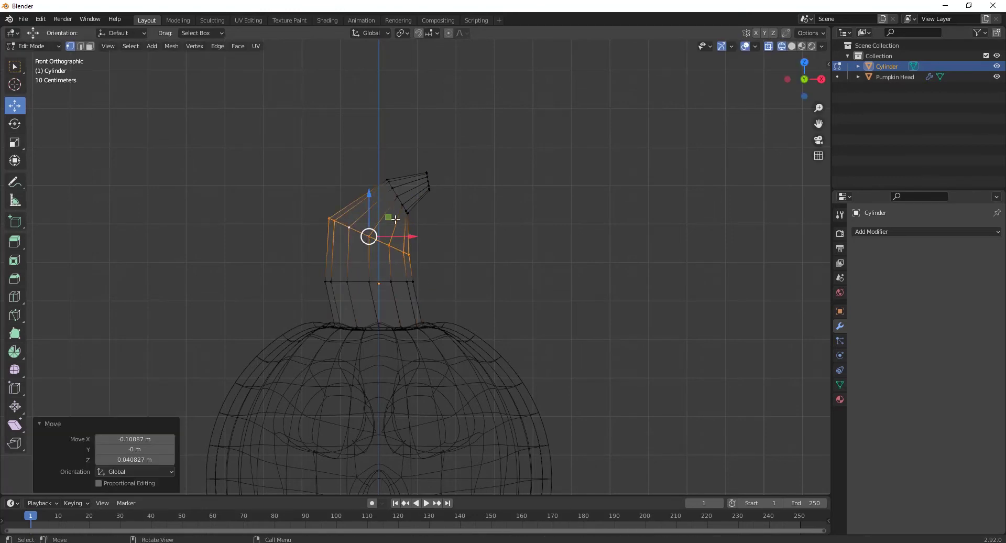
drag(416, 146, 455, 211)
scroll(461, 286, up, 1)
Widen the stem's base ring by a factor of about 1.57 and scale the entire stem by 0.949
alt+click(335, 339)
key(s)
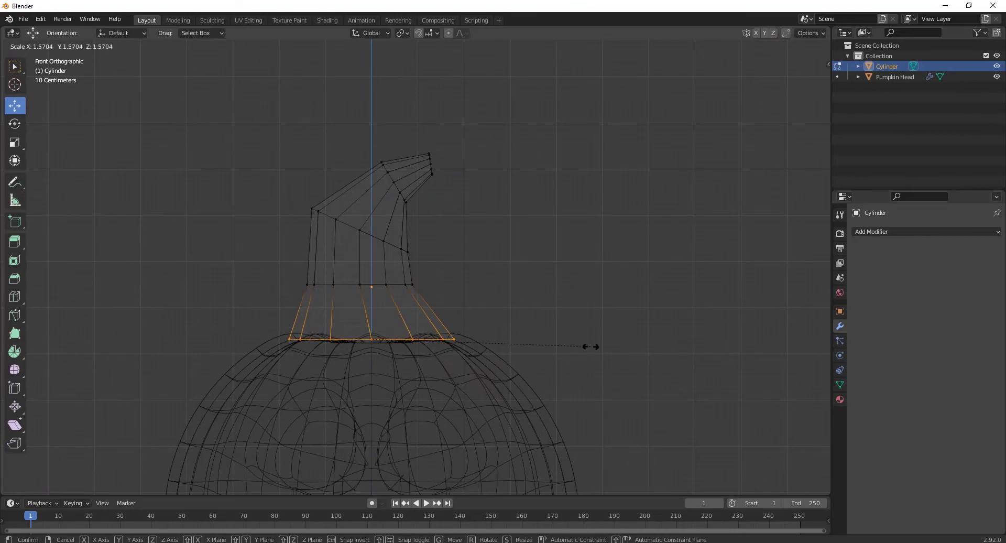
click(474, 312)
key(a)
key(s)
click(493, 155)
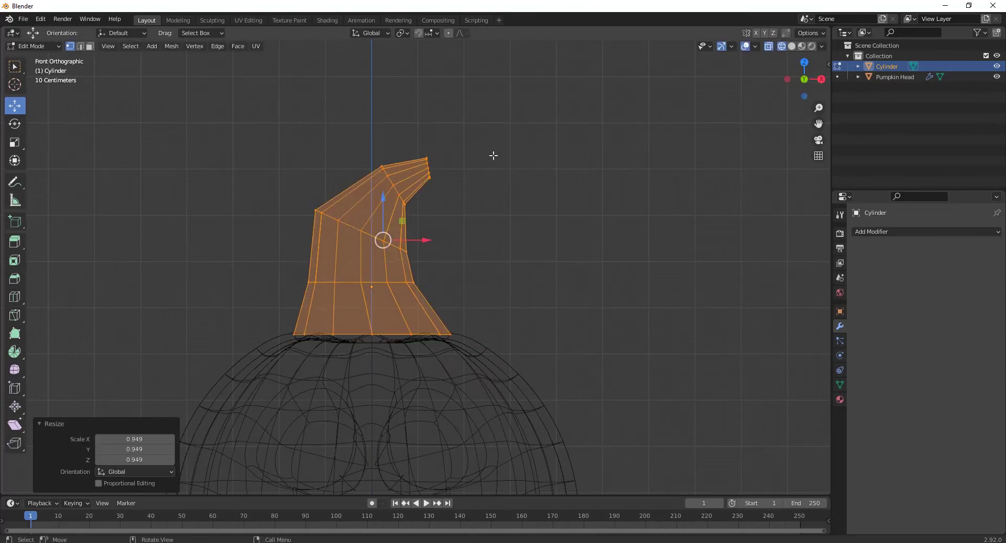
Extrude the stem's tip one more segment outward, then shrink and rotate its end ring
drag(489, 121, 420, 206)
key(e)
click(528, 198)
key(a)
drag(506, 132, 443, 189)
key(s)
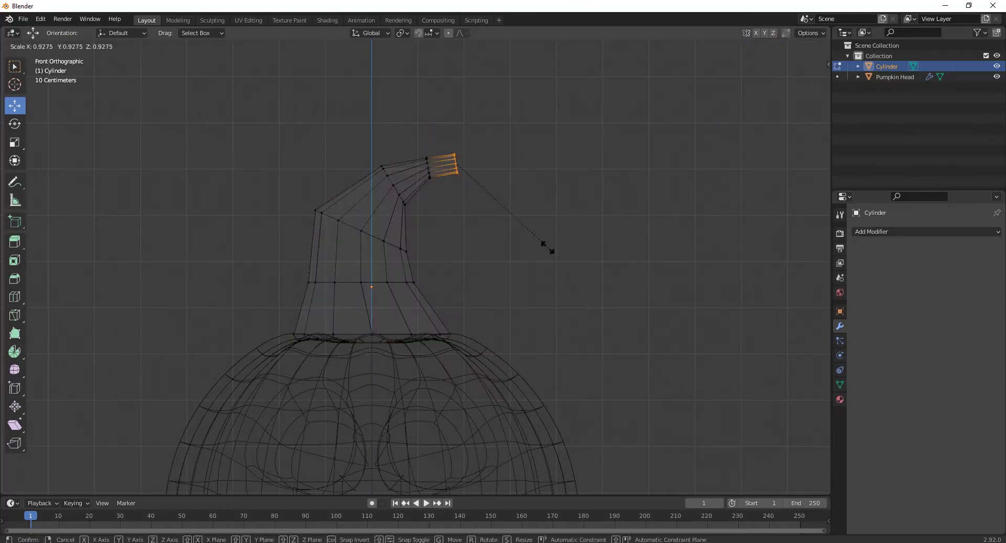
click(498, 225)
scroll(476, 222, up, 4)
shift+middle_drag(477, 223, 448, 300)
key(r)
click(470, 260)
Shift the stem's base ring slightly toward negative X in top view and scale it by 1.067
key(shift+z)
mouse_move(483, 334)
middle_down()
mouse_move(375, 351)
mouse_move(499, 337)
middle_up()
middle_drag(424, 376, 462, 306)
scroll(423, 355, up, 2)
key(3)
click(428, 374)
key(1)
alt+click(475, 315)
alt+middle_drag(501, 335, 510, 310)
scroll(510, 309, up, 1)
shift+middle_drag(513, 78, 497, 233)
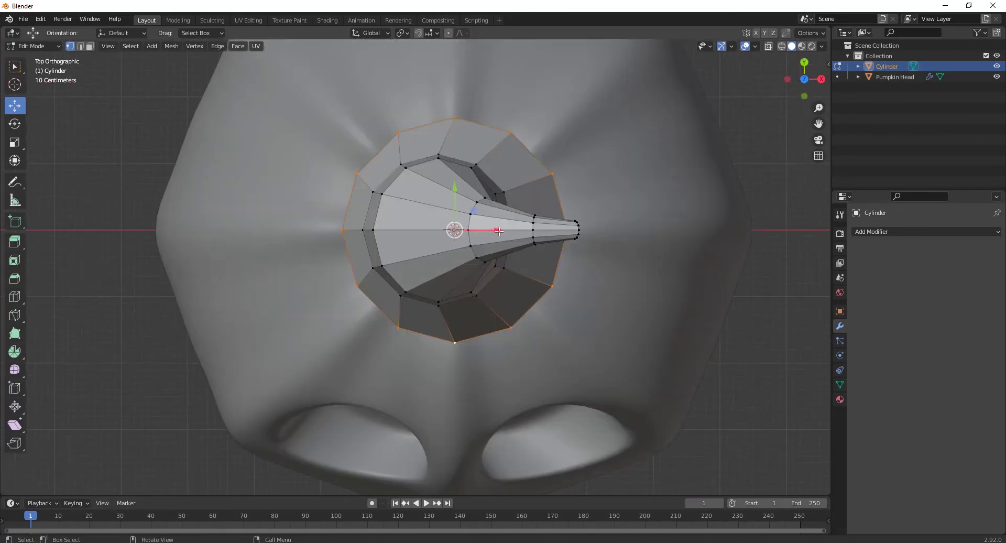
drag(495, 230, 480, 234)
key(s)
click(570, 269)
alt+middle_drag(570, 269, 582, 290)
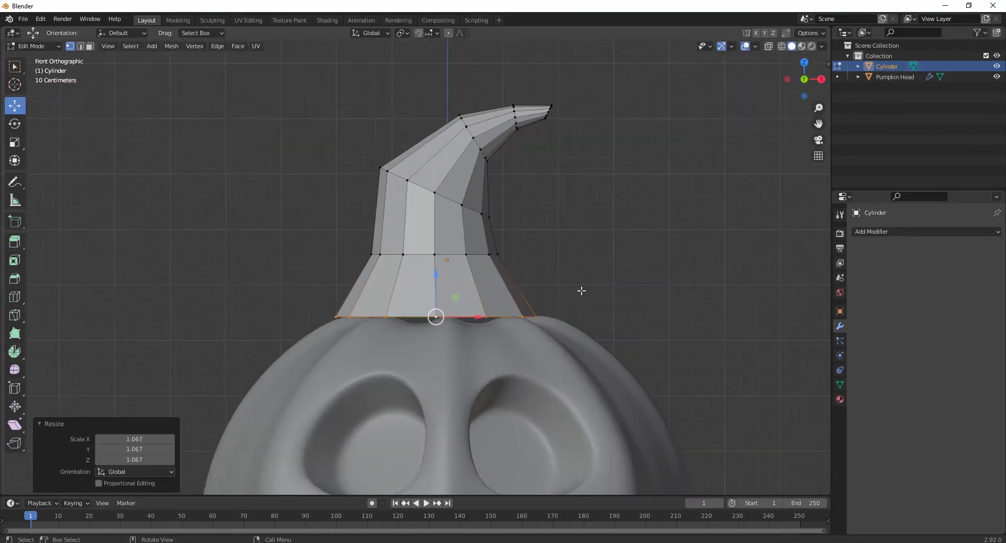
Widen the ring above the stem's base toward negative X and nudge it slightly along X
key(shift+z)
drag(344, 236, 414, 280)
key(s)
click(595, 279)
drag(511, 255, 508, 255)
Add a single loop cut just above the stem's base with a slide factor of 0.632
key(alt+a)
drag(417, 303, 416, 305)
click(15, 105)
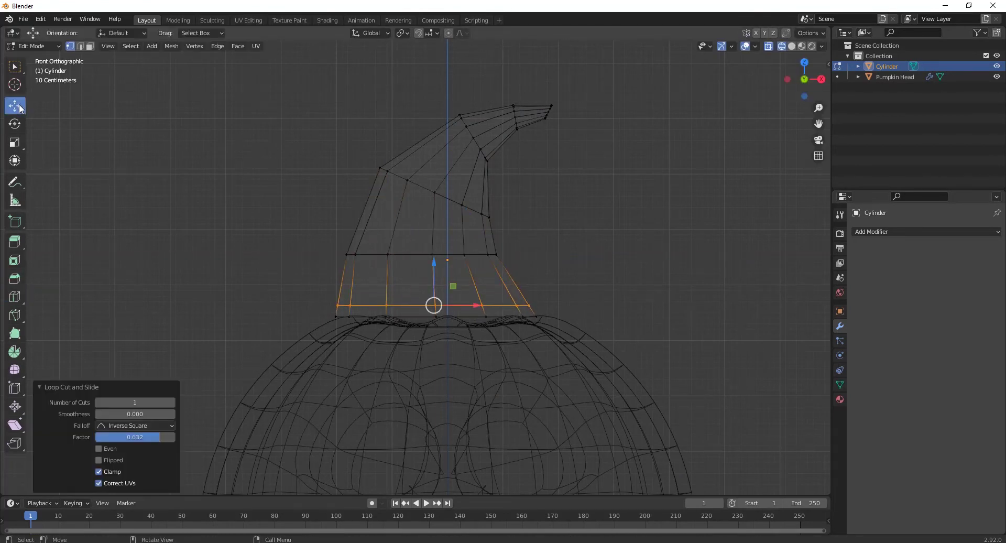
Select the two front faces of the stem's narrow base band and extrude them outward
key(shift+z)
middle_drag(514, 300, 402, 327)
key(3)
click(397, 310)
shift+click(424, 311)
key(KP_7)
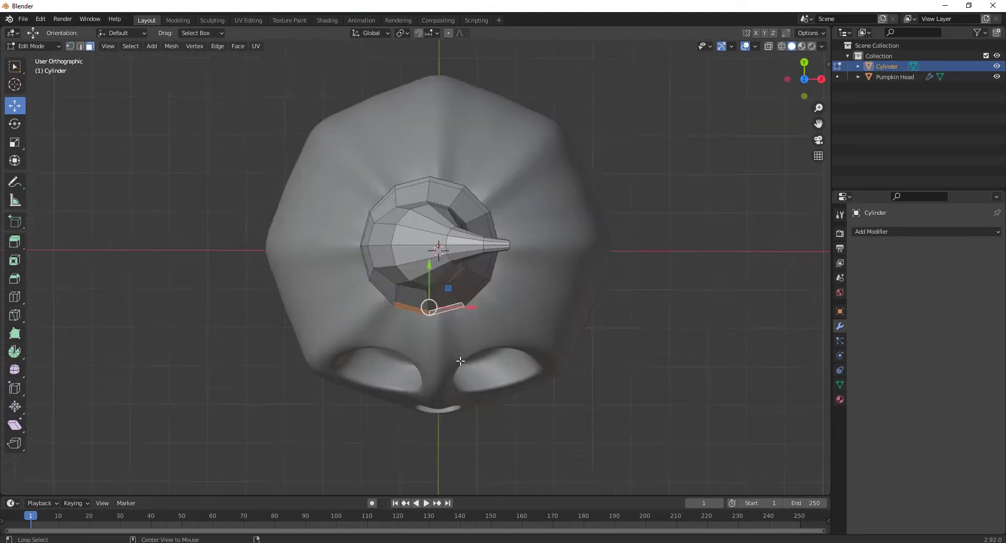
scroll(424, 311, up, 3)
shift+middle_drag(469, 430, 460, 312)
key(e)
click(460, 357)
Flatten the extruded front faces along Y to 0.134, extrude them further and scale the end to 0.288
key(y)
click(432, 260)
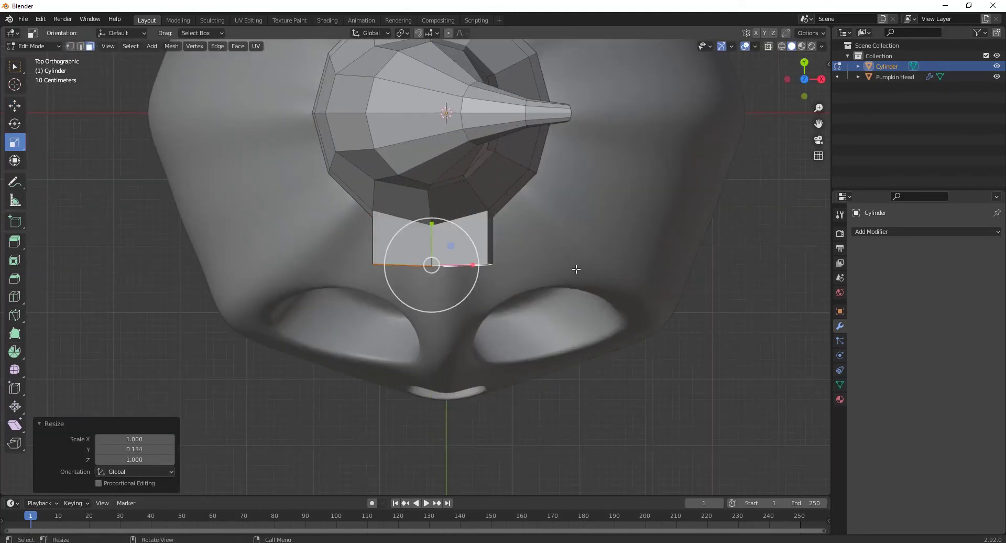
key(s)
click(465, 310)
Lower the front flap's vertices onto the pumpkin in right wireframe view, dropping its tip about 0.72 m along Z
key(KP_3)
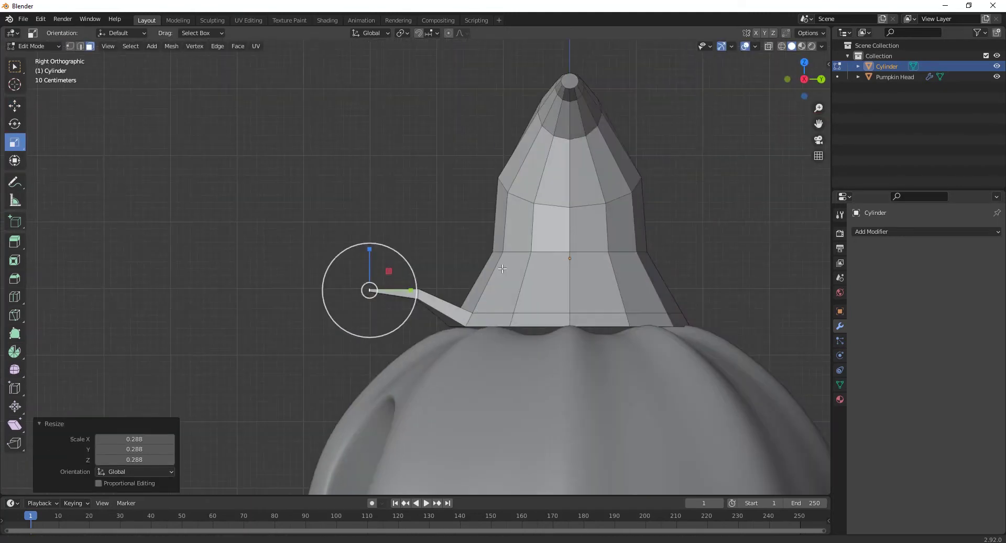
key(1)
scroll(342, 319, up, 2)
shift+middle_drag(342, 319, 424, 180)
key(shift+z)
click(12, 106)
drag(459, 131, 452, 191)
drag(370, 190, 436, 245)
drag(425, 188, 433, 257)
scroll(507, 279, down, 2)
key(KP_1)
key(shift+z)
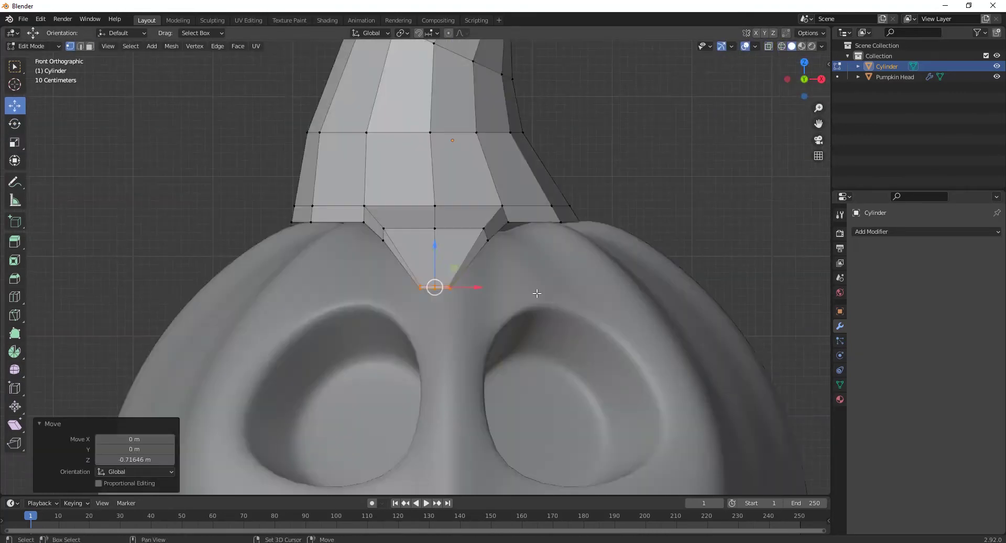
mouse_move(536, 292)
middle_down()
mouse_move(483, 314)
mouse_move(496, 330)
mouse_move(473, 293)
middle_up()
scroll(496, 325, down, 4)
shift+middle_drag(473, 376, 498, 284)
key(KP_1)
scroll(473, 241, up, 4)
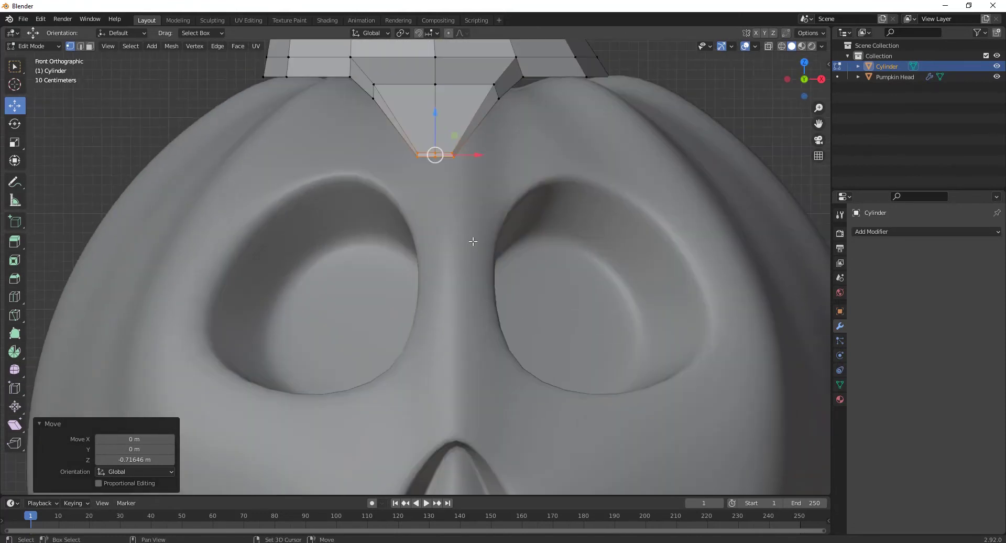
right_click(481, 214)
key(ctrl+z)
alt+middle_drag(458, 208, 310, 220)
middle_drag(419, 202, 498, 217)
Add a loop cut across the front flap's tapered section and raise it slightly along Z
key(ctrl+r)
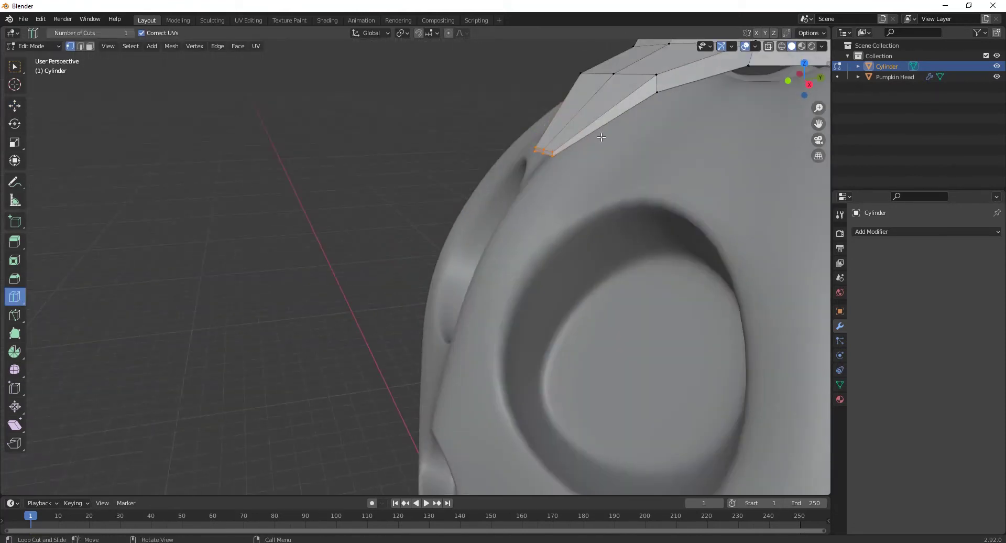
click(600, 137)
key(shift+space)
key(g)
drag(582, 75, 580, 62)
middle_drag(644, 199, 741, 207)
scroll(741, 207, down, 4)
Extrude the two base-band faces beside the front flap outward and lower them about 0.71 m along Z
scroll(510, 149, up, 2)
middle_drag(494, 149, 398, 183)
key(3)
click(452, 234)
shift+click(504, 236)
middle_drag(516, 257, 614, 314)
key(e)
click(517, 232)
alt+middle_drag(517, 233, 511, 191)
drag(455, 204, 455, 250)
alt+middle_drag(454, 250, 456, 303)
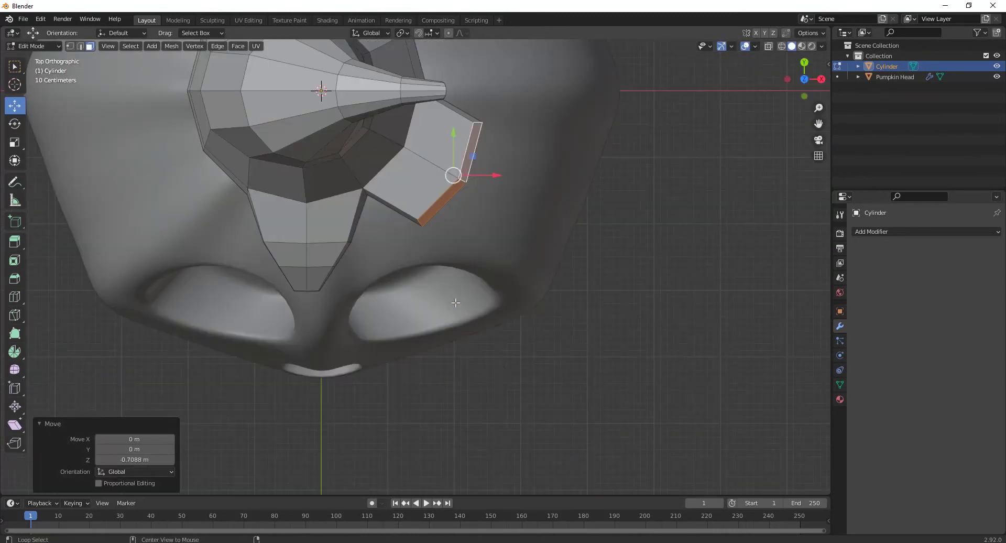
Extrude the side flap's end faces about 0.87 m further and move them down along Z
click(477, 205)
key(KP_1)
click(584, 316)
key(g)
key(z)
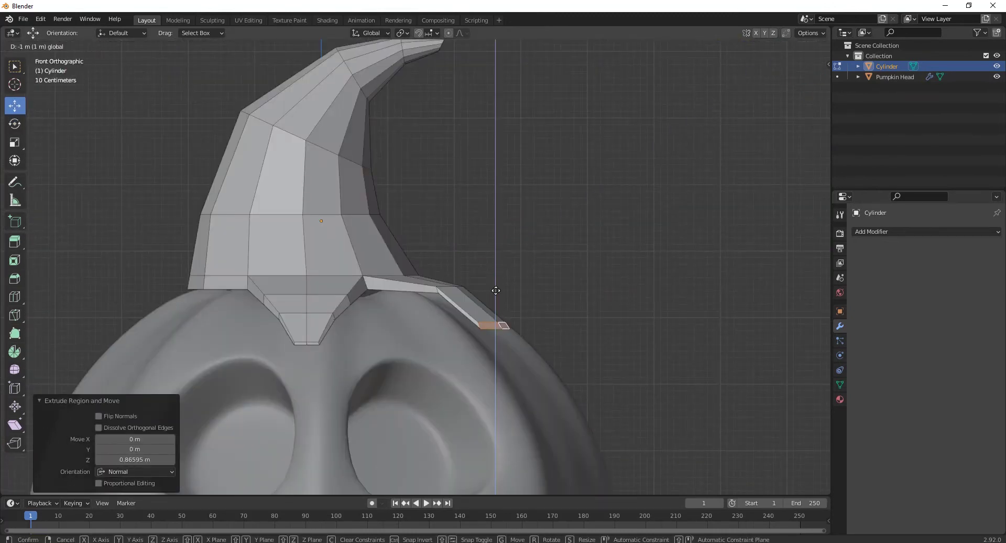
click(596, 318)
alt+middle_drag(566, 321, 429, 362)
key(shift+z)
key(r)
click(543, 321)
scroll(544, 321, down, 3)
key(ctrl+z)
key(shift+z)
Rotate the side flap's end faces by -51.8° in the view plane
scroll(402, 333, up, 4)
key(r)
click(362, 280)
middle_drag(360, 283, 486, 313)
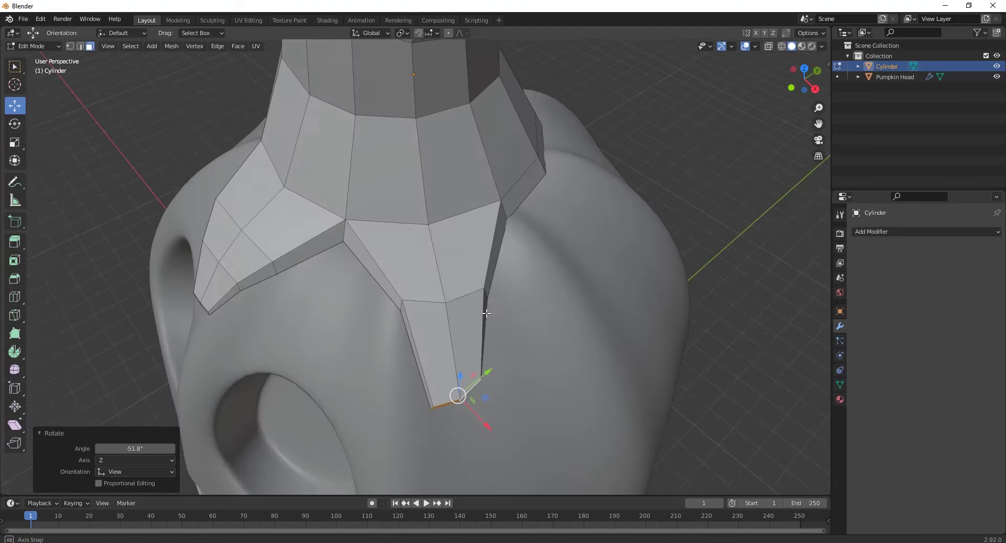
Scale down and reposition the first side flap's end faces so its tip tapers
key(s)
click(469, 381)
scroll(621, 355, down, 1)
click(452, 329)
Select the first side flap's middle and tip vertices and lower them along Z onto the head
mouse_move(599, 329)
middle_down()
mouse_move(532, 292)
mouse_move(456, 292)
mouse_move(423, 310)
mouse_move(479, 313)
middle_up()
key(1)
scroll(422, 309, up, 3)
key(shift+z)
drag(355, 246, 394, 288)
middle_drag(394, 288, 389, 285)
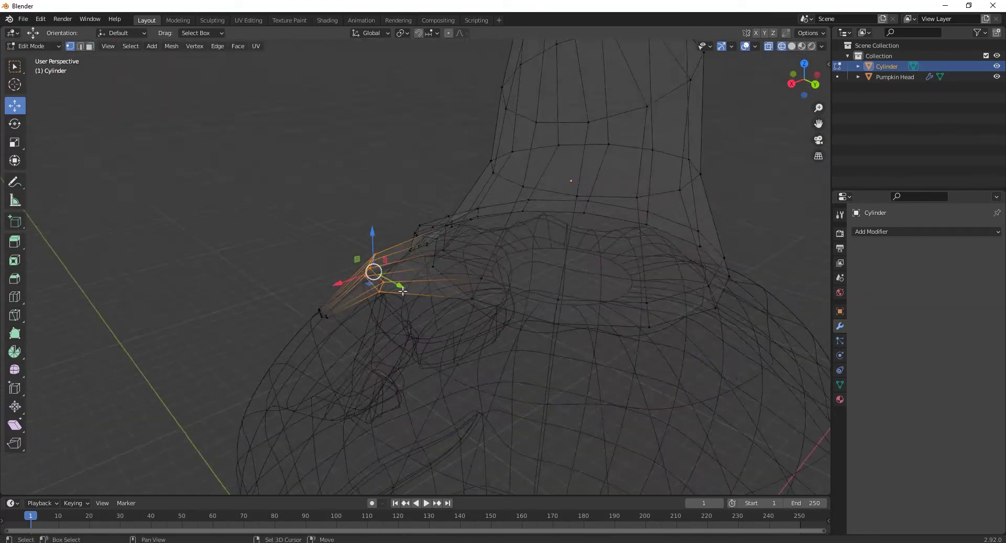
key(shift+z)
drag(377, 235, 378, 244)
click(391, 241)
middle_drag(392, 241, 396, 311)
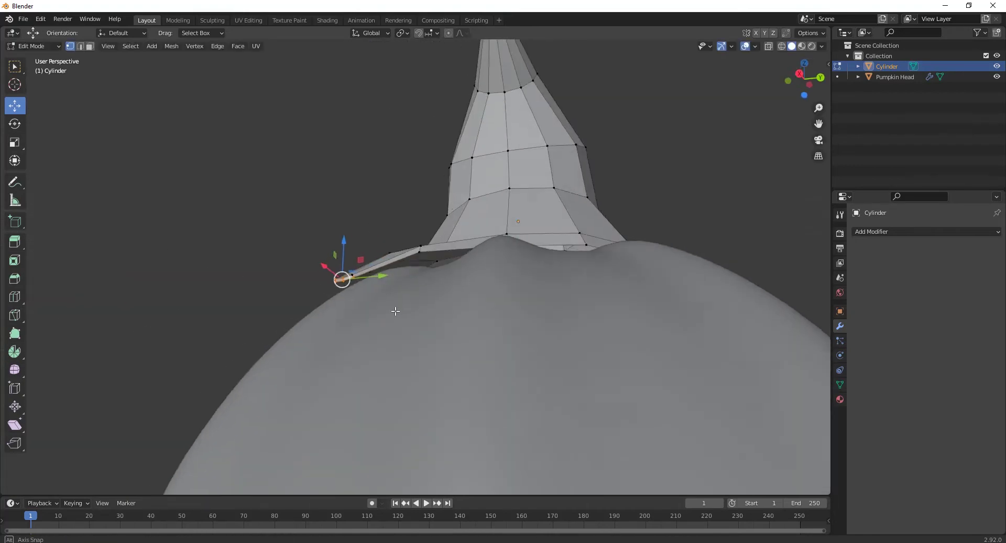
Extrude the two base-band faces on the front flap's other side outward, scale them to 0.58 and lower them along Z
middle_drag(353, 248, 456, 346)
key(3)
click(374, 358)
shift+click(350, 369)
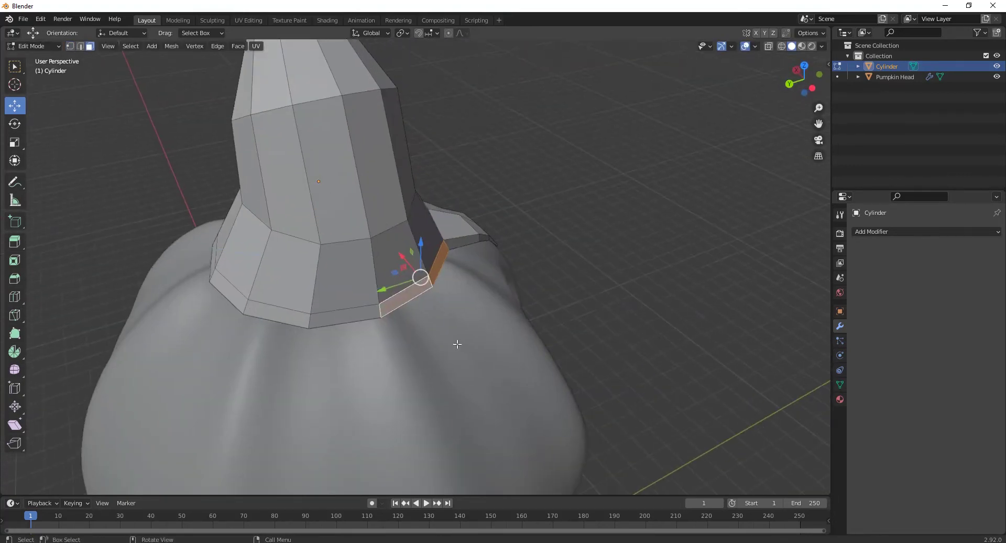
key(e)
click(556, 348)
alt+middle_drag(556, 349, 400, 146)
key(g)
key(z)
click(531, 201)
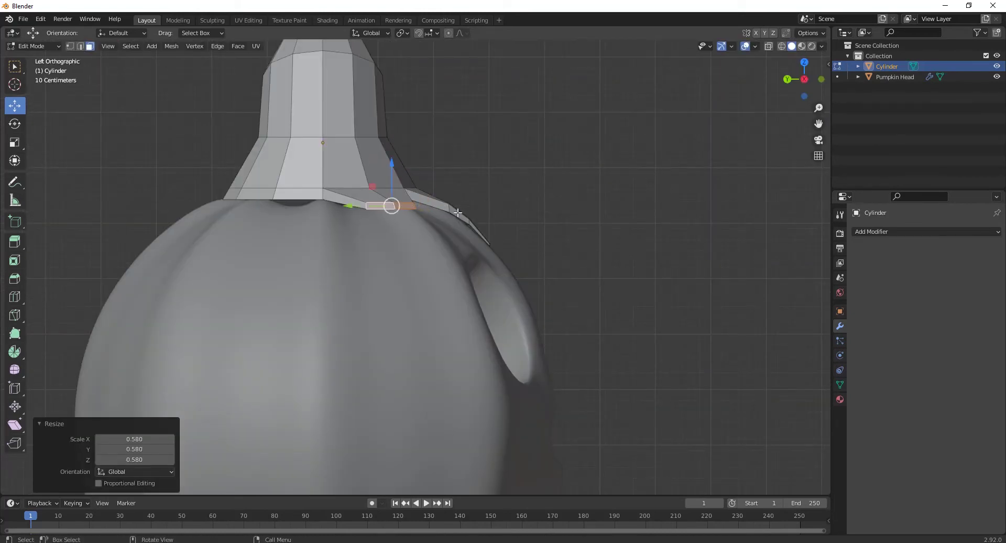
Extrude the second side flap's end faces further, scale them down and lower them about 0.88 m along Z
key(e)
click(538, 199)
key(s)
click(498, 218)
key(g)
key(z)
click(498, 265)
middle_drag(498, 265, 432, 314)
scroll(360, 209, up, 1)
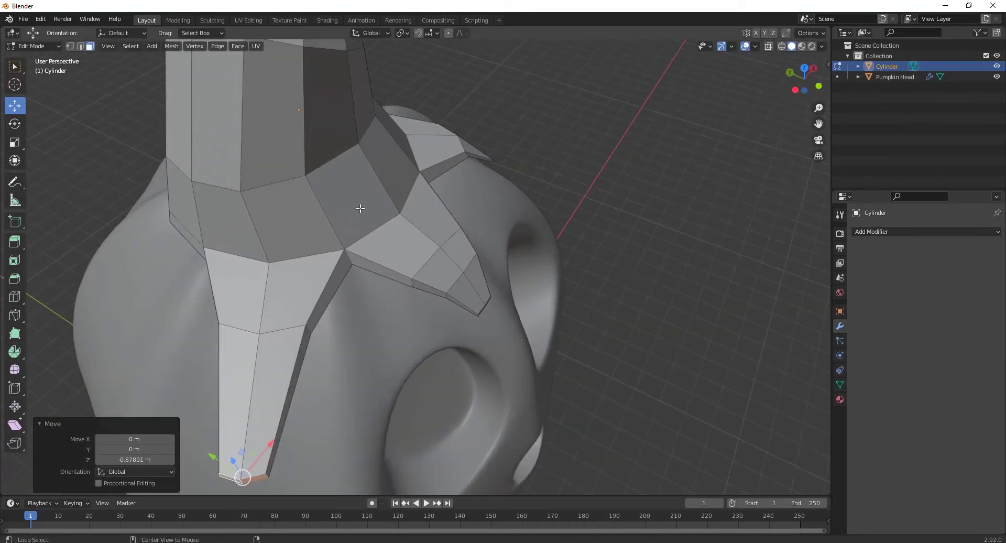
Rotate, move and scale down the second side flap's end faces to shape its tip
alt+middle_drag(360, 209, 393, 274)
scroll(373, 373, up, 2)
key(r)
click(353, 402)
key(g)
click(332, 346)
key(s)
click(353, 354)
scroll(393, 274, down, 4)
click(555, 229)
Adjust the heights of the second side flap's middle and tip vertices along Z to follow the head
middle_drag(555, 229, 362, 259)
scroll(383, 251, up, 2)
key(shift+z)
key(1)
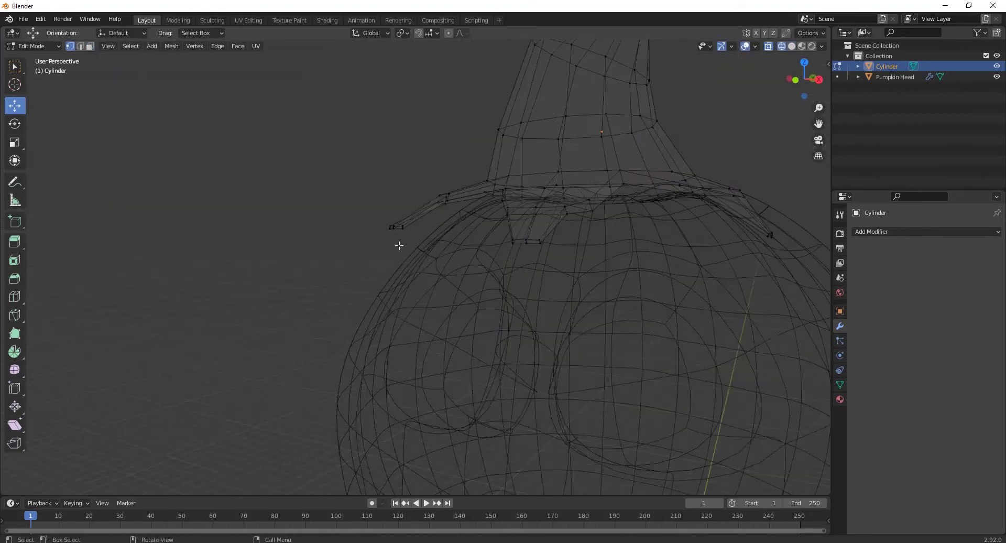
drag(421, 170, 421, 189)
drag(332, 233, 411, 263)
drag(396, 209, 406, 260)
scroll(419, 259, down, 3)
key(shift+z)
Lower the selected edge vertices of the side flap slightly along Z to close the gap to the head
middle_drag(430, 257, 563, 296)
middle_drag(307, 245, 546, 225)
scroll(546, 225, up, 2)
middle_drag(297, 247, 333, 265)
drag(317, 223, 350, 254)
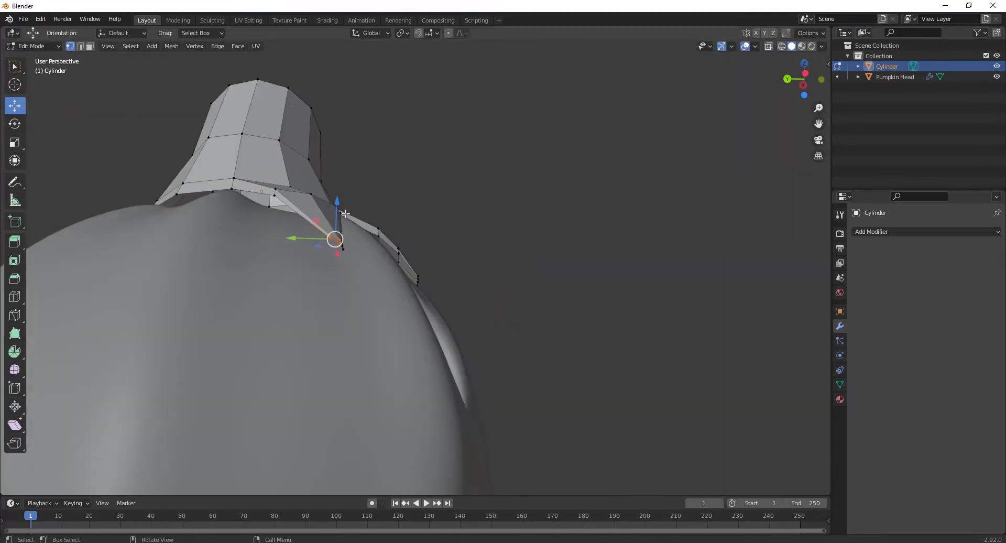
drag(337, 202, 336, 214)
click(472, 256)
Extrude two base-band faces at the rear about 1.13 m outward and scale them to 0.57
middle_drag(472, 256, 407, 377)
scroll(388, 298, down, 2)
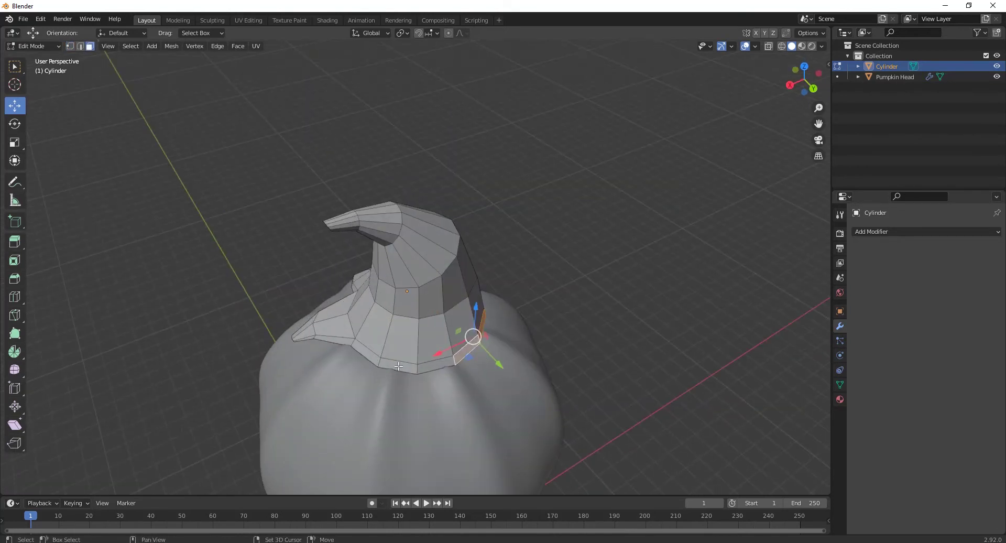
key(e)
click(543, 402)
alt+middle_drag(542, 402, 456, 415)
scroll(490, 338, up, 2)
shift+middle_drag(490, 339, 477, 209)
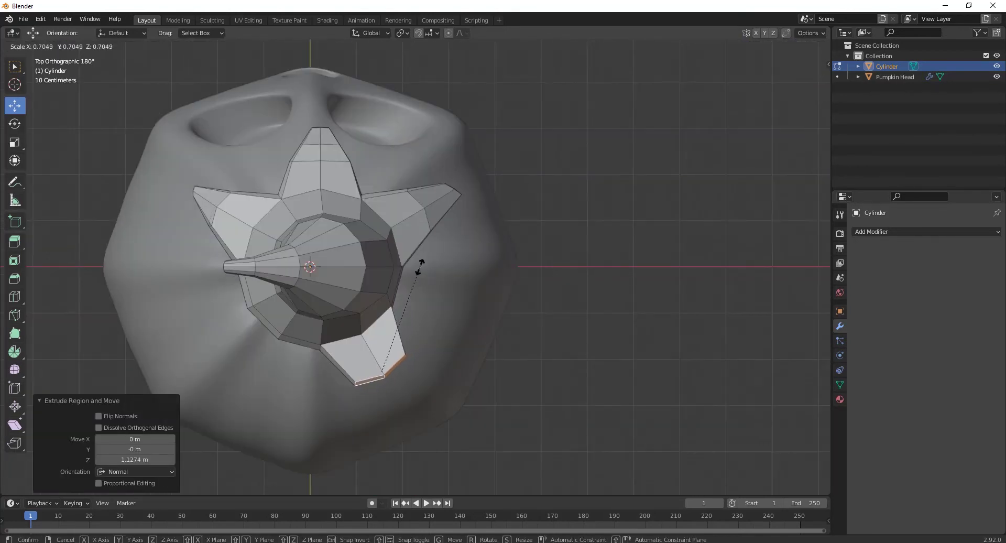
click(415, 288)
Extrude the rear flap's end faces further outward into a narrower tip
scroll(423, 370, up, 2)
shift+middle_drag(423, 370, 456, 206)
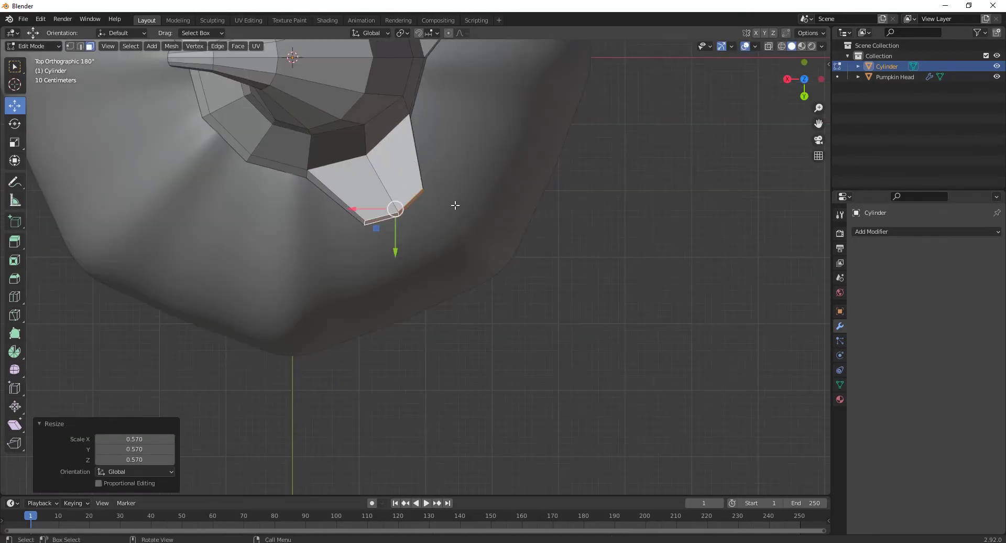
click(498, 257)
Lower the rear flap's middle and end vertices along Z, dropping the tip about 0.51 m
key(KP_3)
key(shift+z)
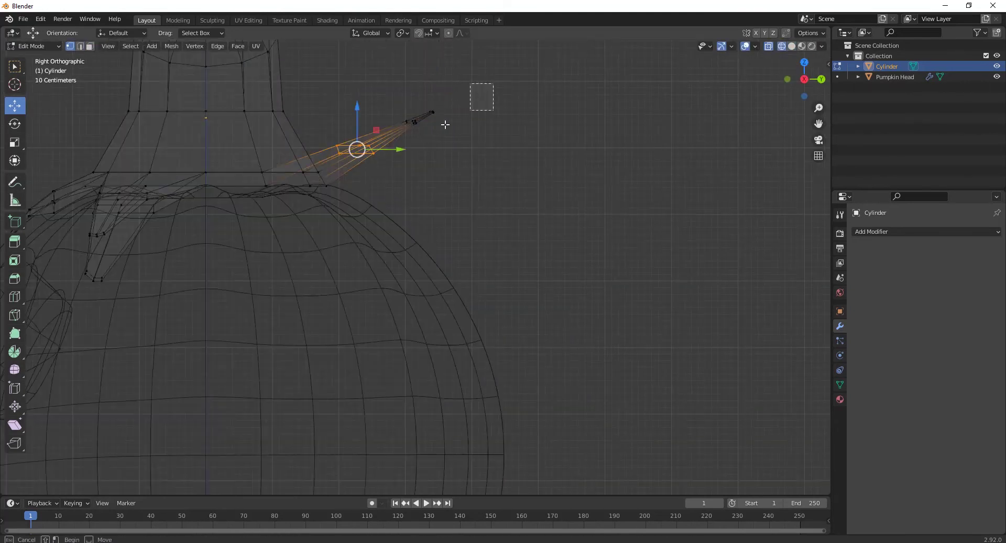
drag(412, 130, 412, 131)
drag(505, 90, 396, 200)
drag(413, 131, 401, 207)
key(g)
click(393, 187)
drag(412, 164, 412, 198)
middle_drag(412, 198, 323, 256)
key(shift+z)
mouse_move(399, 220)
middle_down()
mouse_move(301, 197)
mouse_move(530, 198)
middle_up()
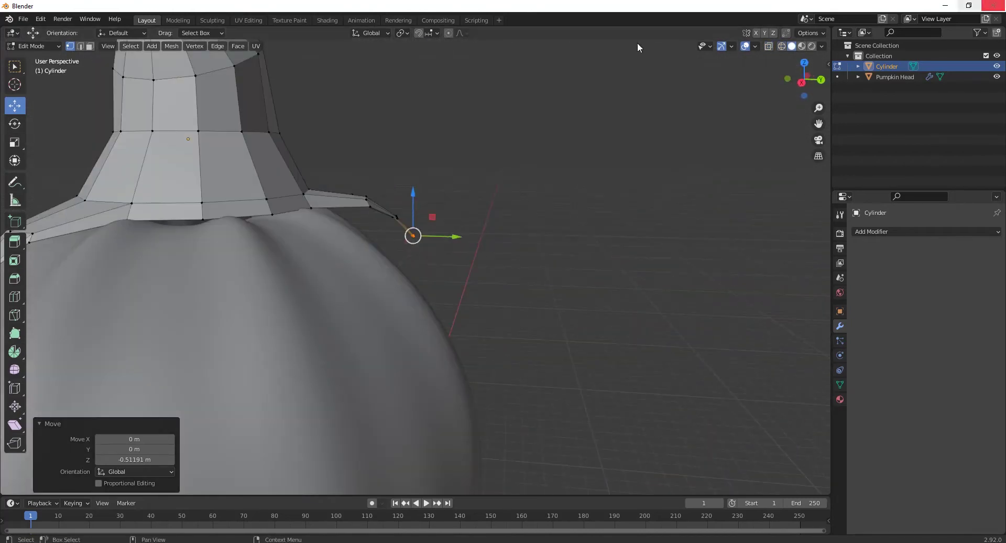
Extrude the two remaining rear base-band faces outward for the last flap and scale them to 0.564
mouse_move(556, 111)
middle_down()
mouse_move(494, 175)
mouse_move(534, 138)
middle_up()
scroll(493, 175, down, 3)
key(3)
click(333, 271)
shift+click(347, 259)
middle_drag(347, 259, 302, 348)
key(e)
click(401, 317)
key(g)
key(z)
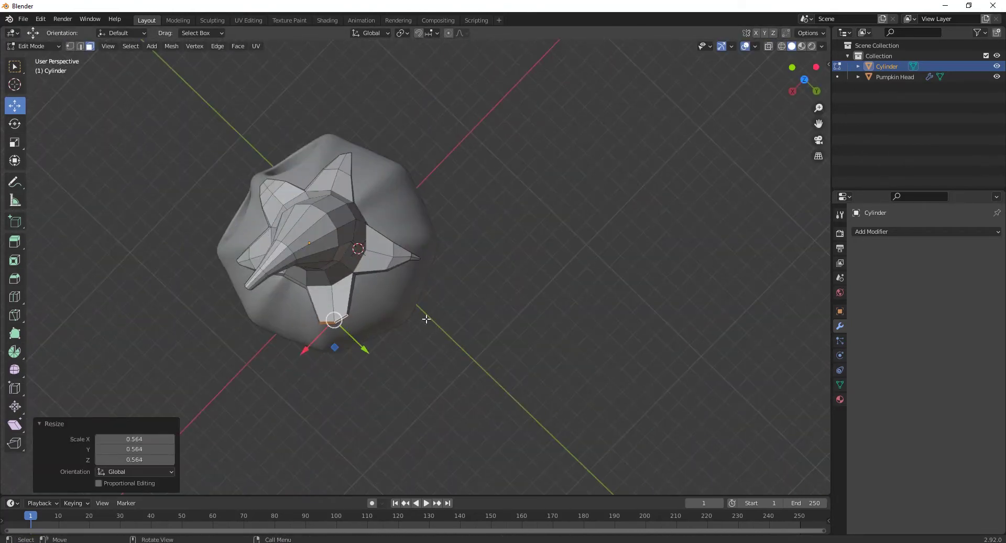
Extrude the last flap's end faces further, scale them down and lower them along Z
key(e)
click(428, 350)
key(s)
click(394, 321)
alt+middle_drag(394, 321, 449, 175)
drag(417, 165, 418, 242)
mouse_move(417, 242)
middle_down()
mouse_move(409, 243)
mouse_move(421, 262)
mouse_move(493, 260)
mouse_move(361, 264)
mouse_move(419, 246)
middle_up()
Select the last flap's tip vertices and lower them along Z so the flap drapes over the head
scroll(494, 260, up, 3)
key(1)
key(alt+z)
drag(425, 152, 466, 194)
drag(446, 135, 440, 192)
scroll(440, 192, down, 4)
middle_drag(440, 191, 381, 220)
scroll(382, 272, up, 2)
drag(346, 321, 304, 357)
middle_drag(354, 351, 456, 283)
Add a loop cut with a 0.165 slide factor across the last flap's wide section and raise it about 0.12 m
scroll(305, 274, up, 4)
click(14, 297)
drag(307, 335, 328, 351)
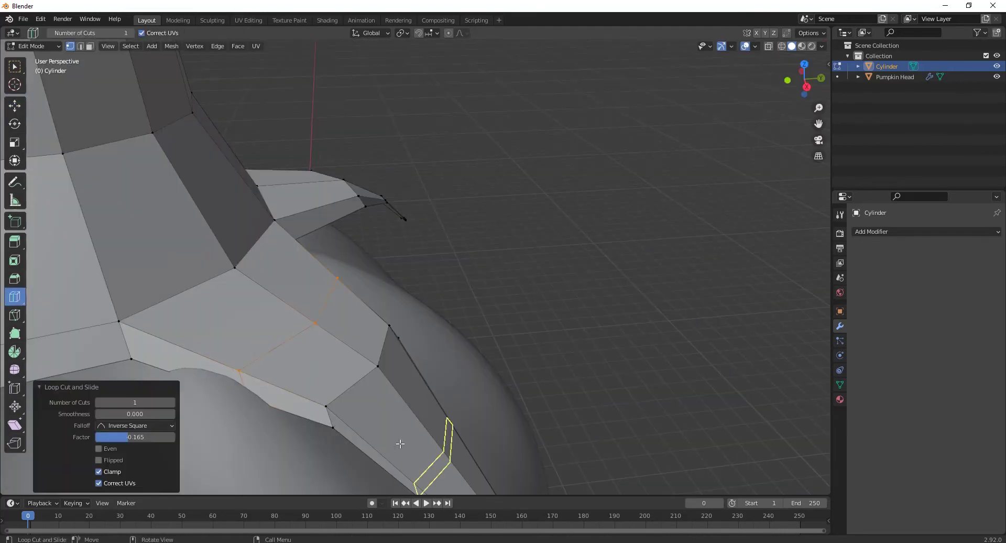
scroll(253, 282, down, 3)
key(g)
click(435, 359)
click(355, 302)
key(g)
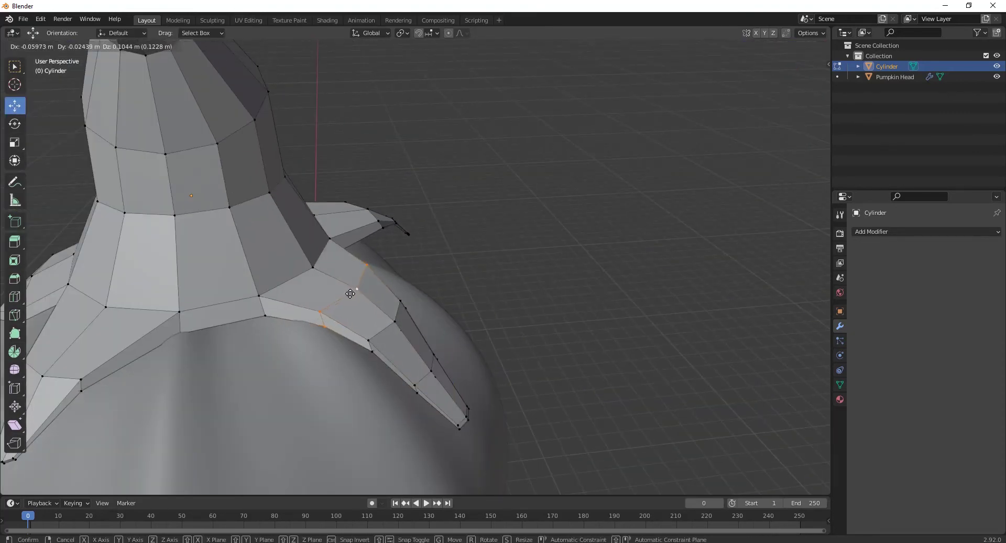
click(350, 292)
Add a Subdivision Surface modifier to the stem
scroll(350, 292, down, 5)
middle_drag(524, 330, 503, 330)
middle_drag(362, 330, 488, 314)
scroll(488, 314, down, 3)
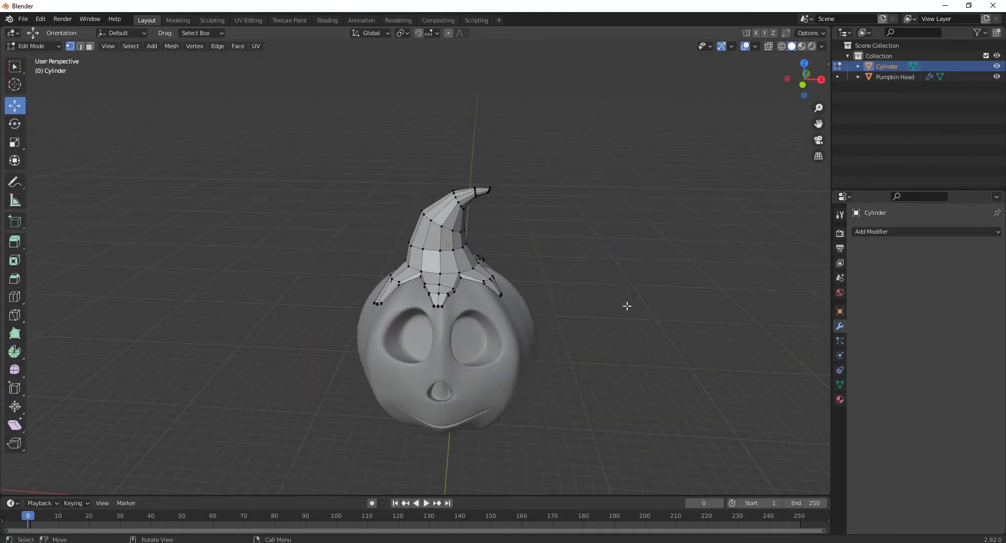
click(943, 232)
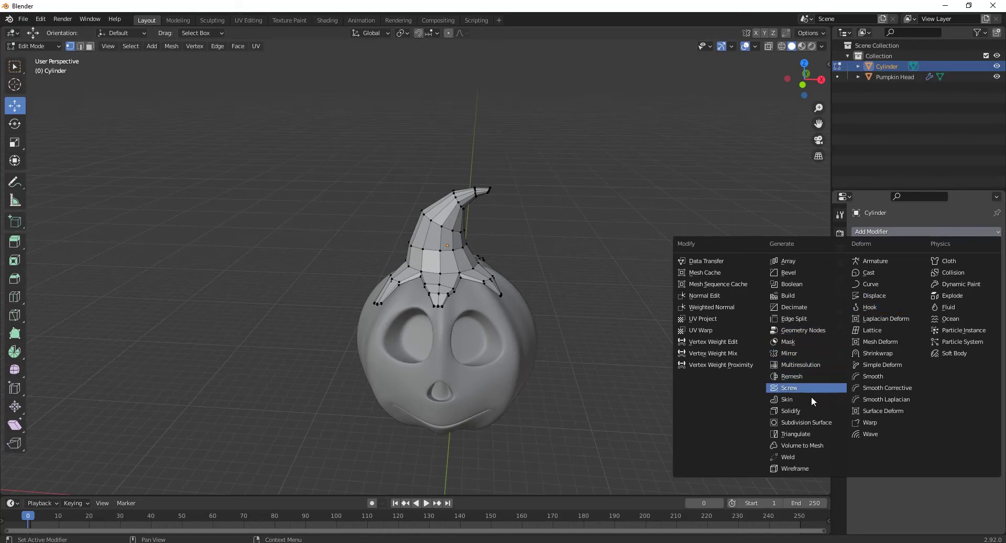
click(814, 420)
scroll(705, 310, up, 1)
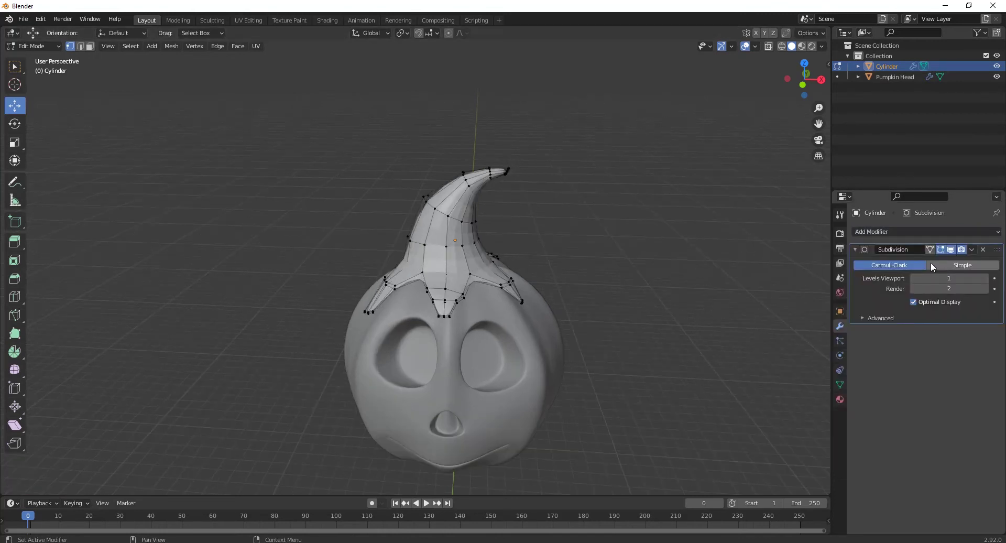
Return the stem to Object Mode and open the Sculpting workspace
middle_drag(603, 257, 382, 260)
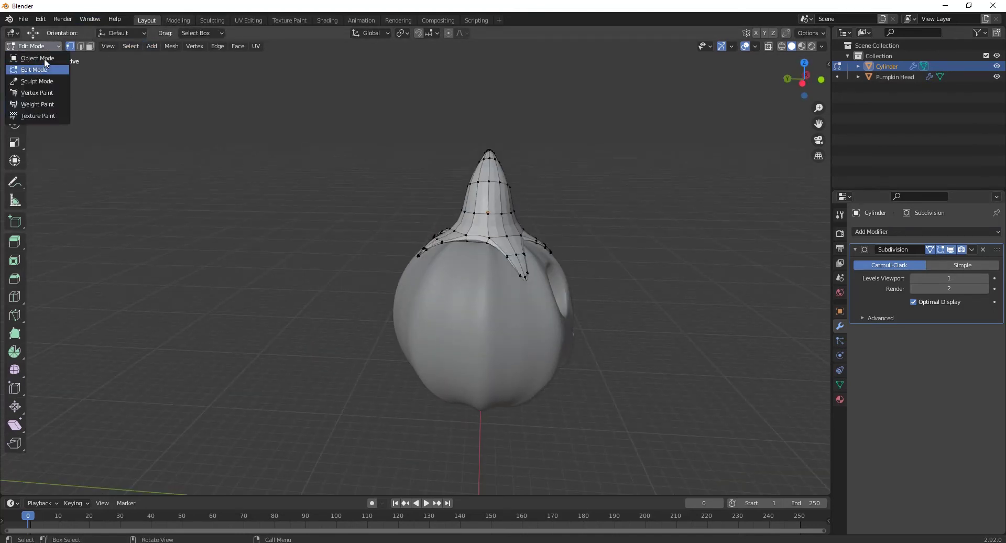
click(44, 58)
middle_drag(344, 177, 428, 252)
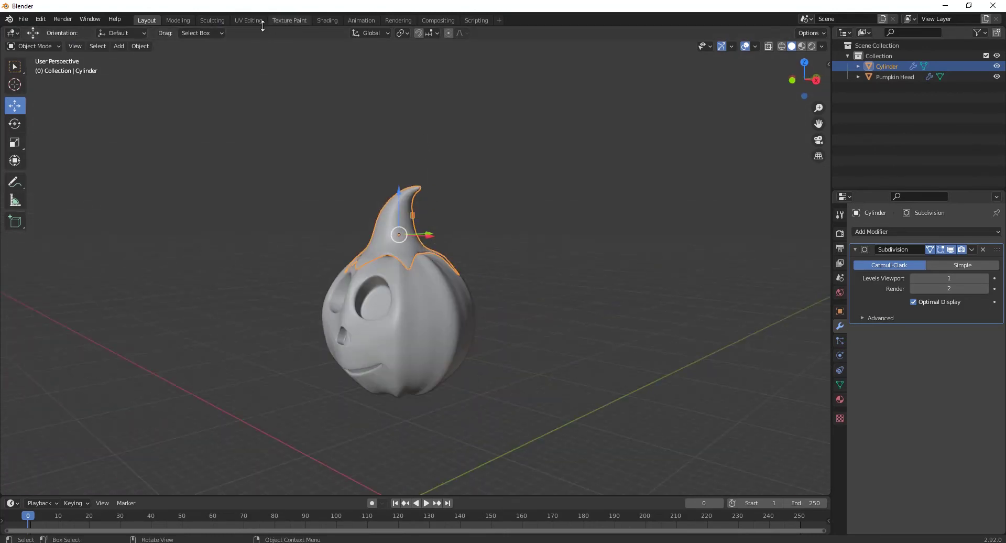
click(333, 22)
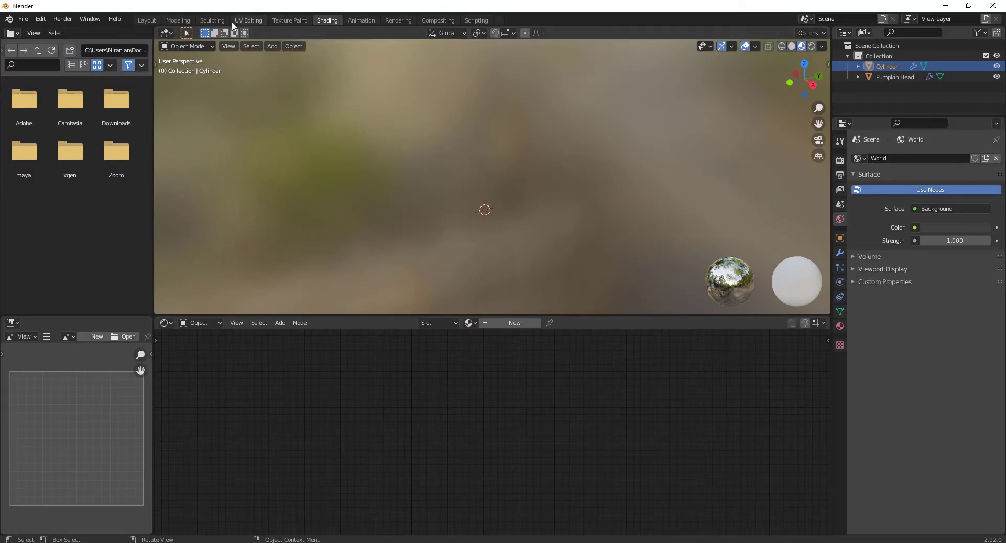
click(212, 20)
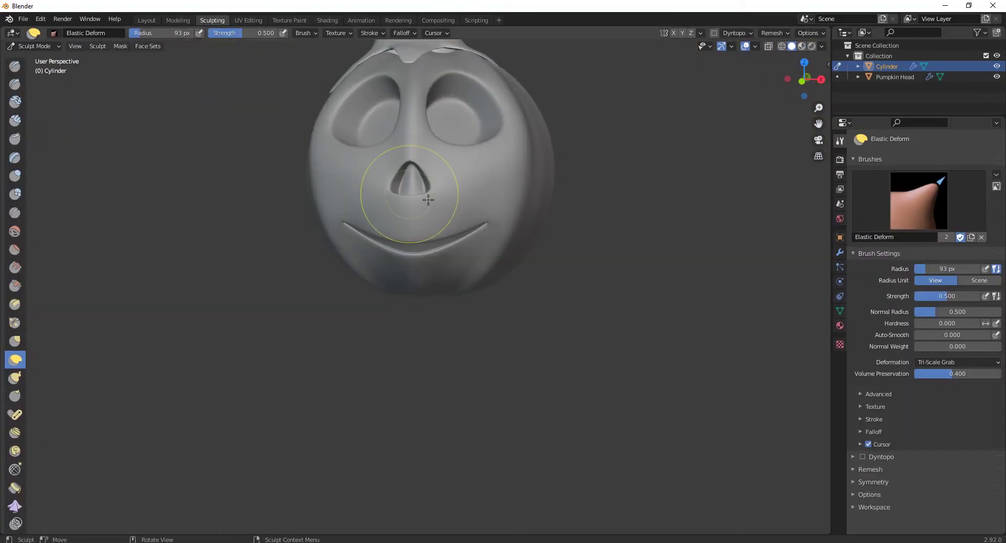
Thicken the stem's base flaps with the Inflate brush at 93 px radius and 0.981 strength
mouse_move(428, 199)
shift+middle_down()
mouse_move(414, 383)
mouse_move(498, 378)
shift+middle_up()
key(i)
scroll(246, 259, up, 4)
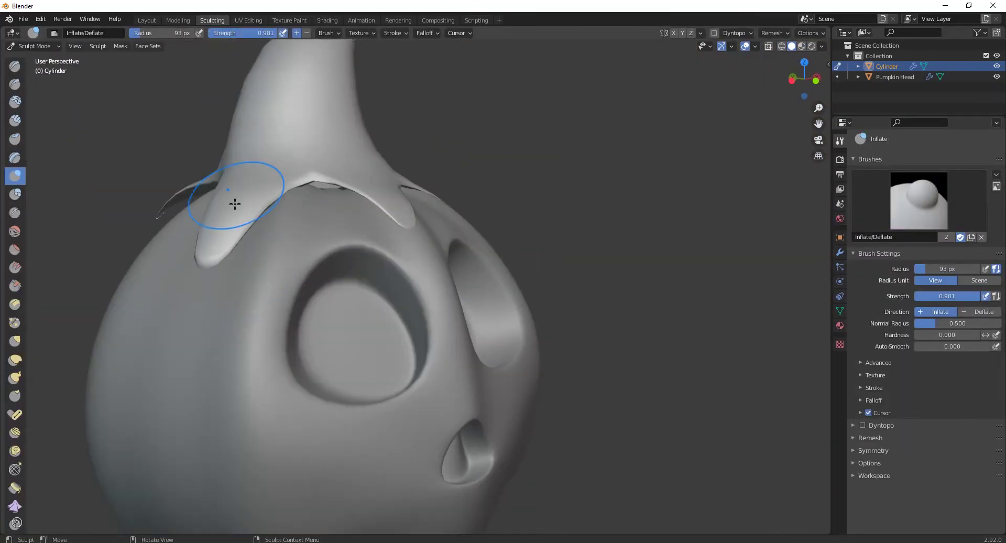
mouse_move(235, 204)
middle_down()
mouse_move(294, 235)
mouse_move(301, 267)
mouse_move(335, 299)
middle_up()
drag(323, 367, 314, 376)
middle_drag(315, 377, 345, 383)
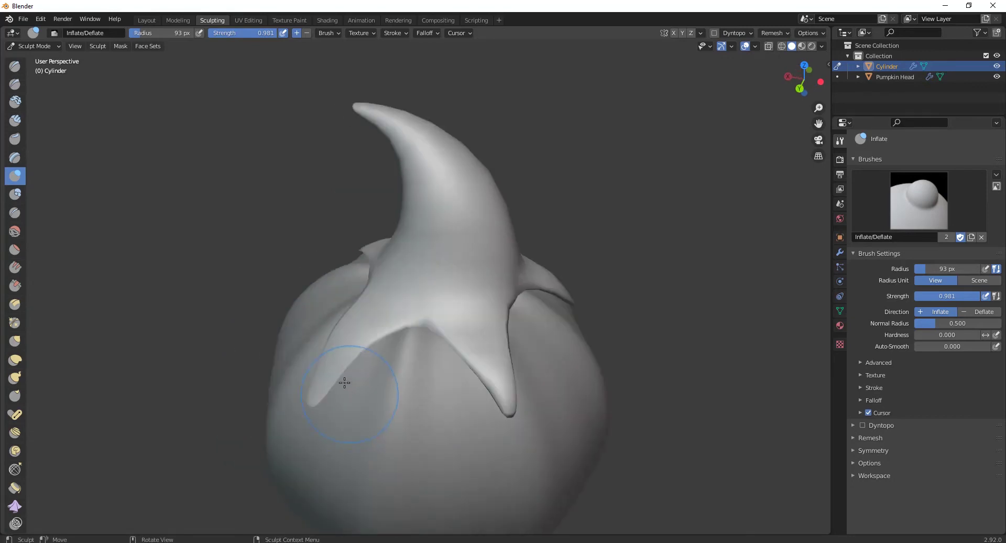
Reshape the stem and its flaps with the Elastic Deform brush, working around to the front view
scroll(344, 383, down, 3)
middle_drag(426, 262, 209, 236)
scroll(375, 254, up, 2)
middle_drag(394, 254, 517, 283)
click(15, 359)
mouse_move(375, 327)
middle_down()
mouse_move(402, 336)
mouse_move(231, 239)
middle_up()
middle_drag(295, 268, 786, 246)
key(KP_1)
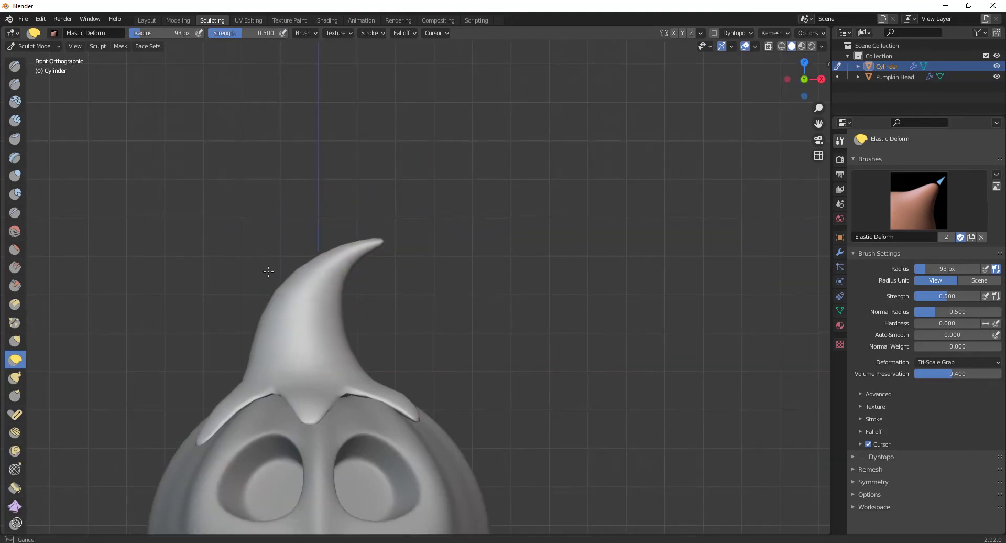
Thicken the stem's curved tip with the Inflate brush
key(i)
scroll(360, 200, up, 3)
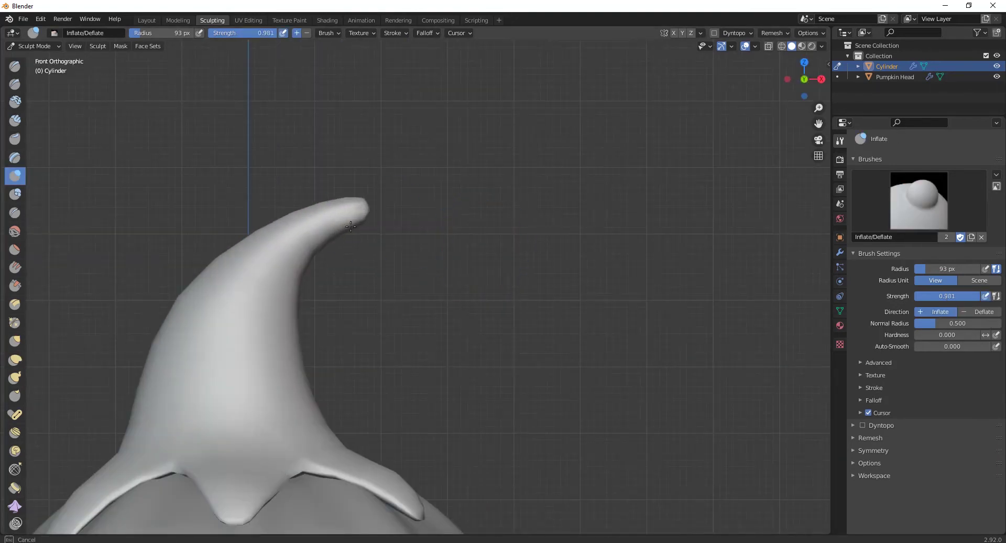
alt+middle_drag(331, 222, 532, 188)
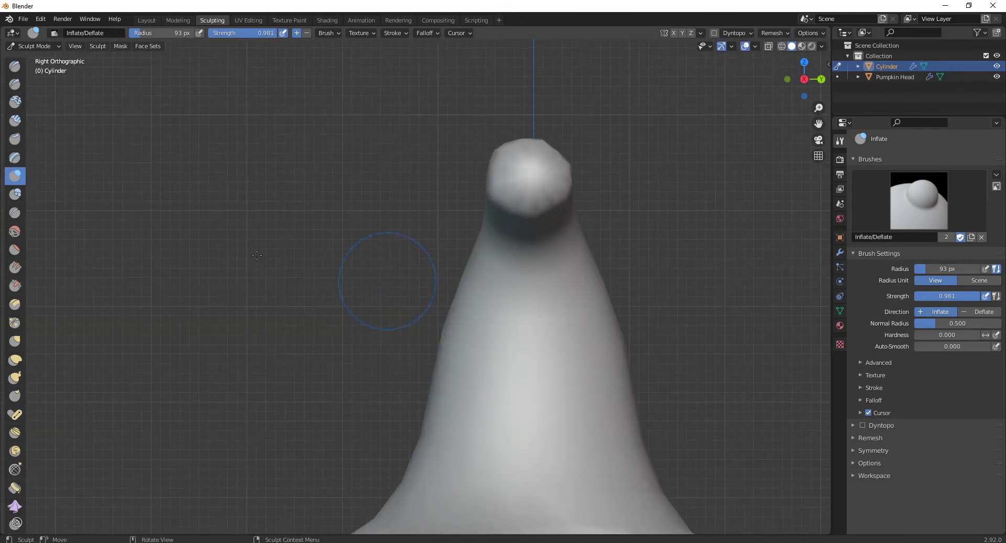
Build up the blunt end of the stem tip with the Layer brush at full strength
click(14, 158)
mouse_move(553, 180)
mouse_down()
mouse_move(539, 195)
mouse_move(541, 173)
mouse_up()
scroll(541, 178, down, 3)
mouse_move(541, 178)
middle_down()
mouse_move(566, 366)
mouse_move(582, 388)
middle_up()
scroll(471, 227, down, 2)
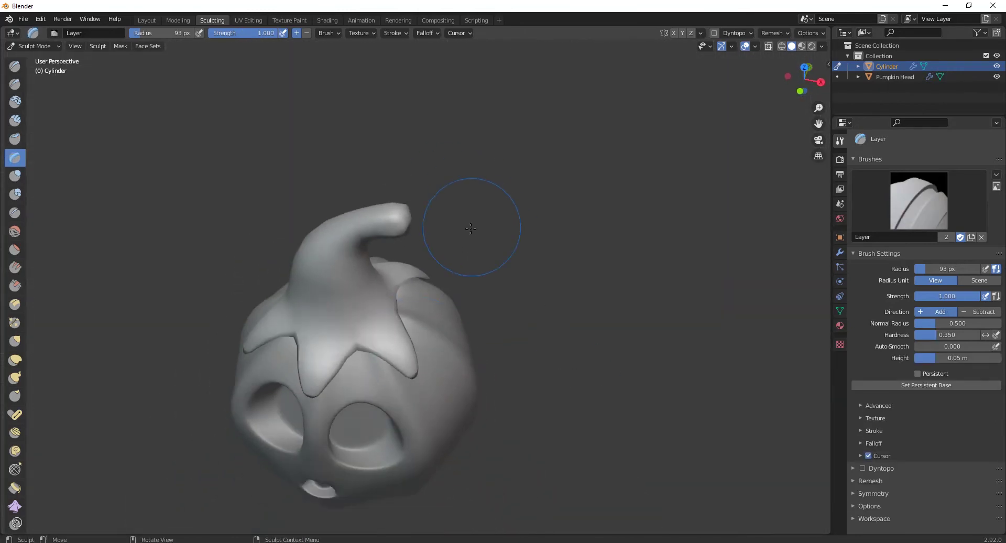
Pull the stem's base flap tips outward and adjust their spread from the top view with the Snake Hook brush
alt+middle_drag(431, 257, 398, 387)
click(15, 378)
scroll(440, 326, up, 2)
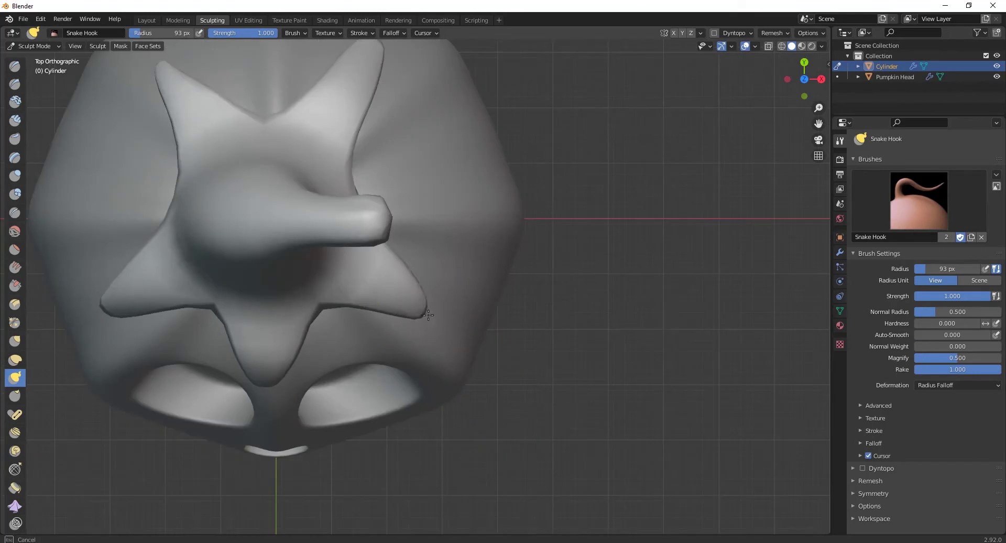
mouse_move(420, 319)
alt+middle_down()
mouse_move(395, 167)
mouse_move(414, 243)
alt+middle_up()
drag(388, 125, 386, 117)
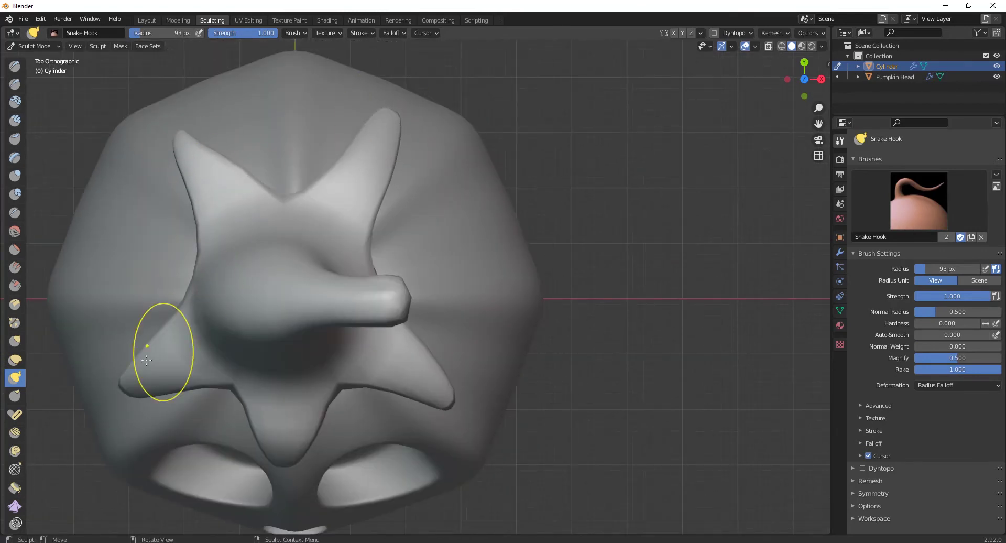
drag(267, 433, 288, 435)
mouse_move(288, 435)
alt+middle_down()
mouse_move(307, 443)
mouse_move(364, 270)
alt+middle_up()
drag(364, 283, 346, 314)
mouse_move(346, 314)
alt+middle_down()
mouse_move(286, 292)
mouse_move(406, 289)
mouse_move(546, 229)
mouse_move(508, 220)
alt+middle_up()
Fit the stem's rear and side flaps against the head with the Elastic Deform brush
scroll(509, 221, down, 4)
mouse_move(508, 220)
middle_down()
mouse_move(468, 287)
mouse_move(448, 283)
middle_up()
scroll(469, 288, up, 3)
key(i)
scroll(325, 275, up, 2)
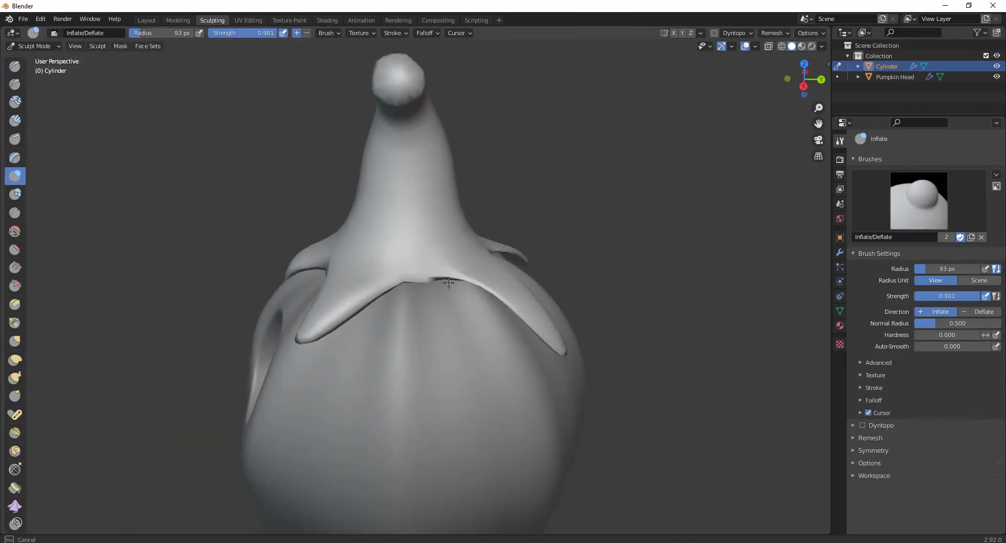
click(15, 360)
mouse_move(79, 321)
middle_down()
mouse_move(428, 304)
mouse_move(473, 262)
middle_up()
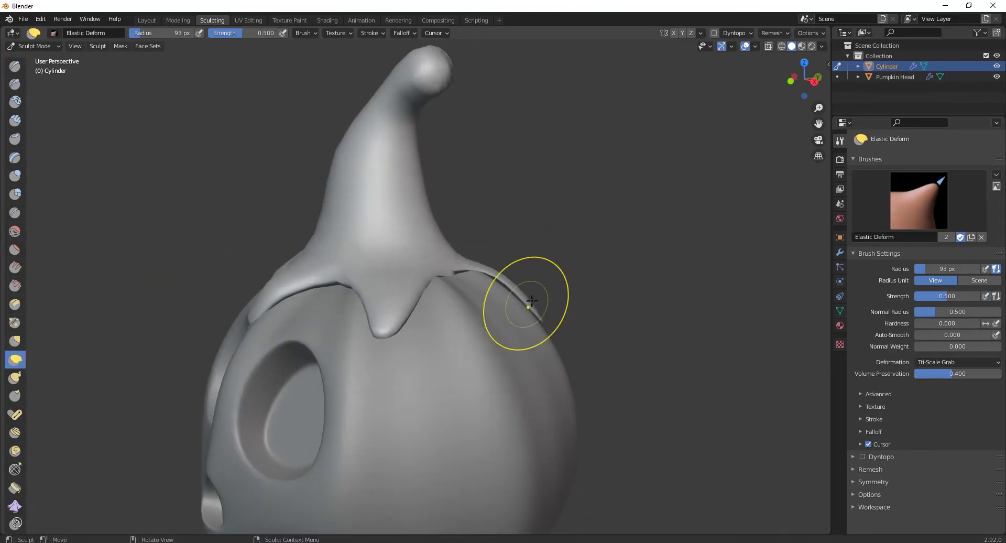
middle_drag(532, 301, 474, 312)
Thicken the stem's base flaps with the Inflate brush, working around the head
click(15, 176)
scroll(608, 383, up, 2)
middle_drag(617, 378, 510, 393)
middle_drag(474, 327, 449, 287)
middle_drag(552, 310, 422, 294)
scroll(423, 294, down, 2)
scroll(422, 294, up, 2)
Examine the whole pumpkin in the Layout workspace with the stem deselected
click(145, 22)
click(517, 283)
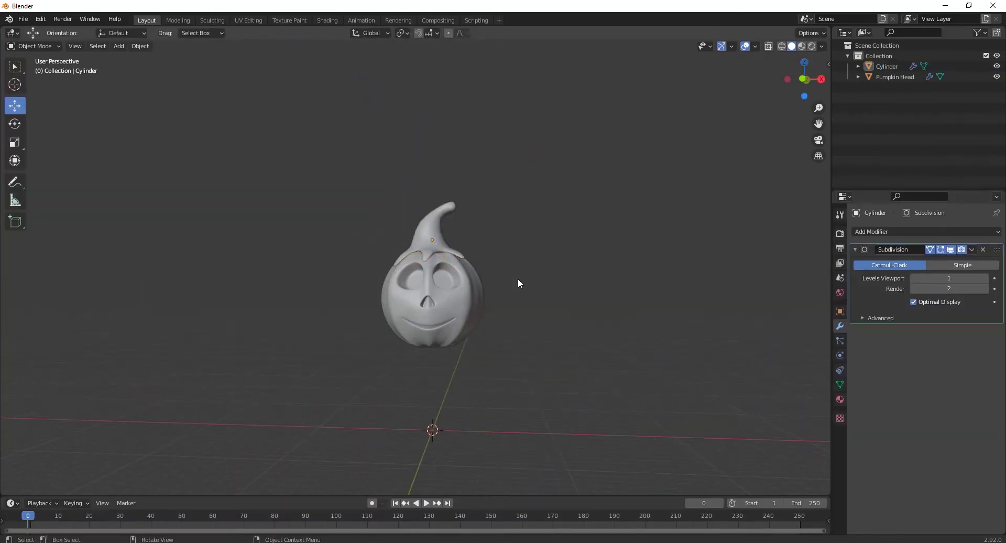
scroll(518, 283, up, 4)
middle_drag(518, 283, 445, 366)
click(361, 315)
drag(360, 316, 328, 382)
key(ctrl+z)
key(ctrl+z)
Select the stem and refine the drape of its base flaps with the Elastic Deform brush in the Sculpting workspace
middle_drag(329, 382, 492, 249)
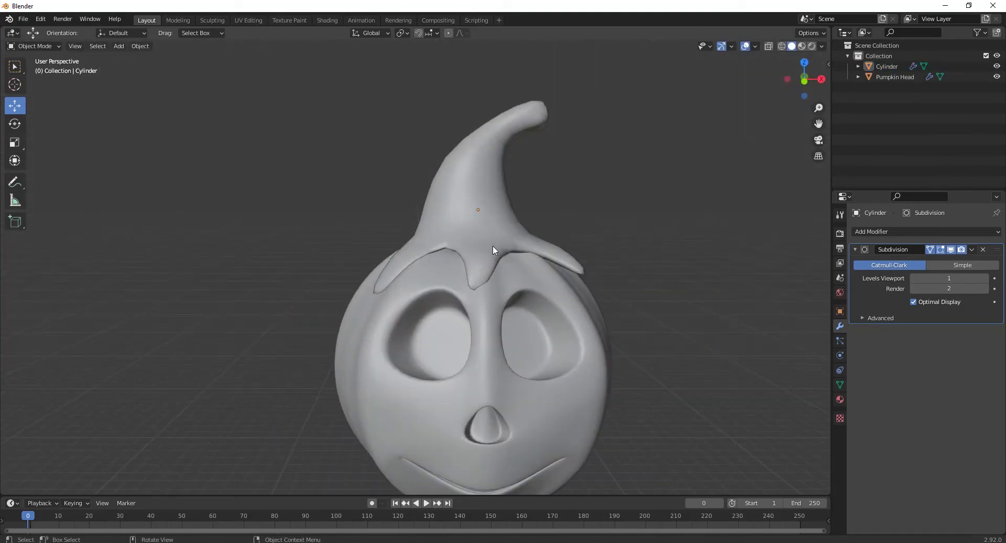
click(475, 170)
middle_drag(636, 252, 676, 273)
click(212, 20)
scroll(527, 304, up, 4)
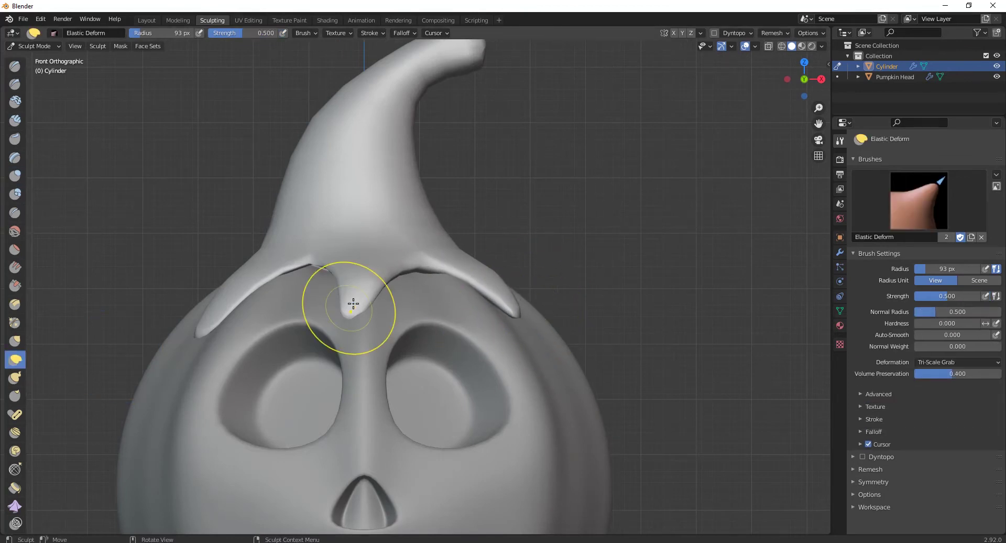
middle_drag(339, 280, 369, 334)
mouse_move(317, 303)
middle_down()
mouse_move(450, 287)
mouse_move(409, 285)
mouse_move(269, 315)
mouse_move(631, 319)
middle_up()
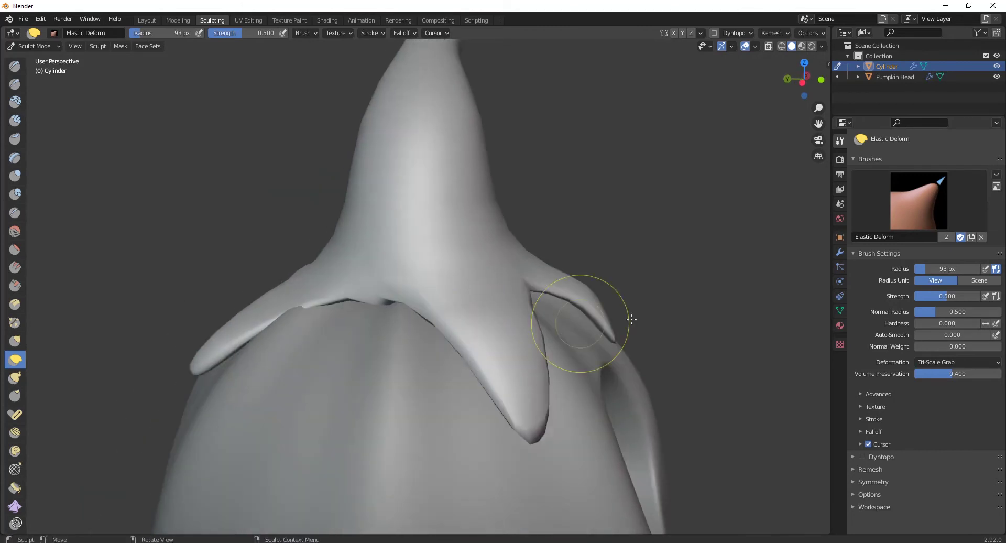
middle_drag(562, 302, 487, 337)
scroll(395, 395, down, 3)
scroll(443, 287, down, 2)
Examine the stem's mesh topology in Edit Mode from the Layout workspace, and deselect the object
click(155, 20)
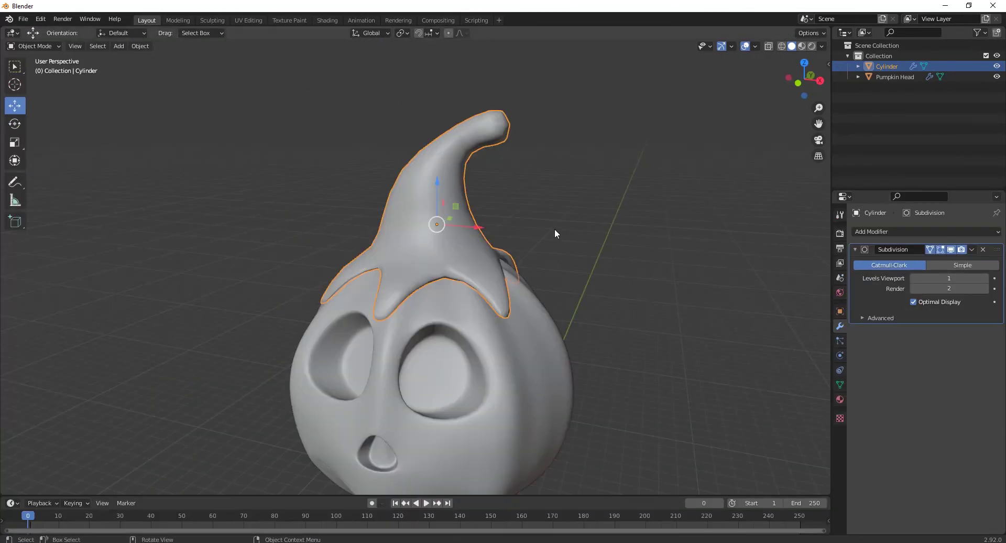
middle_drag(567, 265, 471, 312)
click(454, 255)
key(Tab)
scroll(518, 279, up, 4)
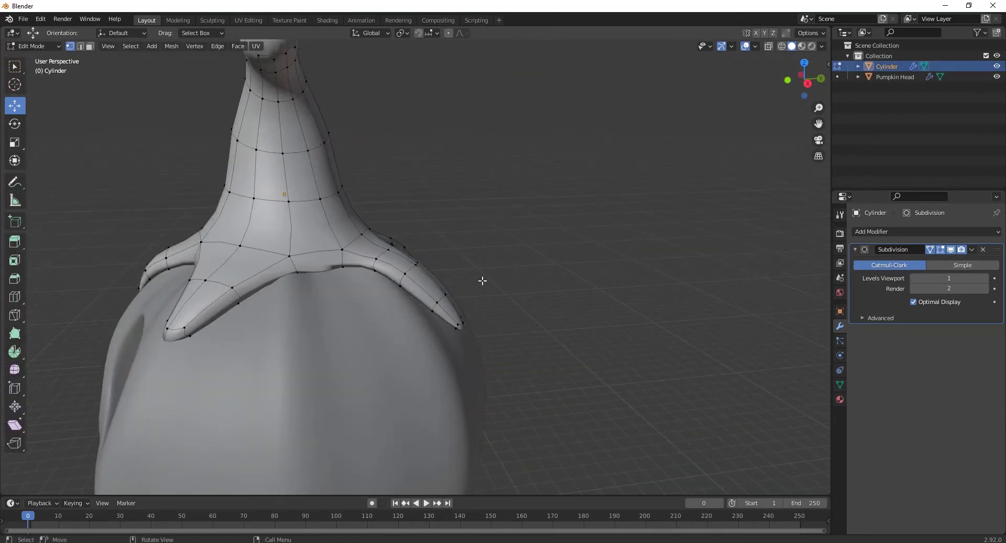
key(Tab)
click(497, 194)
scroll(497, 194, down, 5)
middle_drag(367, 310, 465, 290)
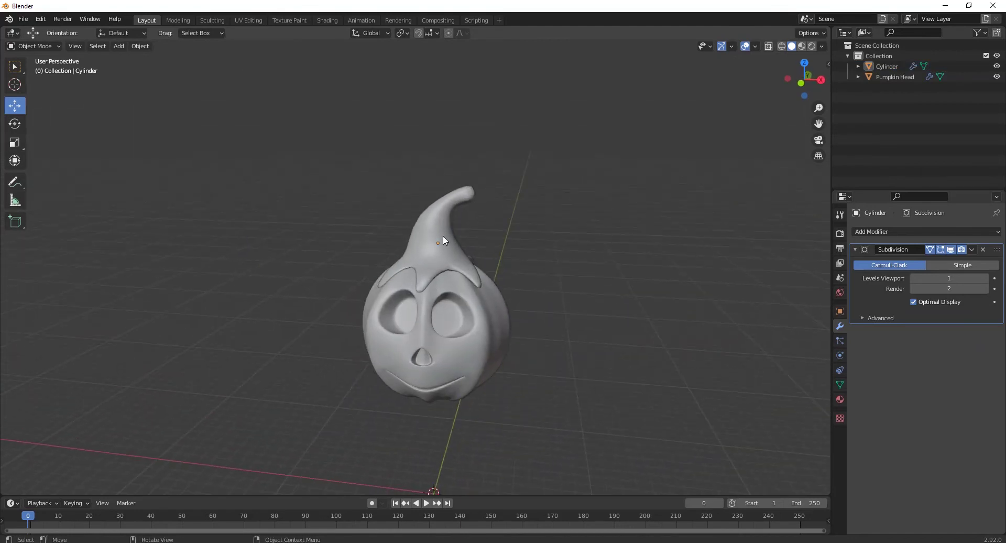
Set the stem's Subdivision viewport level to 2 and check the smoothed pumpkin from several sides
click(444, 240)
key(ctrl+2)
click(567, 252)
scroll(566, 252, up, 3)
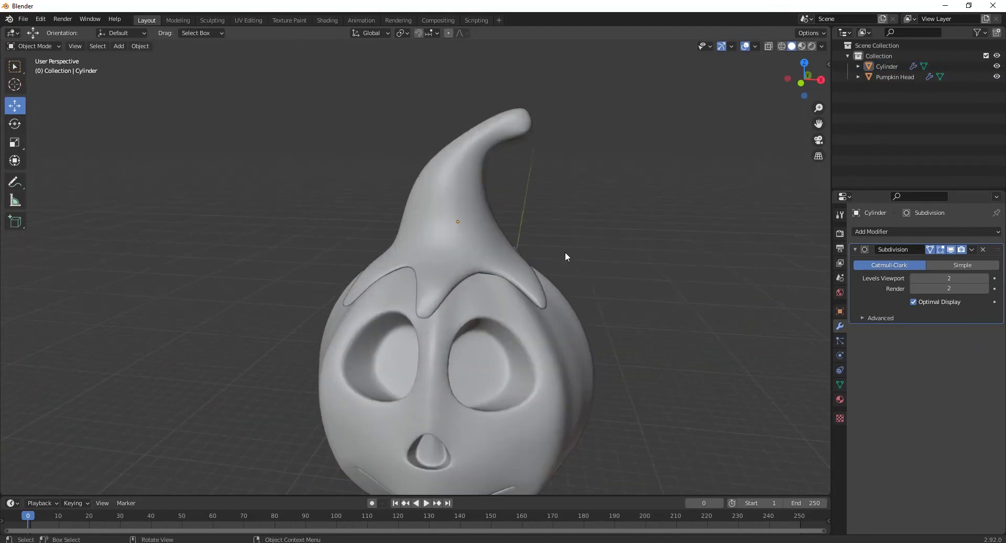
middle_drag(565, 252, 577, 283)
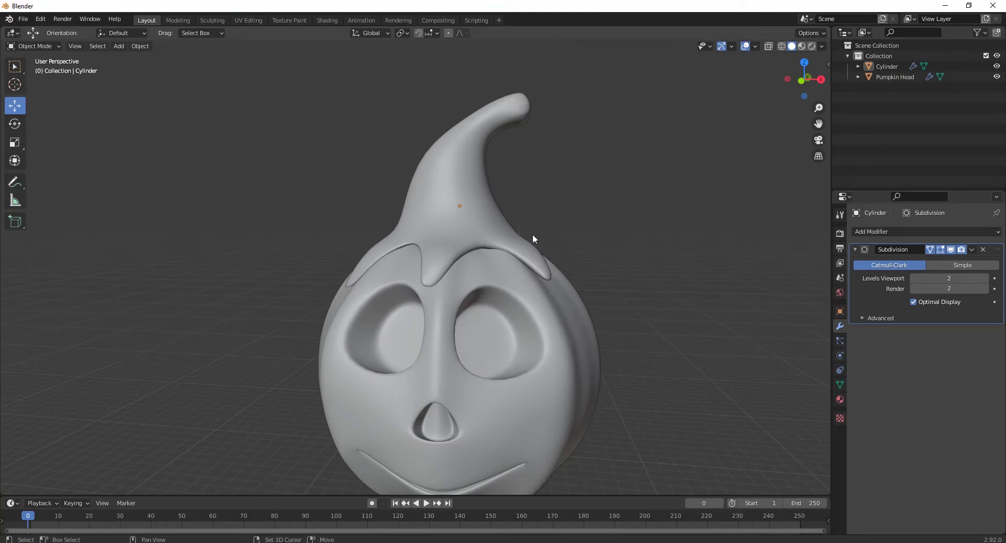
scroll(475, 175, down, 4)
middle_drag(489, 257, 304, 284)
scroll(495, 317, down, 3)
middle_drag(494, 317, 465, 316)
scroll(465, 316, up, 2)
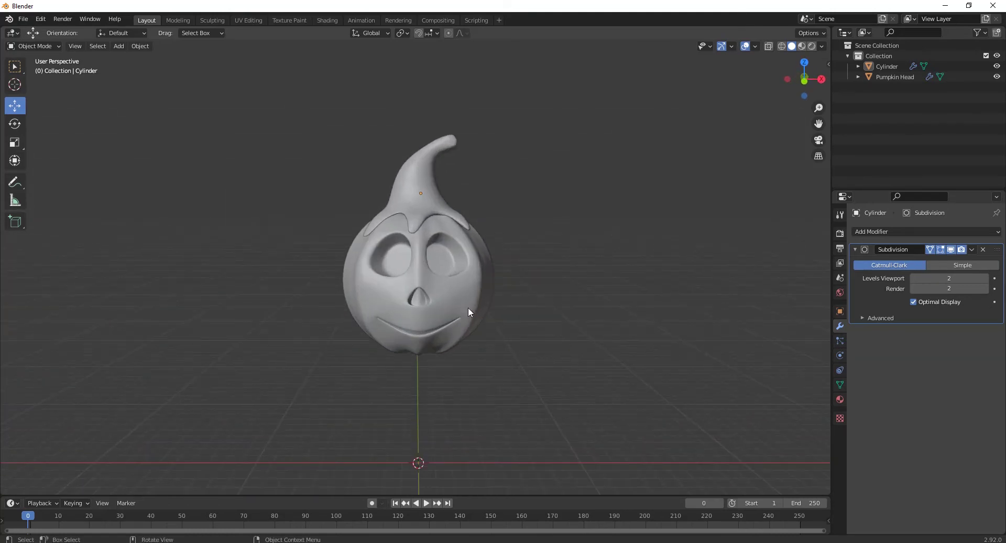
Set the Pumpkin Head's Subdivision level to 1, apply the modifier, and check the resulting mesh in Edit Mode
click(429, 325)
click(38, 46)
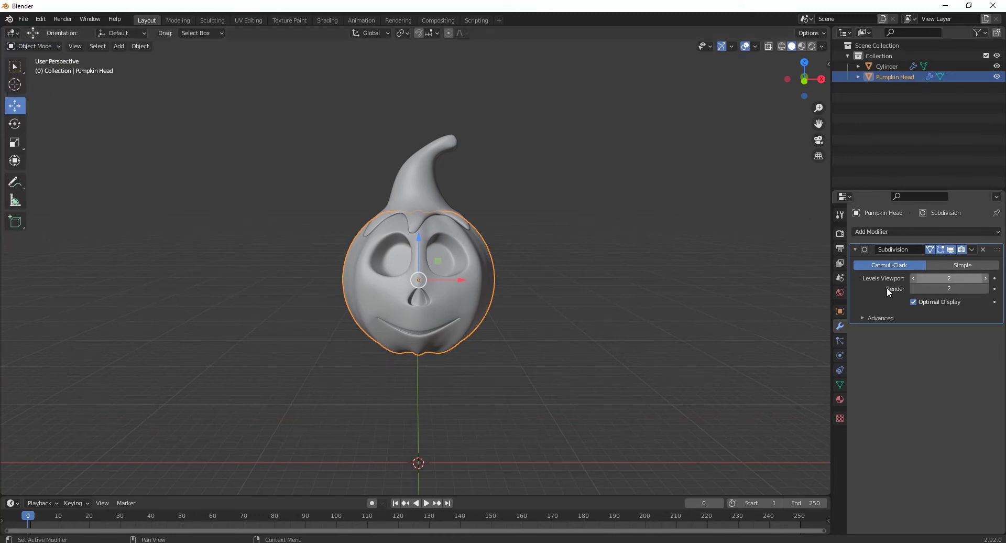
key(ctrl+1)
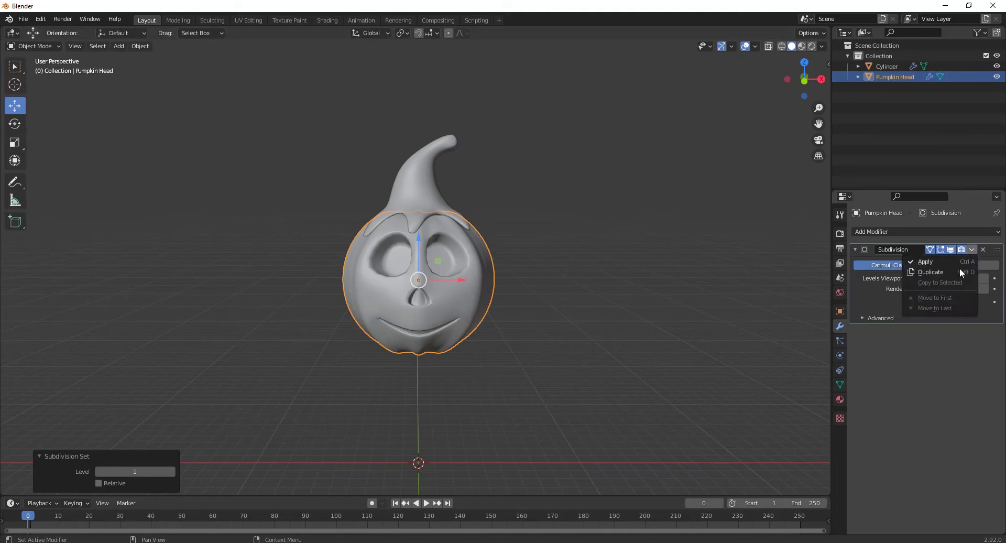
click(938, 262)
key(Tab)
scroll(505, 303, up, 3)
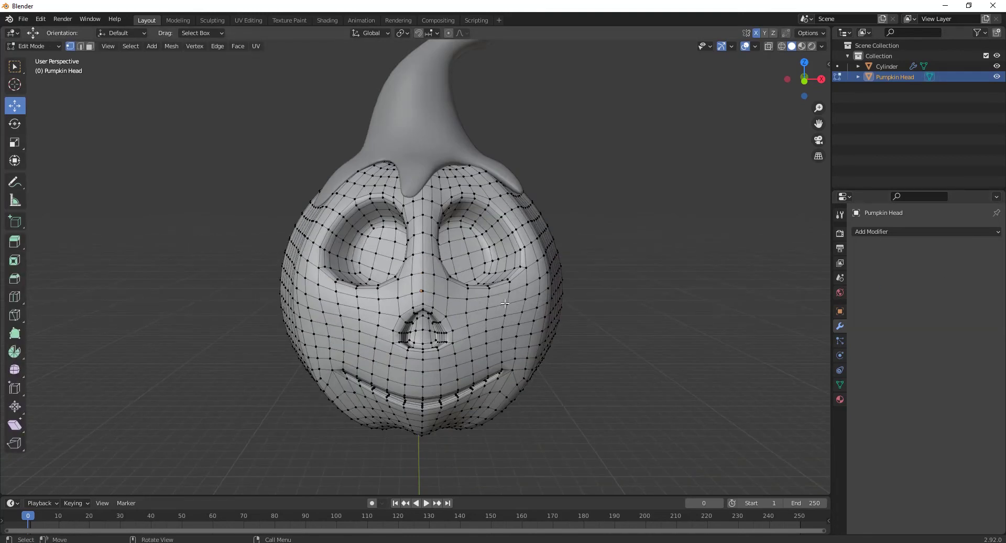
key(Tab)
Apply the stem's Subdivision modifier and rename the object "top head"
click(489, 156)
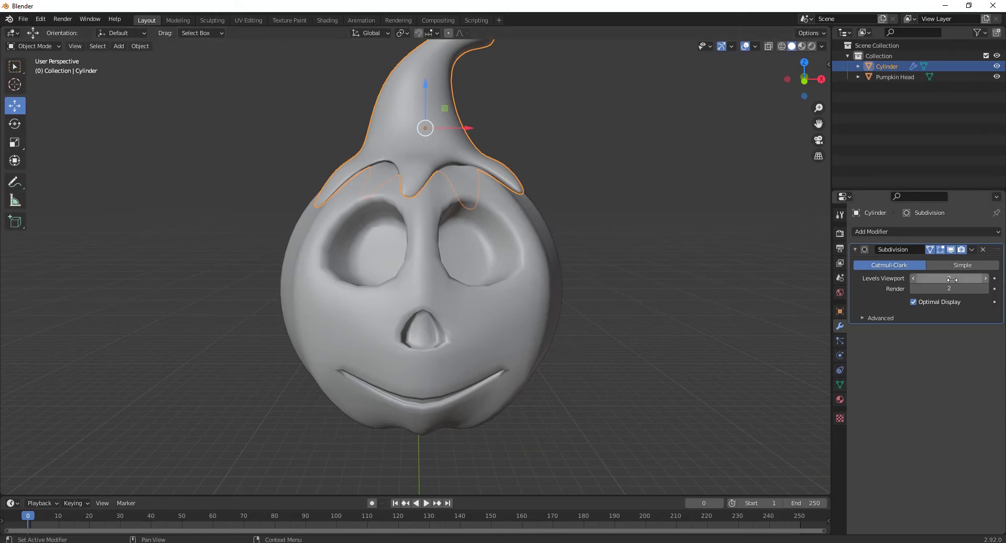
click(971, 252)
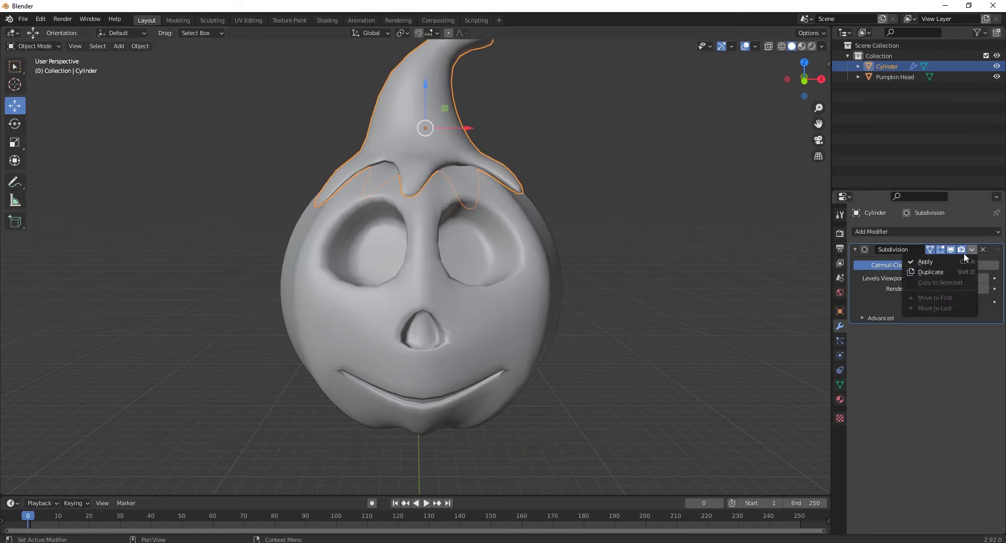
click(952, 257)
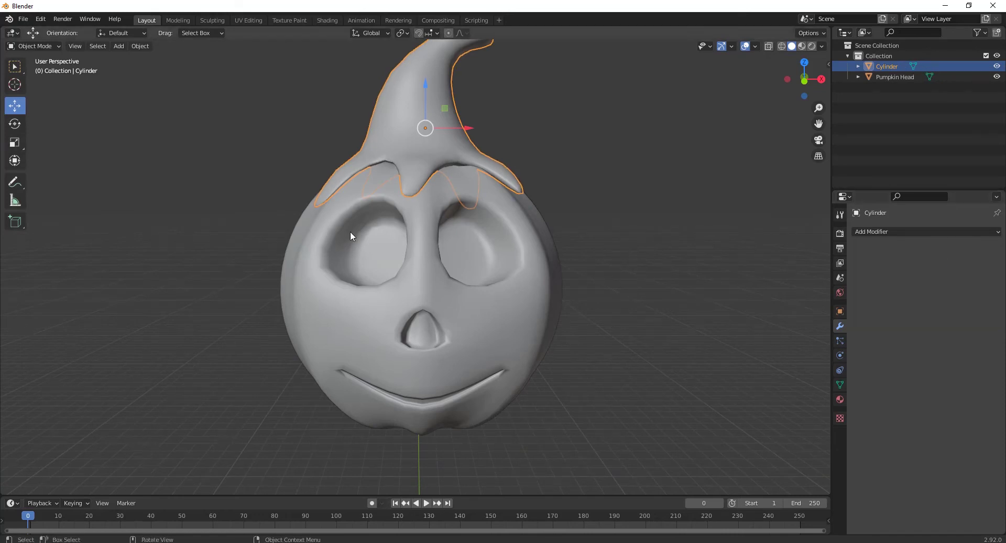
double_click(889, 66)
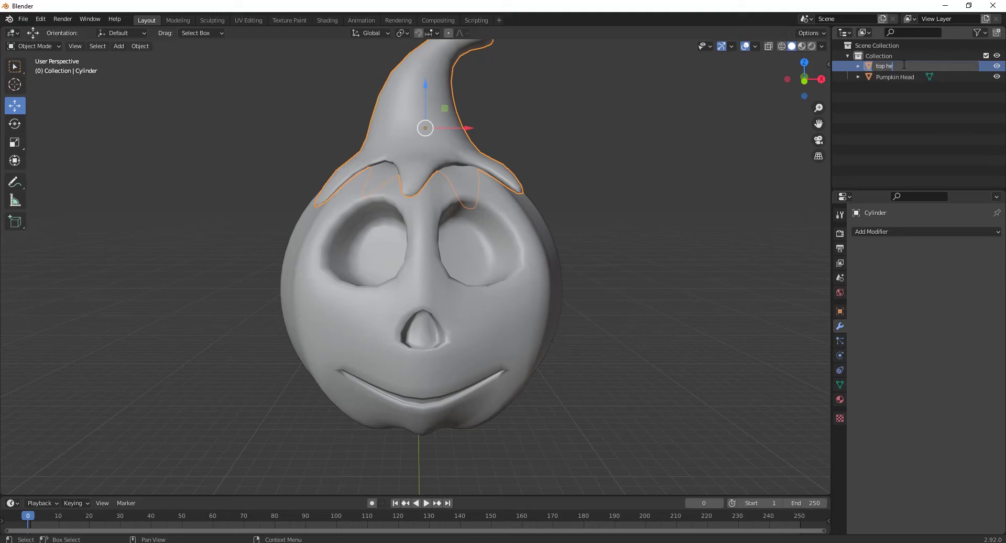
key(Return)
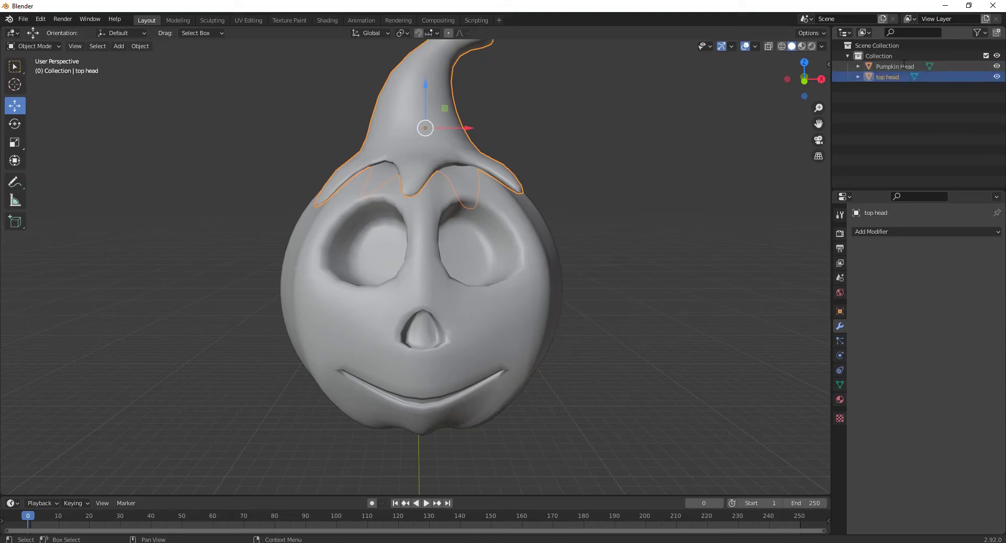
click(699, 195)
Add a level 1 Subdivision modifier to the Pumpkin Head and switch it to Vertex Paint mode
click(482, 345)
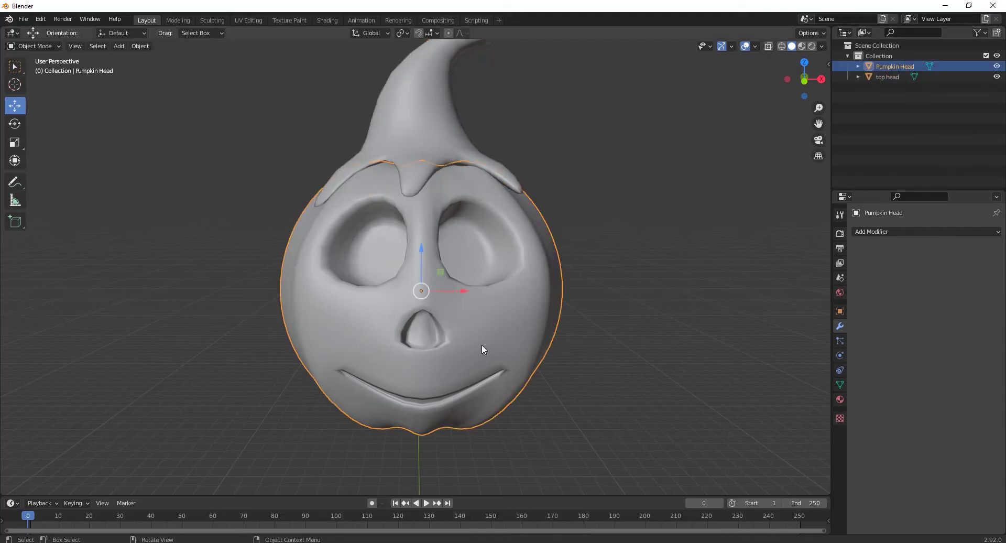
key(ctrl+1)
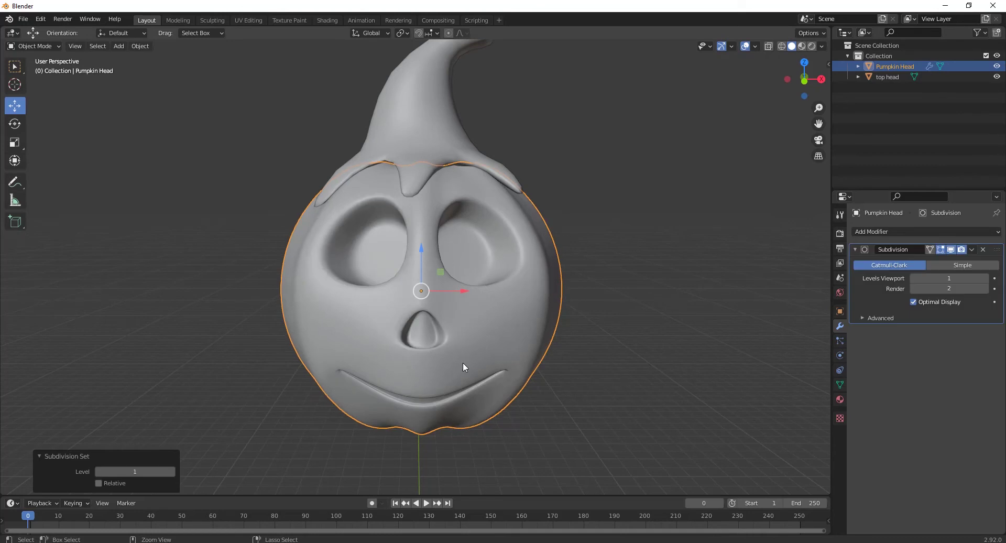
click(29, 48)
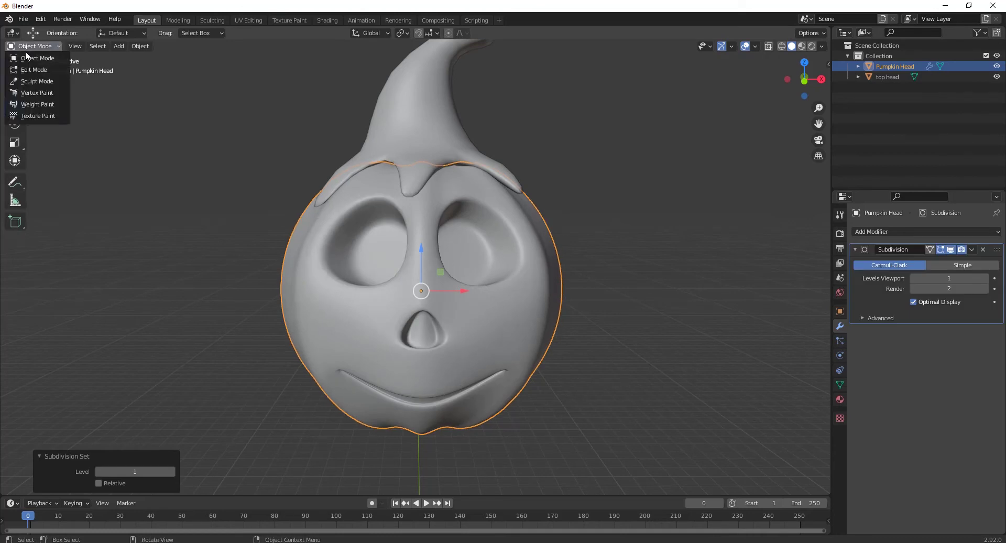
click(36, 93)
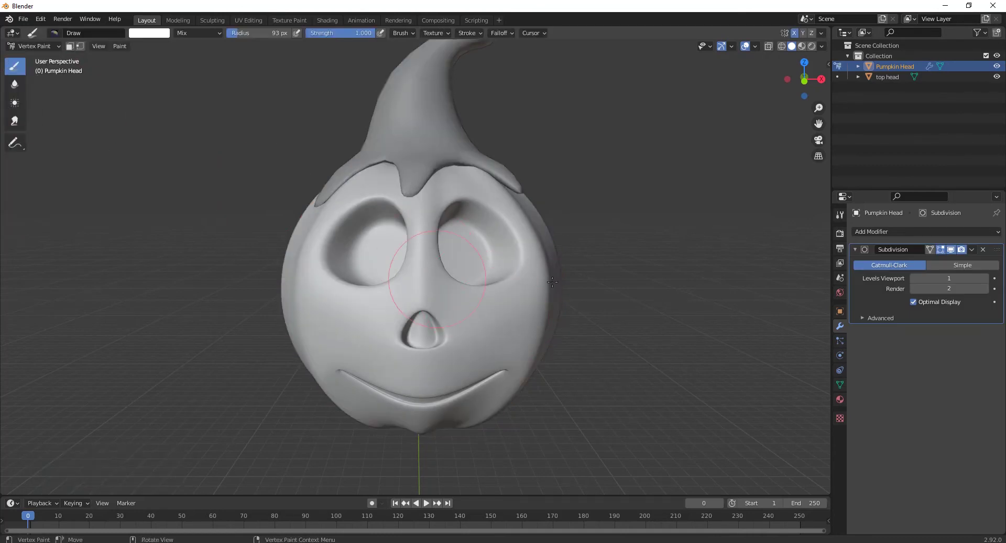
Choose a bright orange for the Draw brush and store it as a swatch in Palette.001
click(840, 215)
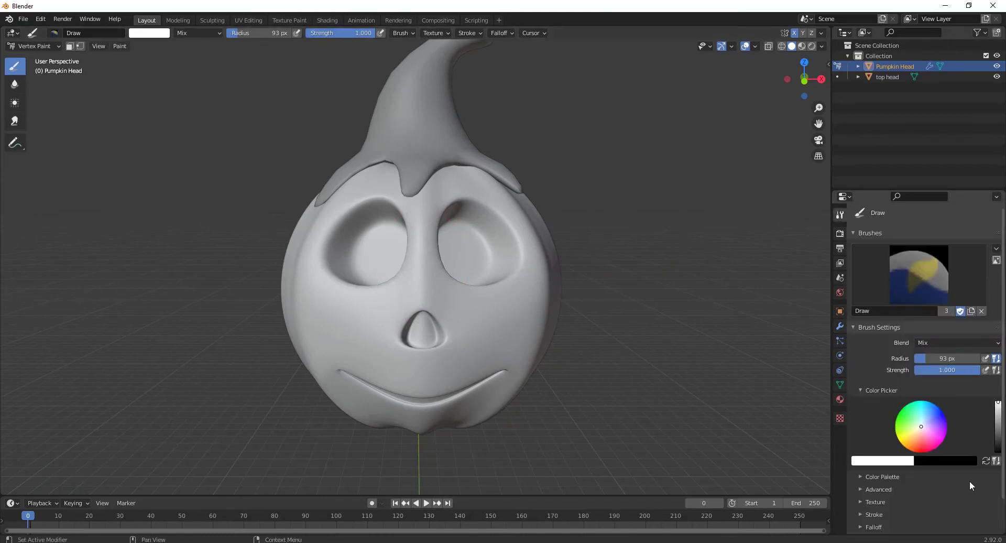
click(867, 477)
click(879, 493)
click(858, 505)
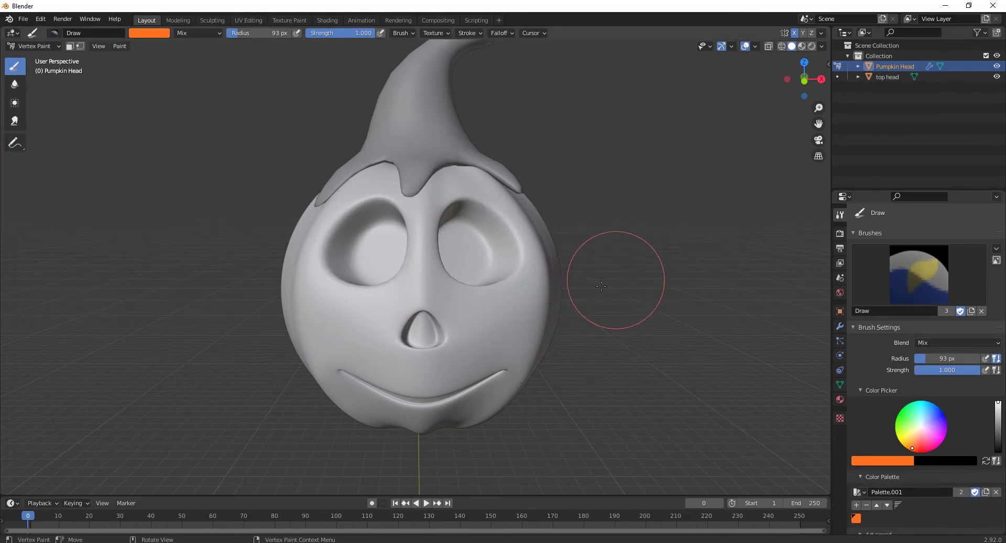
Paint the head orange from the front, right and back views with the Draw brush at 93 px radius
key(KP_1)
mouse_move(495, 214)
mouse_down()
mouse_move(485, 335)
mouse_move(436, 305)
mouse_move(446, 179)
mouse_up()
mouse_move(500, 320)
mouse_down()
mouse_move(438, 386)
mouse_move(512, 375)
mouse_up()
key(KP_3)
mouse_move(393, 314)
mouse_down()
mouse_move(370, 313)
mouse_move(408, 314)
mouse_up()
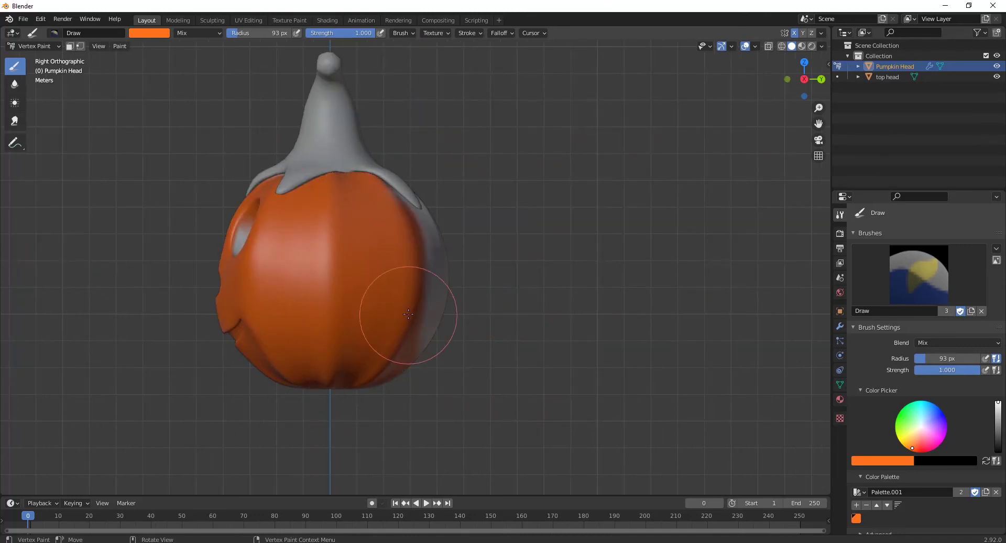
key(ctrl+KP_1)
drag(408, 194, 414, 325)
Hide the top head object and complete the orange coverage across the top of the head
click(996, 76)
mouse_move(448, 349)
middle_down()
mouse_move(516, 263)
mouse_move(568, 225)
mouse_move(466, 262)
mouse_move(454, 336)
mouse_move(530, 337)
middle_up()
scroll(454, 336, up, 3)
Darken the orange, add it to the palette, and shade the head's grooves and chin with the brush at 41 px radius
drag(998, 403, 998, 409)
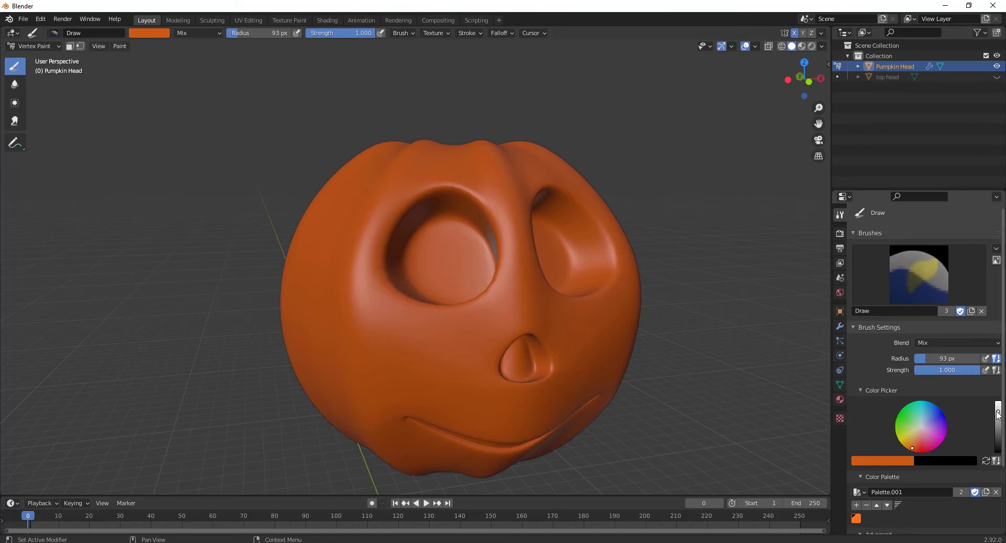
scroll(555, 341, down, 1)
alt+middle_drag(555, 342, 483, 293)
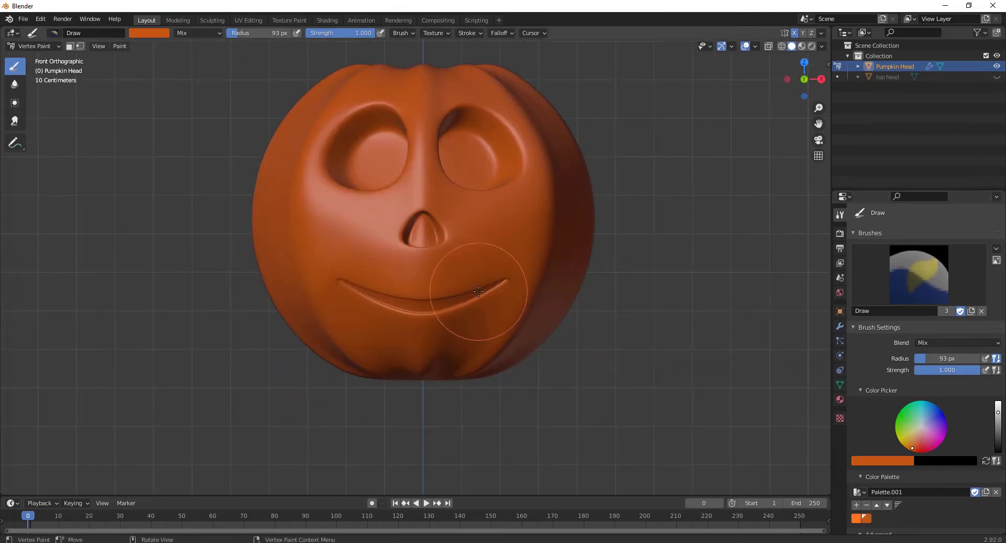
middle_drag(422, 113, 508, 219)
key(KP_1)
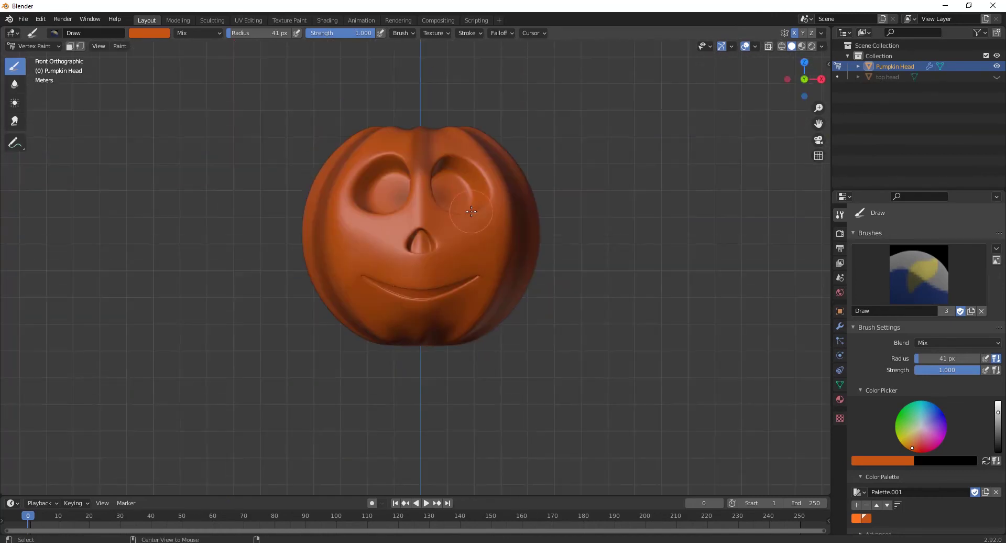
Shade the forehead above the eyes with the darker orange swatch at 41 px radius
scroll(438, 294, up, 3)
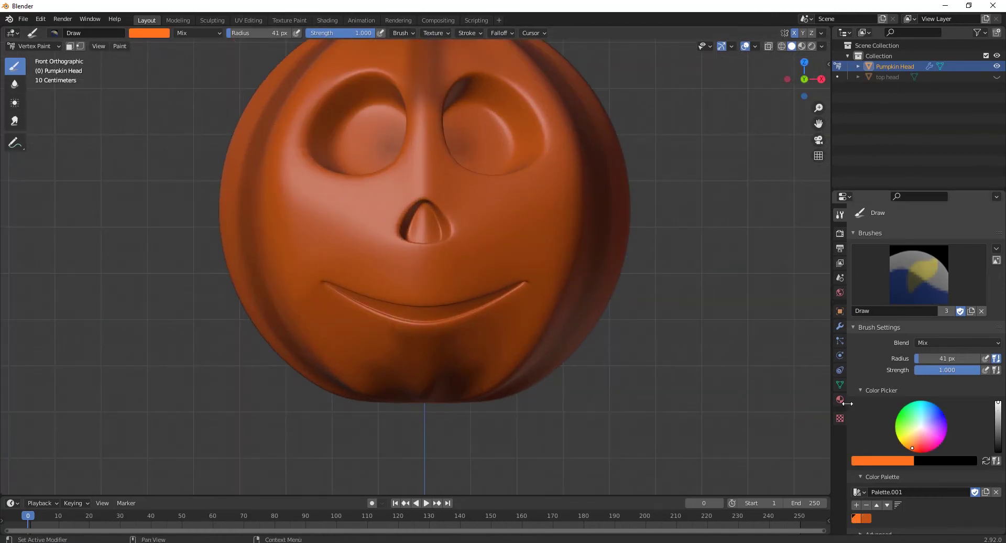
shift+middle_drag(424, 251, 422, 332)
click(867, 518)
drag(405, 128, 367, 129)
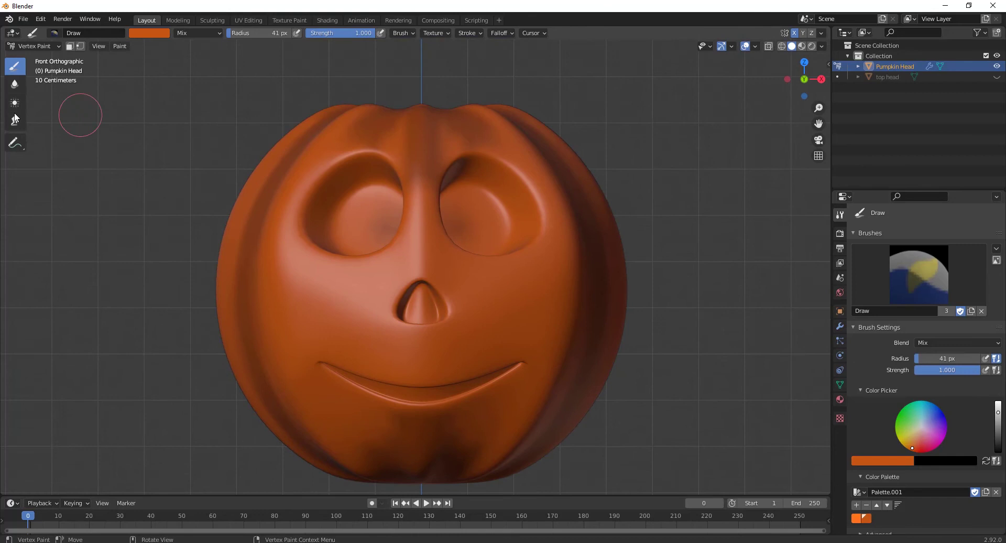
Soften the painted shading on the forehead, sides and underside of the head with the Blur brush at full strength
click(15, 84)
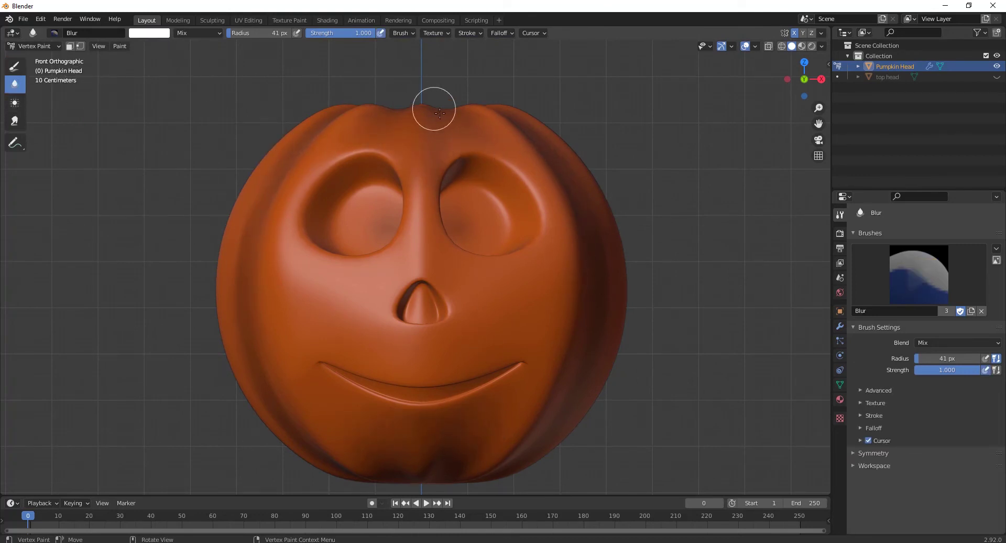
middle_drag(440, 112, 359, 259)
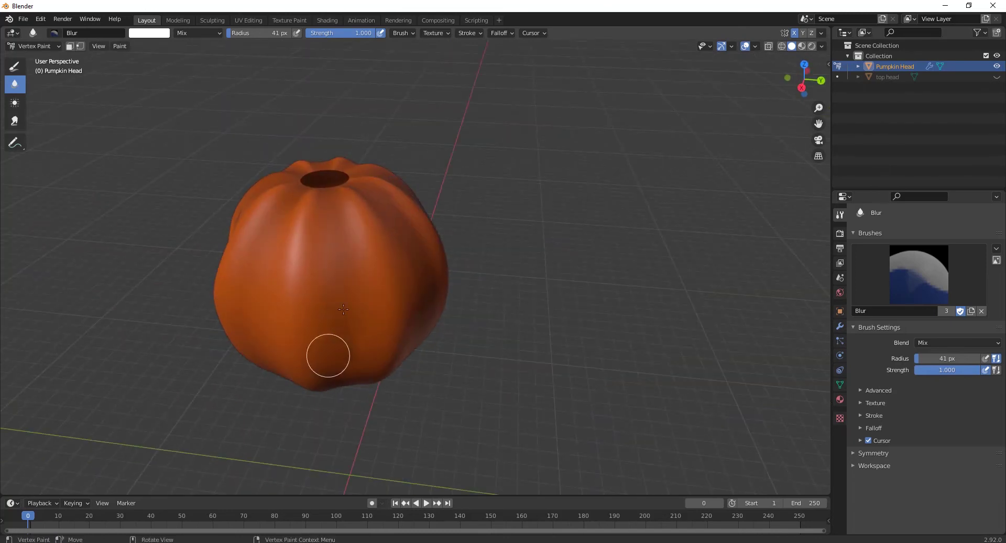
middle_drag(343, 310, 358, 280)
middle_drag(406, 244, 503, 344)
key(KP_7)
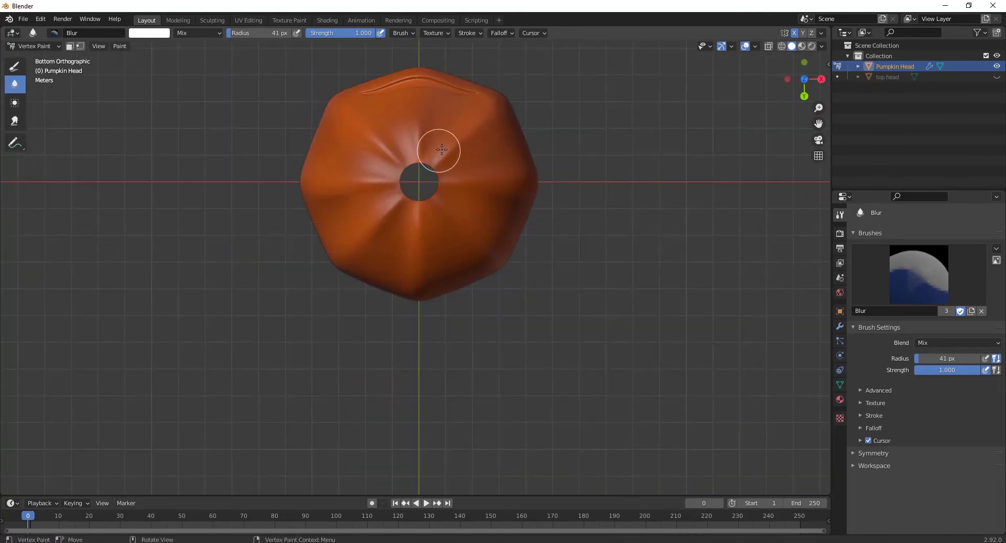
Darken the Draw colour to a brownish orange and deepen the grooves on the head's side and under the chin
key(KP_1)
click(15, 66)
drag(998, 414, 998, 423)
key(KP_3)
scroll(502, 273, up, 1)
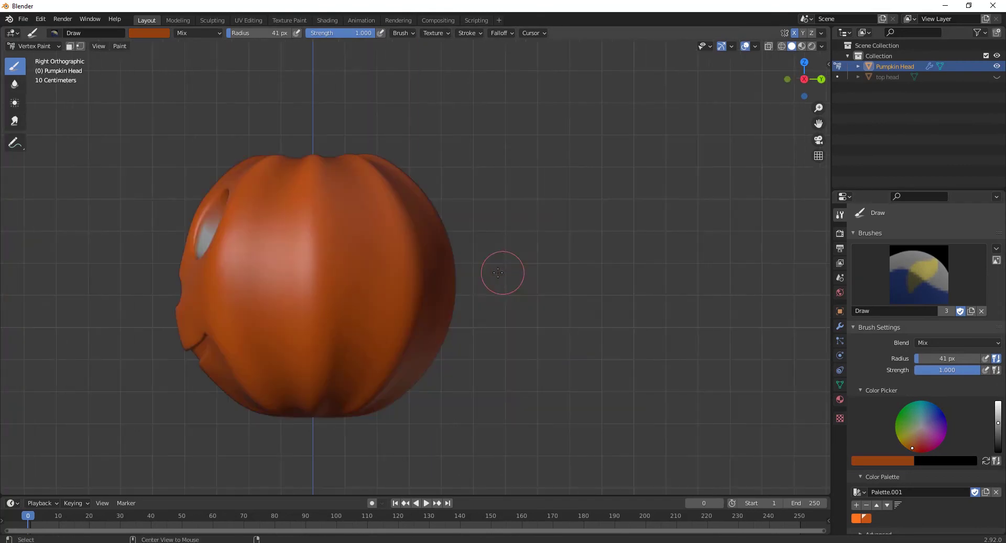
drag(281, 169, 268, 342)
drag(347, 183, 344, 371)
mouse_move(344, 370)
middle_down()
mouse_move(367, 236)
mouse_move(382, 209)
mouse_move(392, 326)
mouse_move(420, 292)
mouse_move(430, 156)
middle_up()
middle_drag(422, 407, 498, 330)
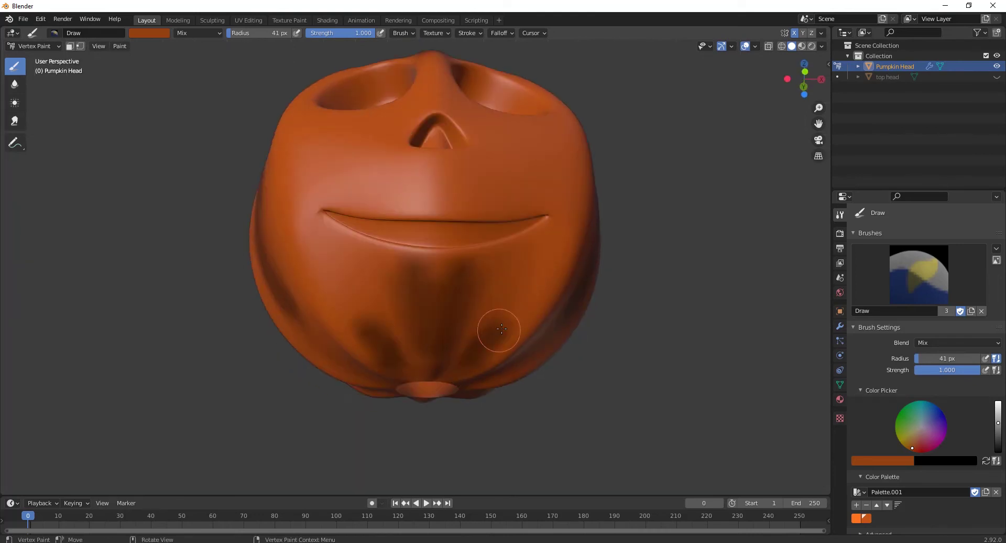
Blend the new dark shading on the forehead and chin with the Blur brush in front view
key(ctrl+KP_1)
key(KP_1)
click(15, 84)
drag(378, 163, 401, 197)
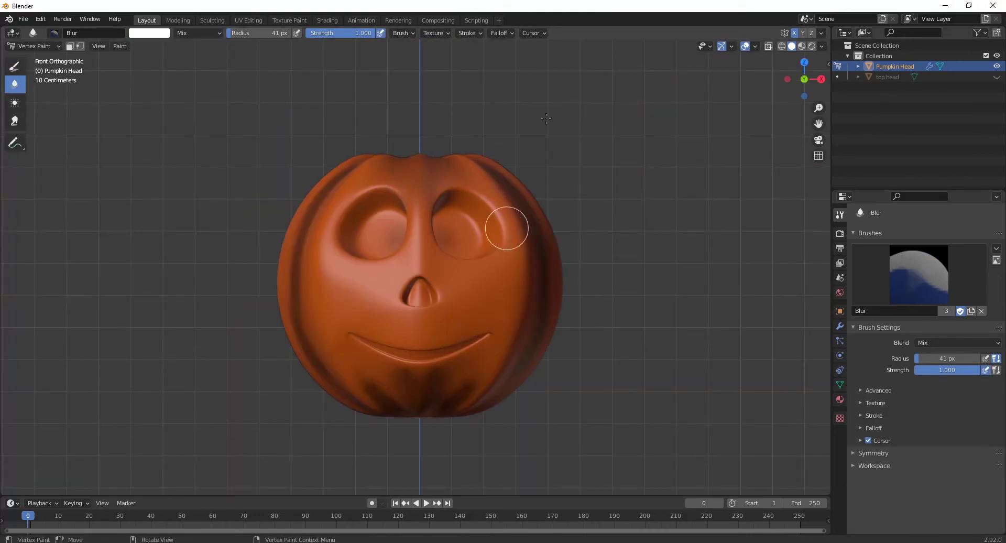
scroll(489, 287, down, 1)
shift+middle_drag(448, 409, 462, 296)
scroll(462, 295, up, 4)
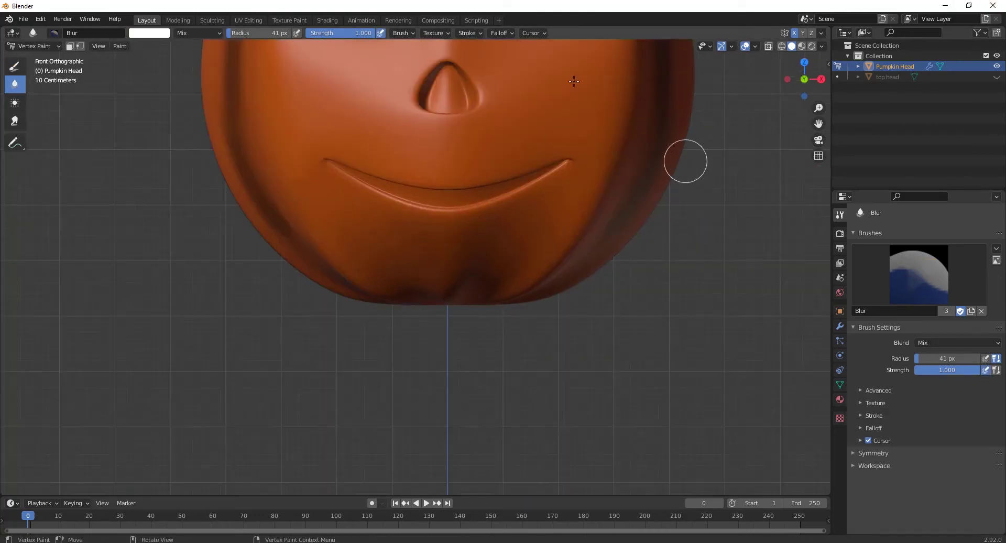
Set the Blur strength to 0.704 and smooth the dark grooves around the sides, back and top of the head
middle_drag(685, 160, 380, 72)
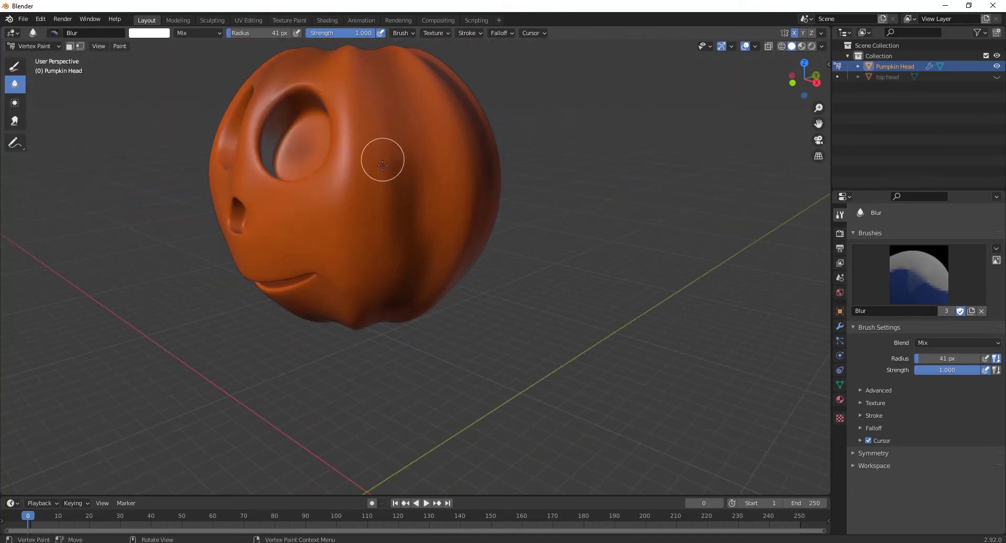
middle_drag(383, 166, 384, 245)
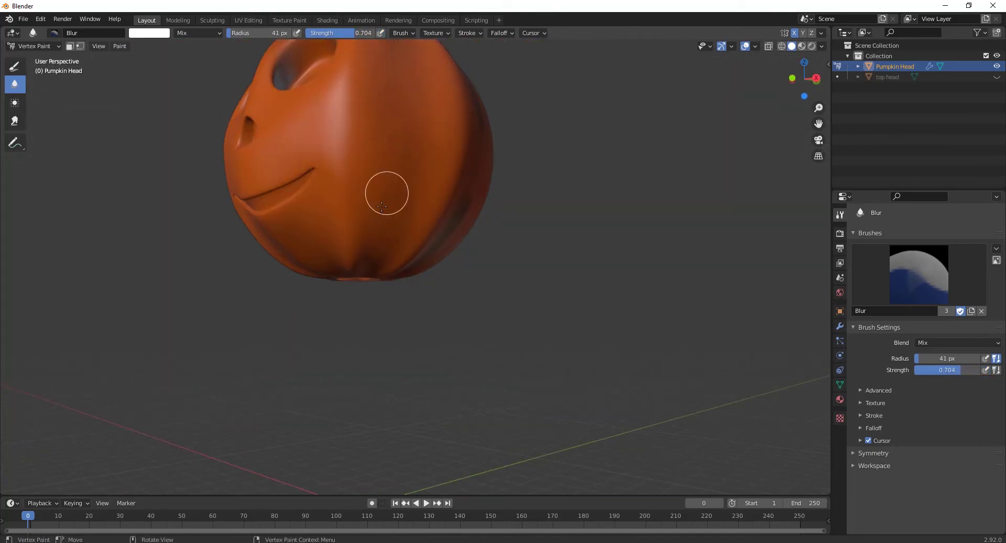
middle_drag(382, 206, 404, 174)
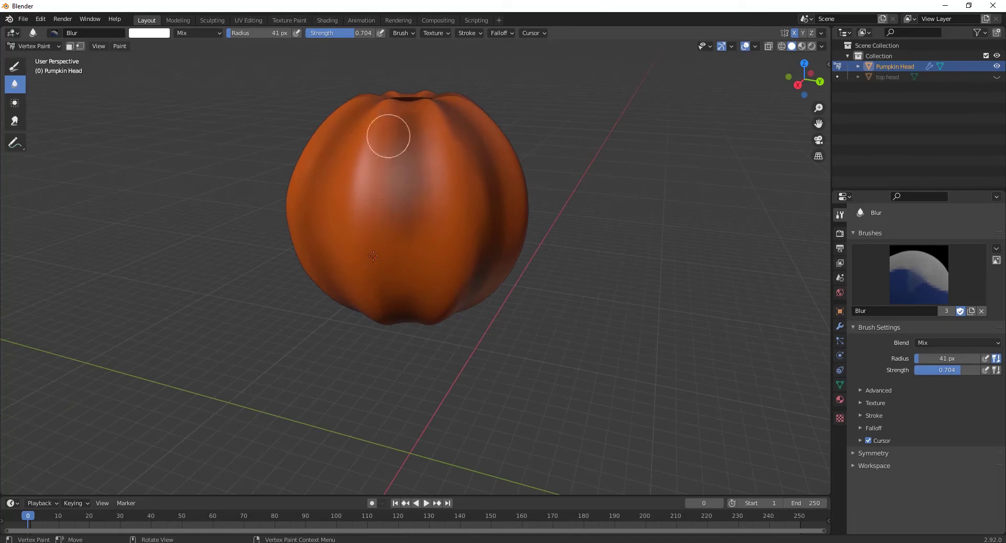
middle_drag(373, 256, 392, 291)
middle_drag(435, 223, 440, 157)
middle_drag(463, 259, 425, 282)
scroll(419, 269, up, 4)
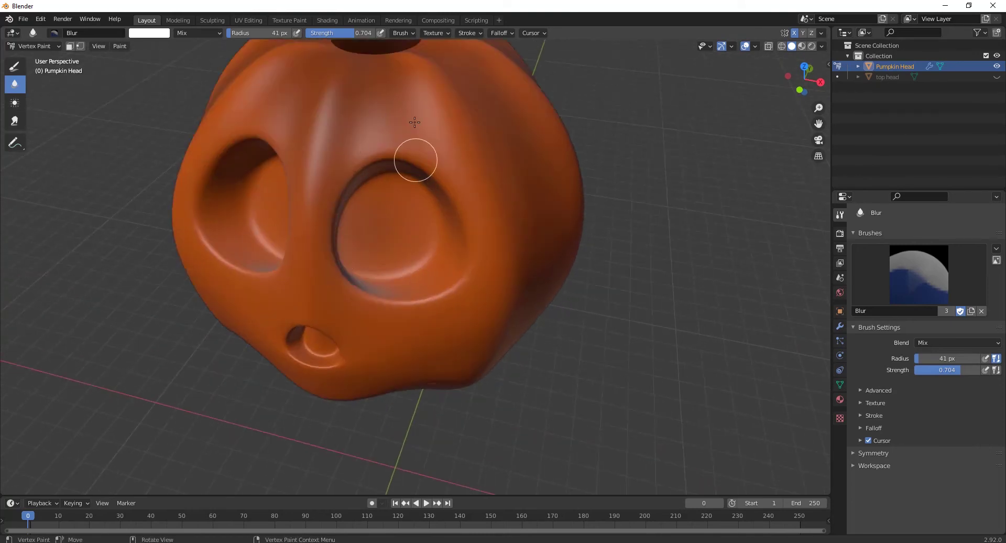
scroll(399, 228, down, 2)
mouse_move(398, 228)
middle_down()
mouse_move(435, 278)
mouse_move(498, 175)
mouse_move(366, 225)
mouse_move(335, 210)
middle_up()
Store the brownish orange as a palette swatch and brighten the area around the eye with the bright orange Draw brush
click(15, 65)
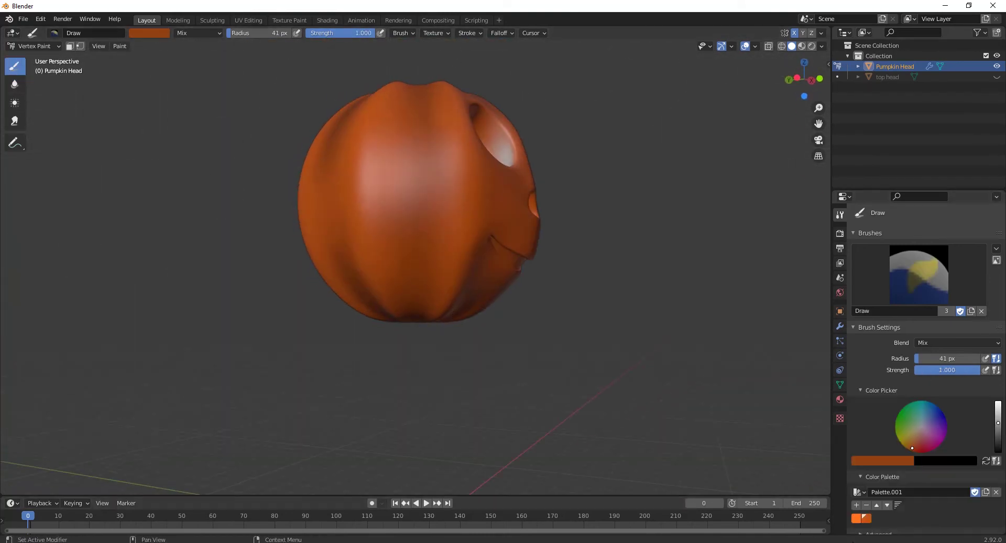
click(857, 517)
scroll(441, 288, up, 6)
mouse_move(576, 252)
middle_down()
mouse_move(440, 288)
mouse_move(487, 283)
middle_up()
mouse_move(607, 202)
mouse_down()
mouse_move(611, 223)
mouse_move(584, 287)
mouse_up()
scroll(560, 199, down, 3)
middle_drag(524, 186, 512, 146)
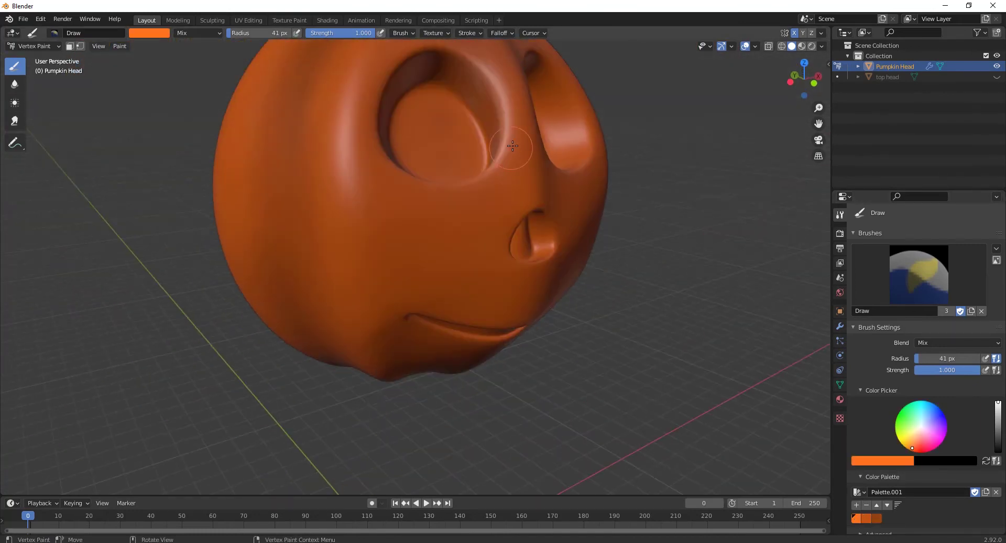
Set the Draw colour to black and add it to Palette.001
mouse_move(480, 116)
middle_down()
mouse_move(544, 255)
mouse_move(422, 274)
mouse_move(456, 262)
mouse_move(492, 164)
mouse_move(449, 241)
mouse_move(447, 320)
middle_up()
scroll(543, 255, down, 3)
scroll(449, 241, up, 2)
drag(997, 432, 998, 452)
click(857, 505)
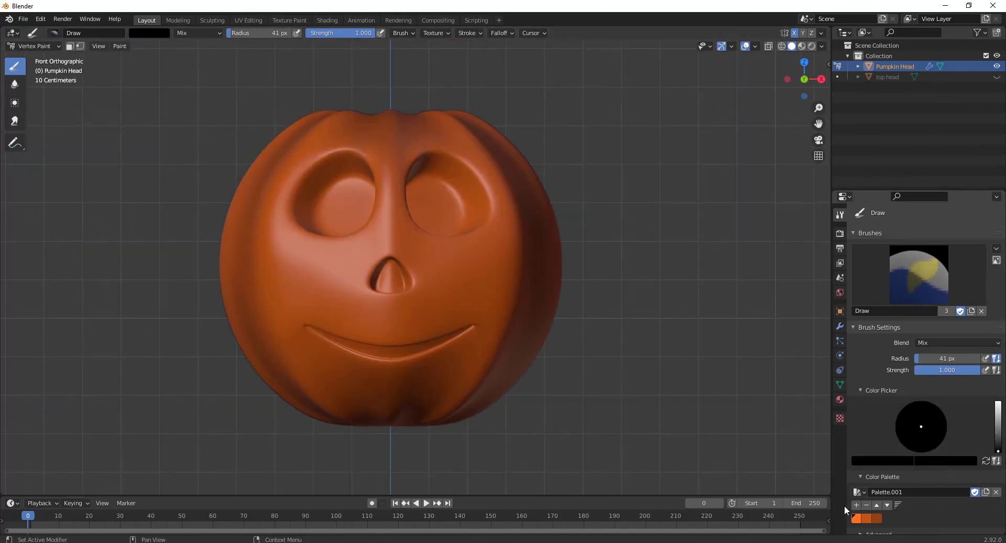
Paint the backs of the eye sockets black, enlarging the brush to 94 px radius
scroll(443, 154, up, 3)
shift+middle_drag(443, 154, 413, 262)
scroll(414, 263, up, 3)
mouse_move(419, 252)
mouse_down()
mouse_move(449, 296)
mouse_move(451, 221)
mouse_up()
middle_drag(451, 220, 424, 244)
scroll(377, 274, down, 3)
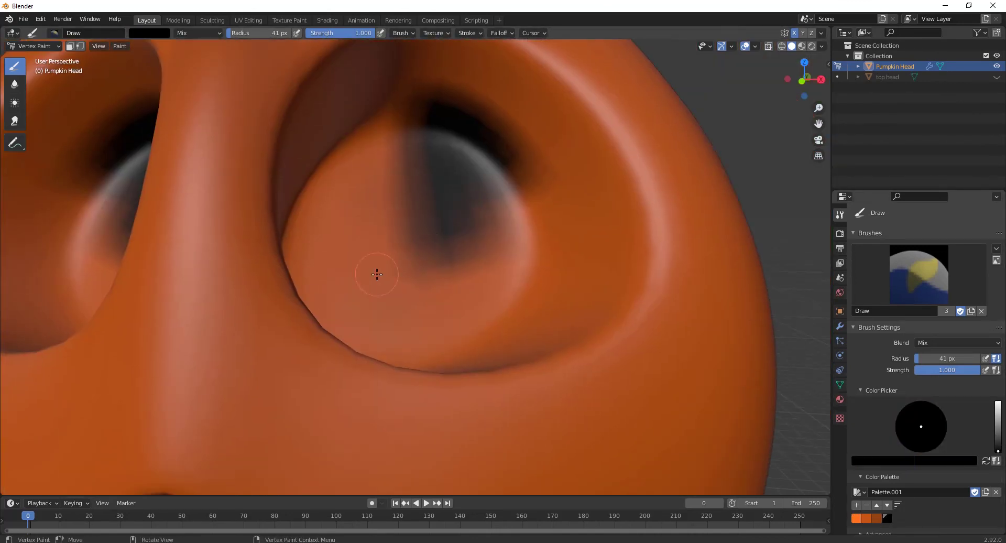
key(f)
click(405, 274)
mouse_move(405, 274)
mouse_down()
mouse_move(380, 148)
mouse_move(548, 285)
mouse_up()
Cover the remaining inner walls and lower rims of the eye sockets with black from several angles
mouse_move(352, 247)
middle_down()
mouse_move(315, 294)
mouse_move(362, 105)
middle_up()
mouse_move(289, 270)
mouse_down()
mouse_move(308, 319)
mouse_move(441, 292)
mouse_move(308, 225)
mouse_move(234, 160)
mouse_move(288, 105)
mouse_up()
middle_drag(287, 105, 328, 50)
mouse_move(446, 123)
mouse_down()
mouse_move(395, 165)
mouse_move(463, 125)
mouse_move(482, 201)
mouse_move(539, 241)
mouse_up()
middle_drag(456, 205, 445, 269)
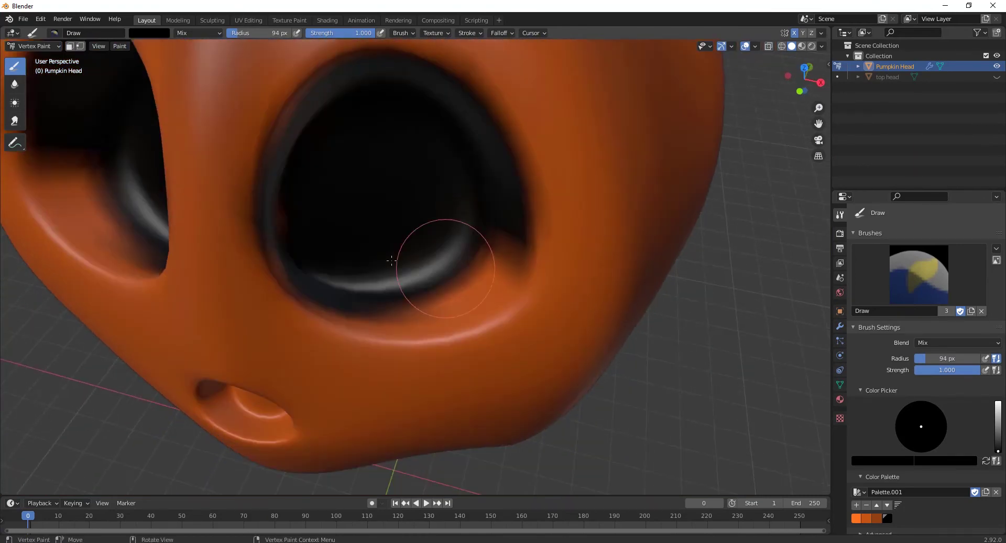
mouse_move(348, 293)
middle_down()
mouse_move(442, 310)
mouse_move(521, 274)
mouse_move(303, 319)
middle_up()
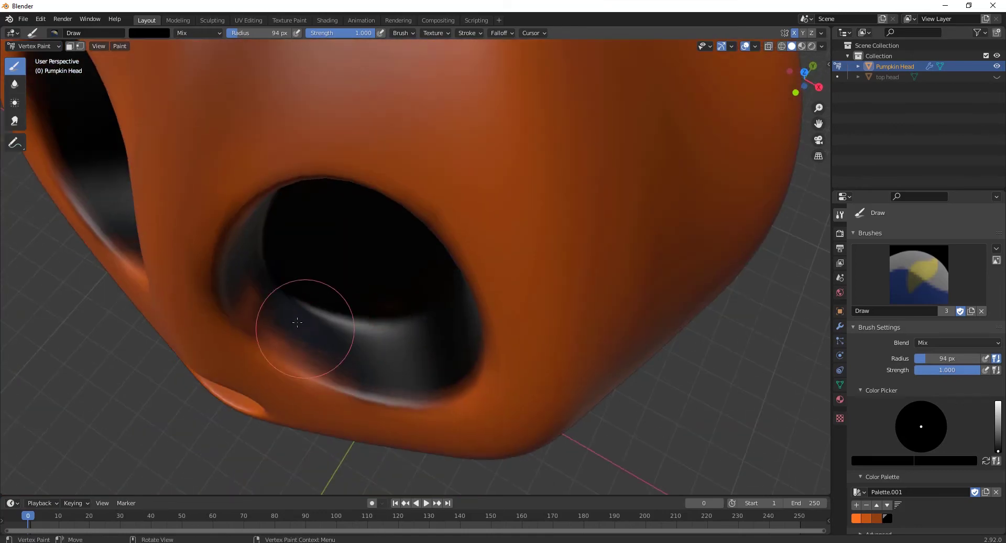
mouse_move(304, 319)
mouse_down()
mouse_move(266, 316)
mouse_move(259, 303)
mouse_up()
mouse_move(258, 303)
middle_down()
mouse_move(333, 231)
mouse_move(332, 108)
mouse_move(520, 257)
mouse_move(435, 275)
mouse_move(510, 242)
mouse_move(529, 131)
middle_up()
mouse_move(398, 230)
mouse_down()
mouse_move(360, 220)
mouse_move(367, 194)
mouse_up()
Fill the inside of the nose hole with black, including its side walls and lower edge
middle_drag(367, 194, 477, 133)
scroll(477, 133, up, 3)
drag(464, 124, 539, 195)
middle_drag(540, 195, 486, 117)
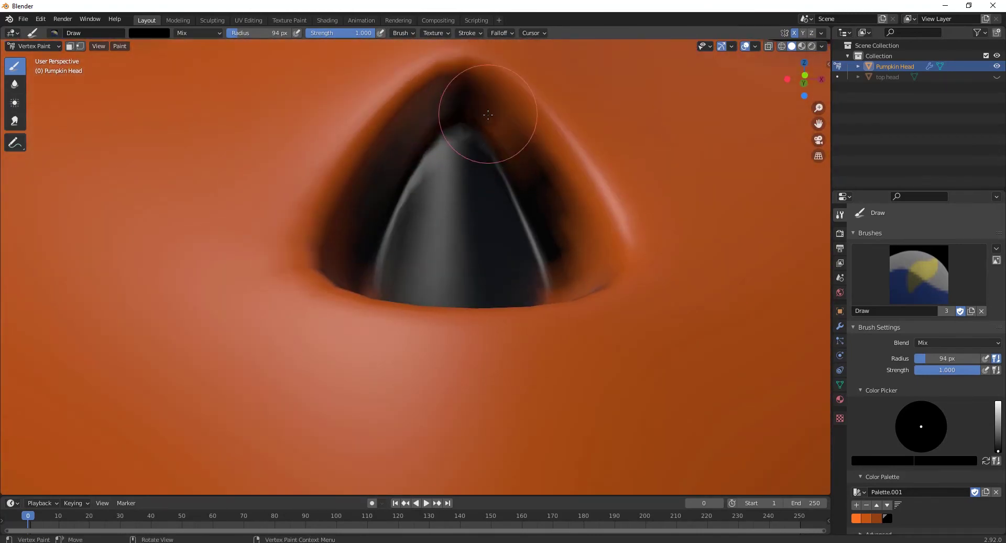
mouse_move(486, 117)
mouse_down()
mouse_move(519, 136)
mouse_move(580, 238)
mouse_move(587, 220)
mouse_up()
mouse_move(519, 210)
middle_down()
mouse_move(506, 278)
mouse_move(511, 246)
middle_up()
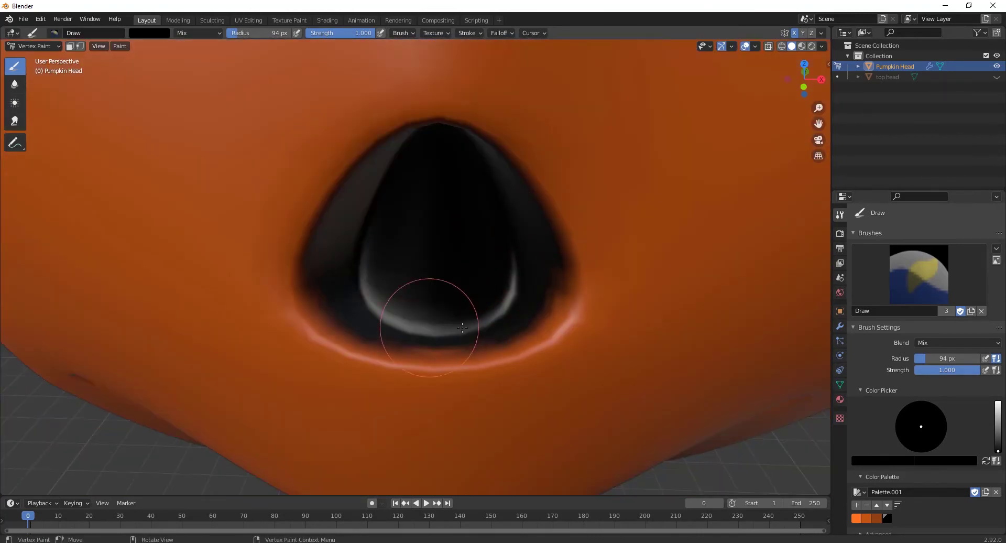
mouse_move(429, 320)
mouse_down()
mouse_move(360, 327)
mouse_move(516, 337)
mouse_up()
scroll(539, 270, down, 4)
Paint the corners of the mouth black with the brush reduced to 23 px radius
mouse_move(529, 294)
middle_down()
mouse_move(501, 259)
mouse_move(451, 356)
mouse_move(476, 317)
mouse_move(407, 253)
middle_up()
scroll(440, 360, up, 3)
scroll(463, 310, down, 8)
scroll(475, 317, up, 6)
scroll(407, 253, up, 4)
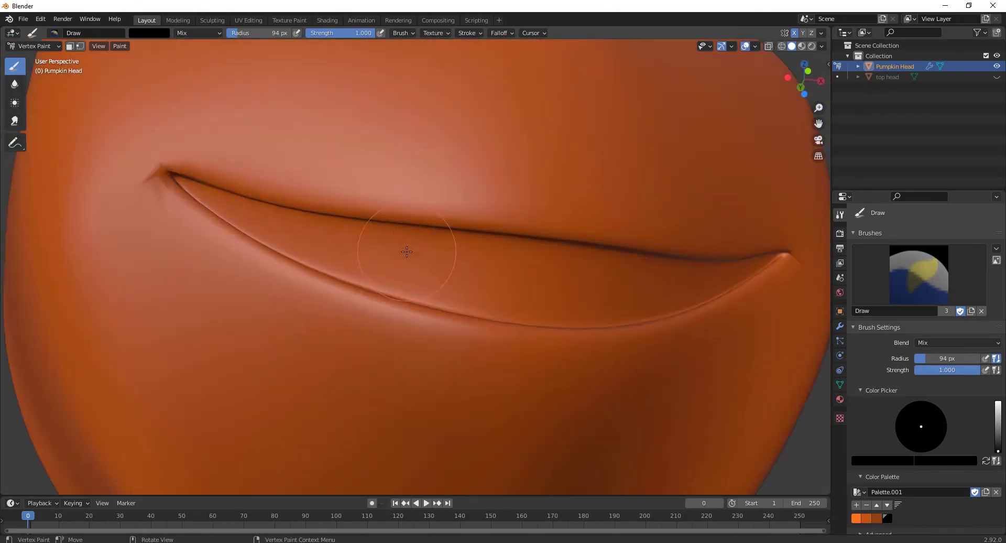
middle_drag(233, 223, 245, 223)
key(f)
click(226, 215)
drag(220, 210, 186, 192)
key(f)
click(153, 174)
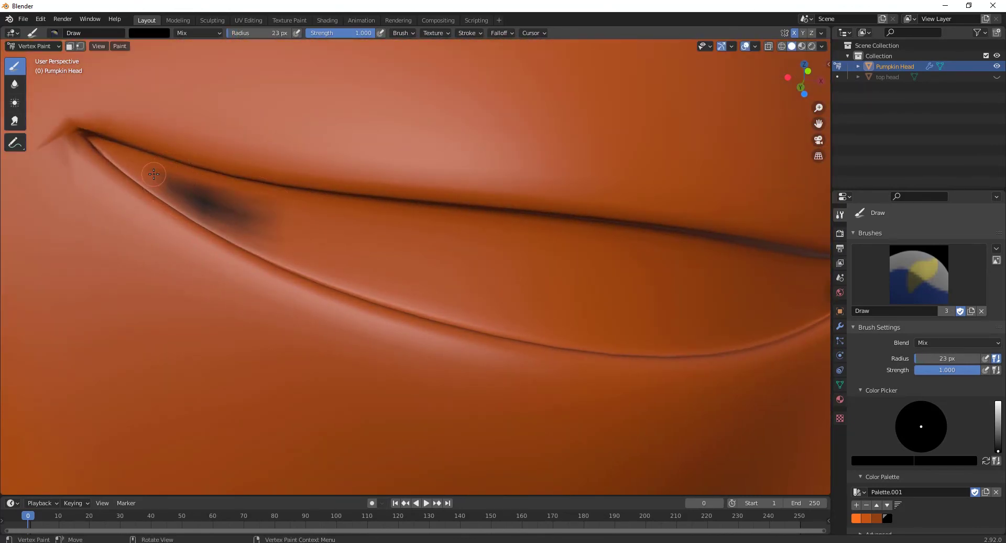
mouse_move(144, 157)
mouse_down()
mouse_move(134, 166)
mouse_move(287, 205)
mouse_up()
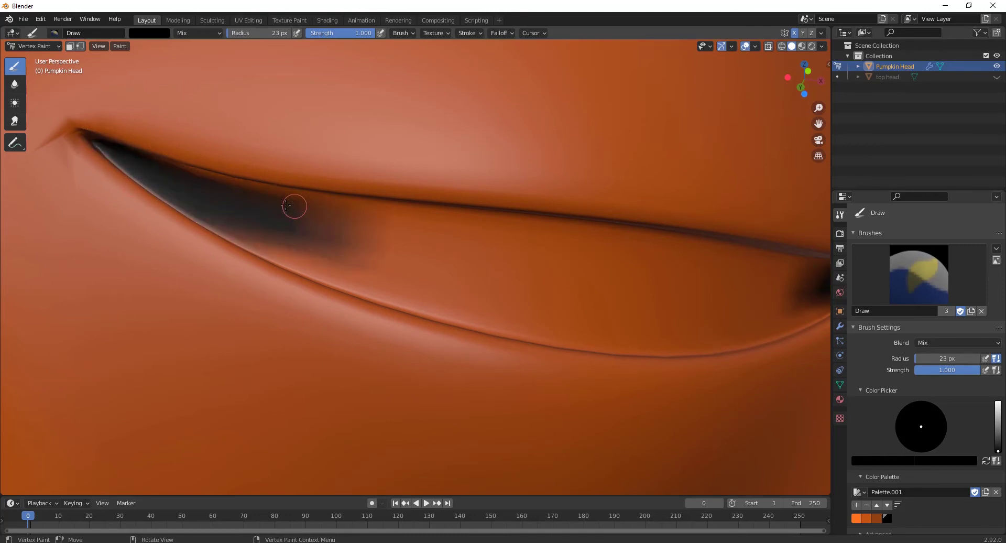
Fill the middle of the mouth with black at 87 px radius
key(f)
click(434, 254)
drag(524, 275, 368, 227)
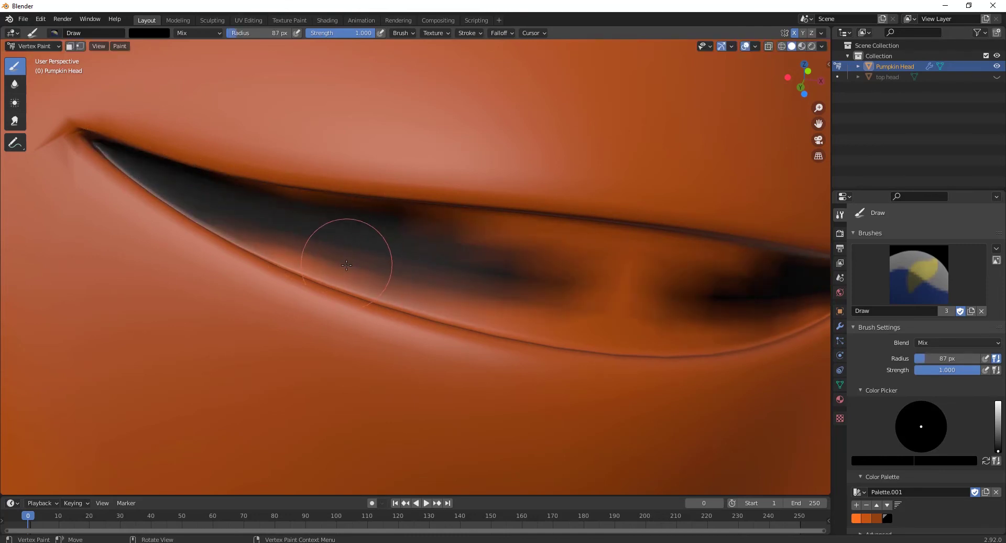
mouse_move(346, 265)
mouse_down()
mouse_move(541, 266)
mouse_move(596, 326)
mouse_move(620, 262)
mouse_move(520, 232)
mouse_move(300, 206)
mouse_up()
scroll(301, 207, down, 4)
Clean up the black spill around the eye rims with the bright orange swatch at 35 px radius
mouse_move(301, 207)
middle_down()
mouse_move(580, 287)
mouse_move(528, 237)
mouse_move(512, 240)
middle_up()
scroll(580, 287, down, 3)
click(857, 518)
scroll(640, 146, up, 6)
shift+middle_drag(639, 146, 509, 433)
key(f)
click(647, 166)
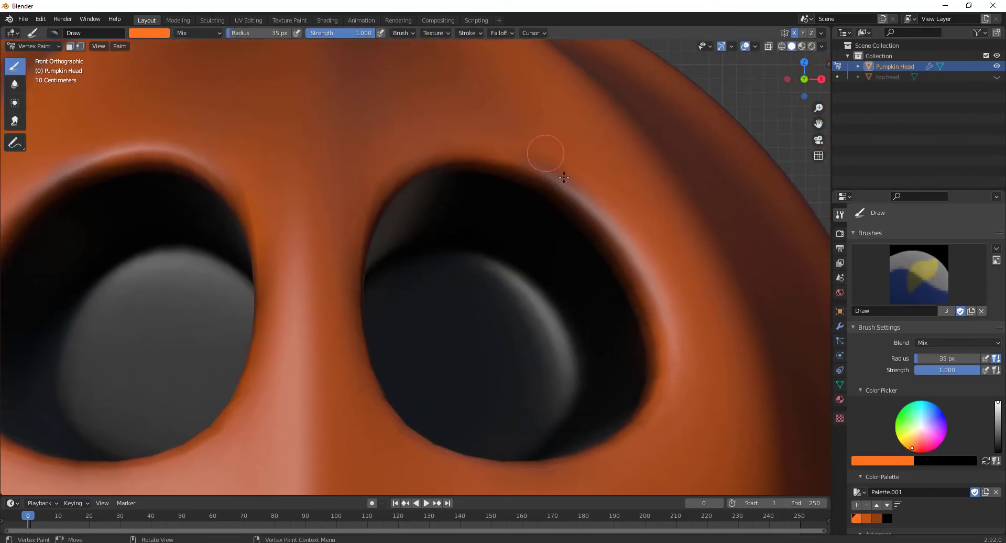
drag(564, 177, 633, 250)
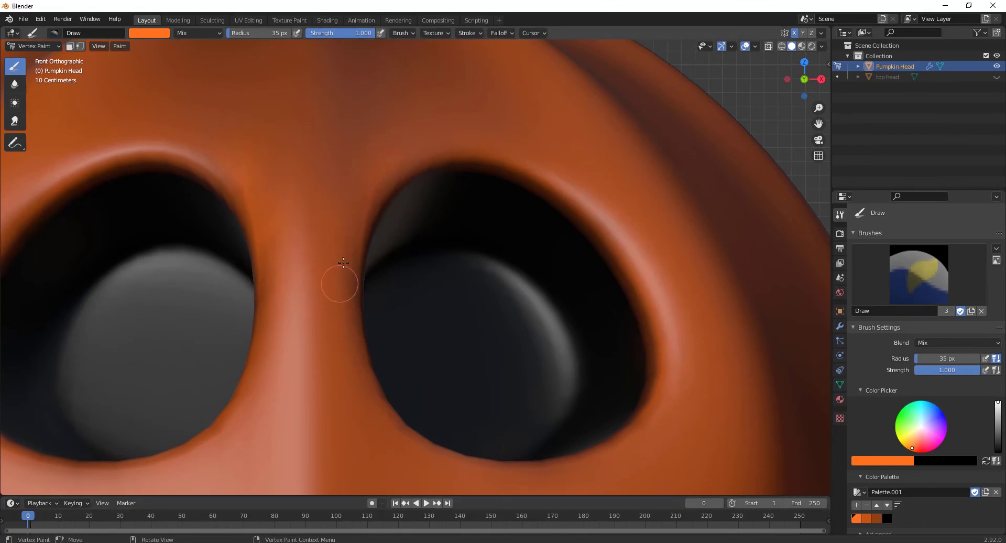
Examine the painted eyes, nose and mouth up close, from the front and from the side
scroll(371, 132, down, 4)
click(23, 87)
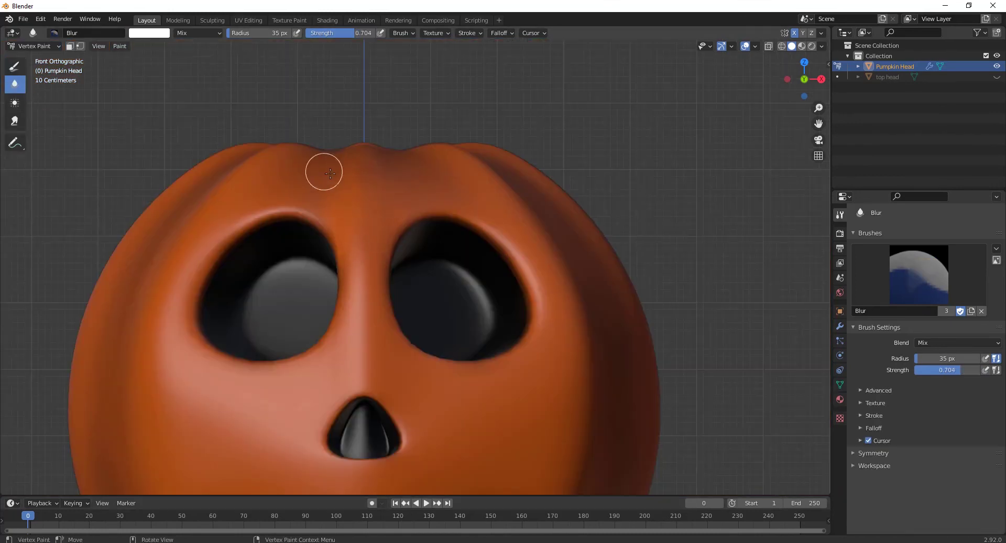
click(15, 66)
scroll(467, 172, up, 3)
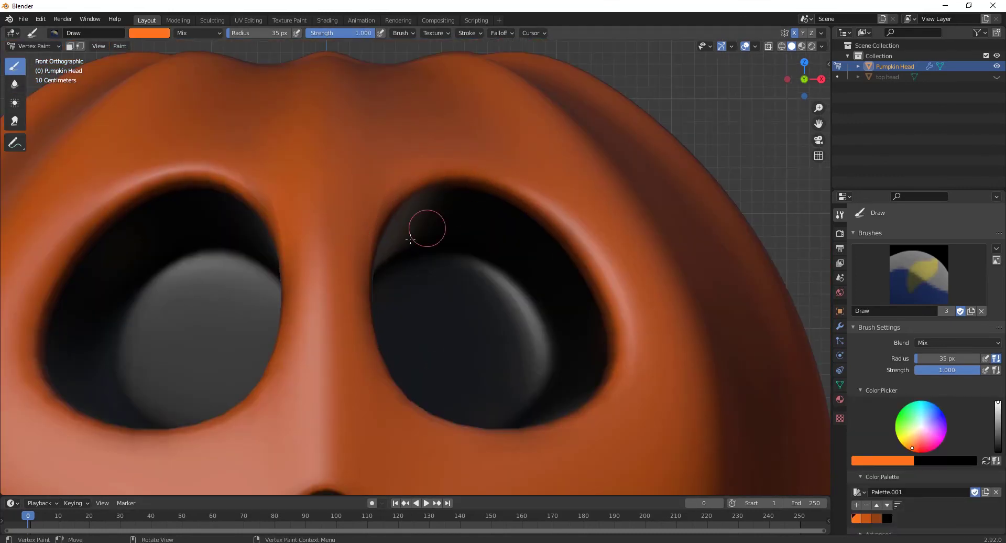
scroll(652, 360, down, 5)
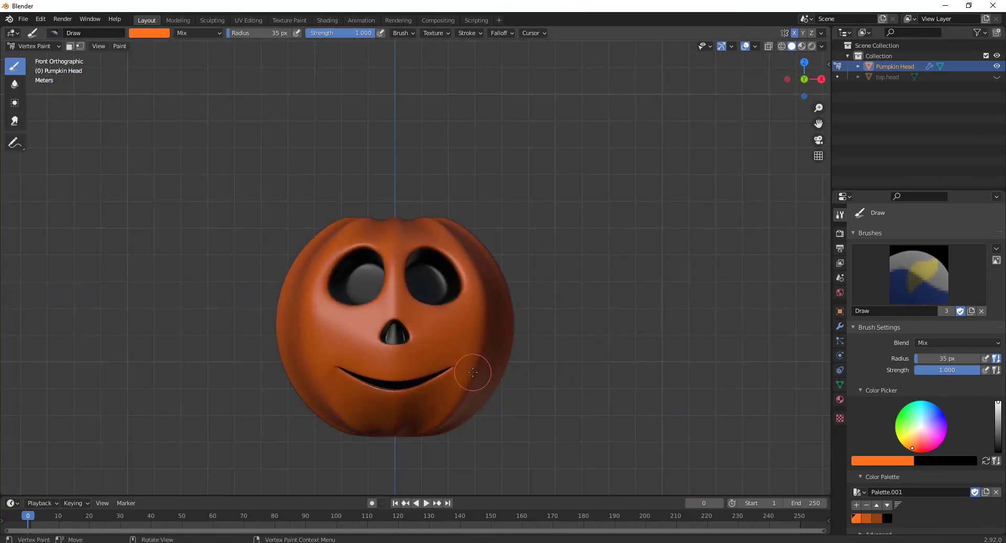
middle_drag(472, 370, 470, 400)
scroll(355, 278, up, 4)
scroll(468, 404, down, 4)
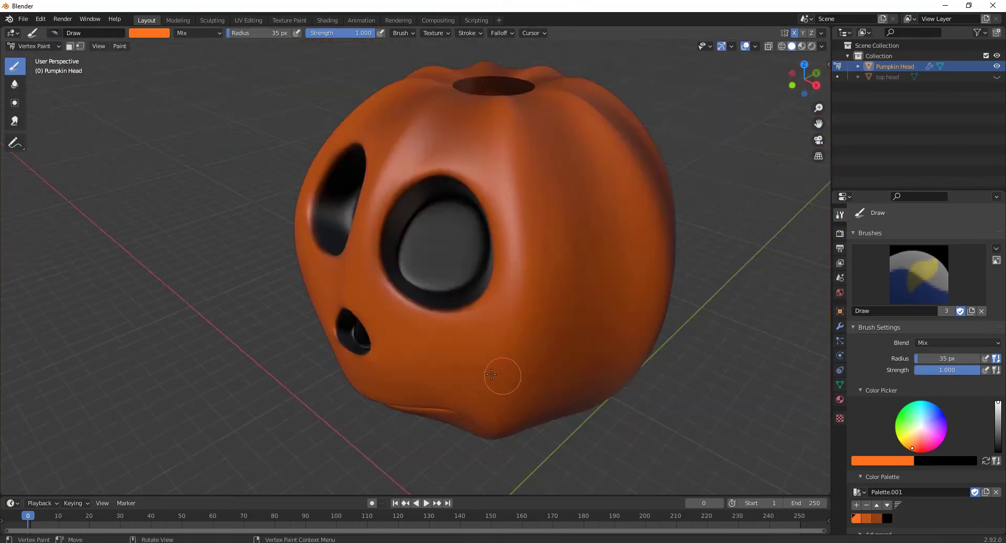
key(KP_1)
scroll(399, 217, down, 2)
Choose a reddish orange for the Draw brush and tint the cheeks and face with it
click(915, 440)
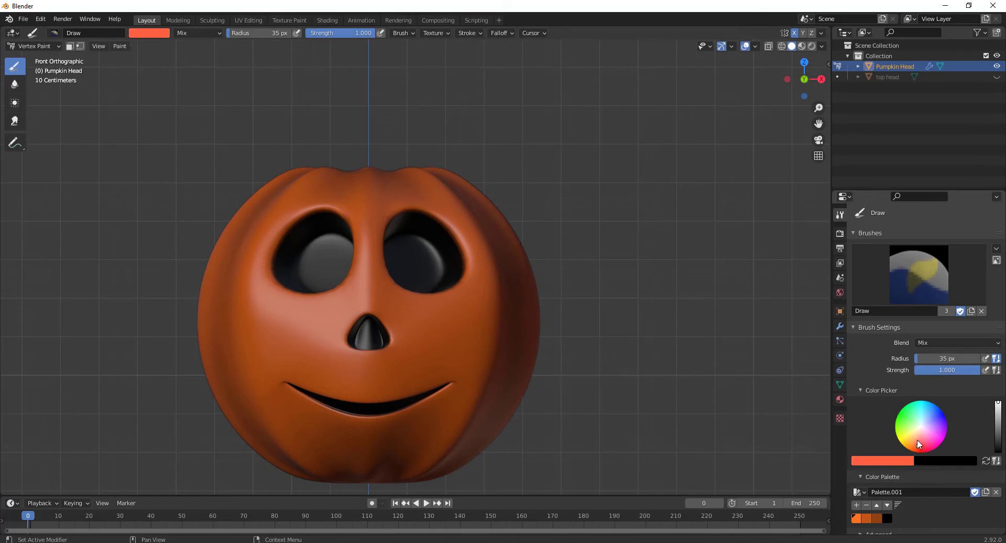
middle_drag(495, 314, 419, 231)
key(KP_1)
scroll(400, 218, up, 3)
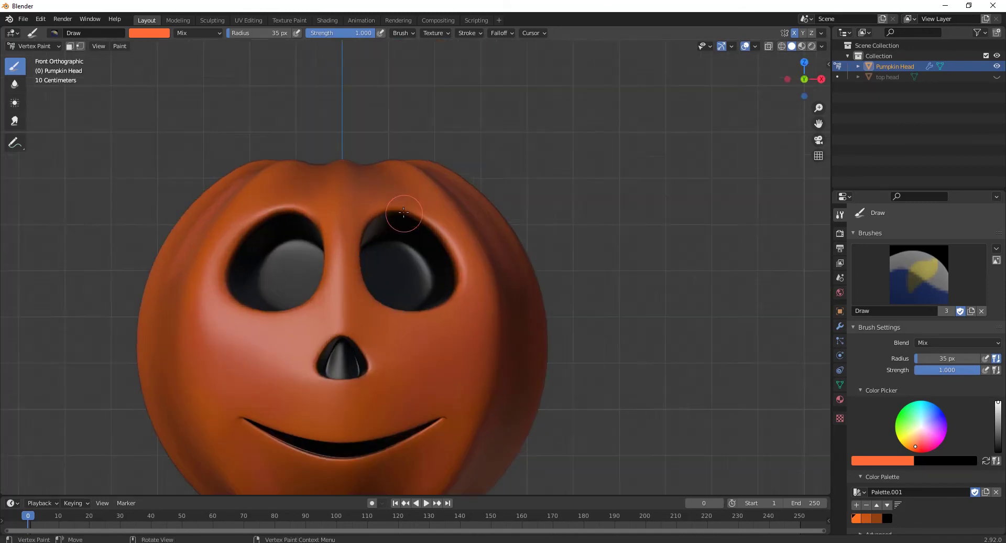
Spread the reddish orange tint over the head's sides, back and chin at 78 px radius, and switch to the Blur brush
mouse_move(666, 252)
middle_down()
mouse_move(533, 274)
mouse_move(568, 350)
mouse_move(535, 353)
middle_up()
key(f)
click(580, 337)
middle_drag(535, 425, 545, 371)
middle_drag(530, 299, 519, 353)
scroll(519, 353, down, 2)
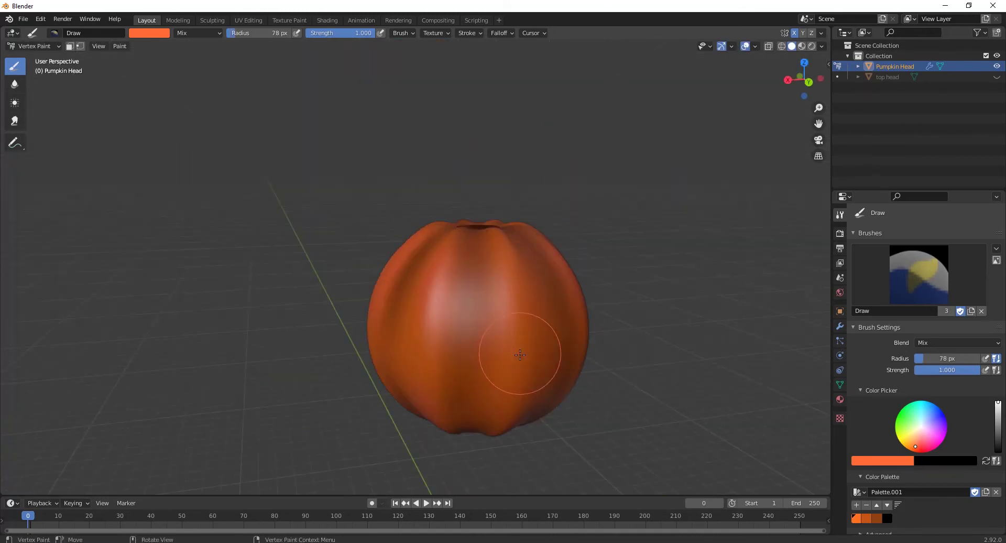
mouse_move(181, 325)
middle_down()
mouse_move(254, 343)
mouse_move(359, 326)
mouse_move(362, 236)
middle_up()
scroll(359, 325, up, 3)
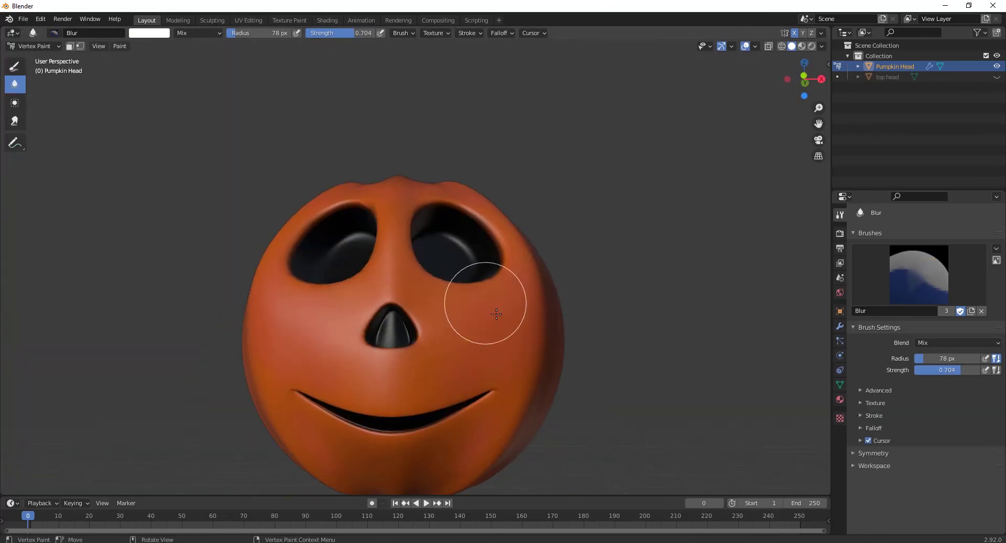
Examine the blended orange shading over the pumpkin head from the front, around the mouth and chin, and from the side
middle_drag(530, 216, 542, 155)
middle_drag(624, 246, 573, 208)
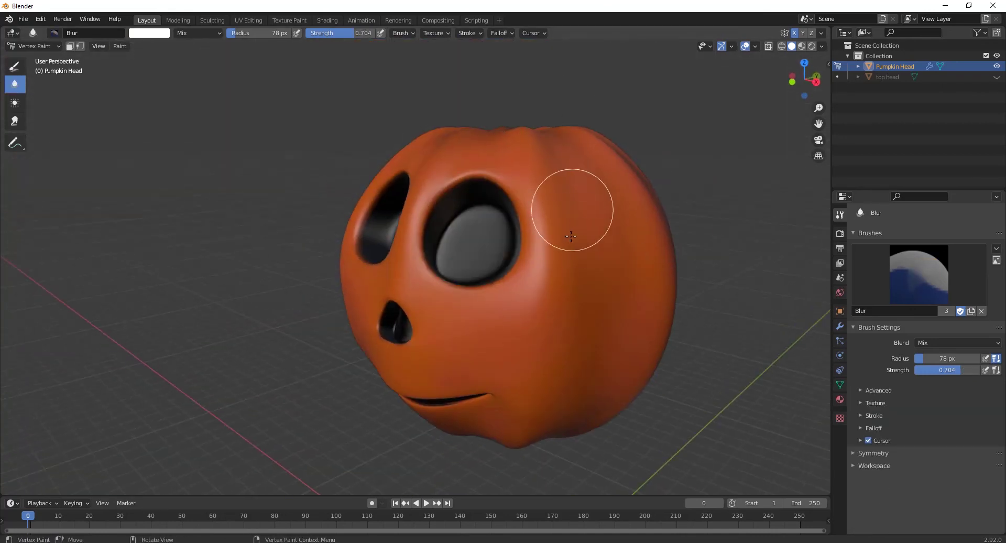
alt+middle_drag(569, 349, 550, 269)
alt+middle_drag(520, 308, 607, 301)
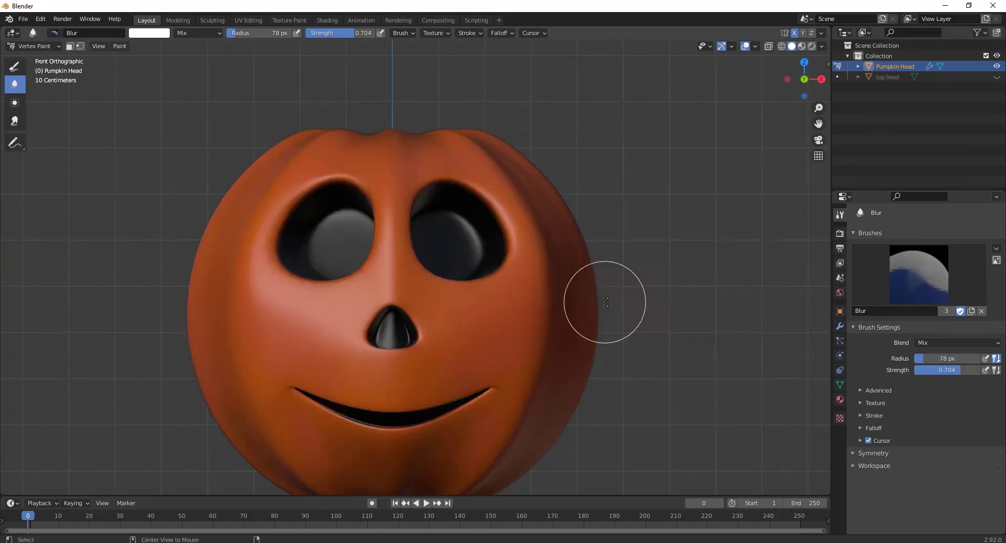
scroll(487, 369, up, 3)
shift+middle_drag(442, 429, 427, 279)
shift+middle_drag(486, 468, 549, 337)
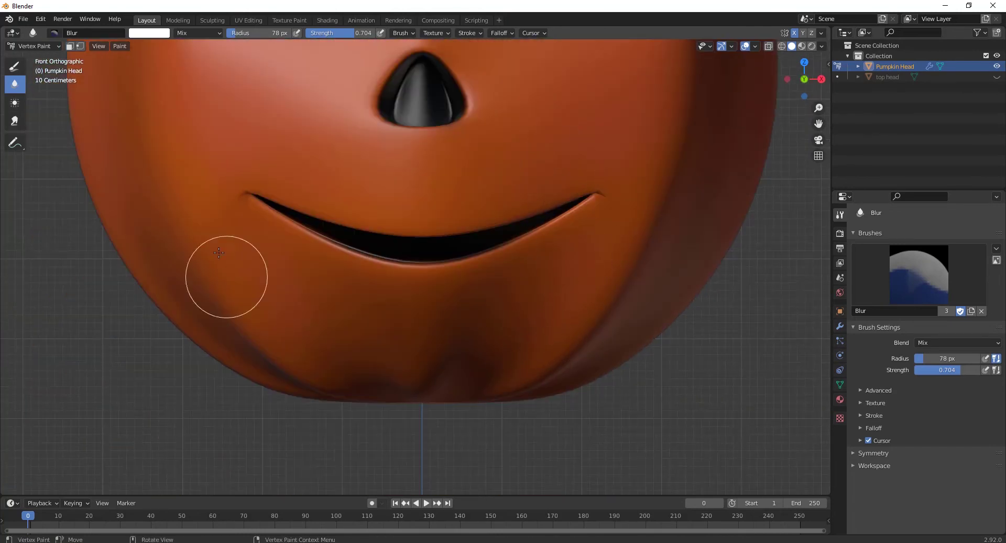
scroll(579, 300, down, 3)
shift+middle_drag(524, 220, 511, 343)
alt+middle_drag(519, 209, 441, 215)
scroll(471, 236, down, 2)
shift+middle_drag(498, 271, 442, 163)
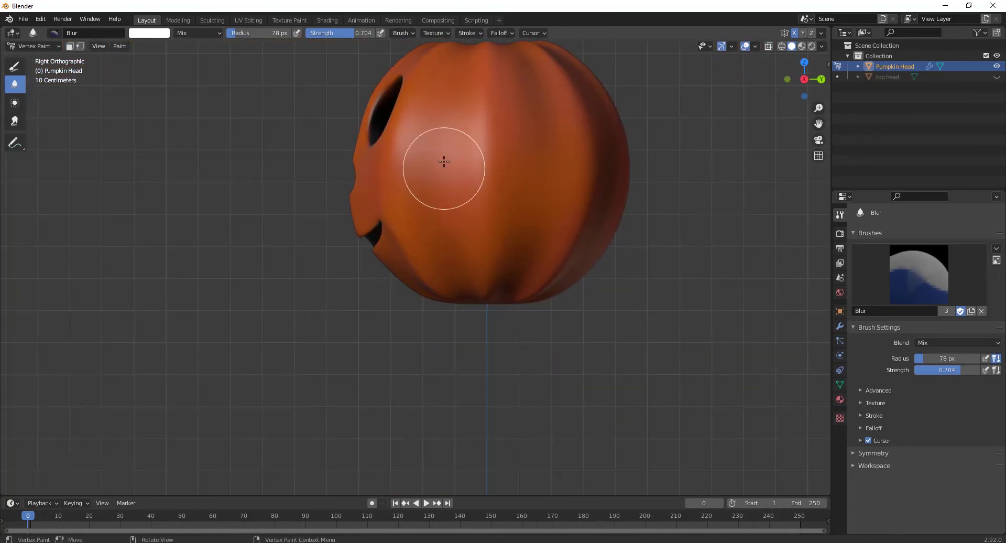
alt+middle_drag(501, 101, 386, 183)
shift+middle_drag(426, 111, 449, 187)
scroll(486, 255, down, 3)
middle_drag(469, 308, 434, 266)
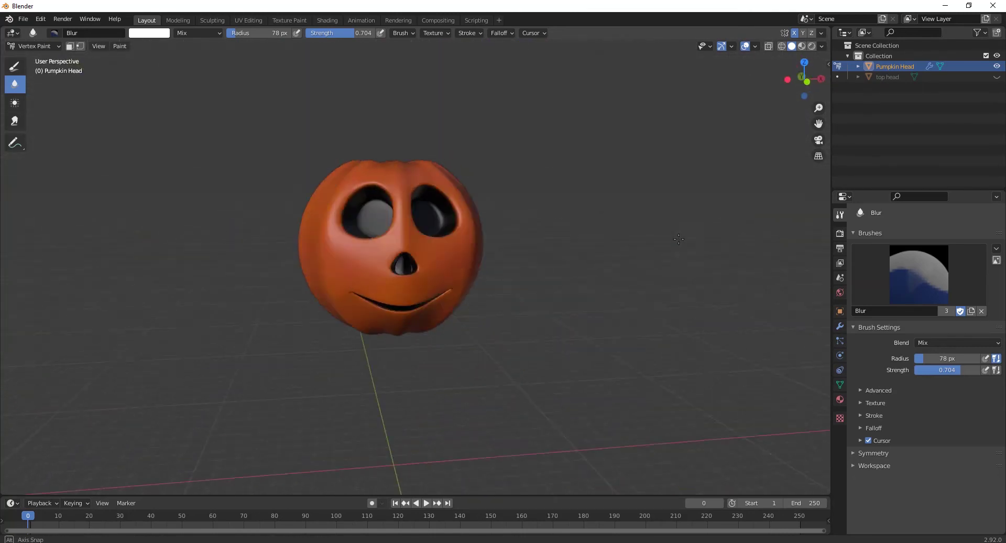
Set up the Draw brush with the dark brown palette colour, adjust its brightness, and reduce the radius to 34 px
scroll(434, 266, up, 4)
click(10, 72)
click(878, 518)
click(998, 432)
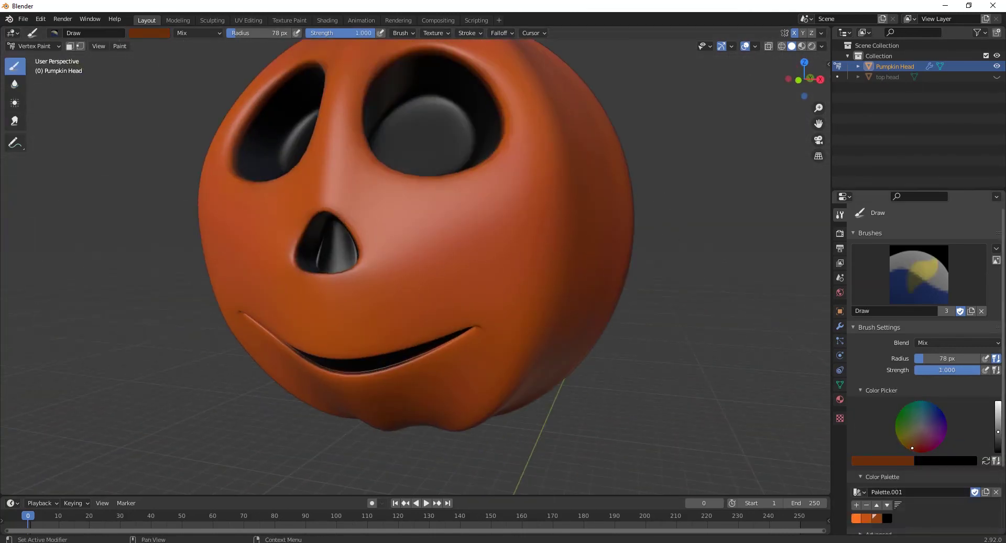
key(f)
click(575, 267)
Paint dark brown vertical streaks into the grooves around the sides and back of the pumpkin head
middle_drag(576, 268, 475, 293)
scroll(479, 293, down, 3)
drag(485, 322, 479, 201)
mouse_move(479, 202)
middle_down()
mouse_move(480, 152)
mouse_move(442, 199)
middle_up()
drag(511, 304, 501, 343)
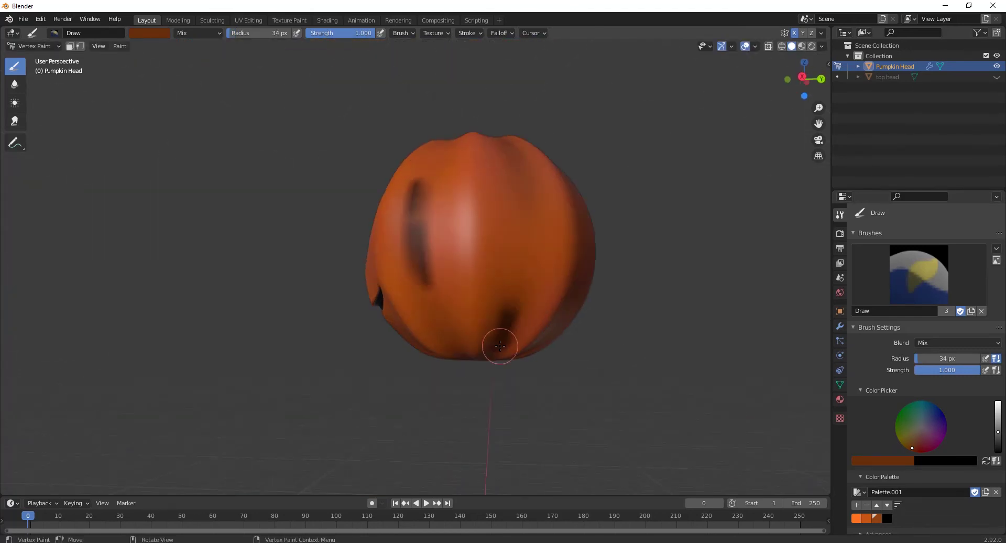
middle_drag(556, 220, 493, 262)
drag(505, 253, 524, 375)
middle_drag(519, 336, 519, 298)
drag(469, 225, 466, 283)
mouse_move(466, 283)
middle_down()
mouse_move(676, 278)
mouse_move(679, 244)
middle_up()
Soften the dark brown streaks around the head with the Blur brush at 34 px radius
click(14, 85)
middle_drag(397, 369, 365, 310)
scroll(366, 255, down, 1)
mouse_move(365, 256)
middle_down()
mouse_move(418, 308)
mouse_move(404, 234)
middle_up()
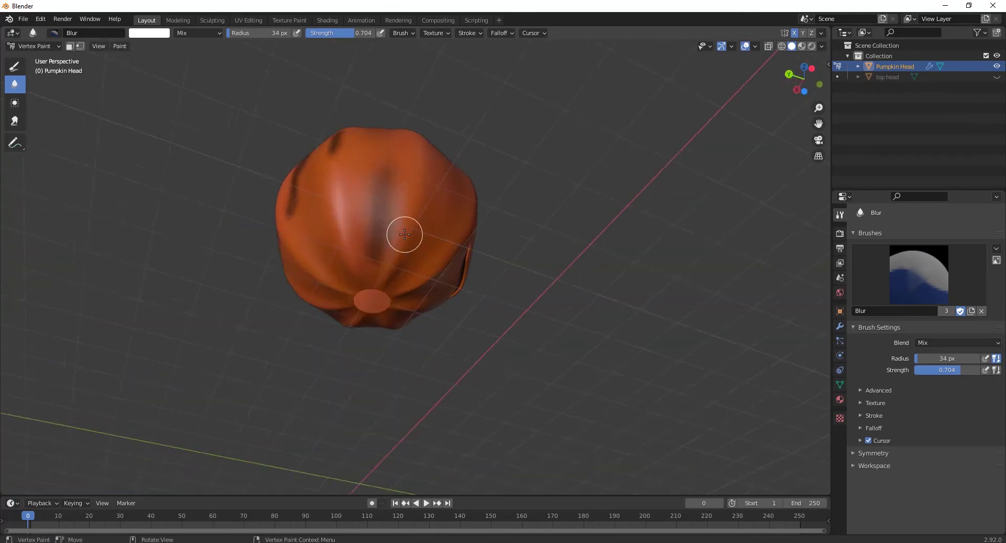
scroll(371, 120, up, 2)
middle_drag(368, 95, 422, 256)
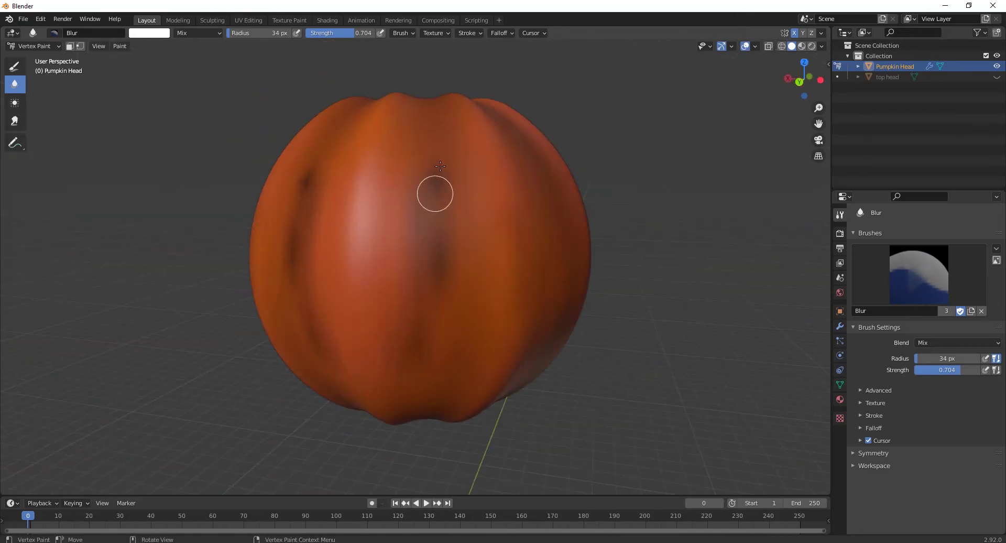
scroll(439, 345, down, 3)
middle_drag(440, 345, 308, 275)
scroll(489, 229, down, 4)
mouse_move(403, 270)
middle_down()
mouse_move(479, 227)
mouse_move(332, 233)
mouse_move(353, 294)
middle_up()
Return the pumpkin head to Object Mode and show the viewport in Material Preview shading
click(34, 45)
click(37, 58)
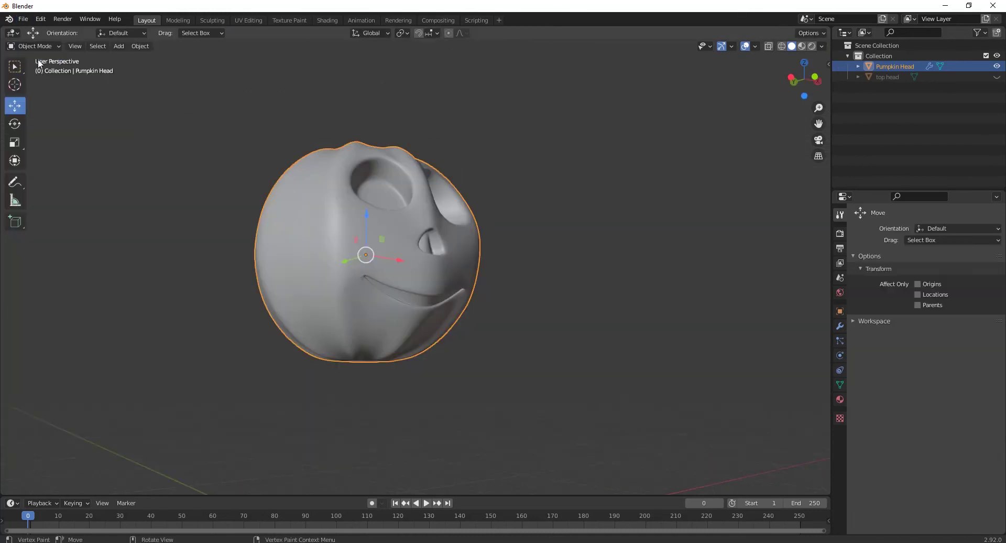
mouse_move(450, 272)
middle_down()
mouse_move(473, 292)
mouse_move(437, 315)
mouse_move(455, 264)
middle_up()
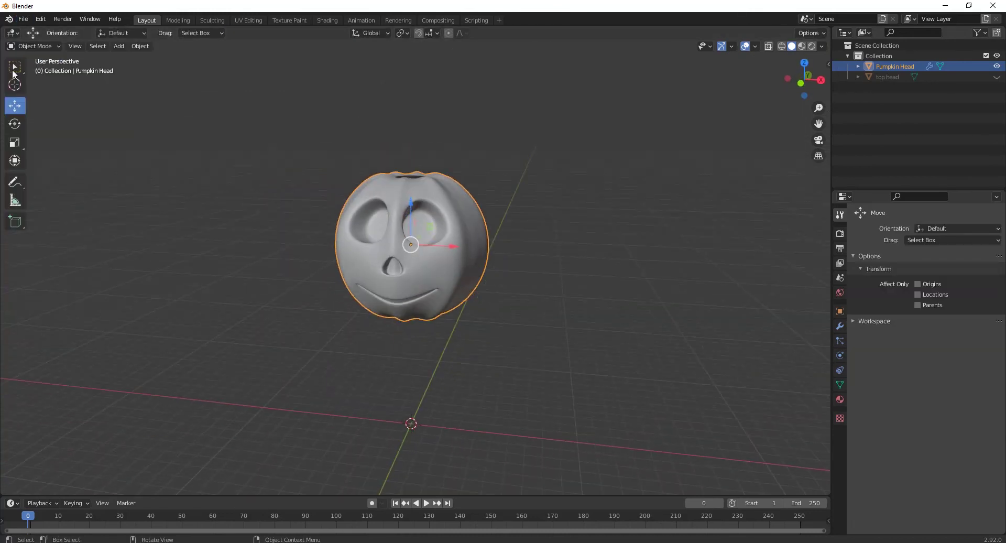
click(803, 46)
middle_drag(422, 220, 435, 231)
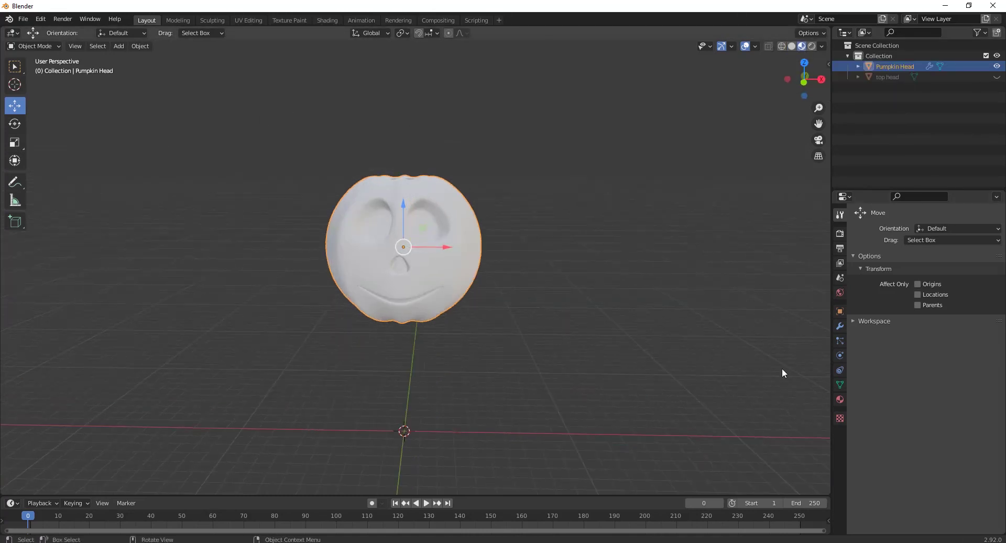
Add a new material to the pumpkin head and feed its Base Color from Vertex Color
click(840, 400)
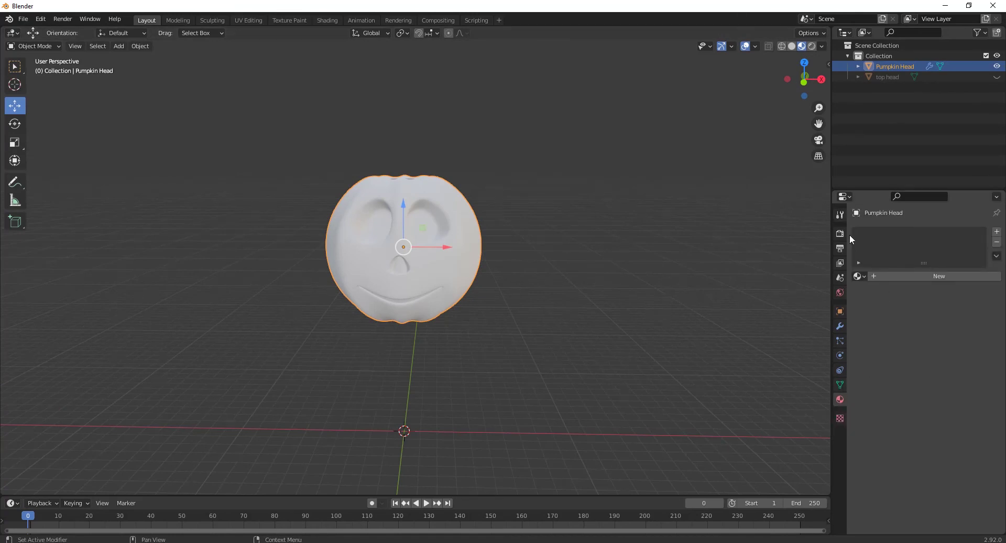
click(960, 274)
click(916, 385)
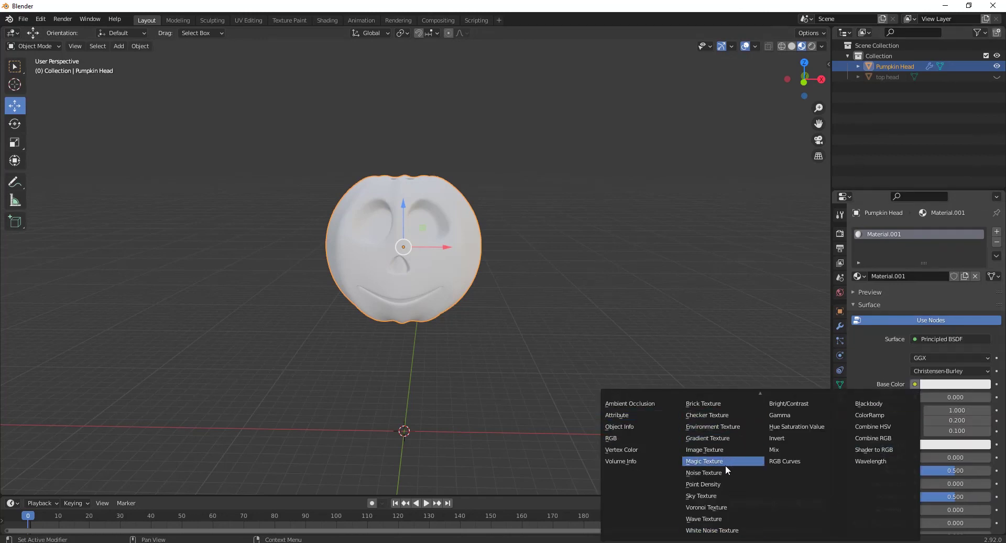
click(629, 449)
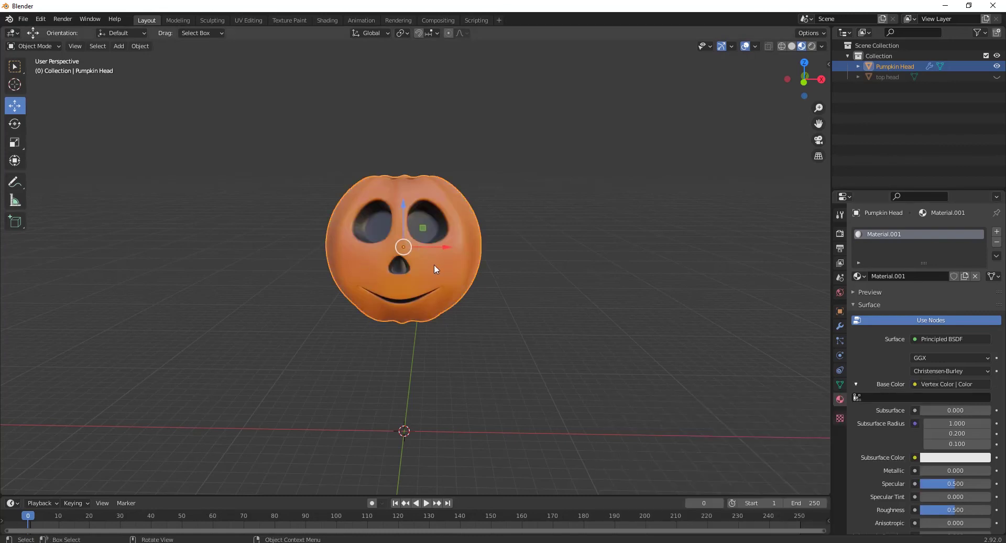
middle_drag(434, 266, 382, 310)
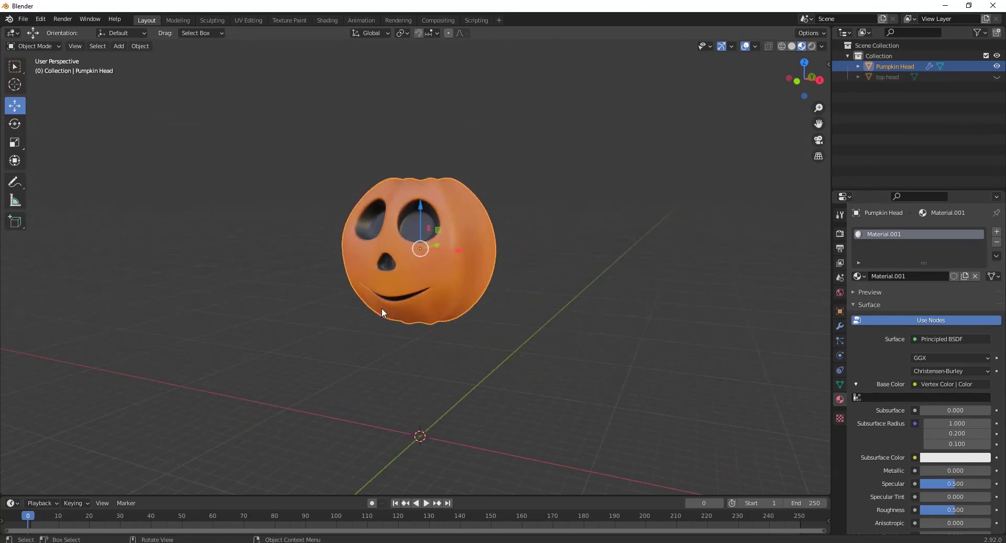
Save the file to the Desktop as Pumpkin Man 1.blend
scroll(382, 313, down, 2)
key(ctrl+s)
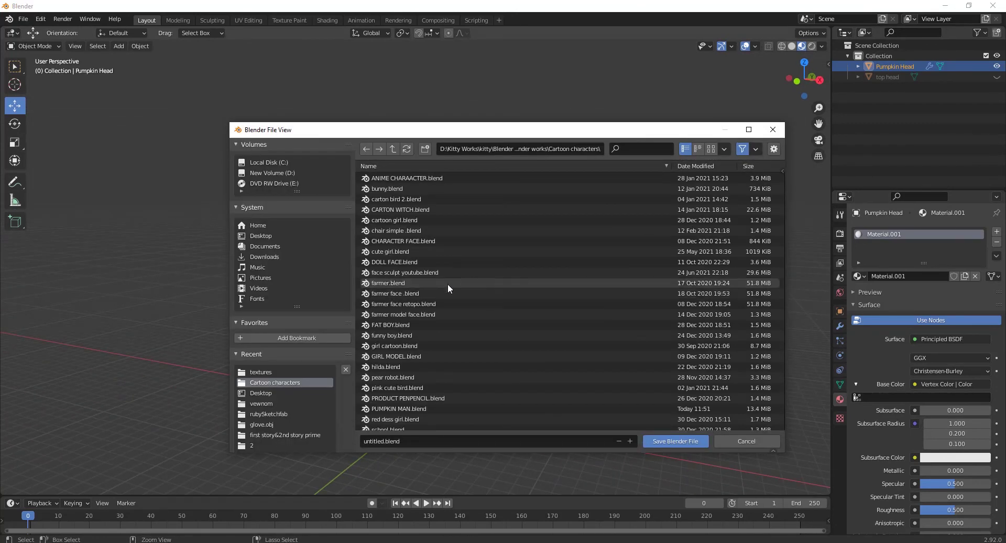
click(267, 235)
click(429, 441)
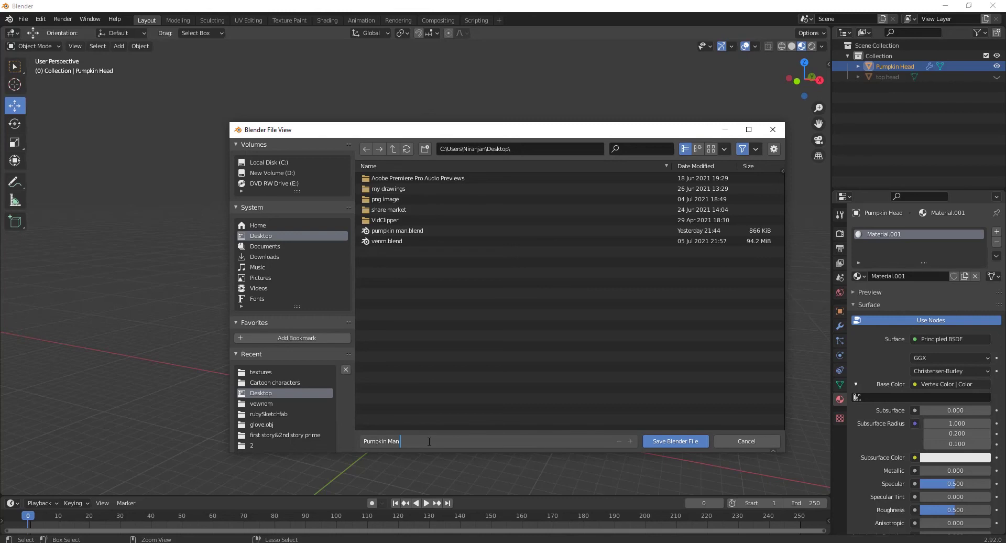
key(Return)
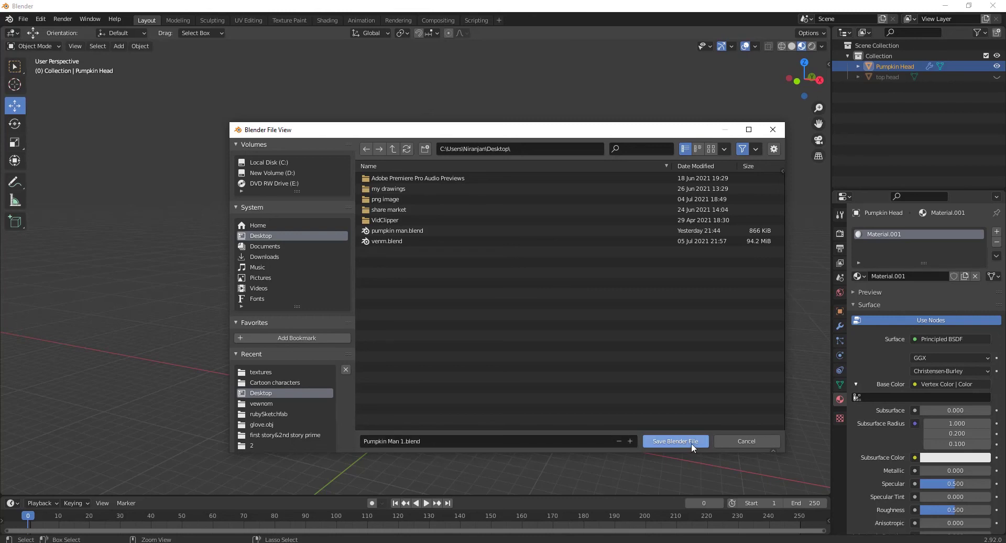
click(676, 442)
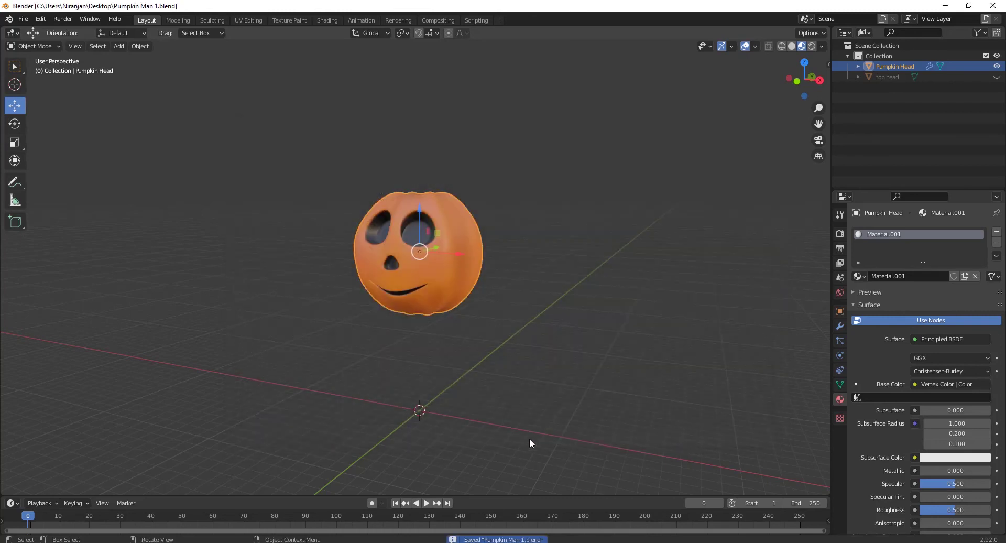
Deselect the pumpkin head and view it from the front
mouse_move(452, 297)
middle_down()
mouse_move(545, 281)
mouse_move(445, 285)
mouse_move(486, 290)
mouse_move(501, 263)
mouse_move(497, 301)
mouse_move(474, 293)
middle_up()
scroll(464, 287, up, 3)
scroll(508, 265, down, 2)
click(518, 268)
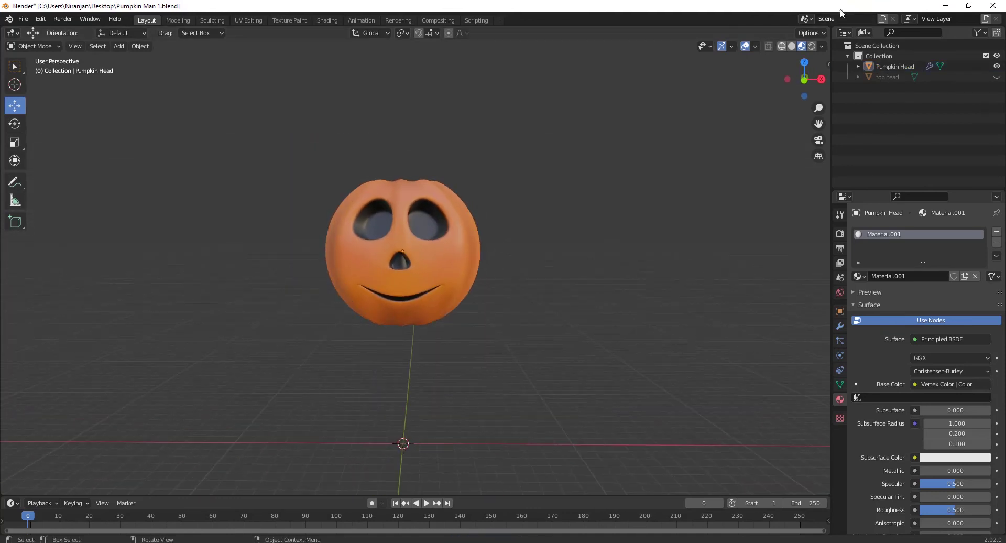
Try Solid viewport shading with the reddish-brown MatCap on the pumpkin head
click(792, 46)
click(822, 46)
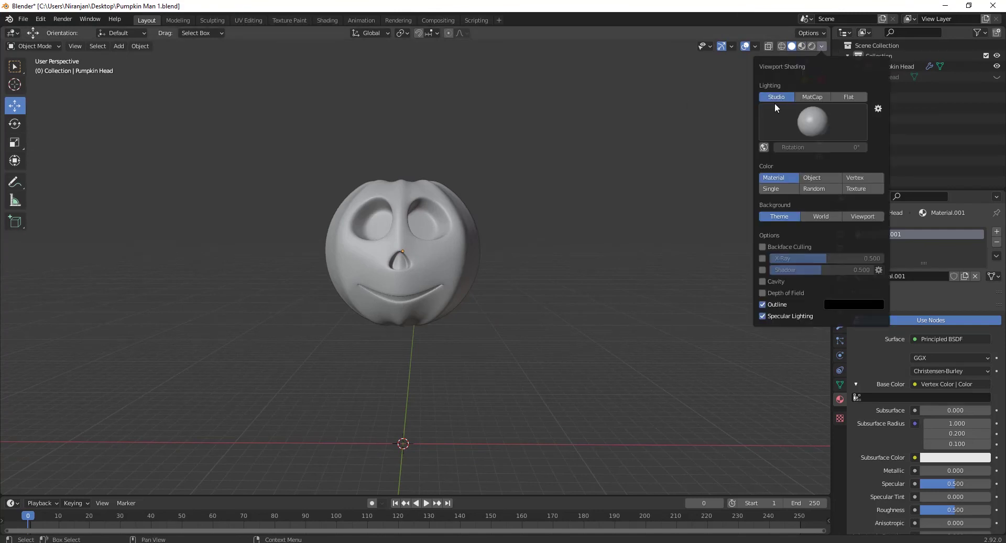
click(816, 95)
click(824, 122)
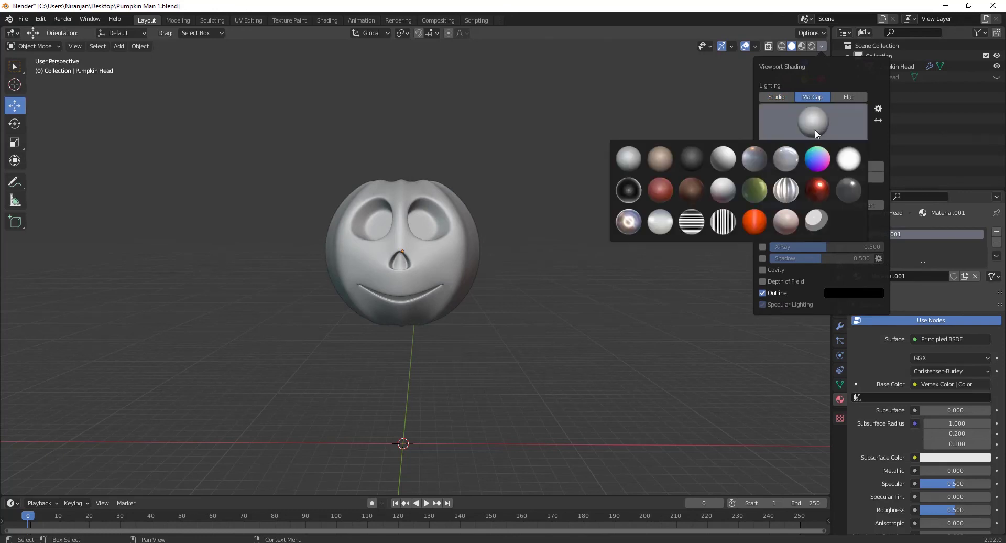
click(665, 196)
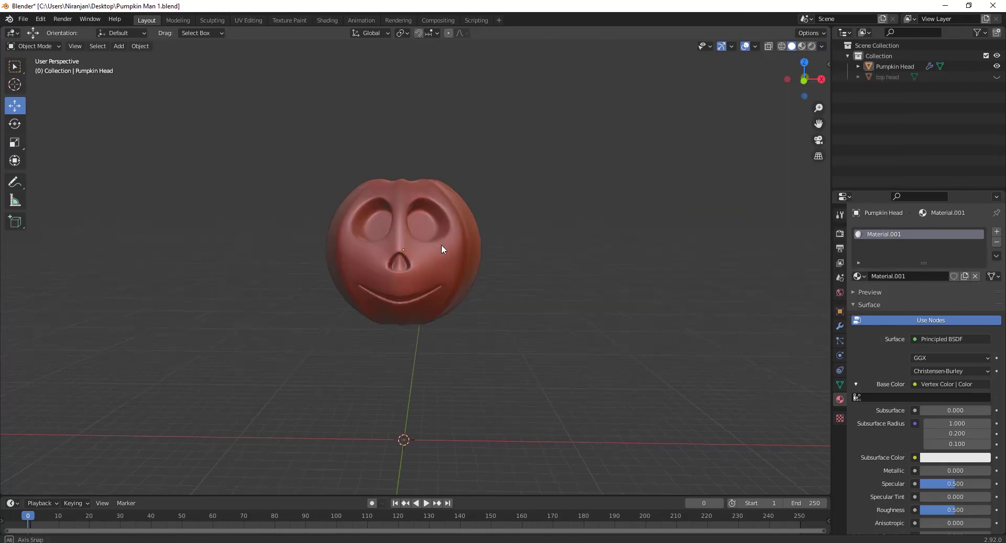
mouse_move(441, 244)
middle_down()
mouse_move(419, 193)
mouse_move(524, 211)
mouse_move(439, 239)
mouse_move(462, 210)
middle_up()
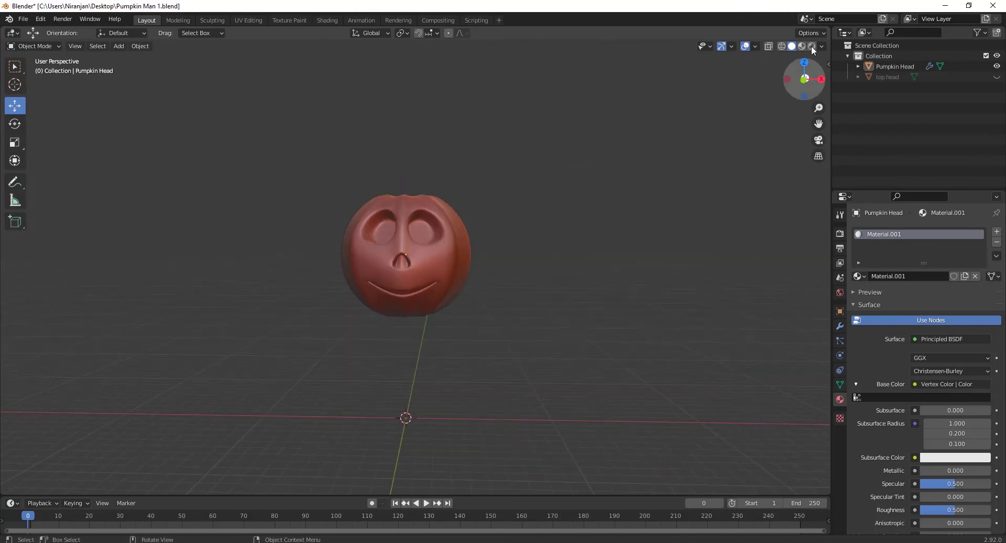
Set the Solid viewport shading to Studio lighting with Vertex as the colour source
click(822, 47)
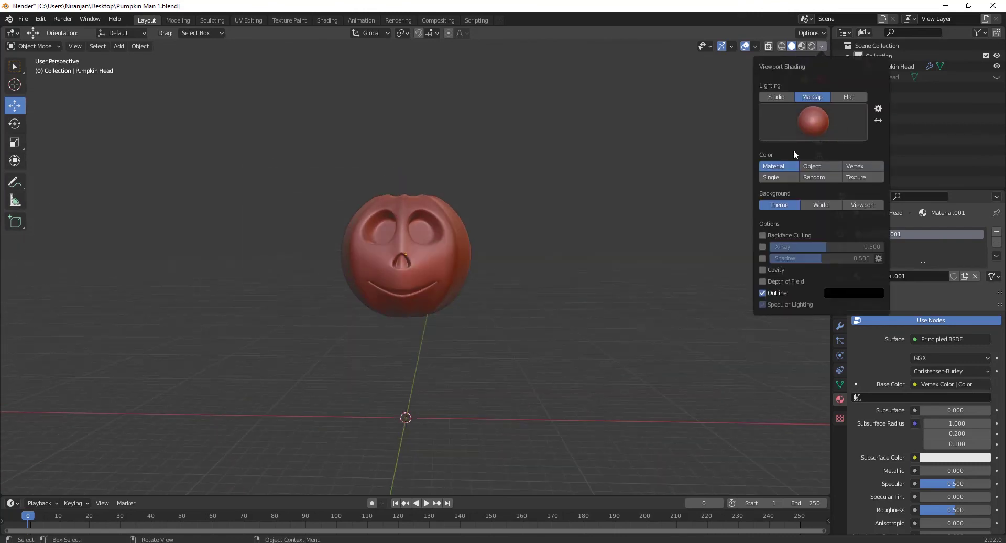
click(774, 96)
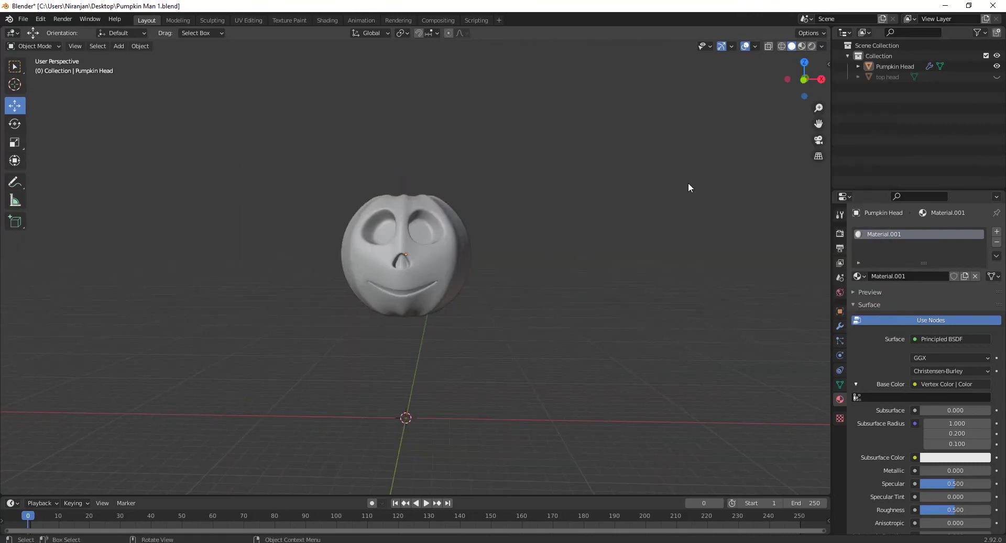
click(802, 46)
click(793, 46)
click(822, 46)
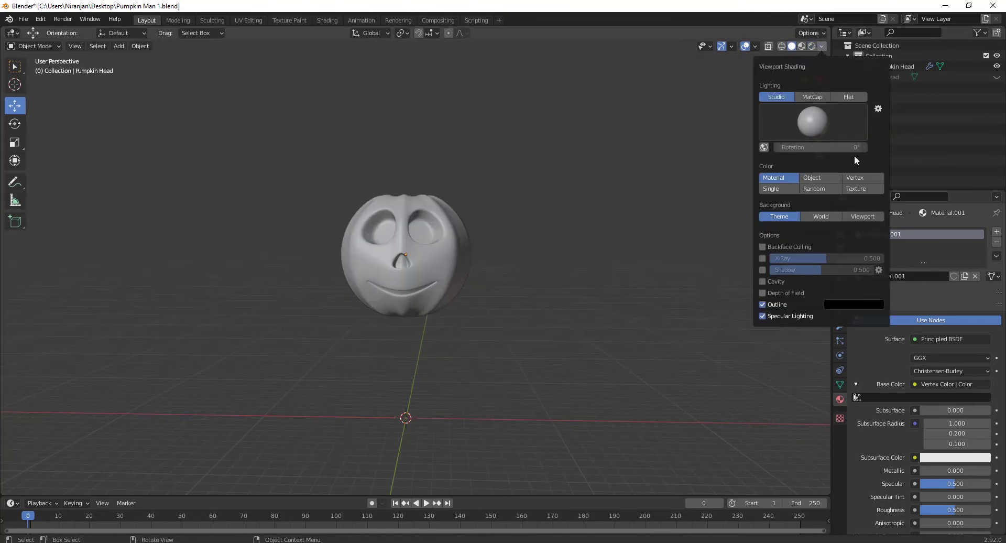
click(857, 176)
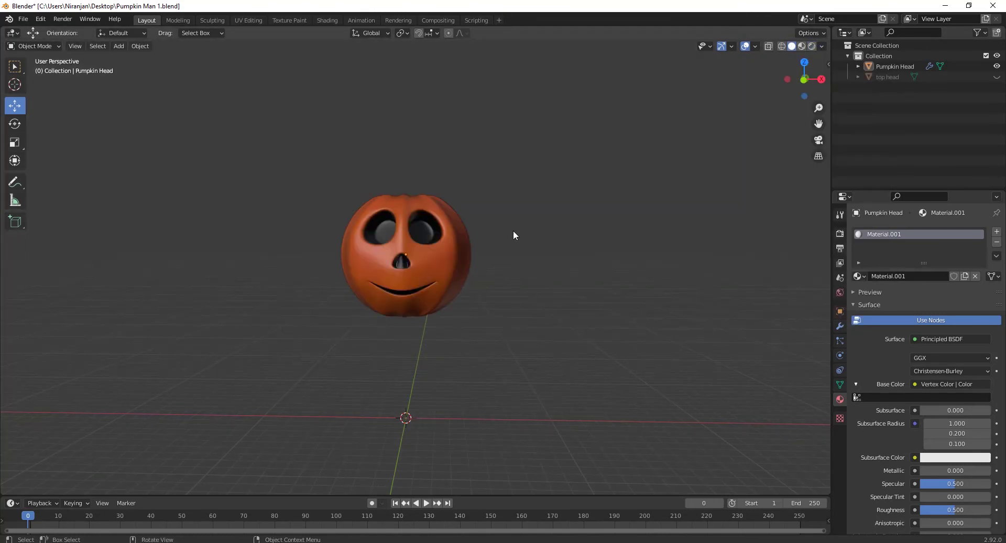
Unhide the top head object and select it in the viewport
middle_drag(461, 279, 405, 249)
click(997, 76)
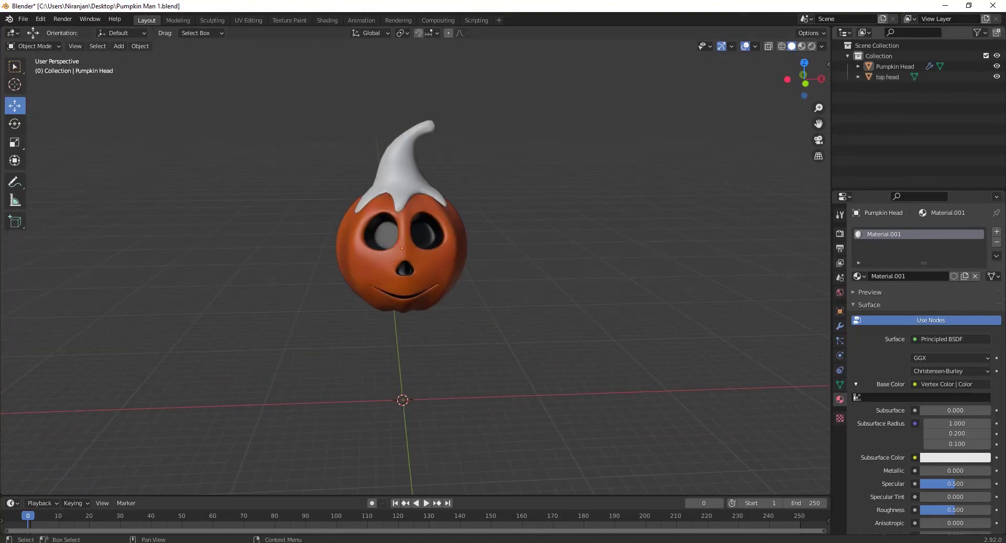
middle_drag(429, 206, 388, 205)
click(388, 205)
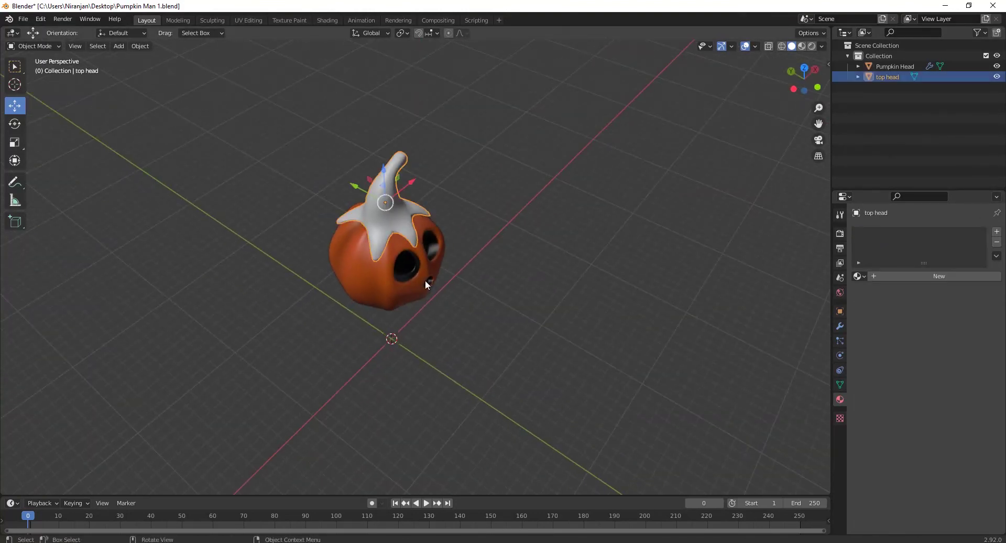
Put the stem into Vertex Paint mode and choose the Draw brush with its brush settings shown
middle_drag(425, 280, 376, 246)
key(Tab)
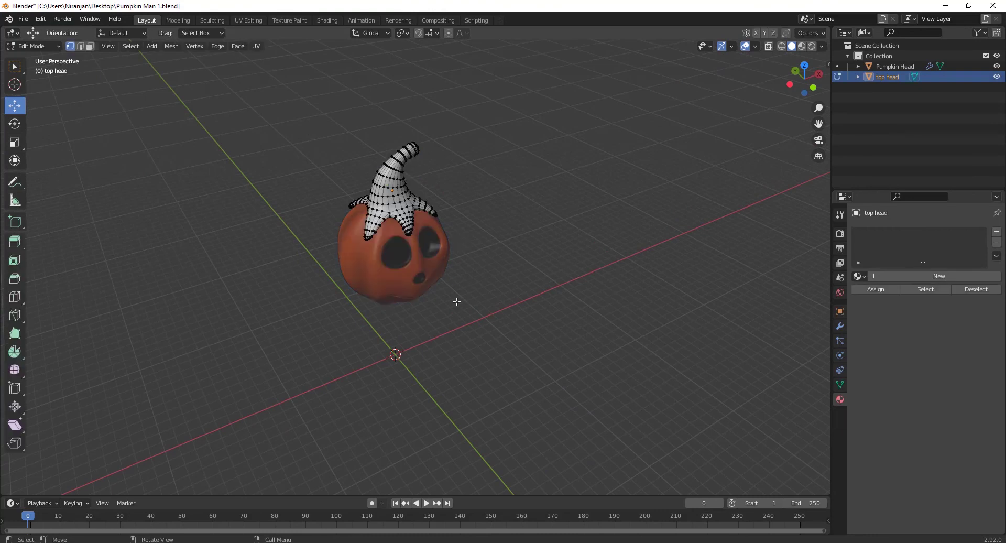
click(33, 46)
click(36, 92)
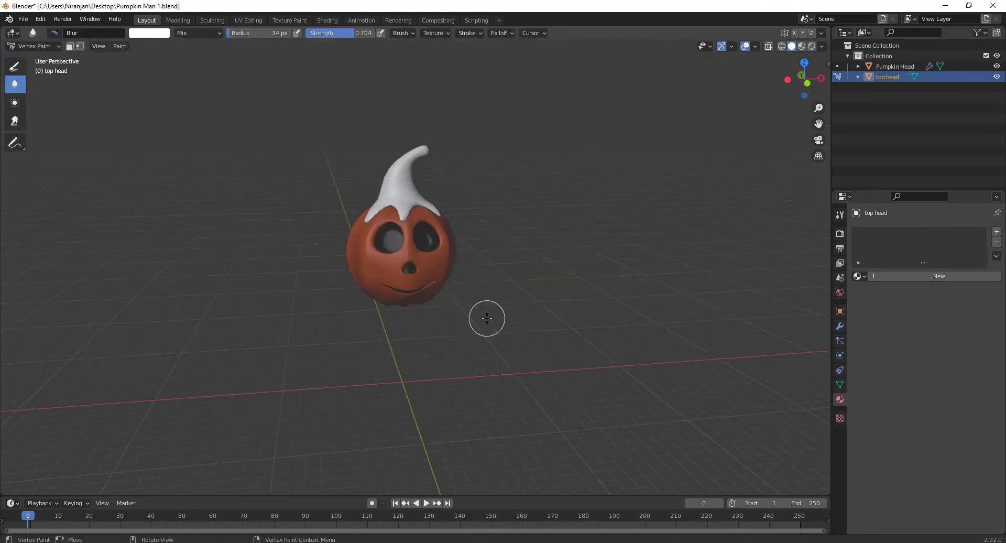
scroll(485, 316, up, 3)
click(840, 215)
click(14, 66)
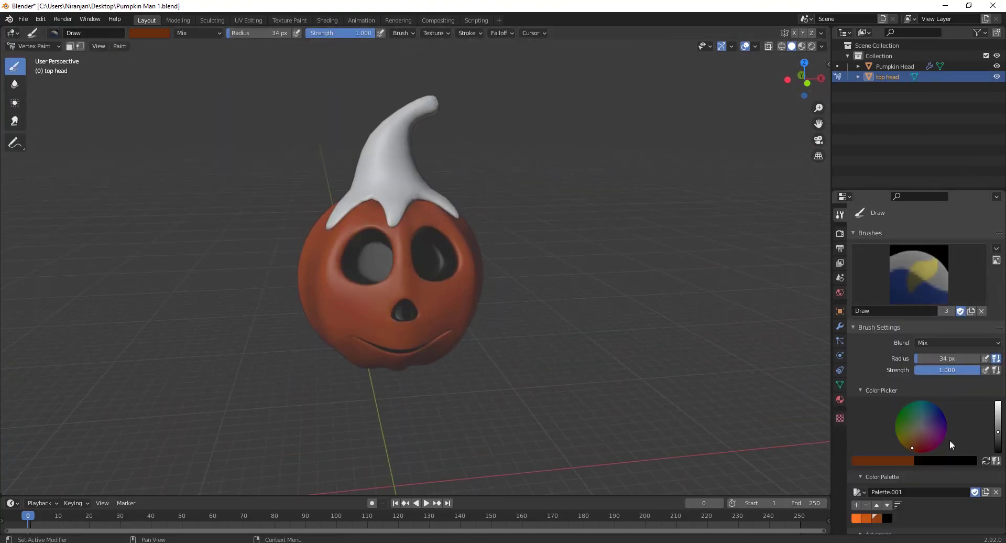
Darken the brush's brown, store it as a new palette swatch, and start painting the stem with it
drag(998, 428, 998, 441)
click(857, 505)
mouse_move(396, 193)
mouse_down()
mouse_move(396, 181)
mouse_move(416, 169)
mouse_move(402, 154)
mouse_move(367, 175)
mouse_up()
Hide the pumpkin head and cover the whole stem in dark brown with a 166 px brush, working around every side
click(997, 67)
middle_drag(314, 209, 398, 209)
key(f)
click(421, 158)
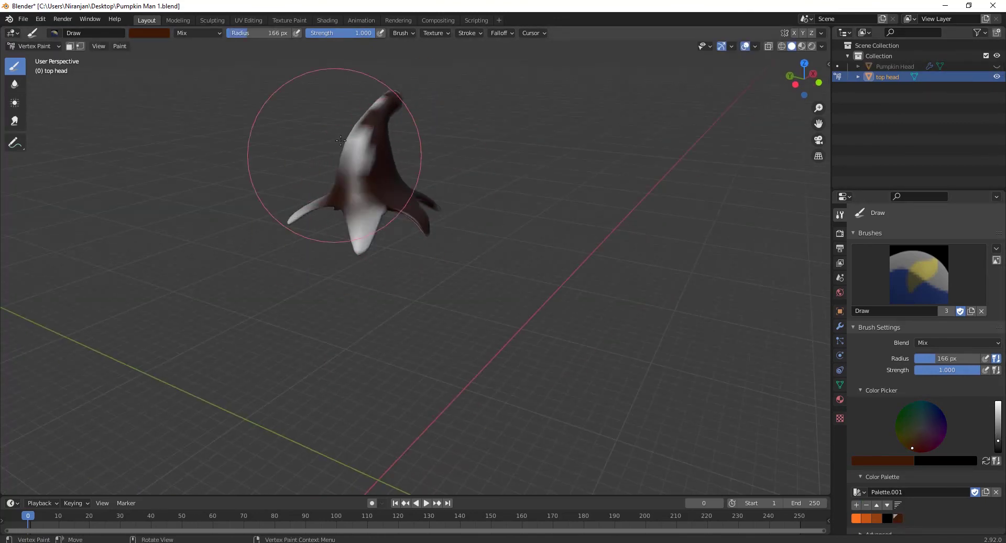
drag(335, 156, 346, 168)
middle_drag(362, 341, 378, 260)
drag(377, 260, 370, 210)
mouse_move(369, 209)
middle_down()
mouse_move(431, 261)
mouse_move(413, 432)
mouse_move(402, 164)
mouse_move(469, 179)
mouse_move(524, 89)
mouse_move(426, 336)
middle_up()
scroll(426, 336, up, 3)
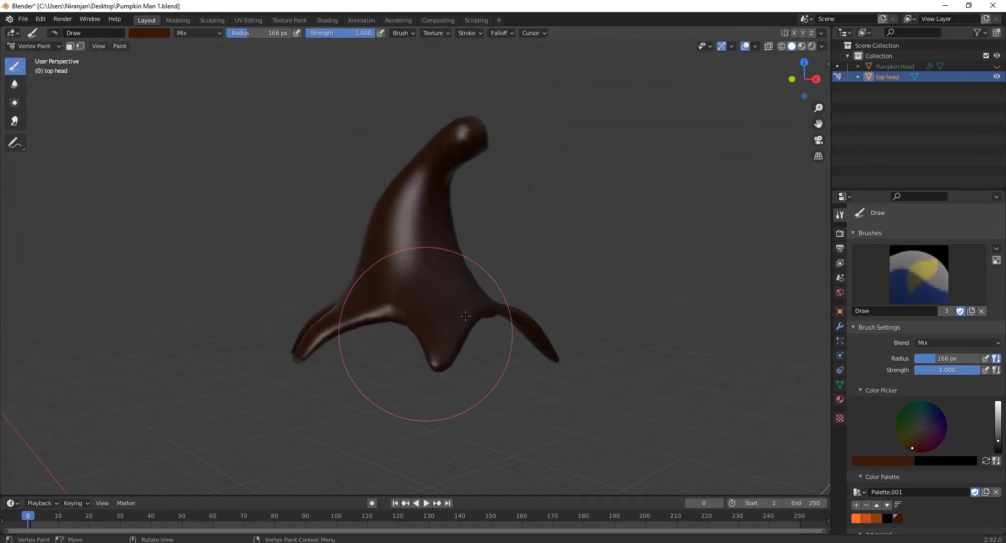
Shift the brown palette swatch to a darker reddish brown and paint accents on the stem's prongs with a 36 px brush
key(f)
click(507, 307)
click(876, 518)
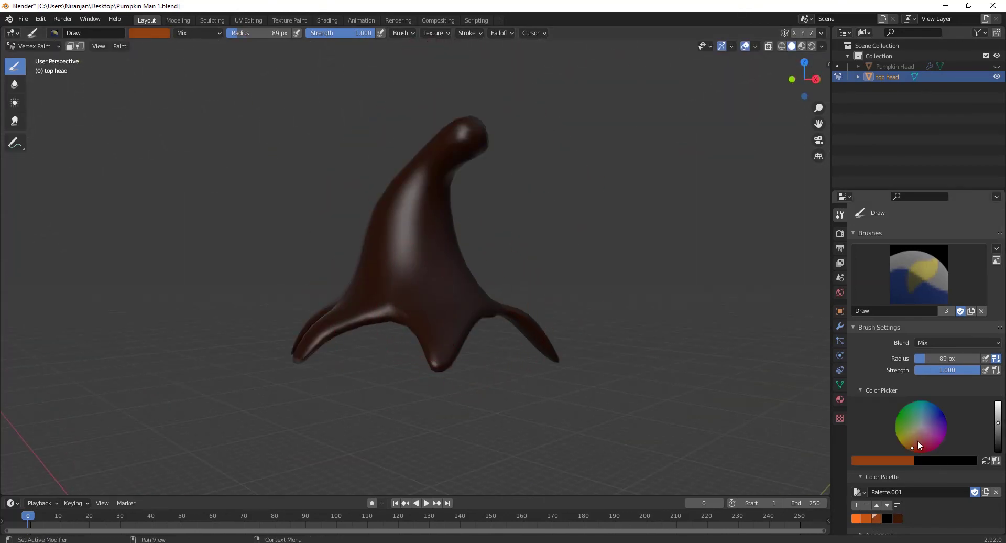
drag(998, 428, 999, 432)
middle_drag(383, 338, 463, 372)
key(f)
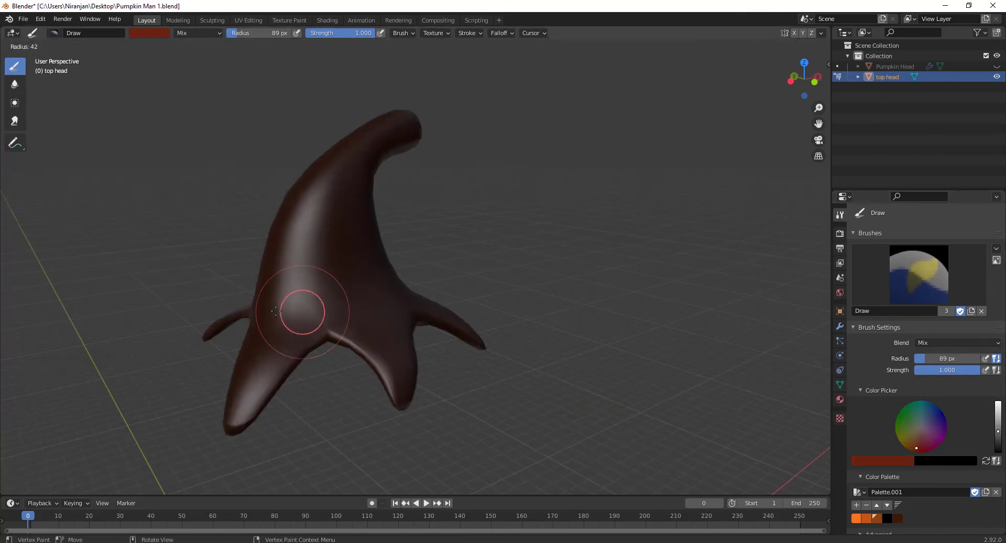
click(320, 312)
middle_drag(283, 330, 343, 319)
scroll(343, 318, up, 1)
mouse_move(344, 318)
mouse_down()
mouse_move(355, 362)
mouse_move(327, 311)
mouse_up()
click(999, 439)
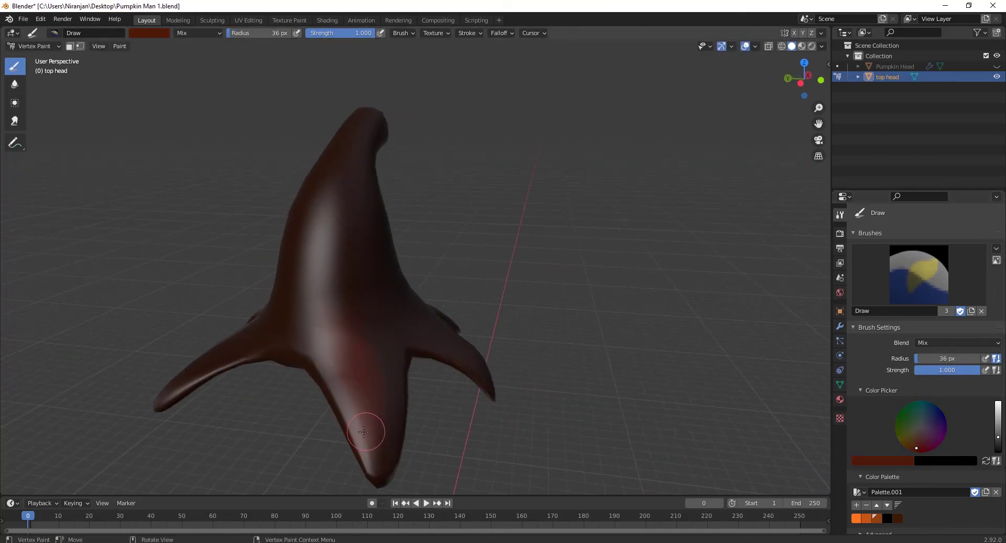
Continue the reddish-brown accents around the stem with a larger brush and soften them with the Blur brush
scroll(356, 338, down, 4)
mouse_move(355, 338)
middle_down()
mouse_move(278, 357)
mouse_move(388, 341)
mouse_move(407, 366)
middle_up()
scroll(370, 409, up, 3)
mouse_move(330, 268)
middle_down()
mouse_move(440, 313)
mouse_move(426, 378)
mouse_move(454, 424)
middle_up()
key(f)
click(419, 332)
middle_drag(472, 349, 472, 299)
click(15, 84)
middle_drag(440, 263, 442, 299)
Shade the stem's prong tips and creases with the Draw brush using the black swatch at a 24 px radius
click(14, 67)
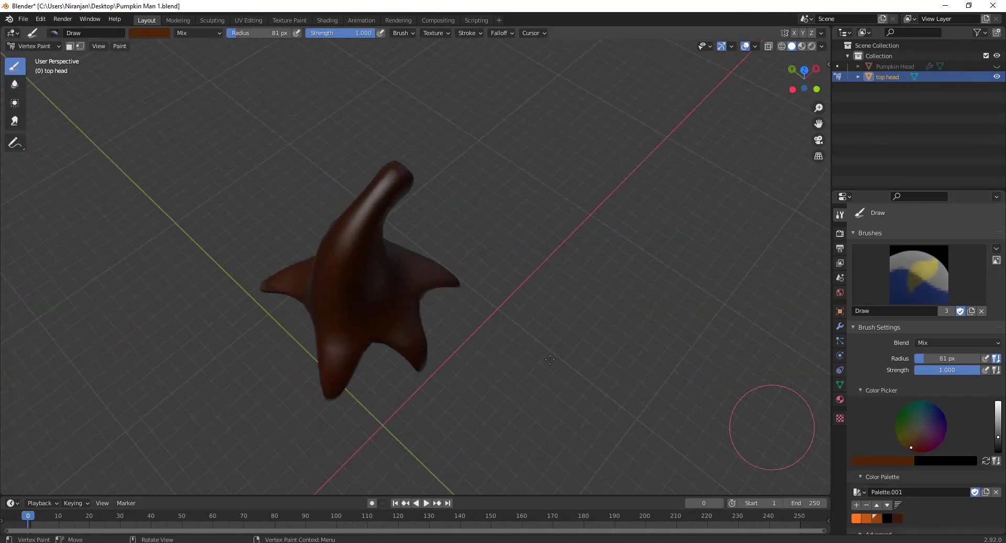
middle_drag(419, 372, 361, 341)
click(887, 518)
scroll(299, 369, up, 1)
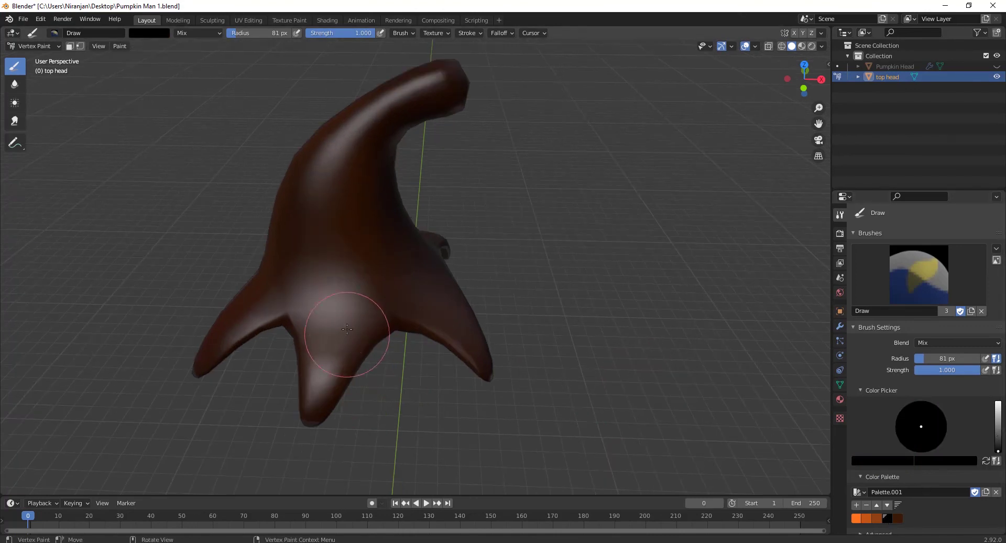
middle_drag(319, 373, 338, 437)
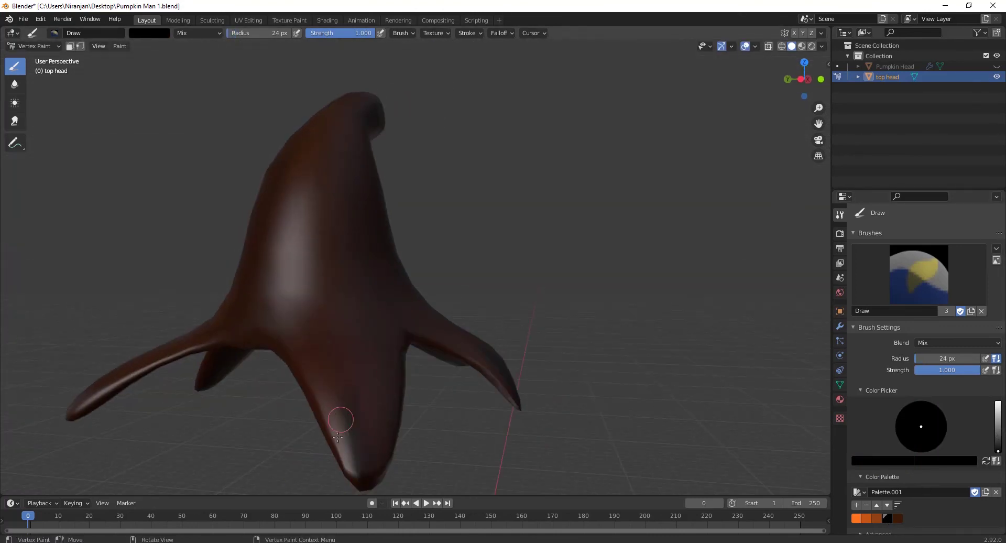
middle_drag(358, 357, 347, 397)
middle_drag(383, 318, 357, 318)
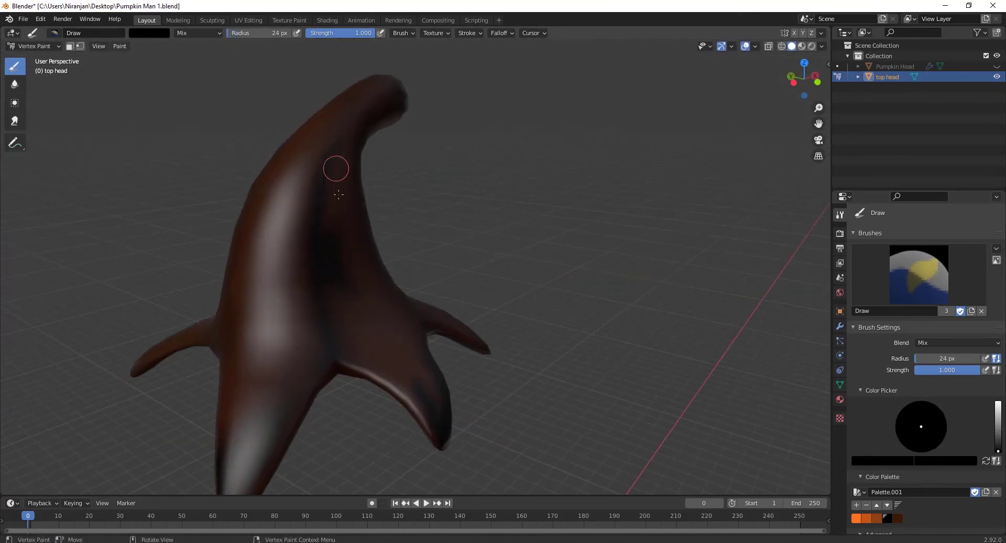
middle_drag(337, 195, 429, 162)
mouse_move(373, 360)
middle_down()
mouse_move(336, 362)
mouse_move(378, 390)
mouse_move(404, 385)
middle_up()
Blend the black shading into the brown all around the stem with the Blur brush at a 50 px radius
click(15, 84)
key(f)
click(420, 389)
middle_drag(497, 322, 443, 358)
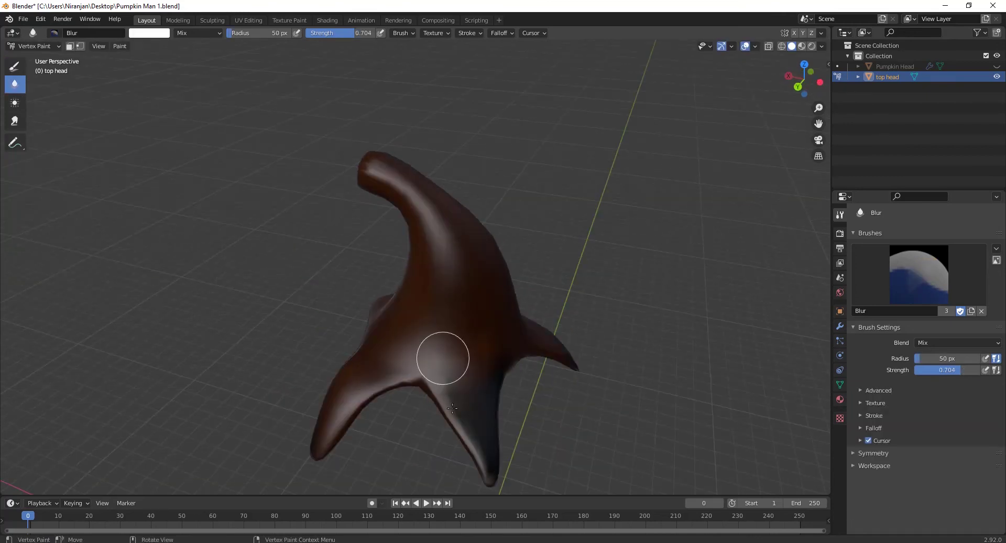
mouse_move(473, 446)
middle_down()
mouse_move(447, 330)
mouse_move(436, 327)
middle_up()
middle_drag(325, 386, 393, 387)
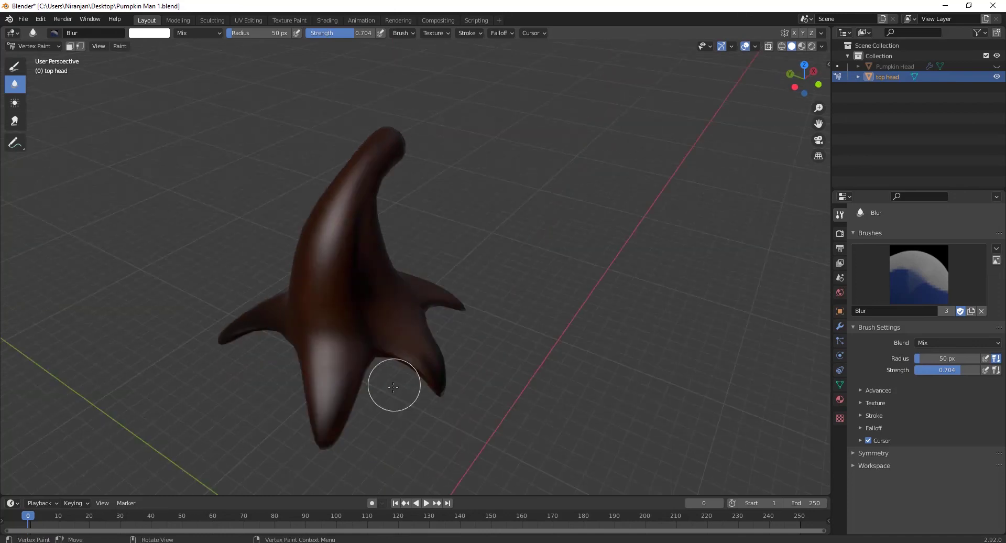
middle_drag(333, 325, 230, 269)
middle_drag(441, 241, 400, 209)
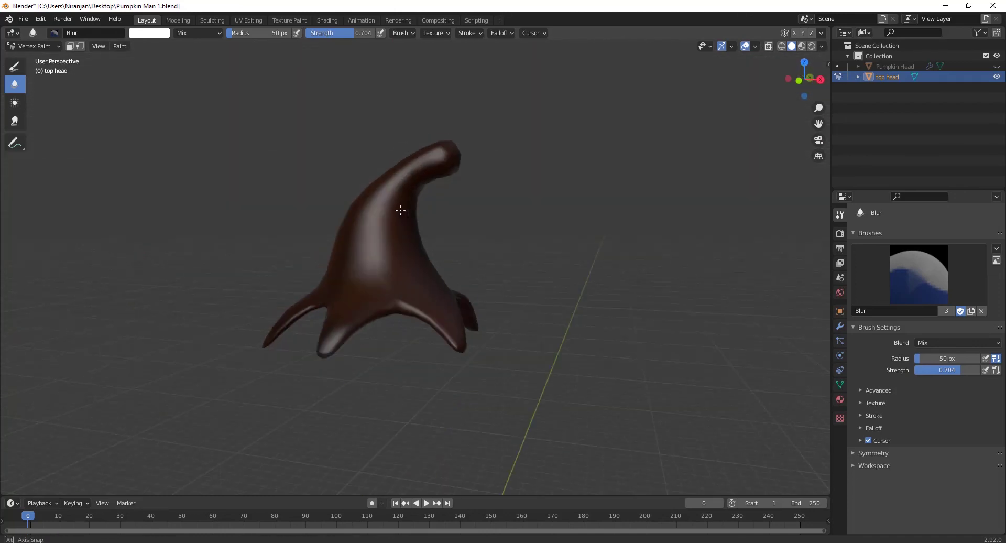
Unhide the pumpkin head, touch up the stem's prongs with the dark brown swatch and blur the touched-up areas
click(997, 66)
mouse_move(546, 324)
middle_down()
mouse_move(503, 335)
mouse_move(434, 322)
mouse_move(358, 262)
mouse_move(367, 307)
mouse_move(383, 298)
middle_up()
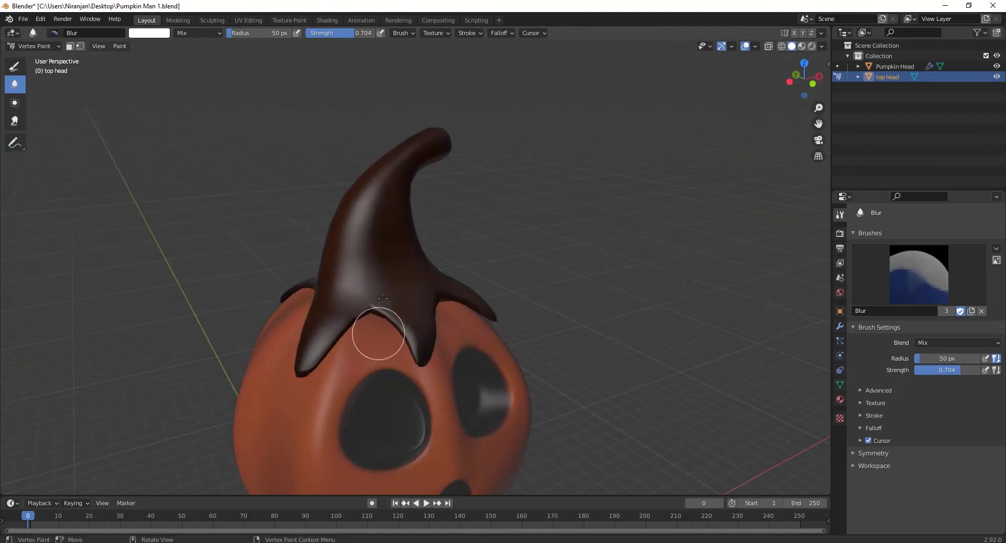
click(14, 67)
scroll(617, 404, up, 2)
click(898, 519)
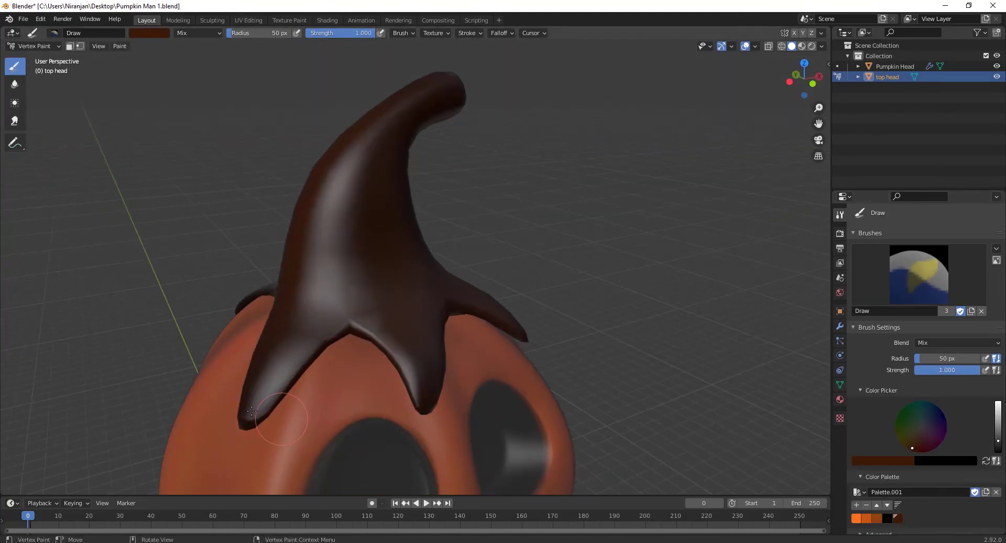
middle_drag(505, 382, 387, 359)
click(11, 79)
scroll(492, 310, down, 3)
middle_drag(492, 309, 463, 285)
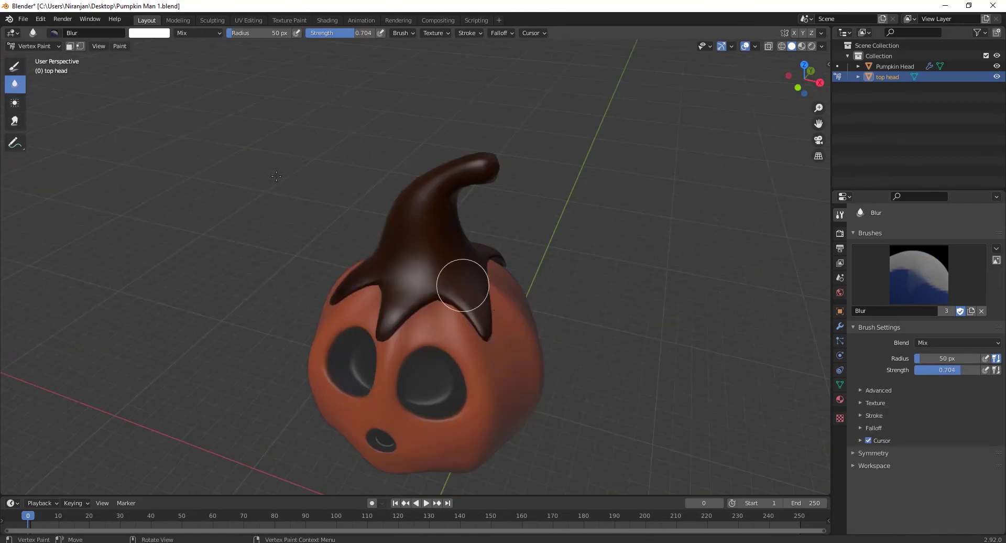
Return the stem to Object Mode, deselect it and save the file
click(34, 46)
click(46, 62)
middle_drag(603, 336, 686, 332)
scroll(625, 327, down, 2)
shift+middle_drag(548, 337, 547, 303)
click(547, 292)
mouse_move(537, 356)
middle_down()
mouse_move(454, 367)
mouse_move(507, 367)
mouse_move(547, 343)
middle_up()
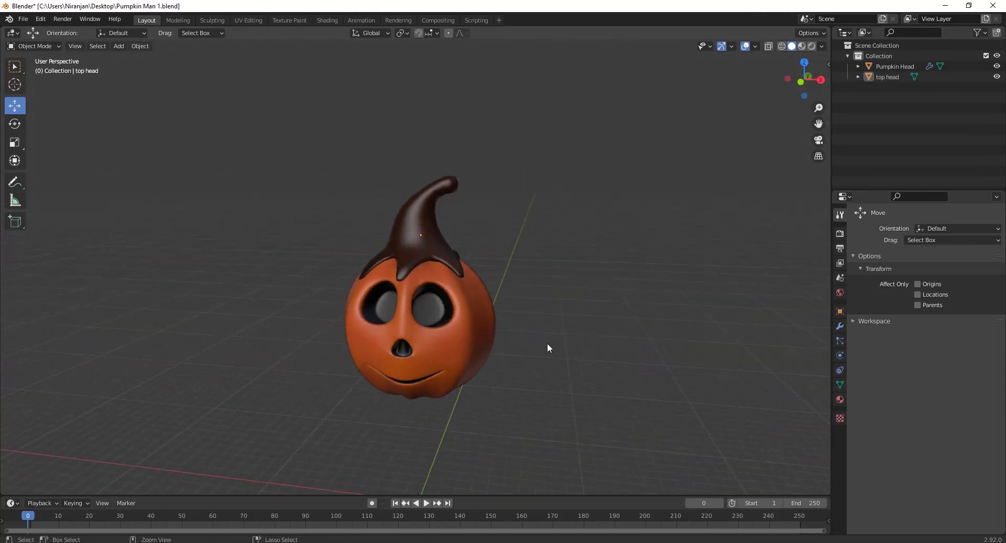
key(ctrl+s)
Switch the viewport to Material Preview and give the stem a new material with Vertex Color as its Base Color
click(803, 46)
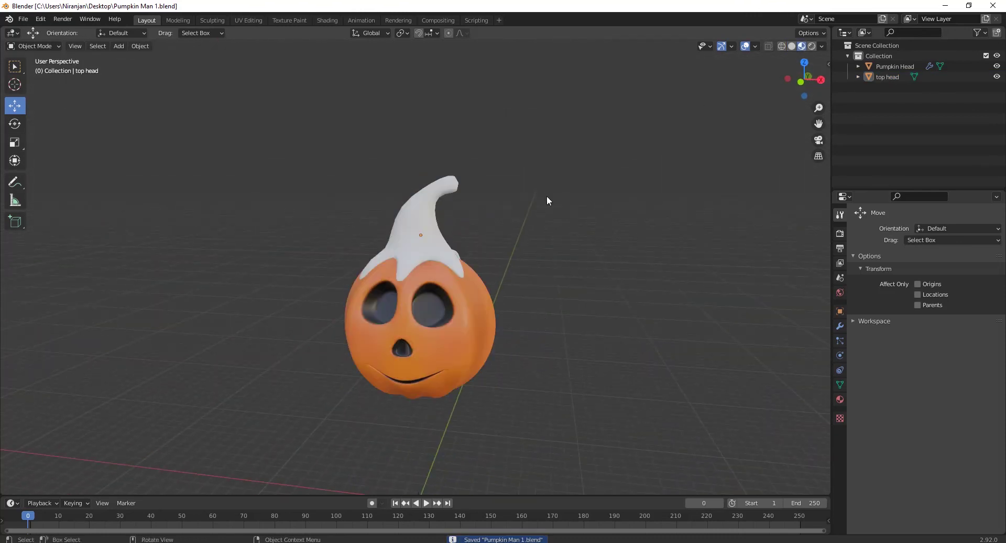
click(447, 208)
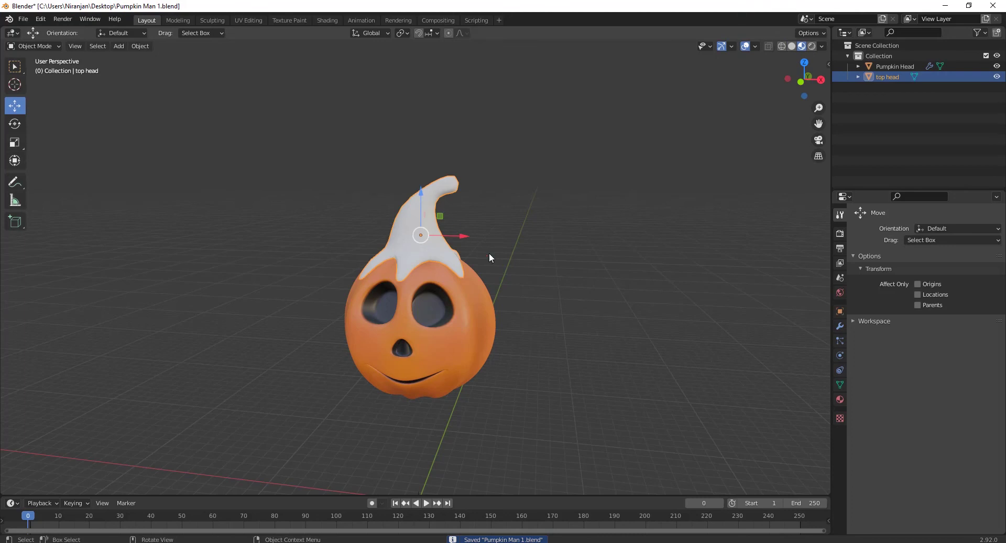
click(840, 400)
click(920, 276)
click(915, 384)
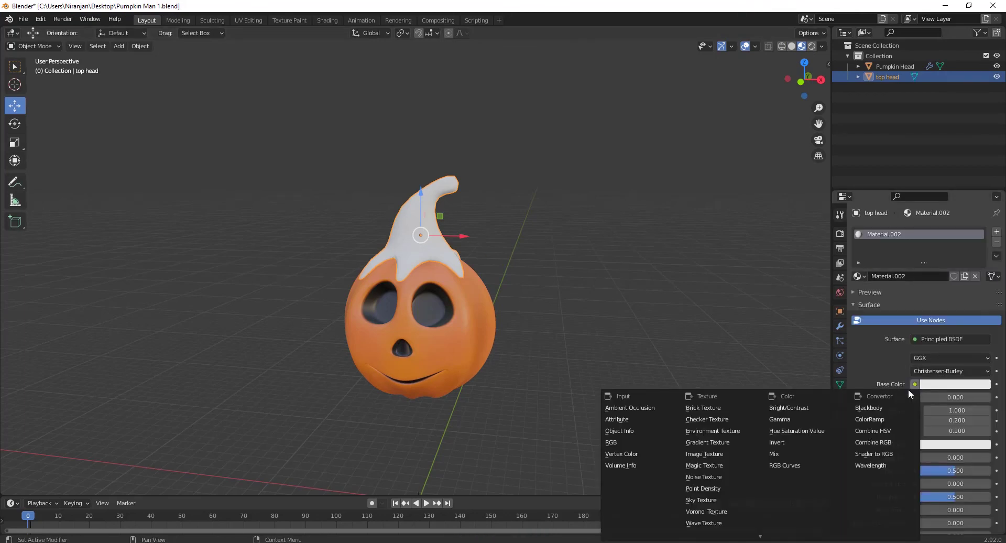
click(631, 456)
click(551, 394)
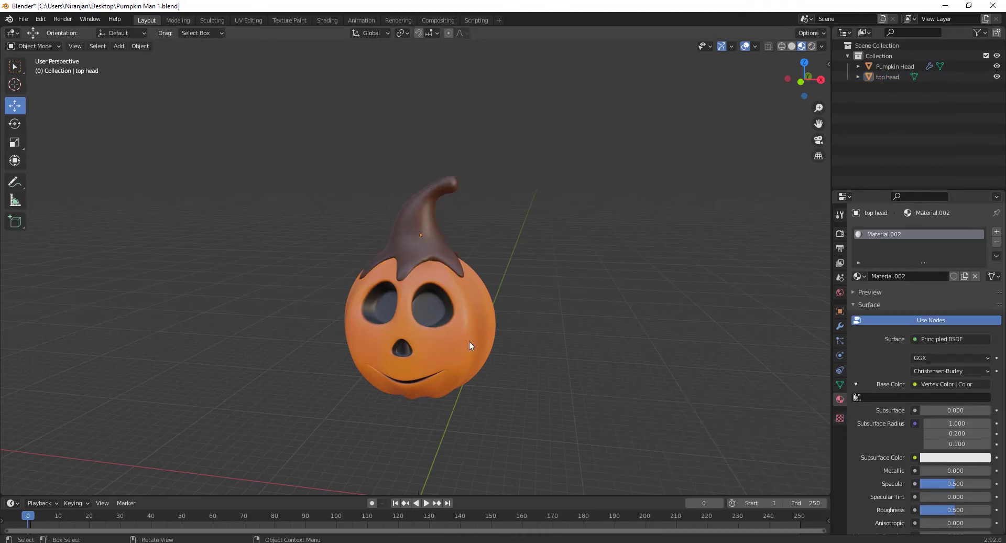
middle_drag(471, 344, 494, 311)
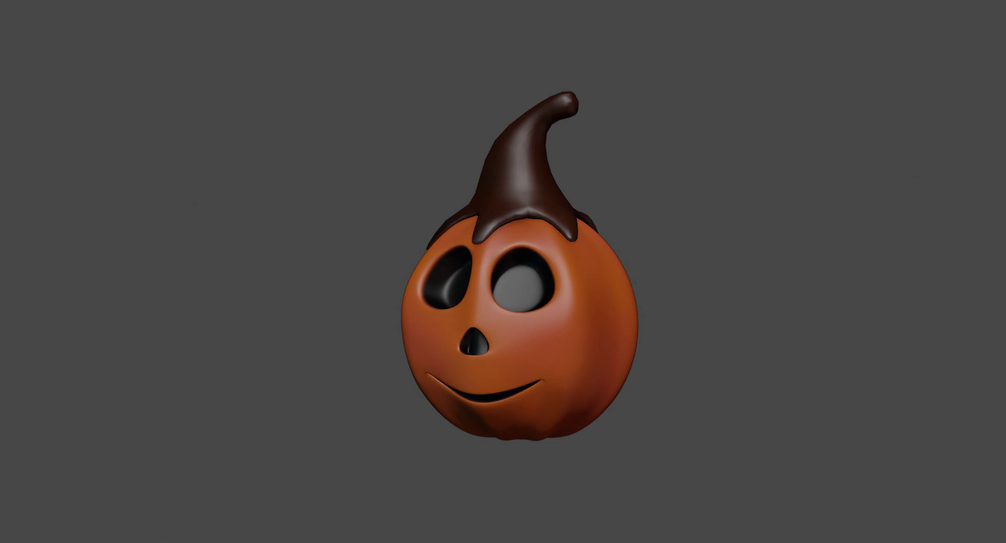